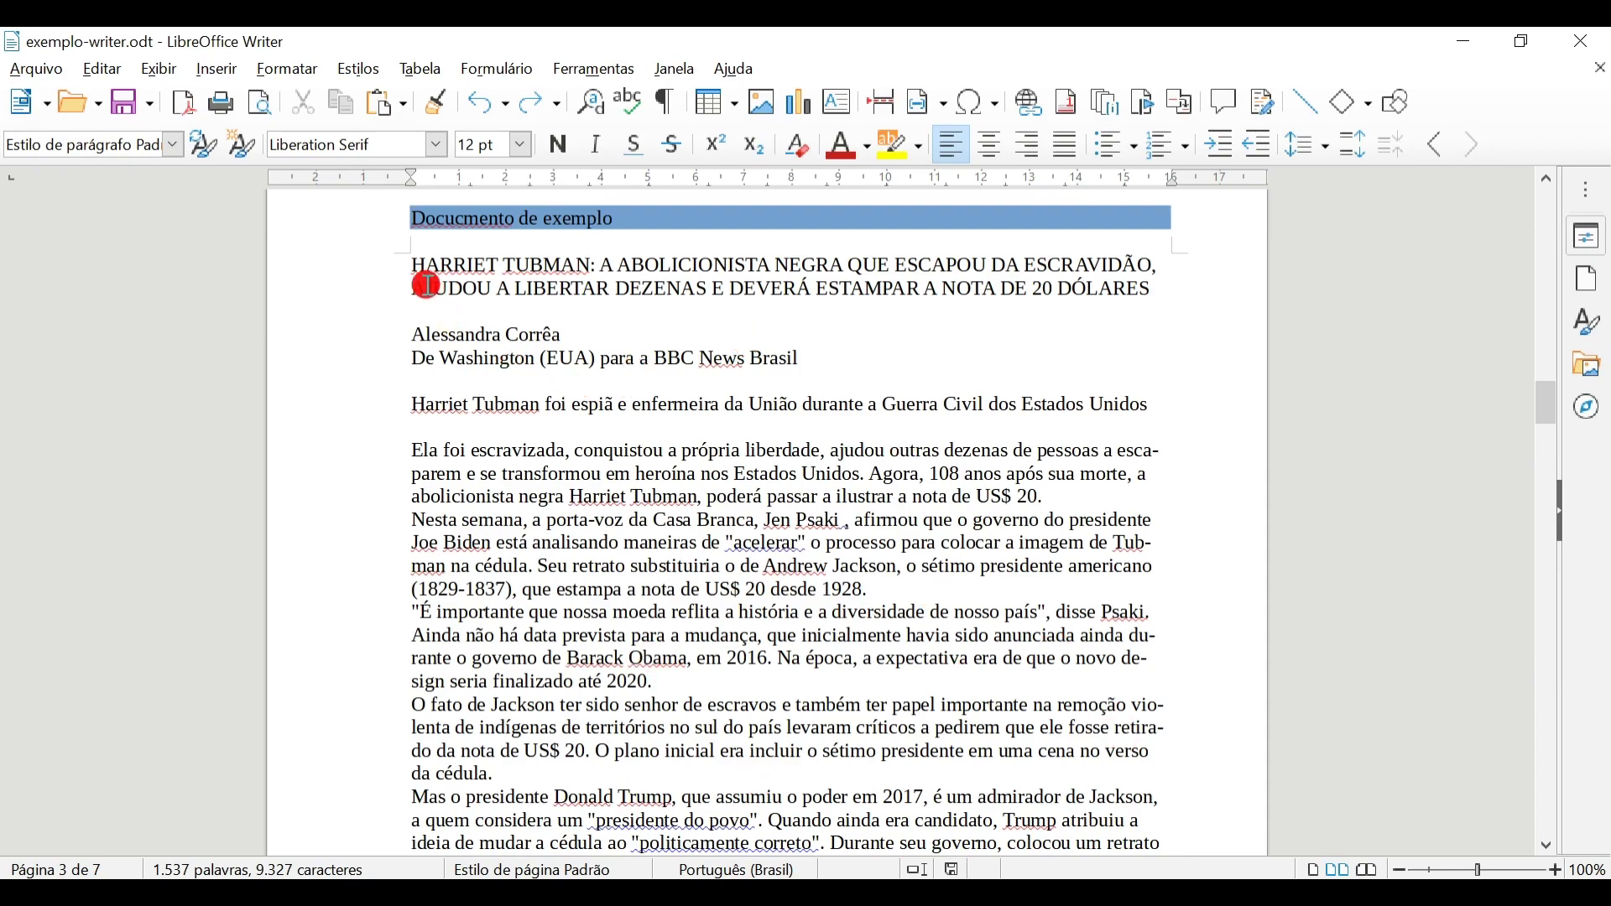
drag(408, 443, 877, 799)
key(ctrl+b)
key(ctrl+i)
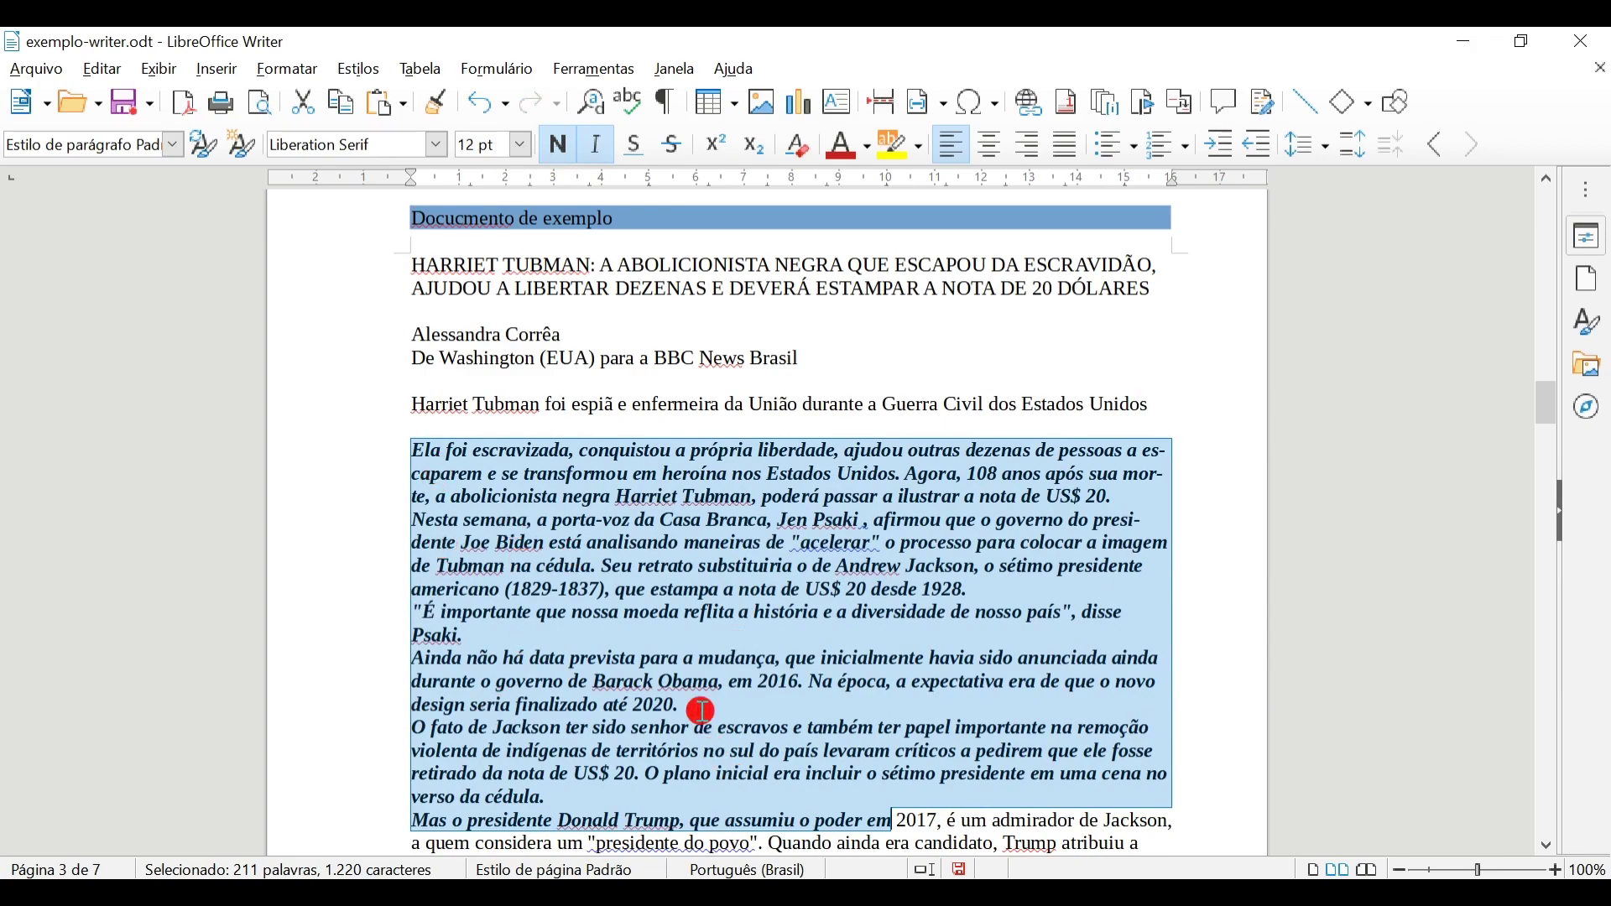
key(ctrl+z)
key(ctrl+z)
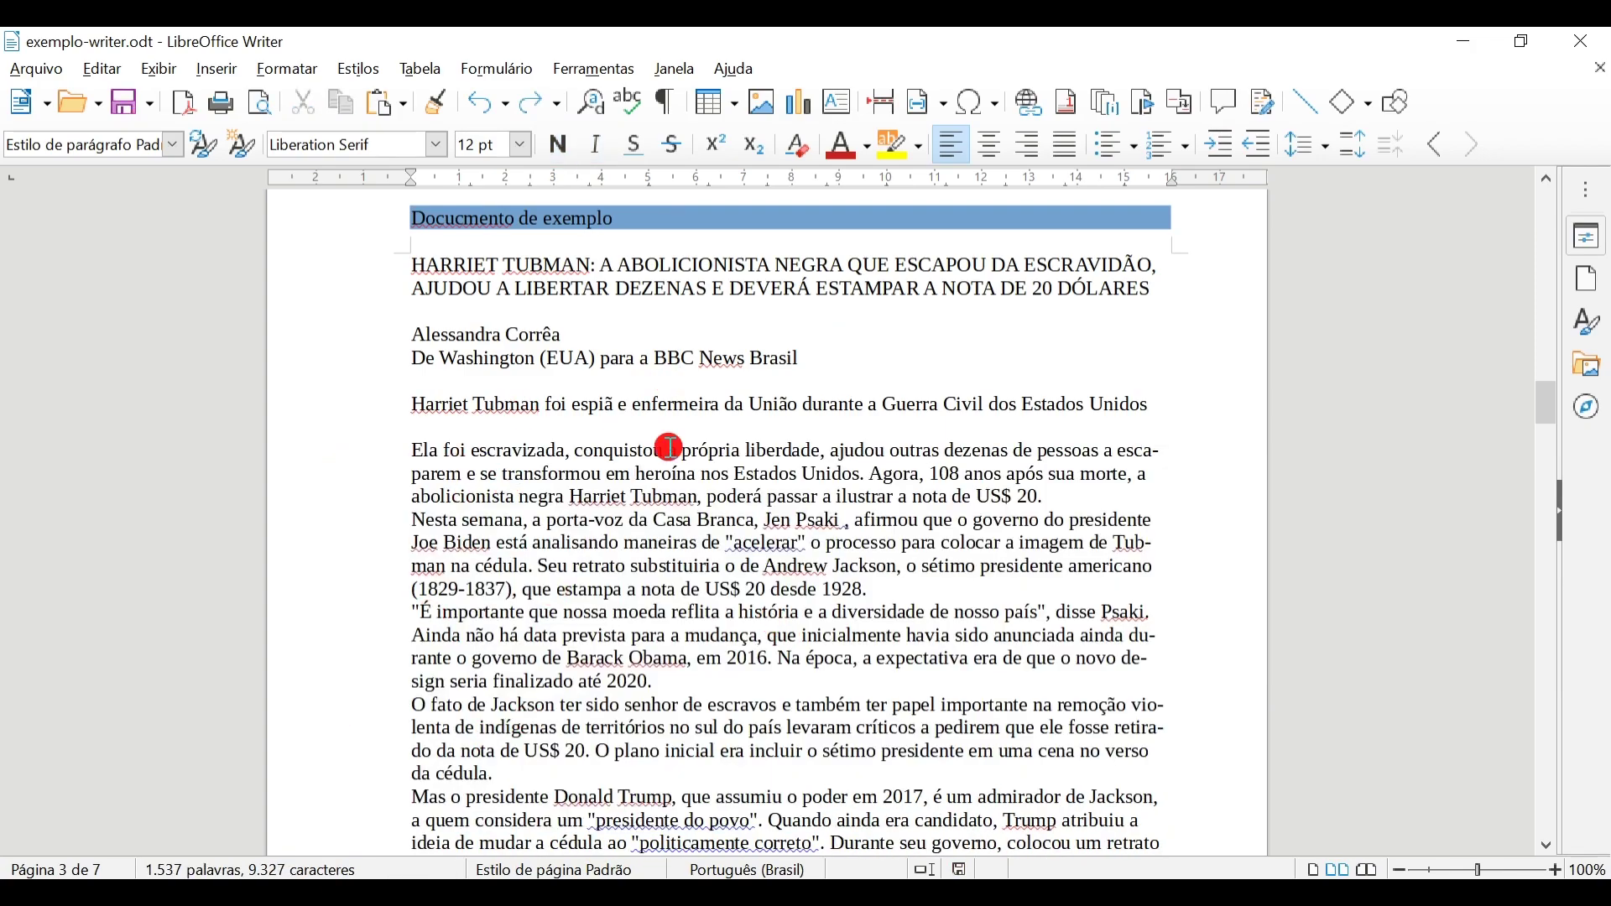
- Apply the Título 1 paragraph style to the article's uppercase headline on page 3
drag(349, 266, 342, 305)
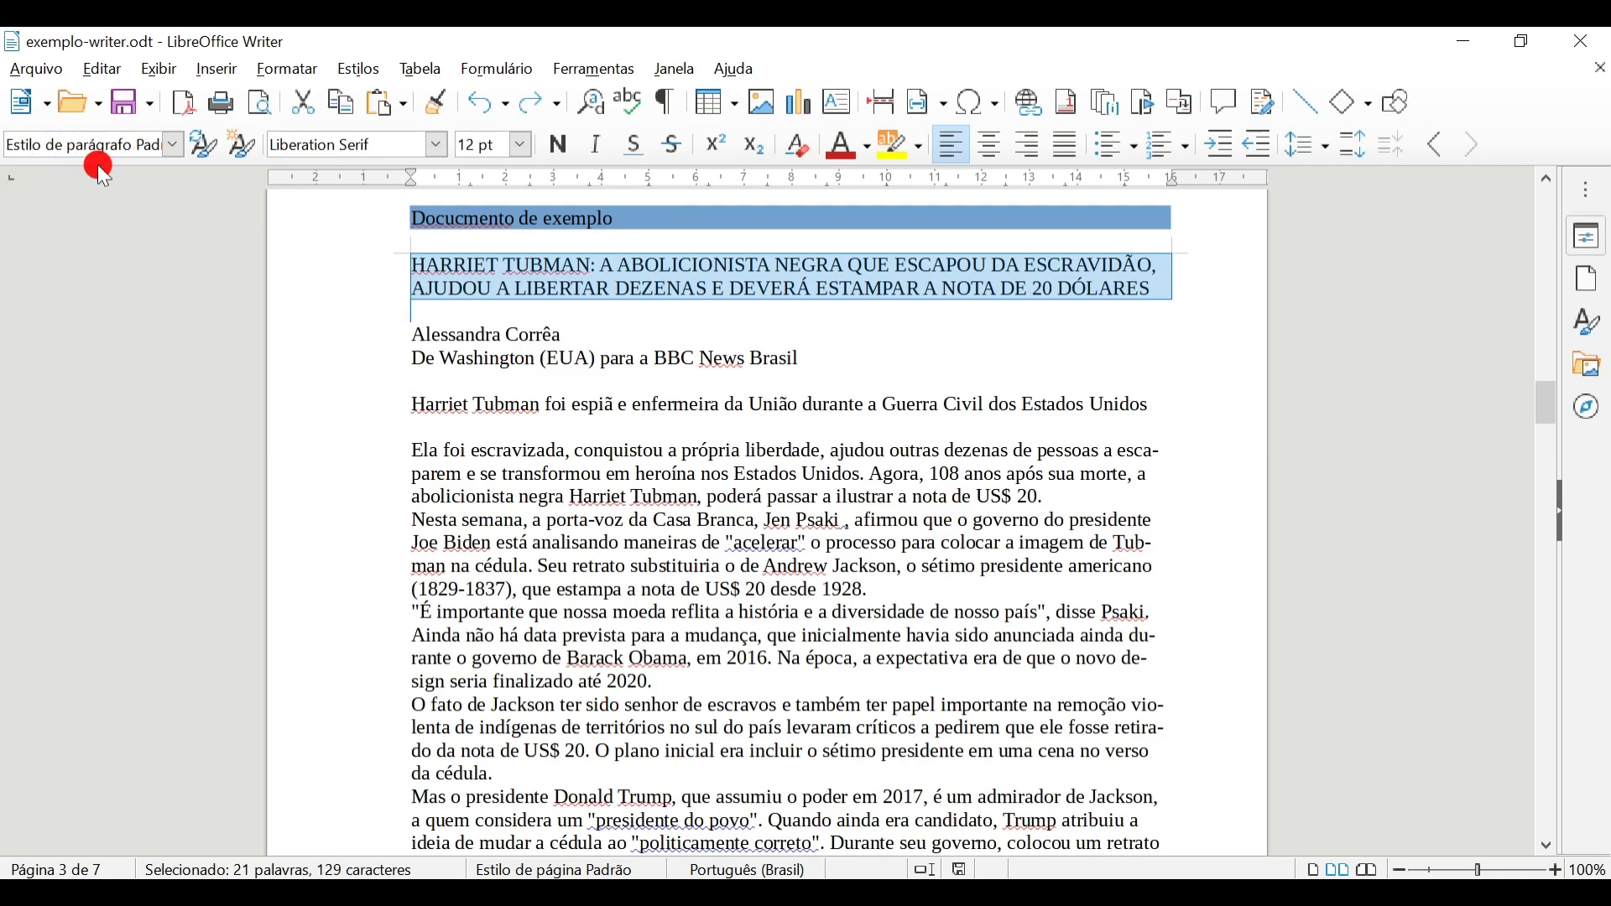
click(173, 150)
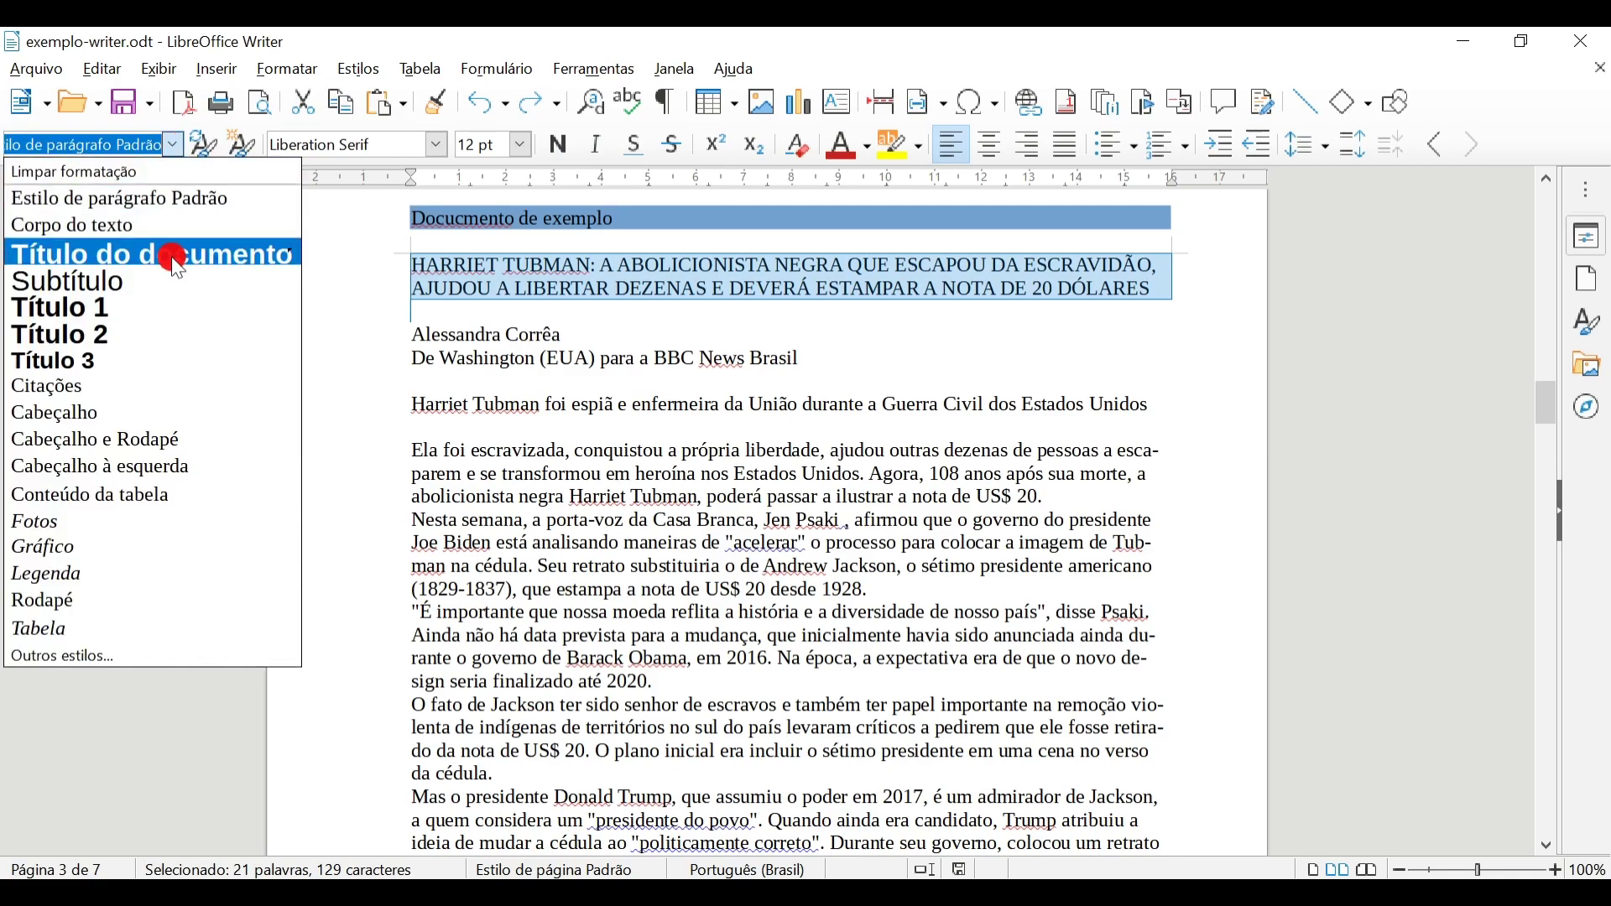
click(167, 309)
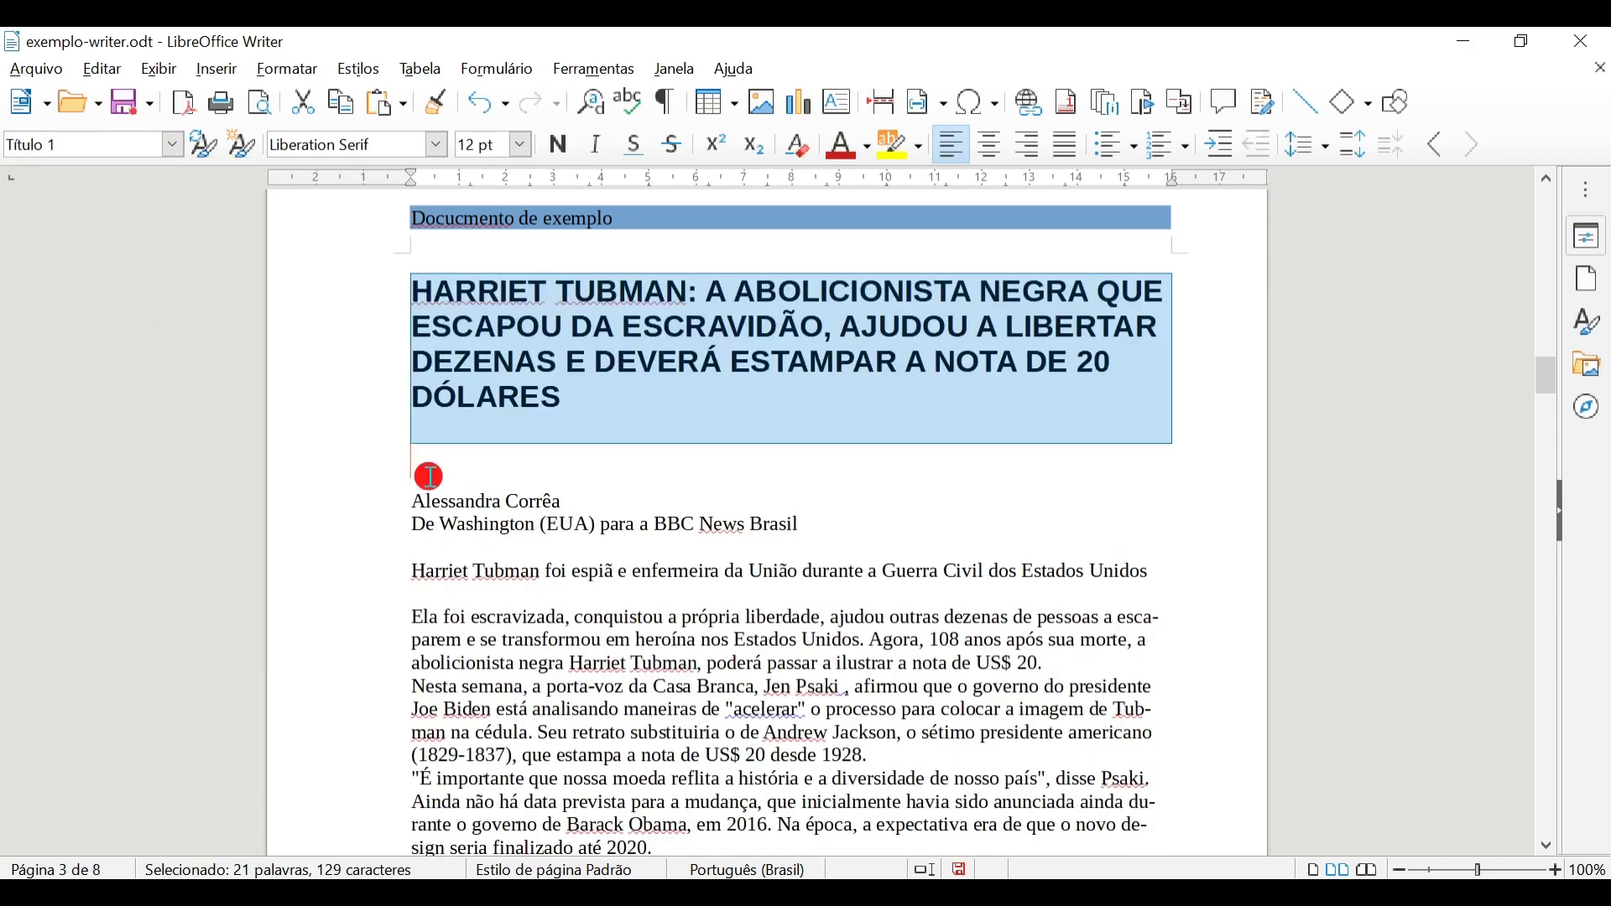
click(956, 658)
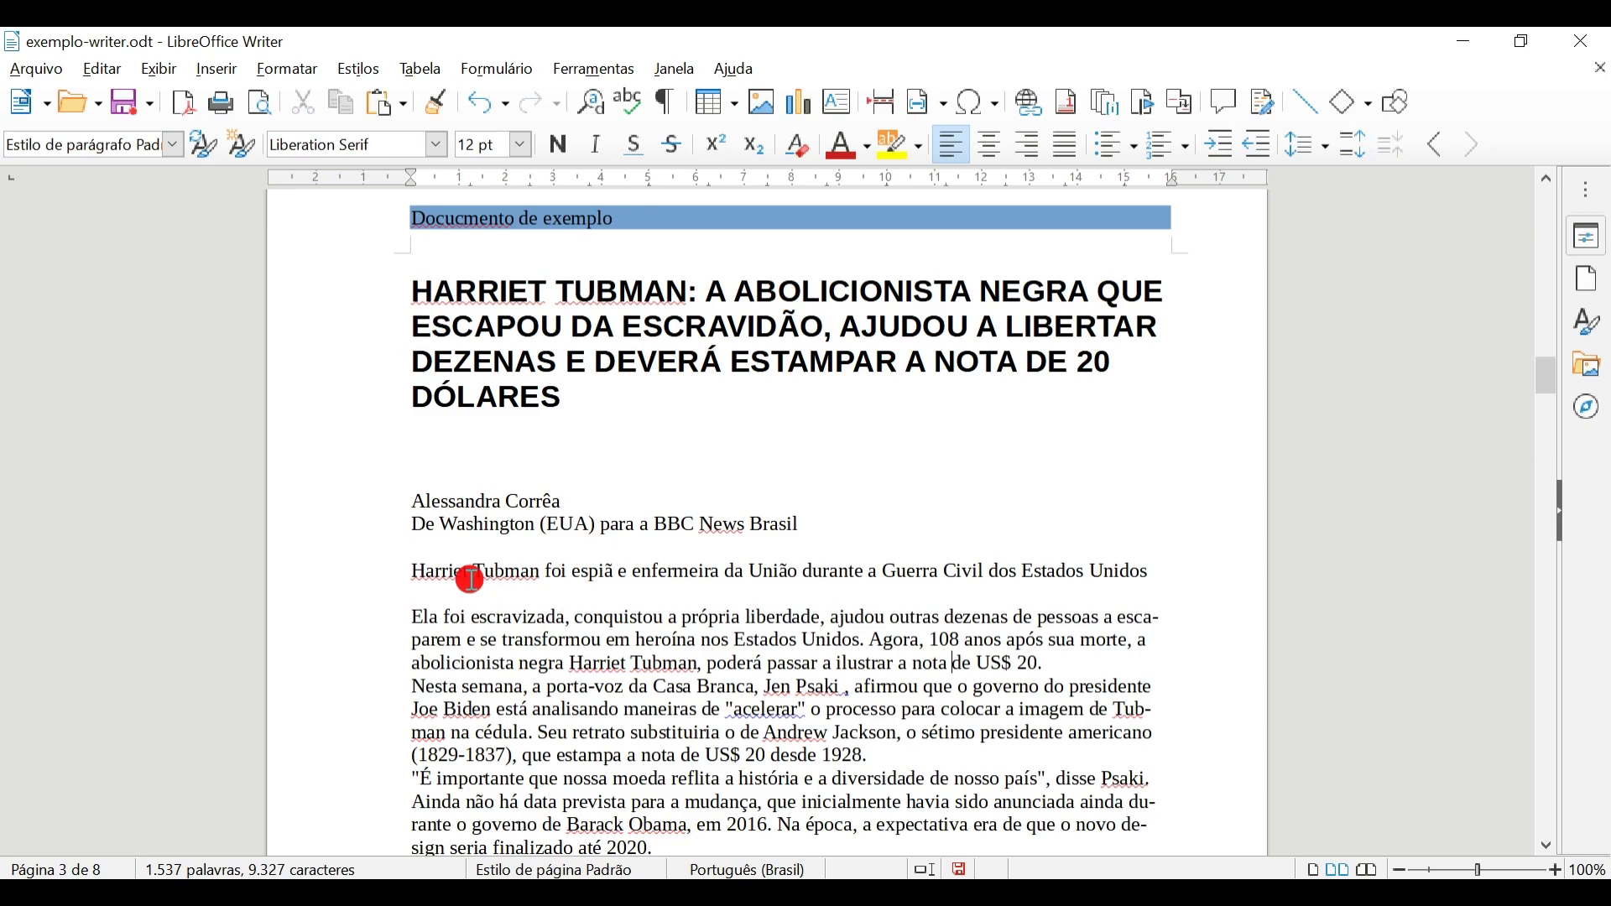
- Change the font of the entire article headline on page 3 to Limelight
click(538, 323)
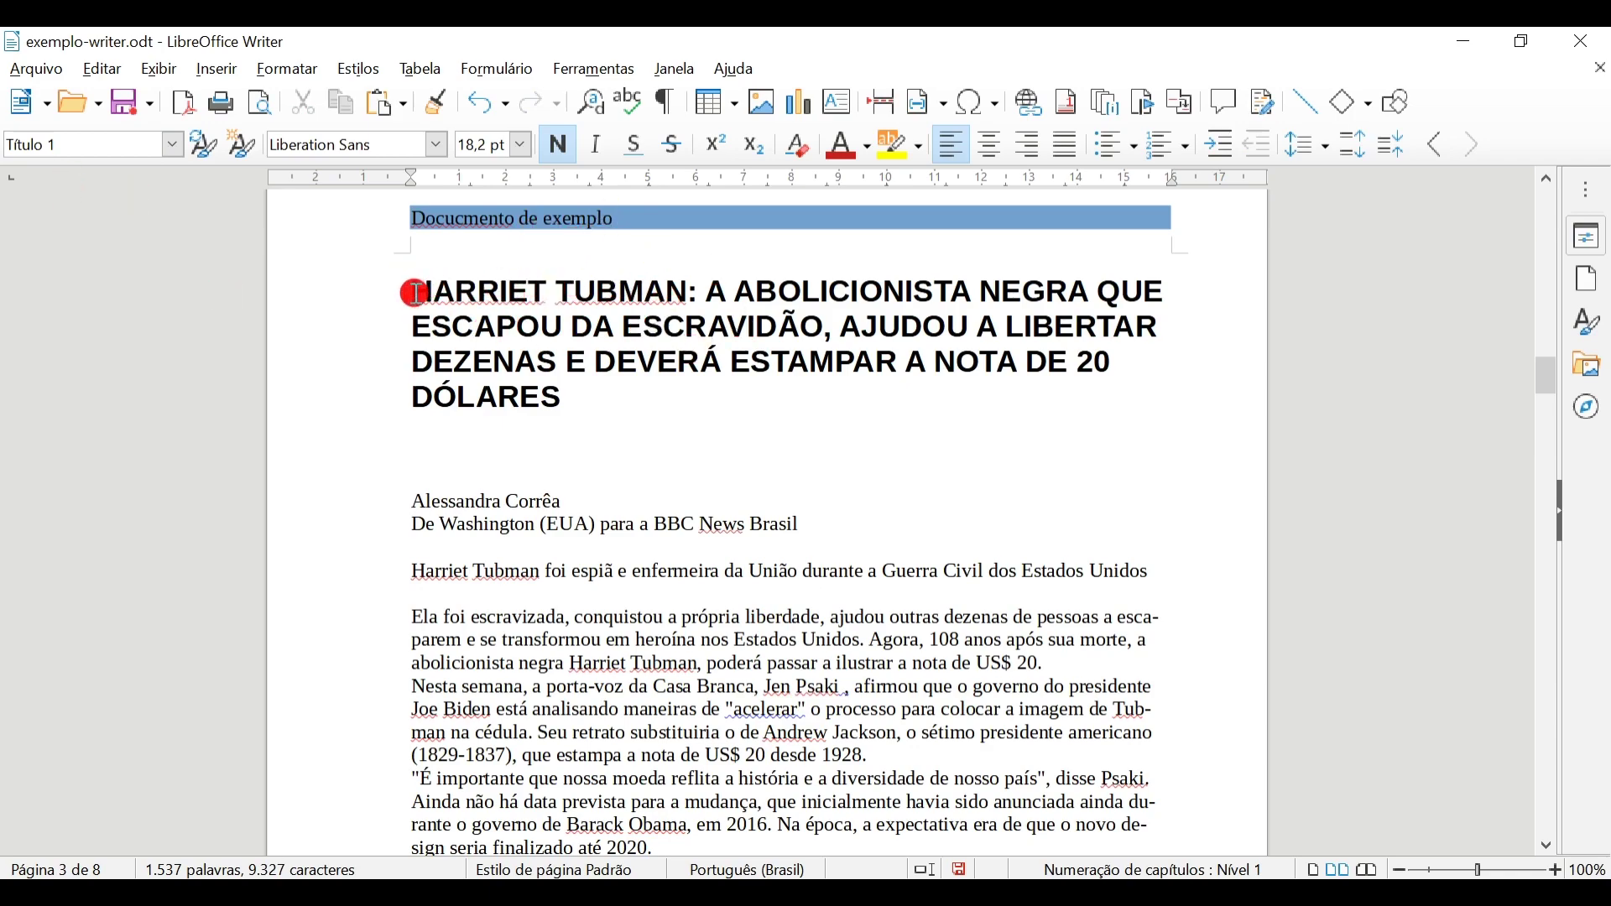
drag(411, 294, 556, 401)
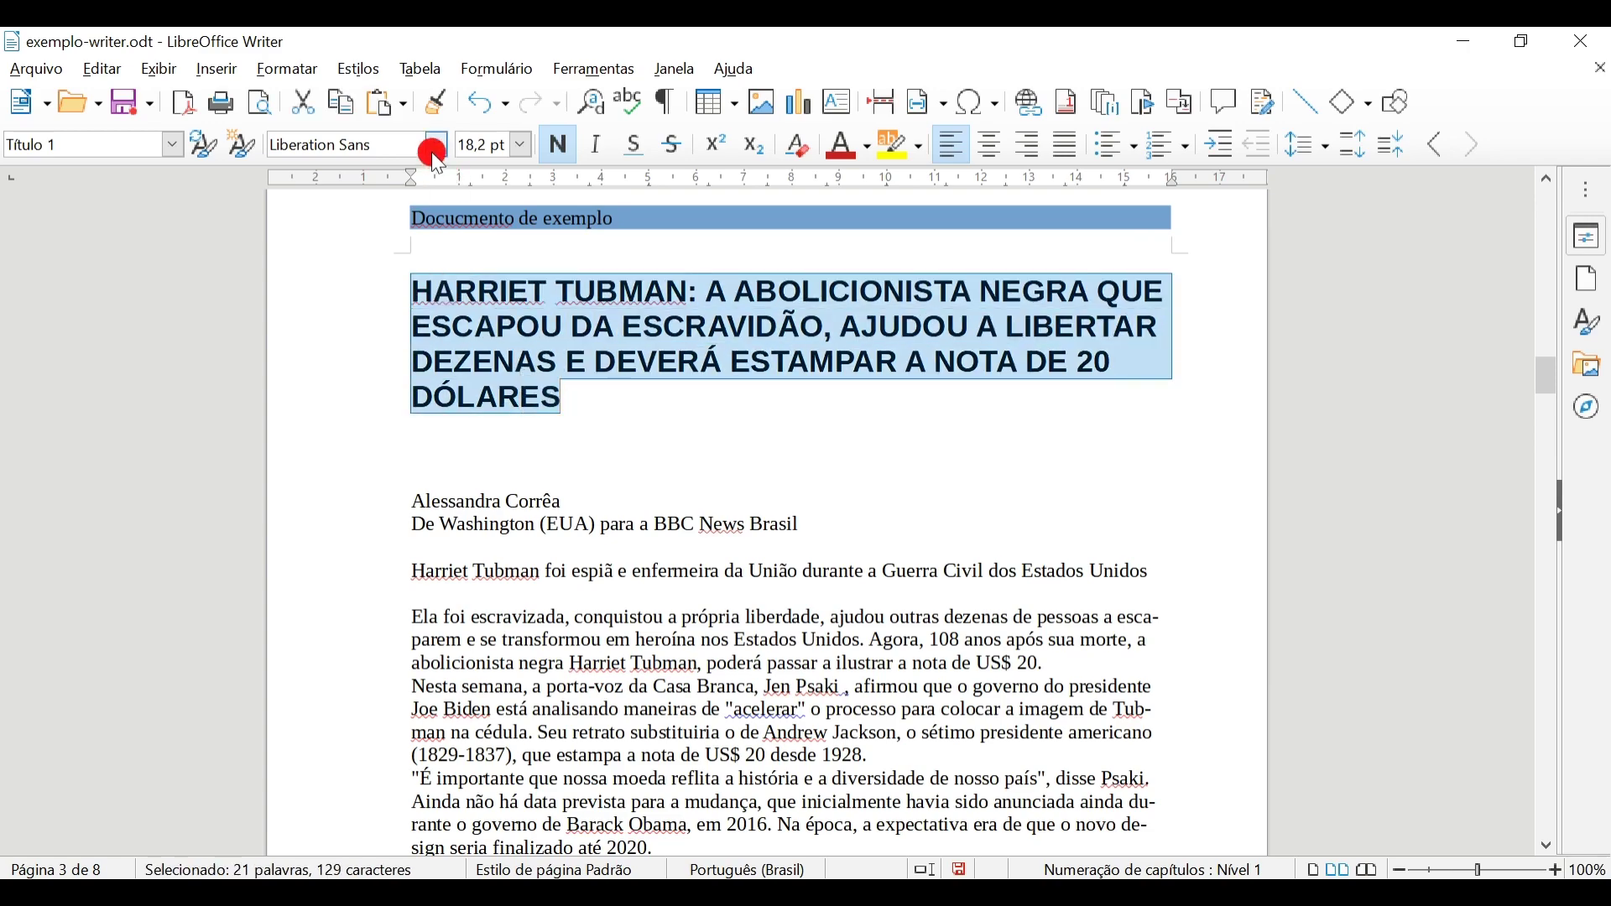
click(433, 145)
click(397, 292)
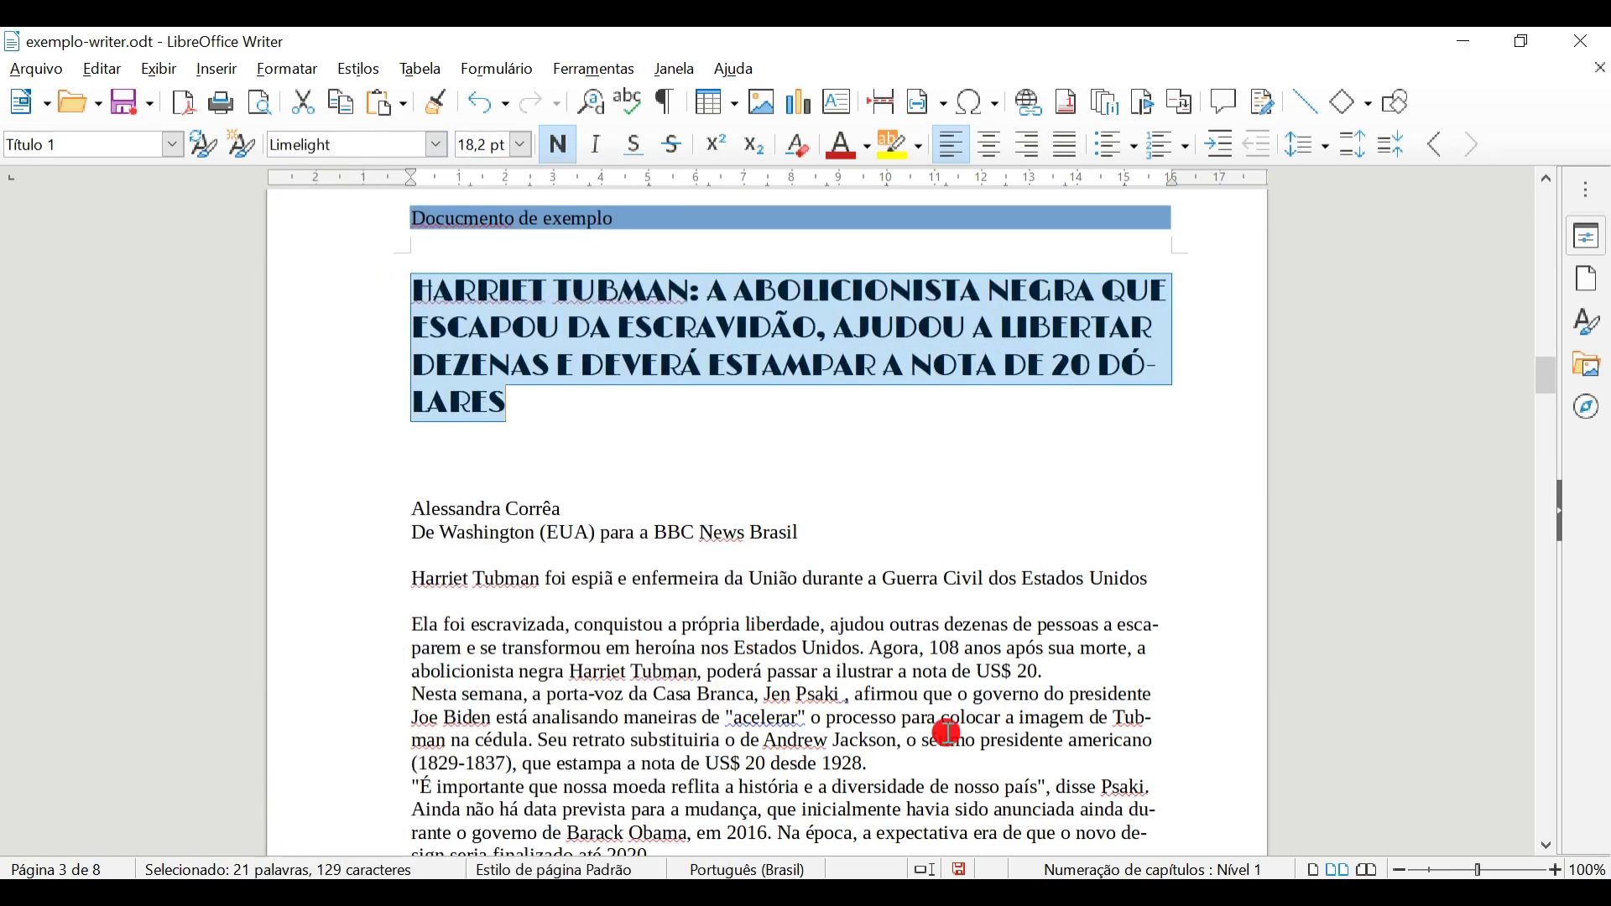
- Update the Título 1 style to match the headline's current formatting
click(205, 151)
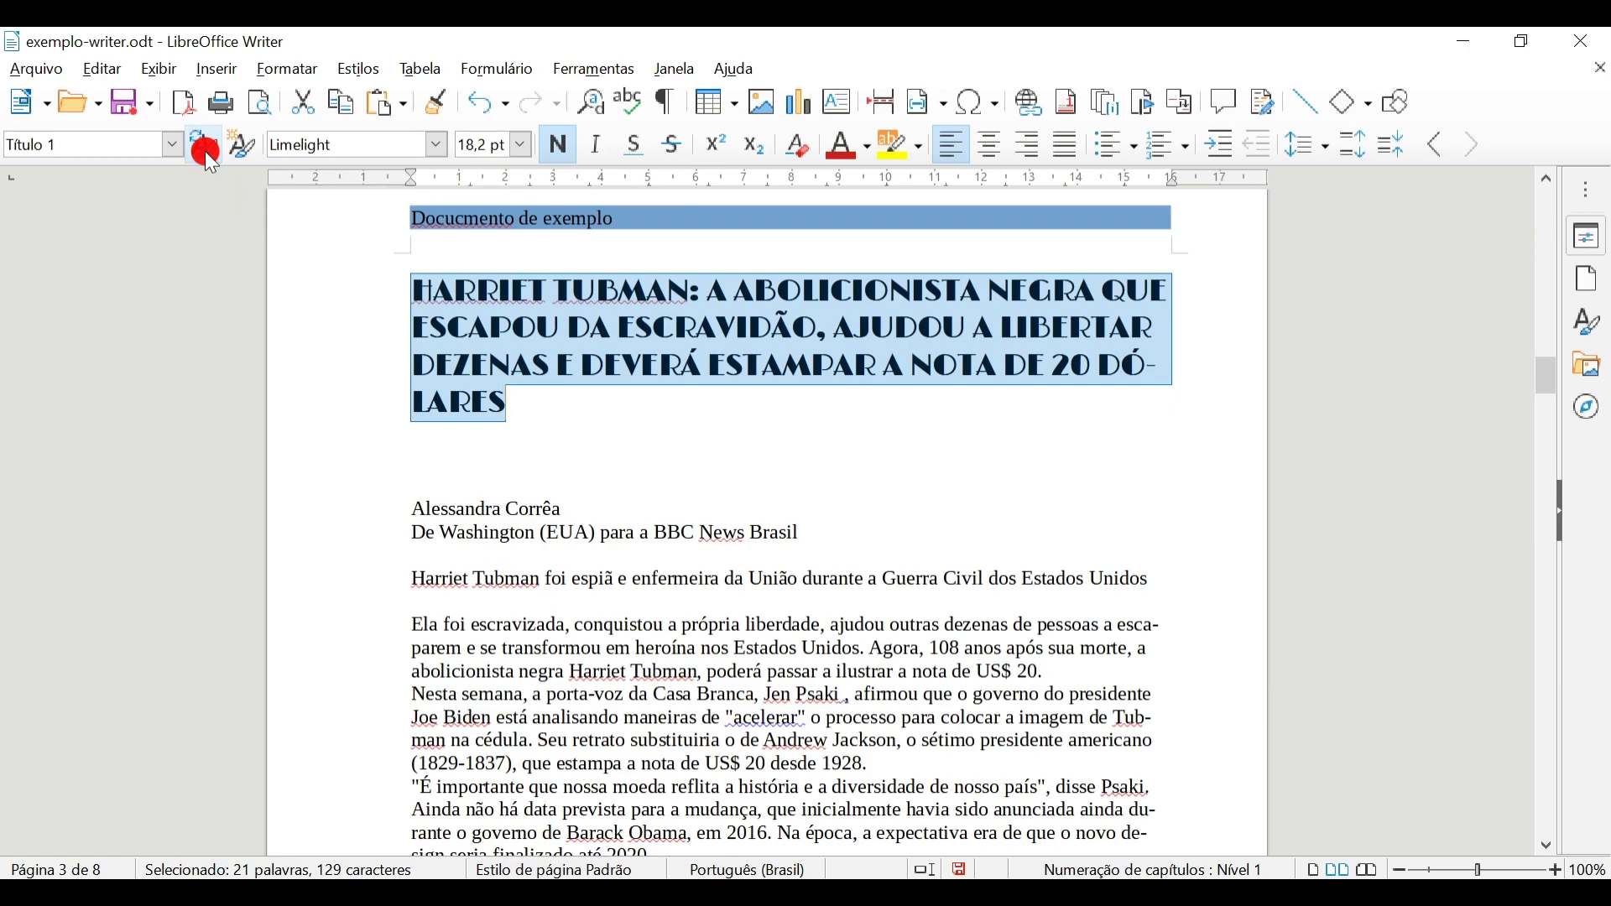
click(697, 720)
click(747, 613)
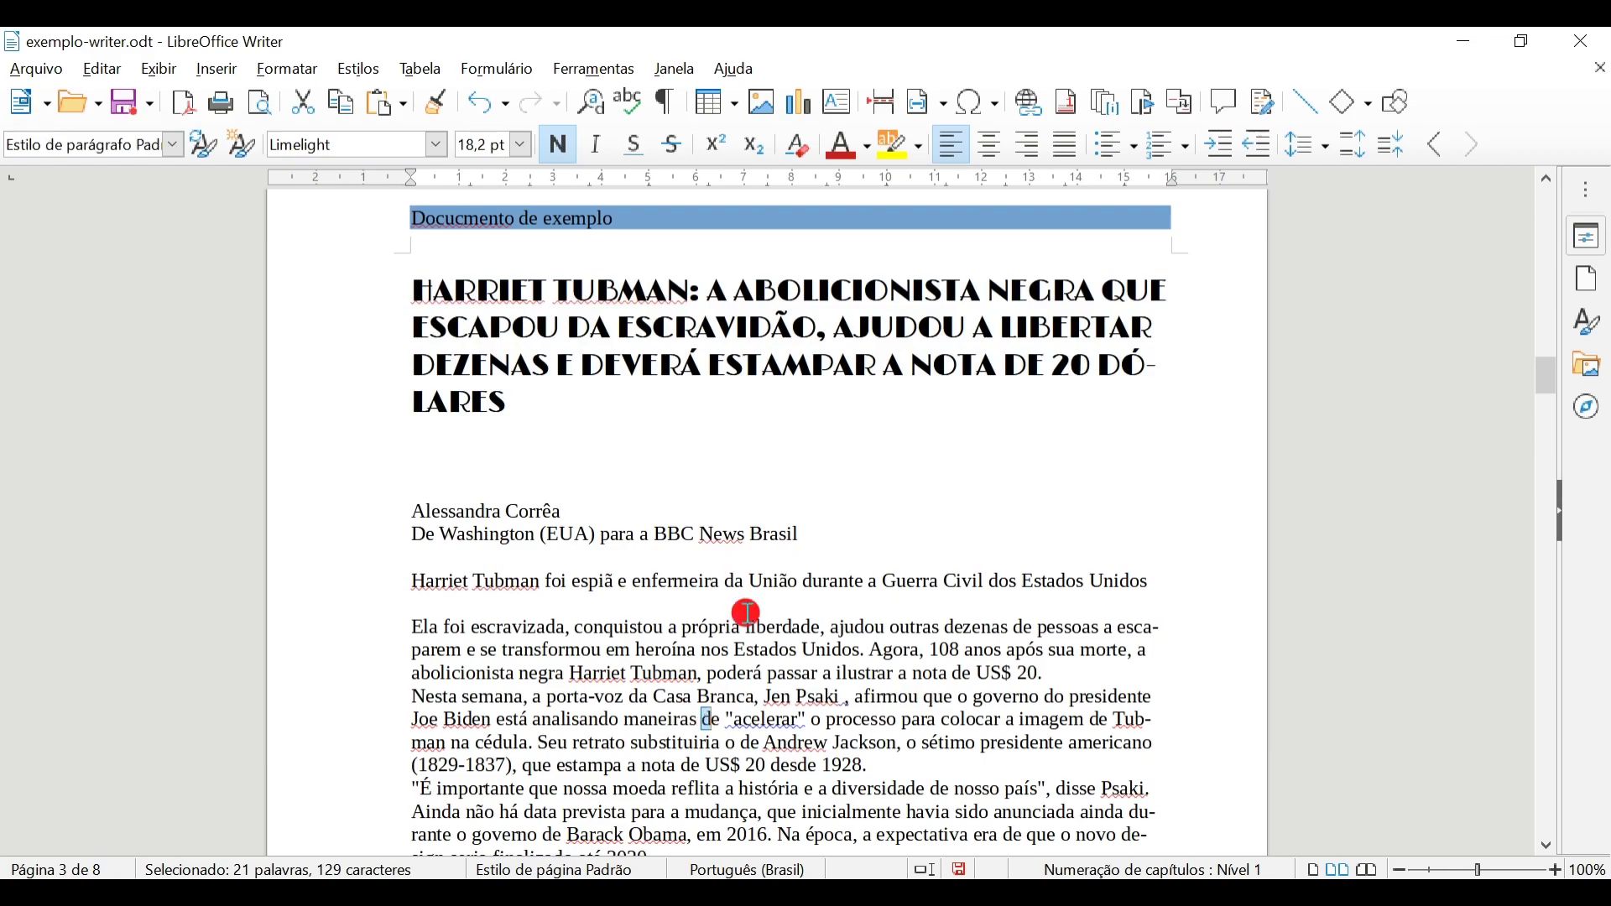
- Apply the Título 1 paragraph style to the ESCRAVIDÃO heading on page 6
scroll(747, 613, down, 20)
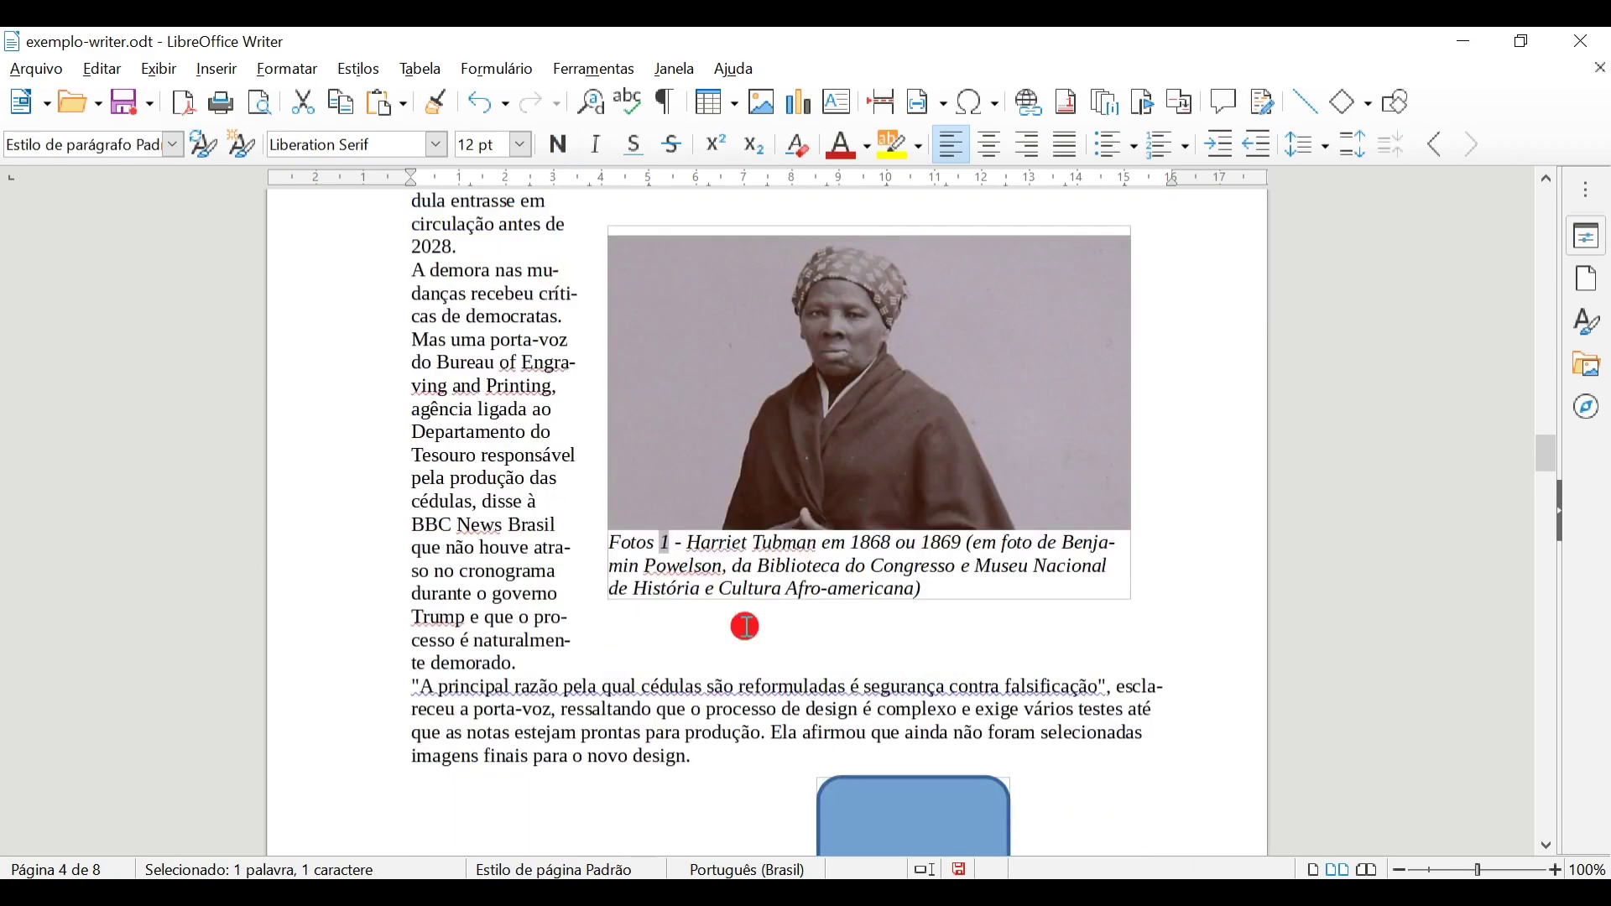
scroll(746, 628, down, 20)
double_click(439, 422)
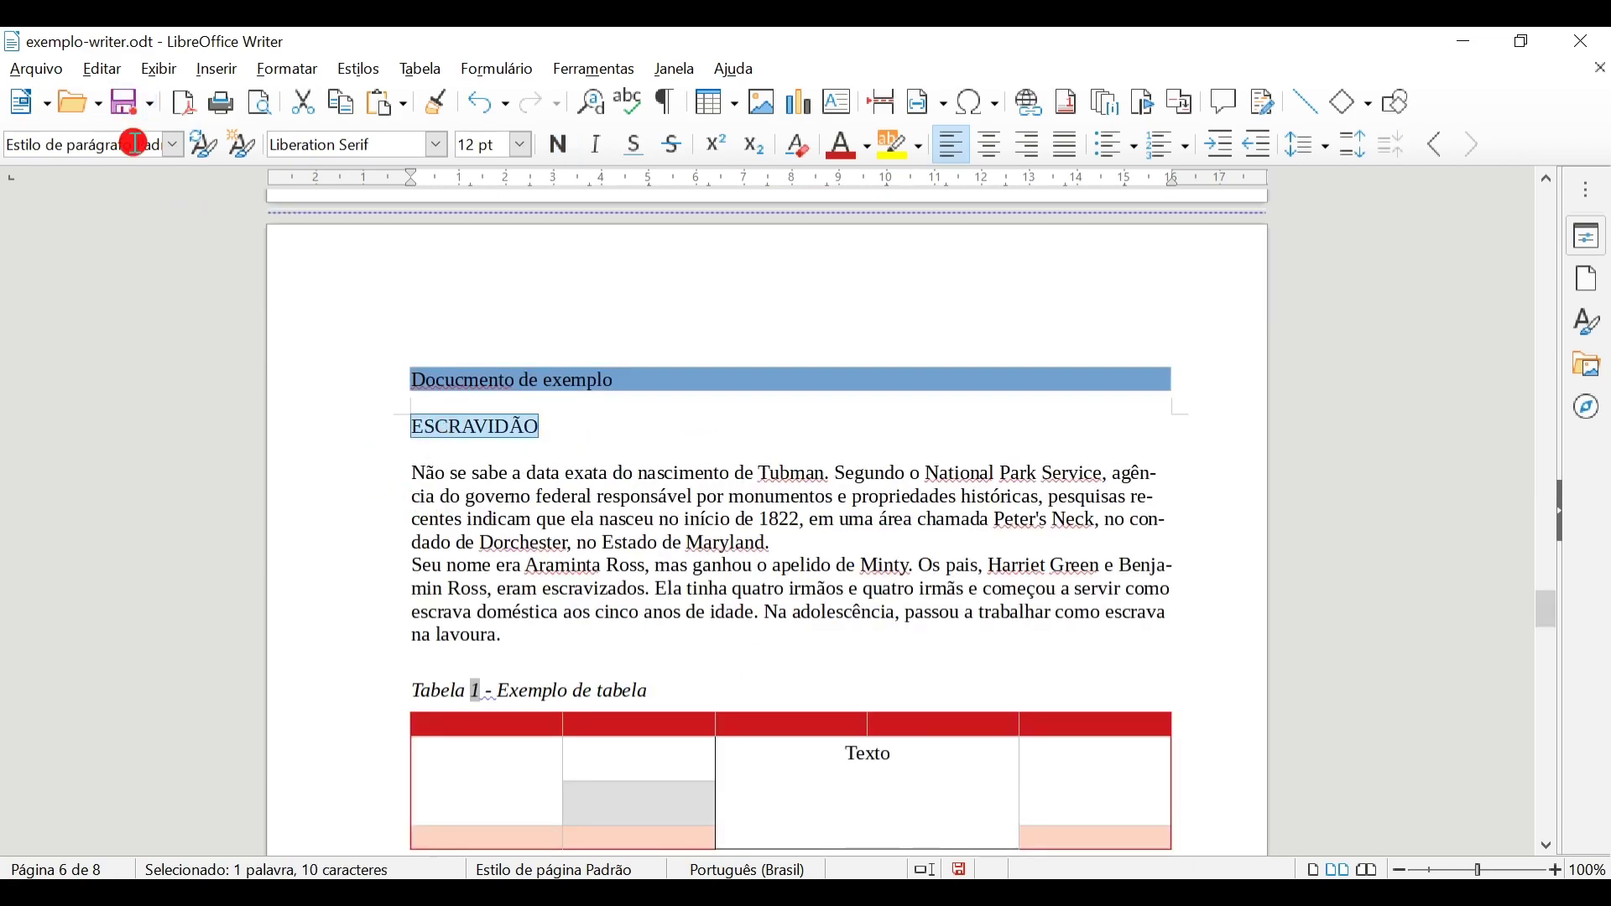
click(173, 145)
click(134, 311)
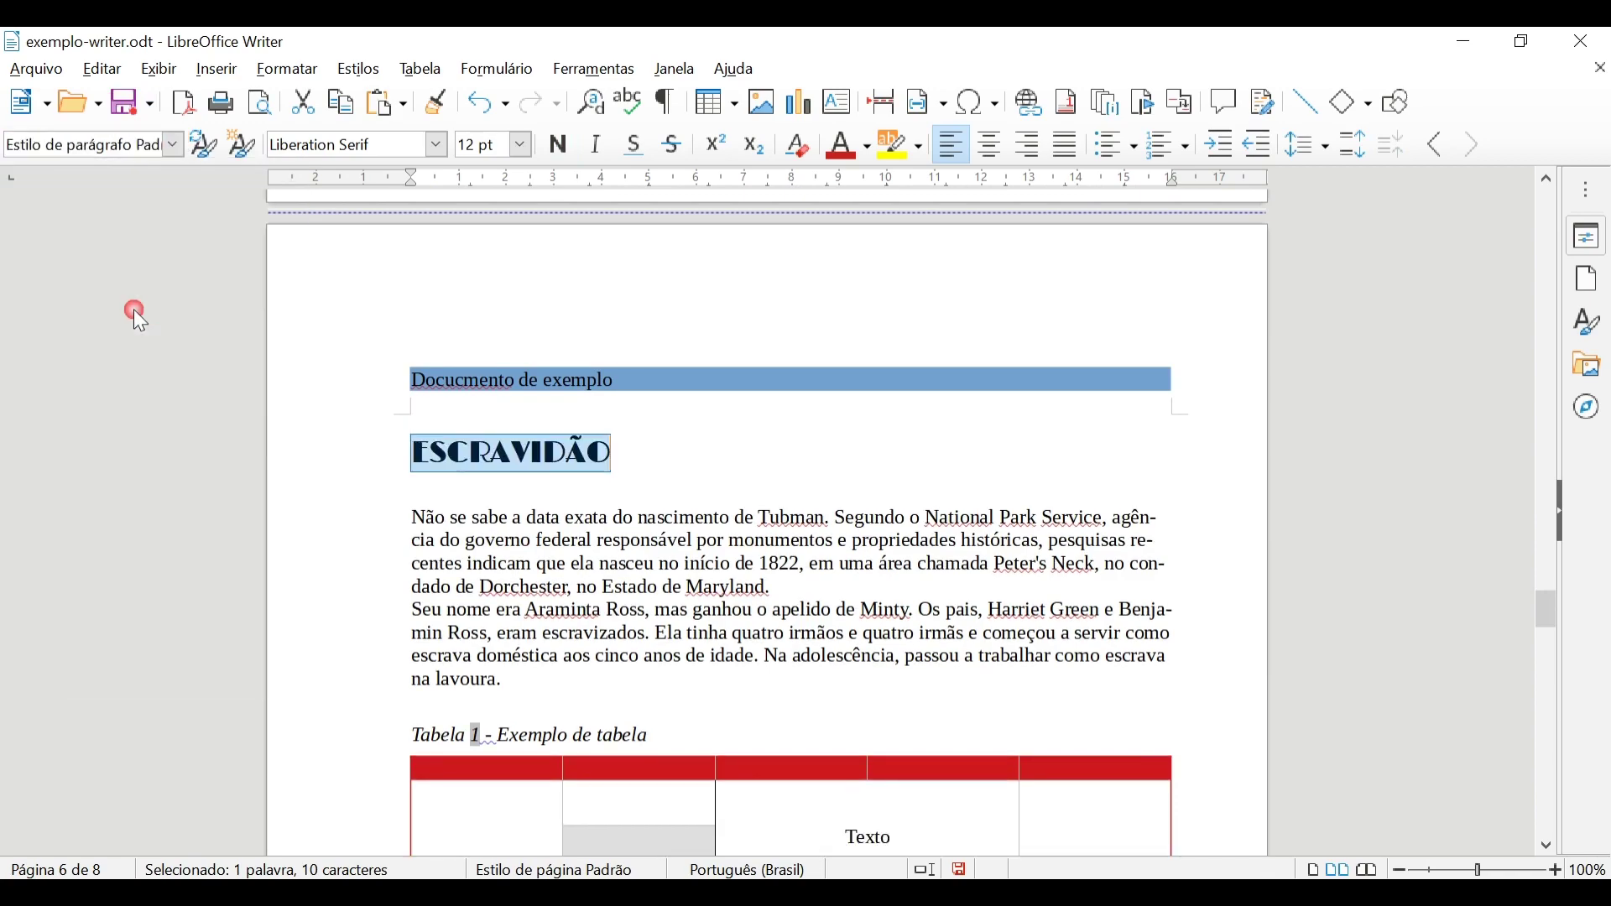
click(410, 521)
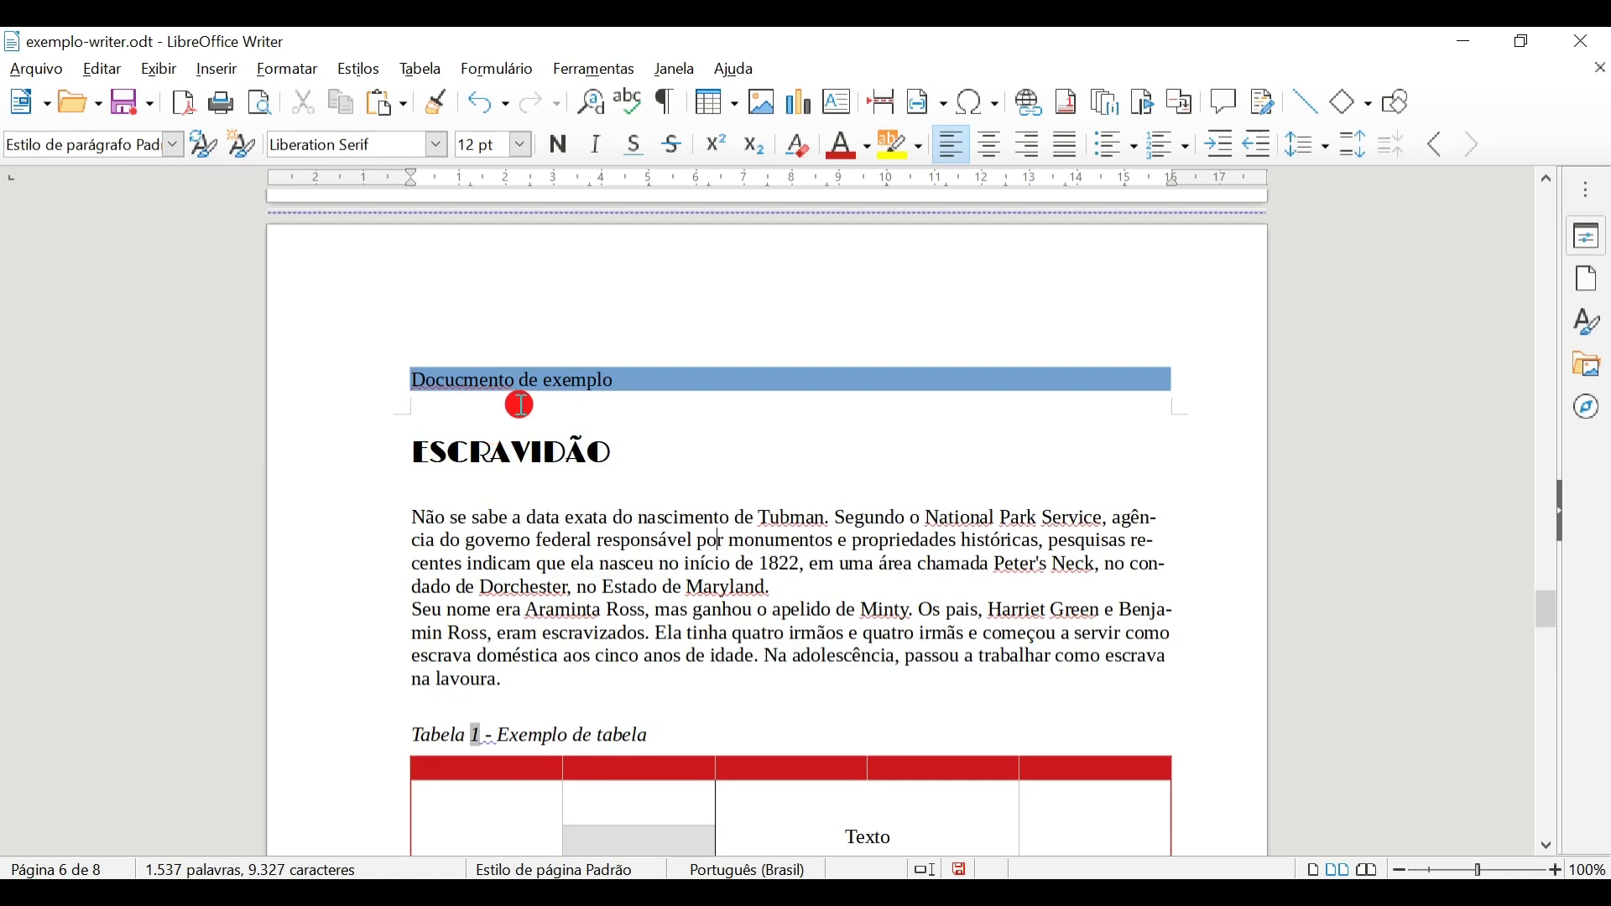
- Create a new paragraph style named AULA-TITULO from the formatting of the article headline on page 3
scroll(949, 539, up, 15)
scroll(951, 540, up, 20)
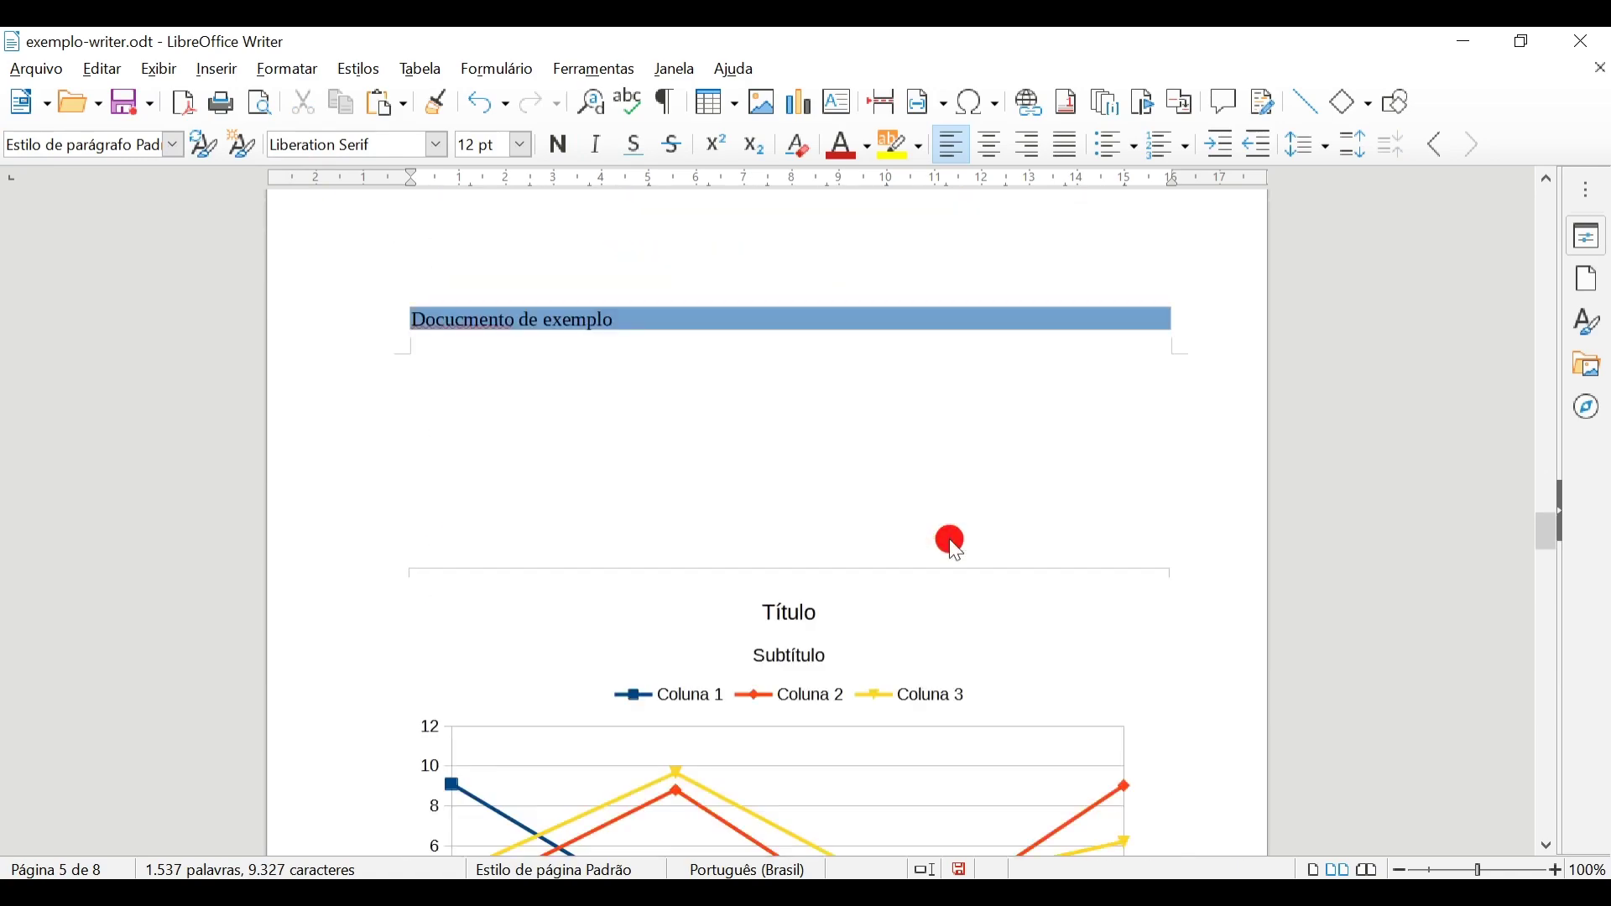
scroll(958, 544, up, 15)
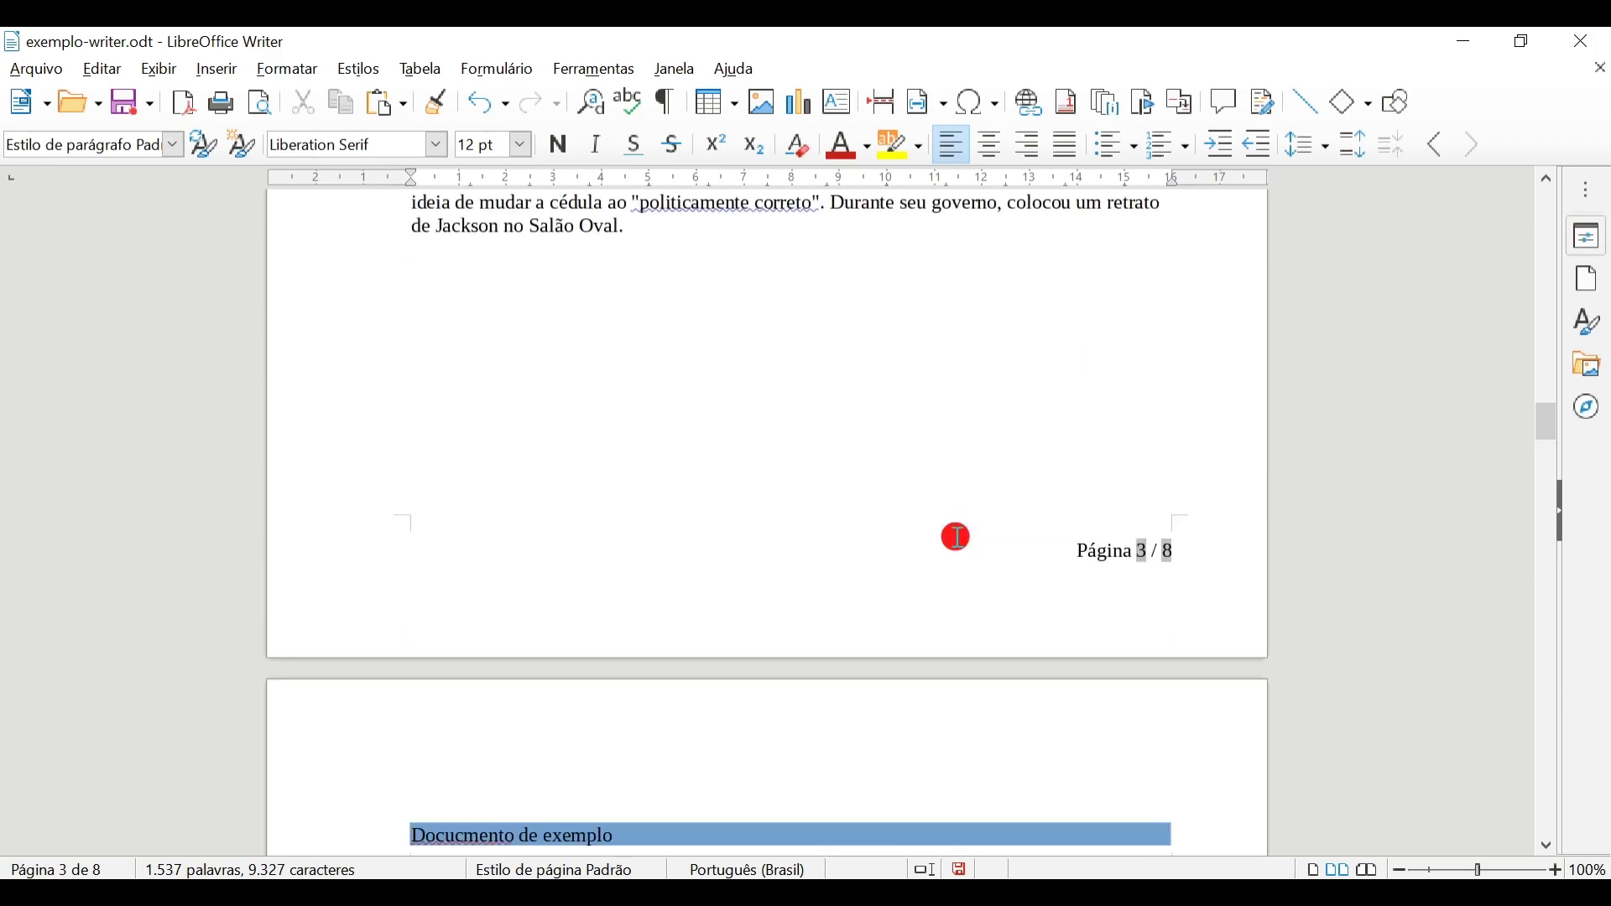
click(528, 578)
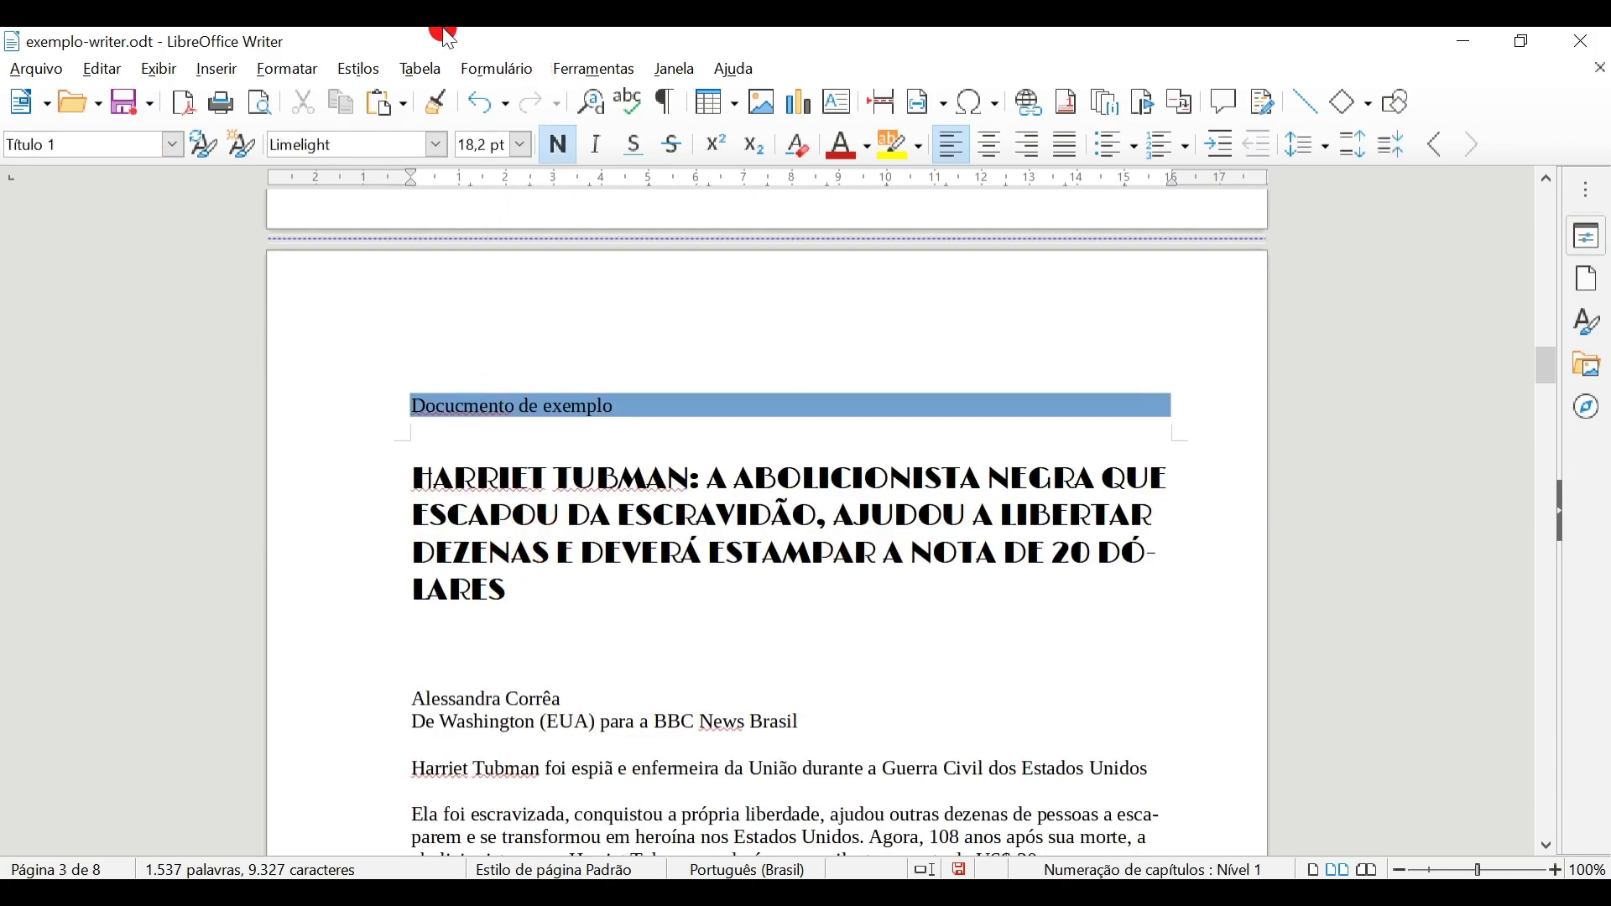
click(416, 68)
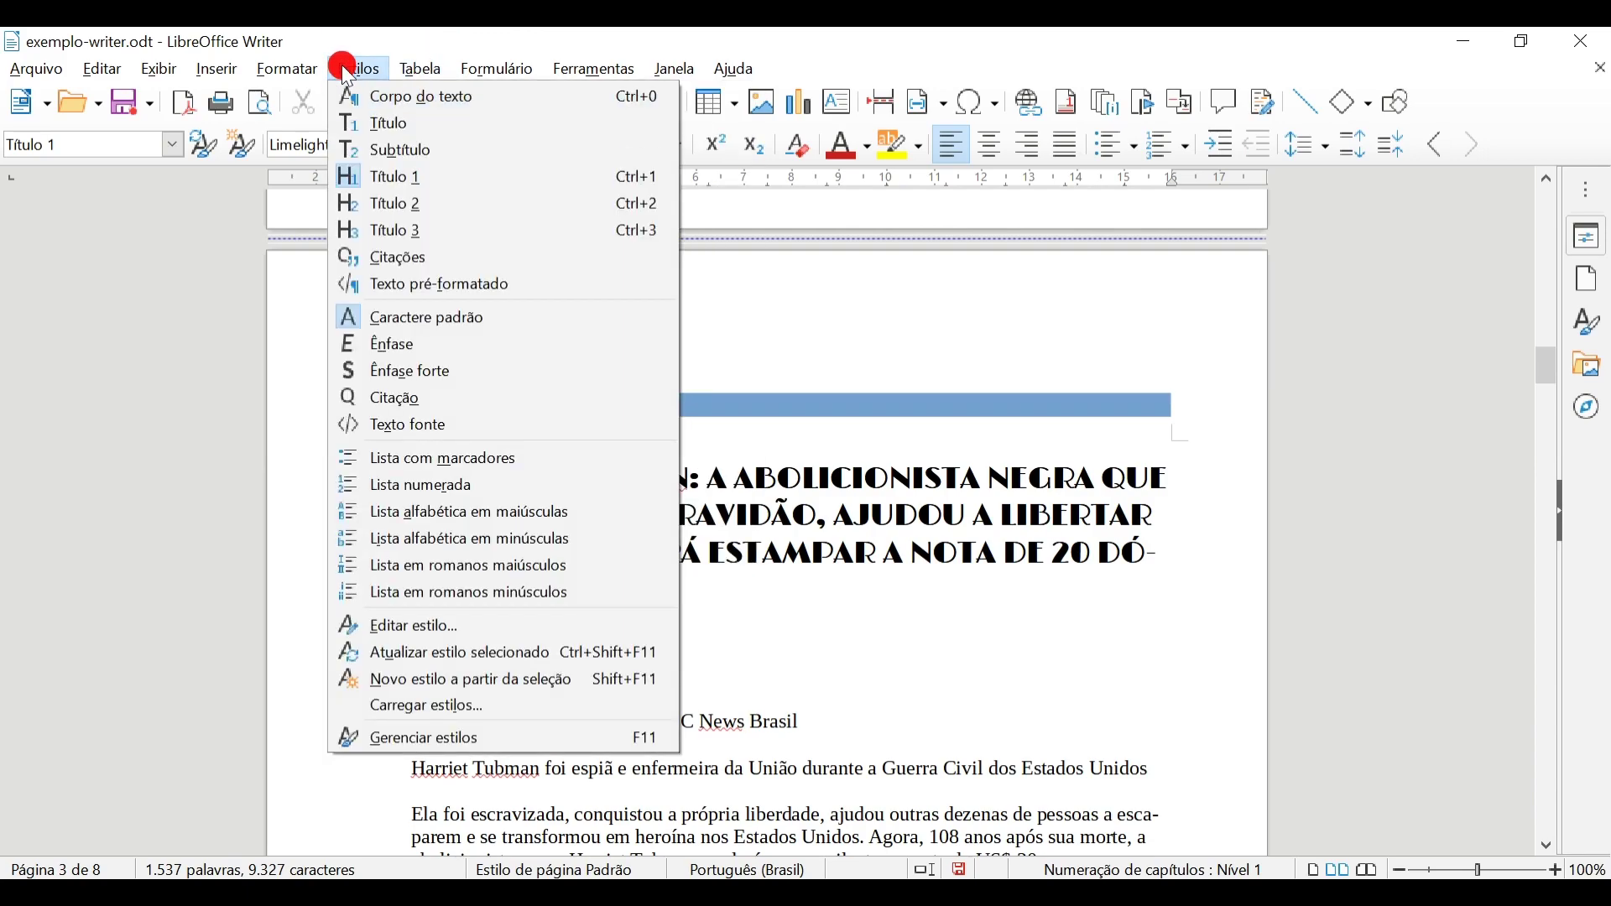
mouse_move(359, 69)
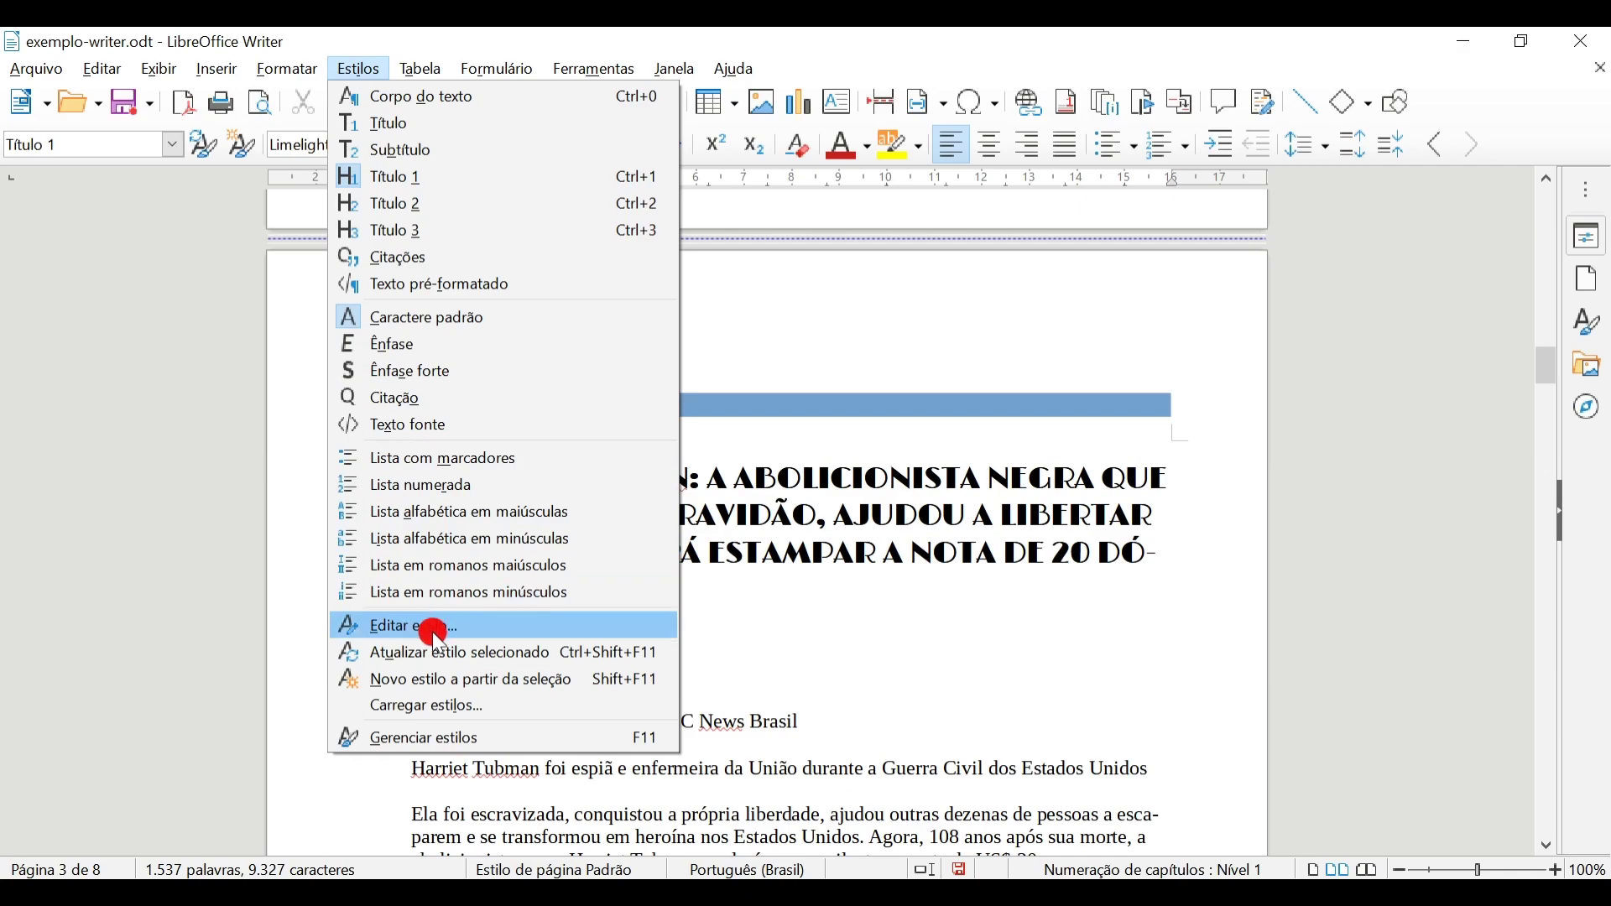
click(557, 693)
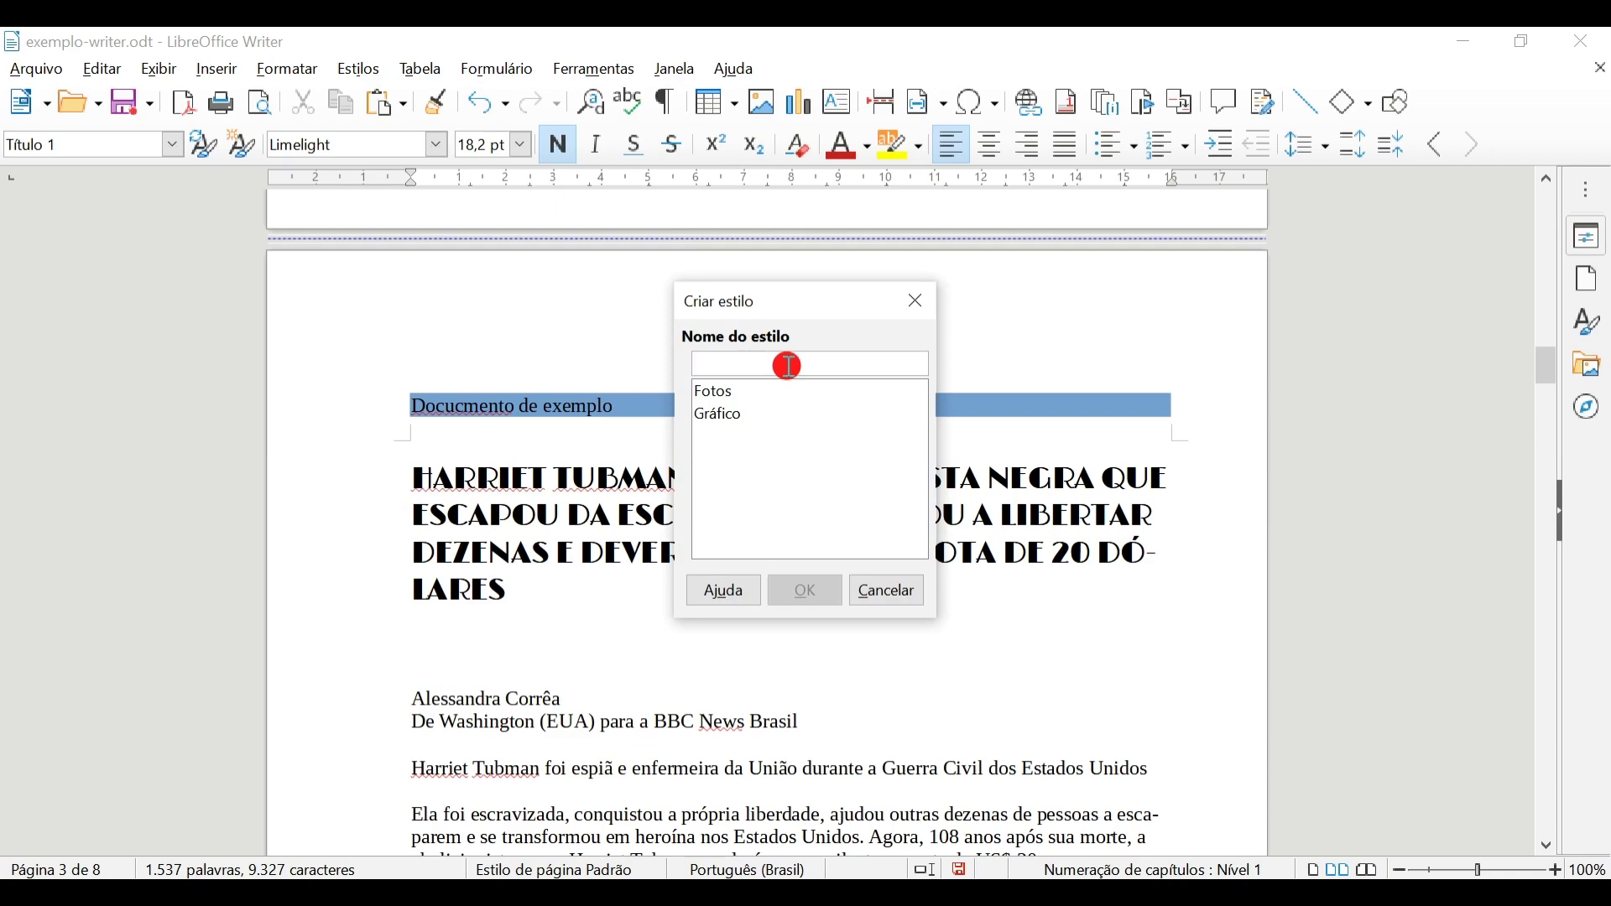
text(AULA-TITULO)
key(Return)
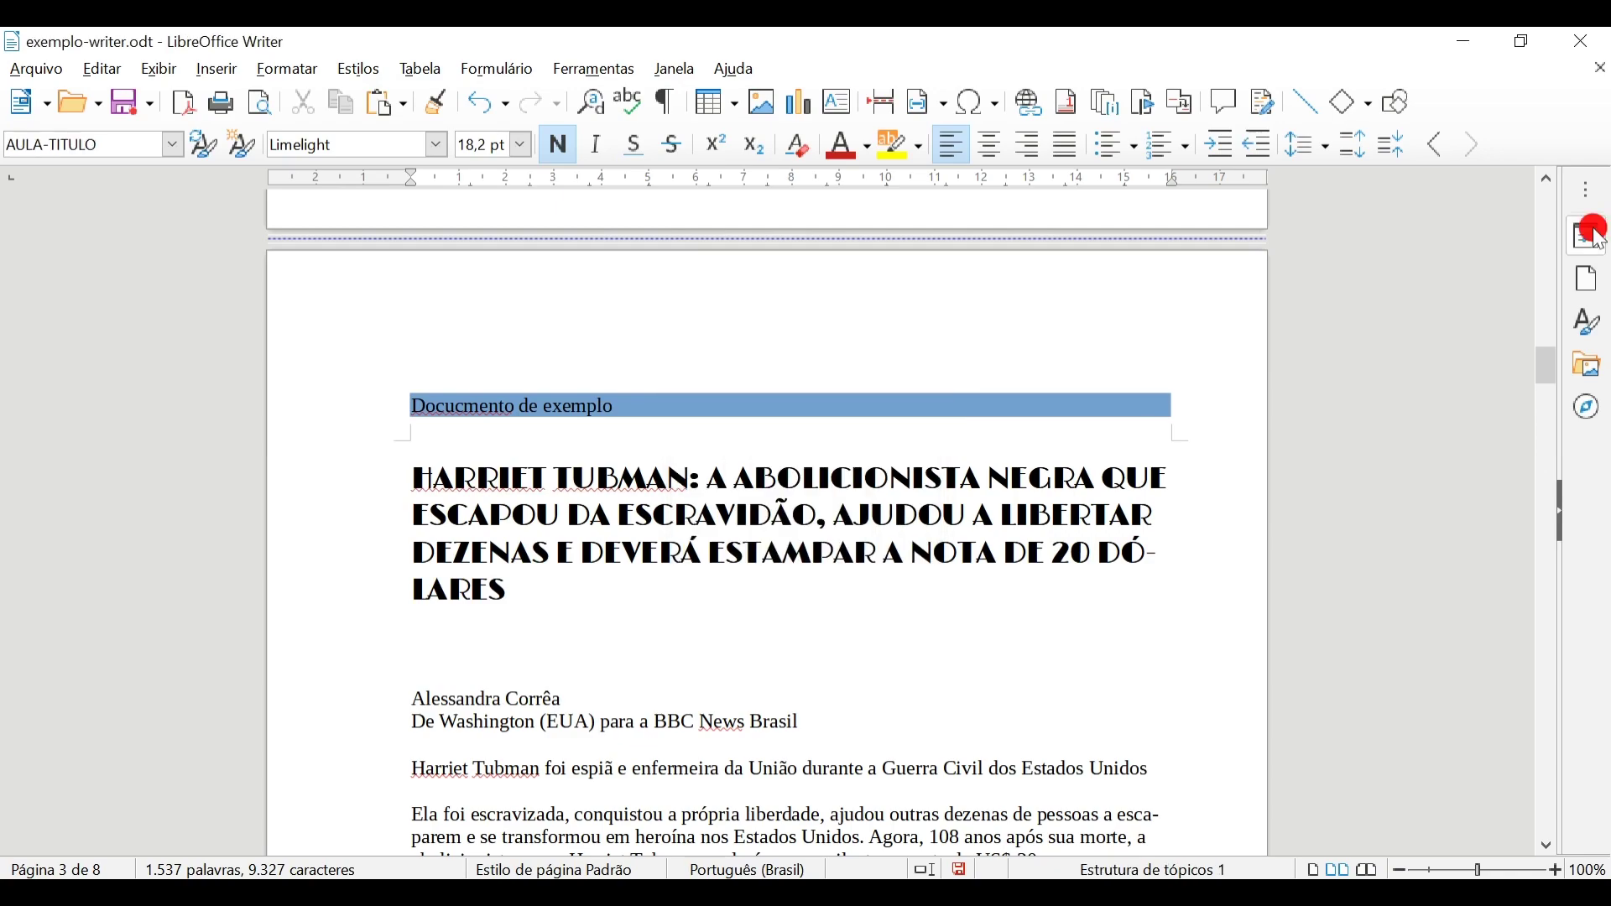
- Modify the AULA-TITULO style so its next style is Corpo do texto, with Estilos personalizados as its category
click(1589, 236)
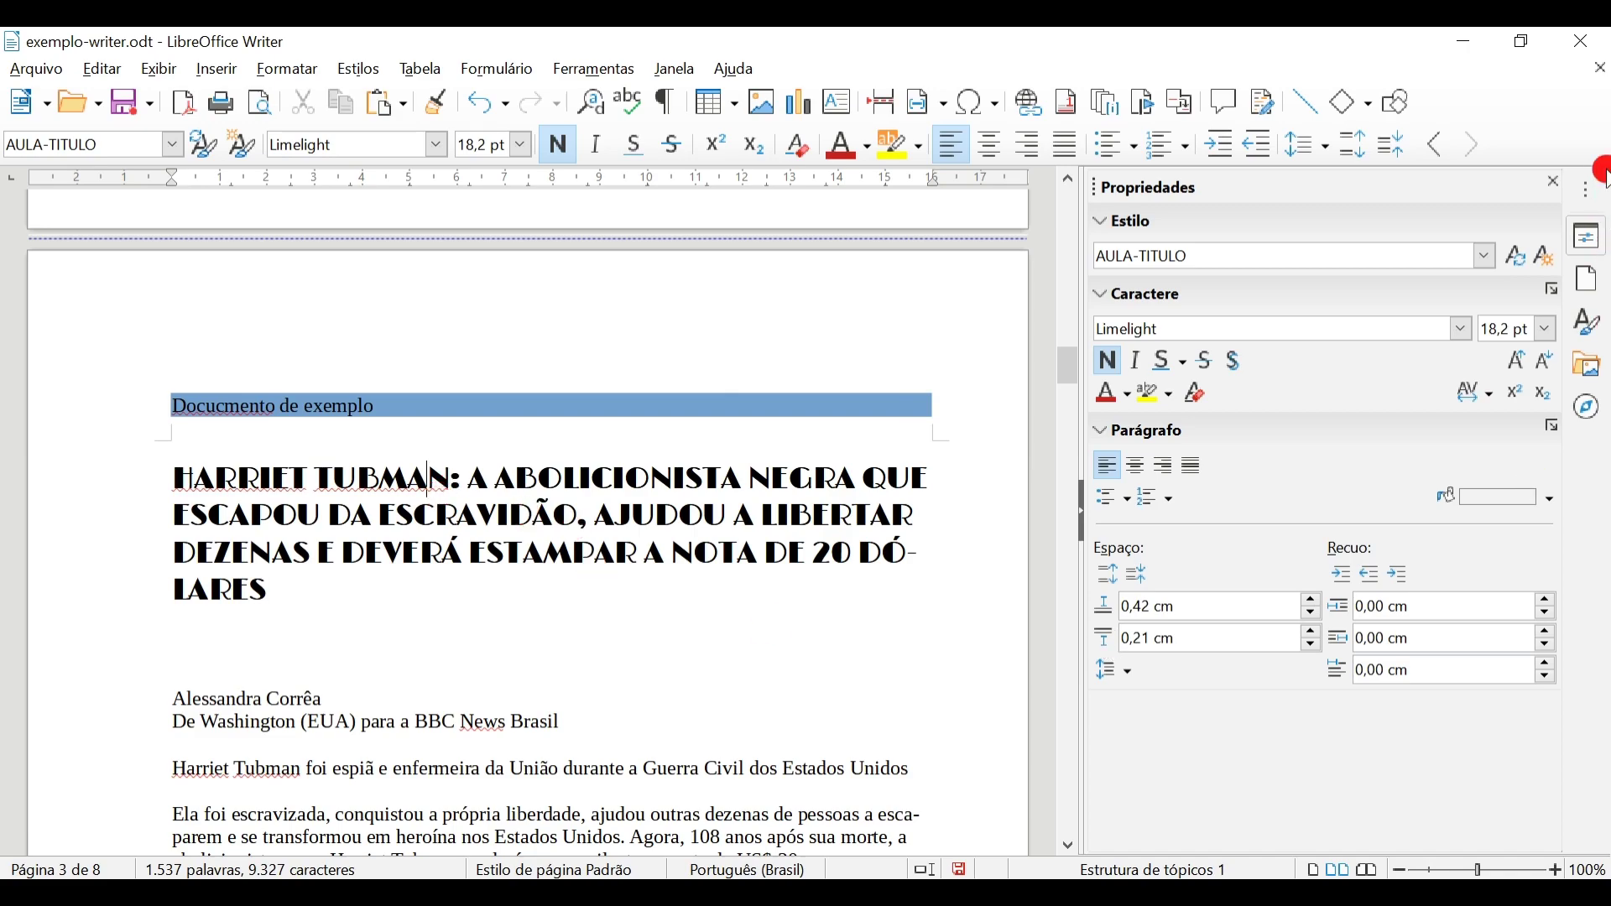
click(1591, 327)
click(1418, 262)
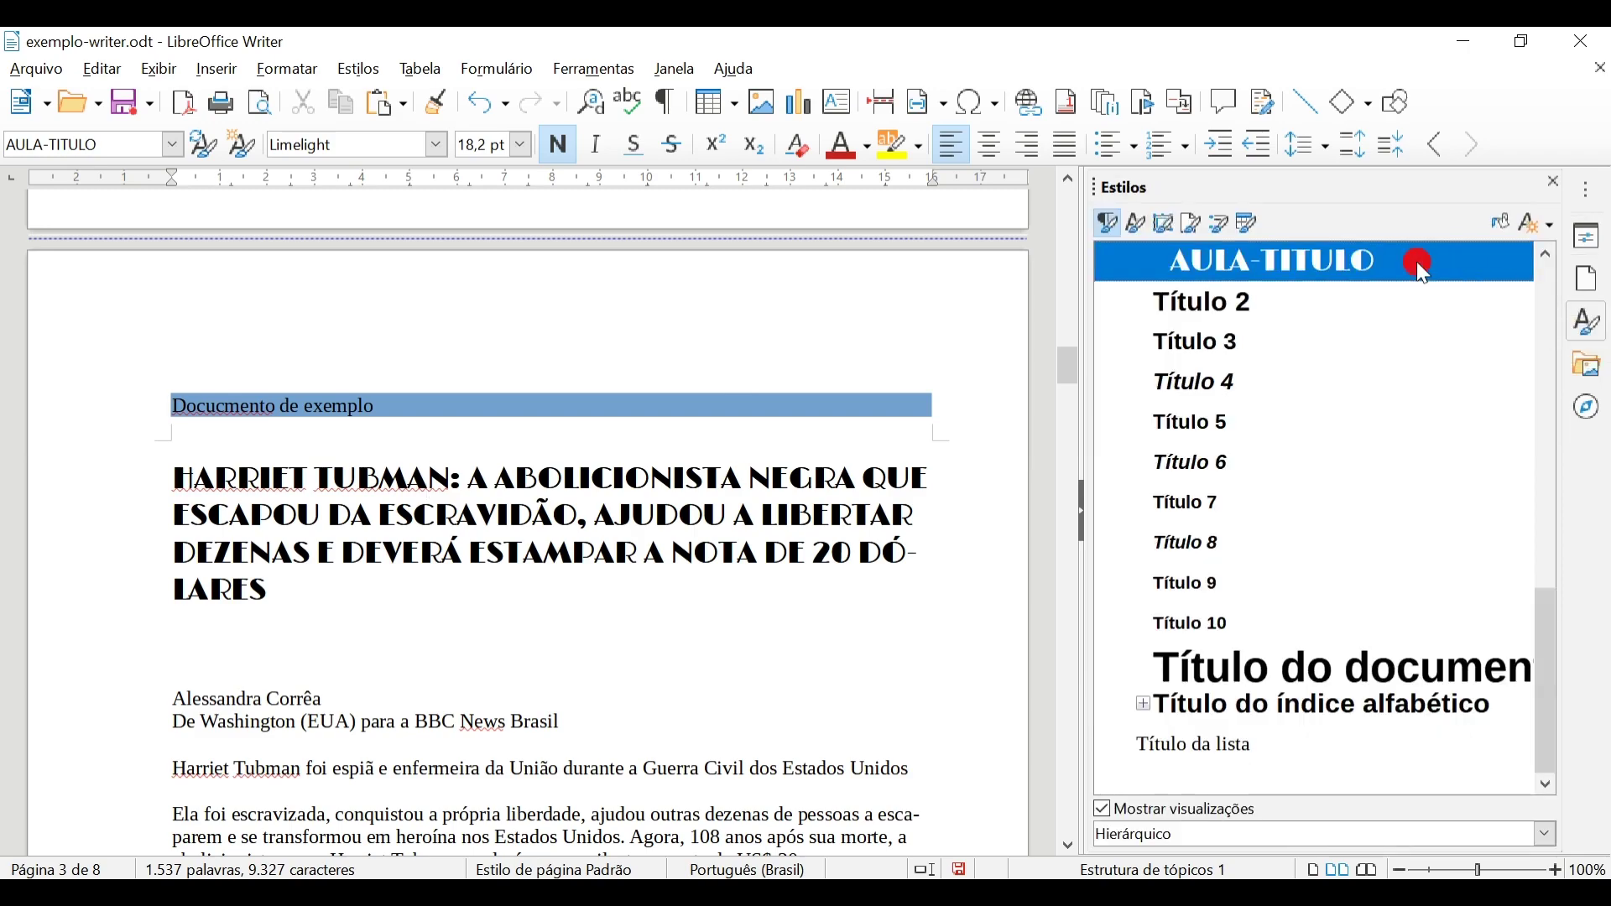
right_click(1418, 262)
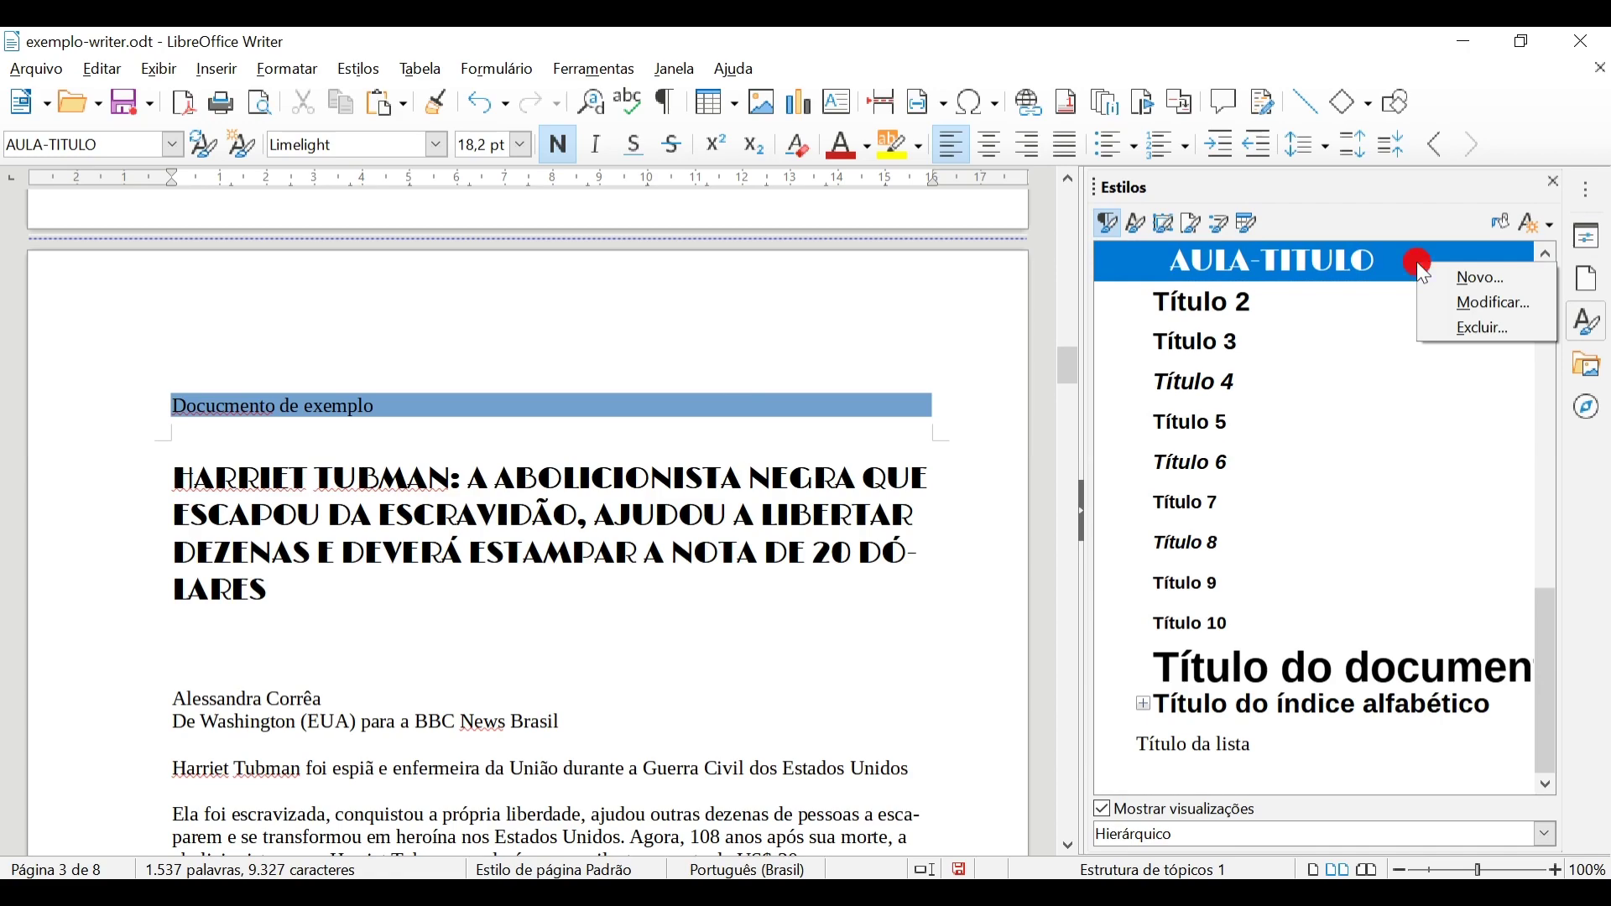
click(1475, 302)
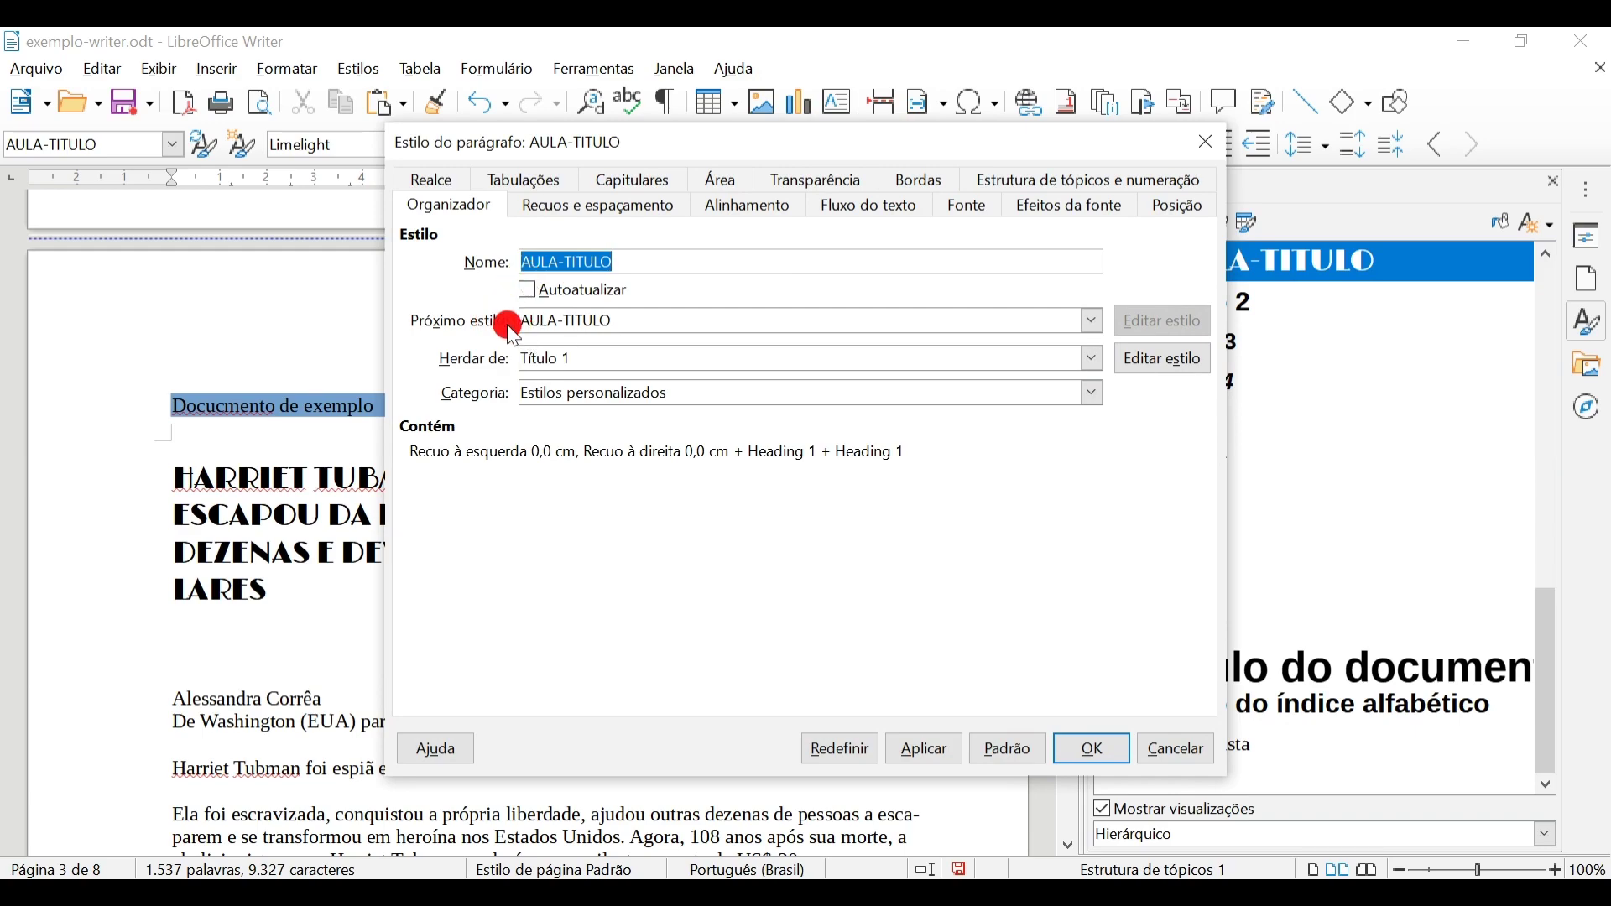
click(1096, 321)
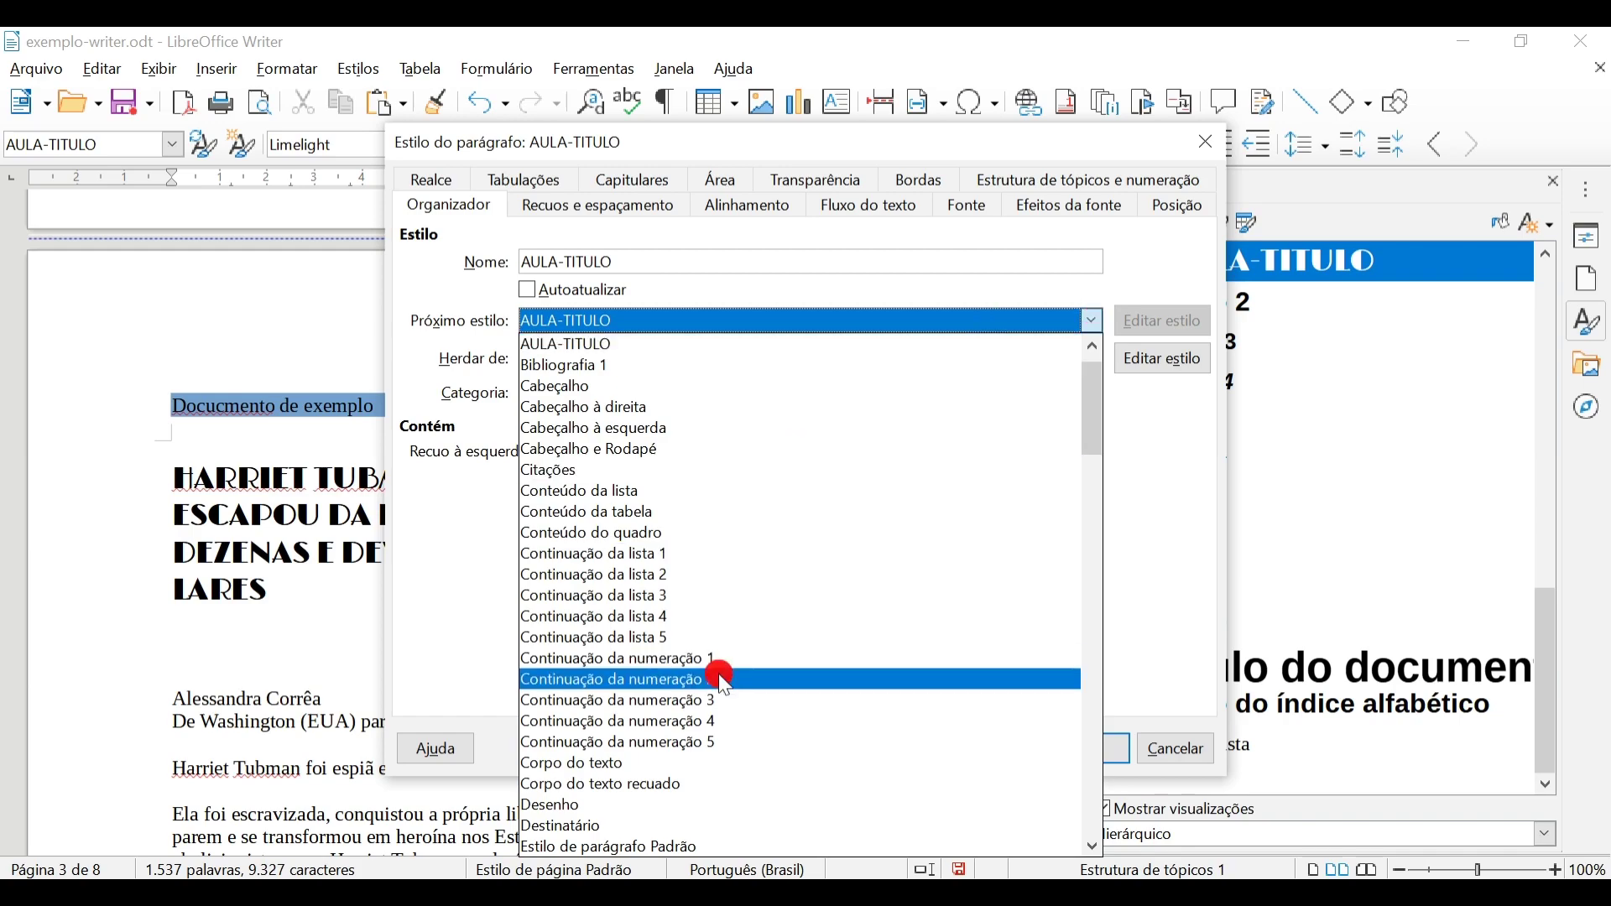
click(672, 764)
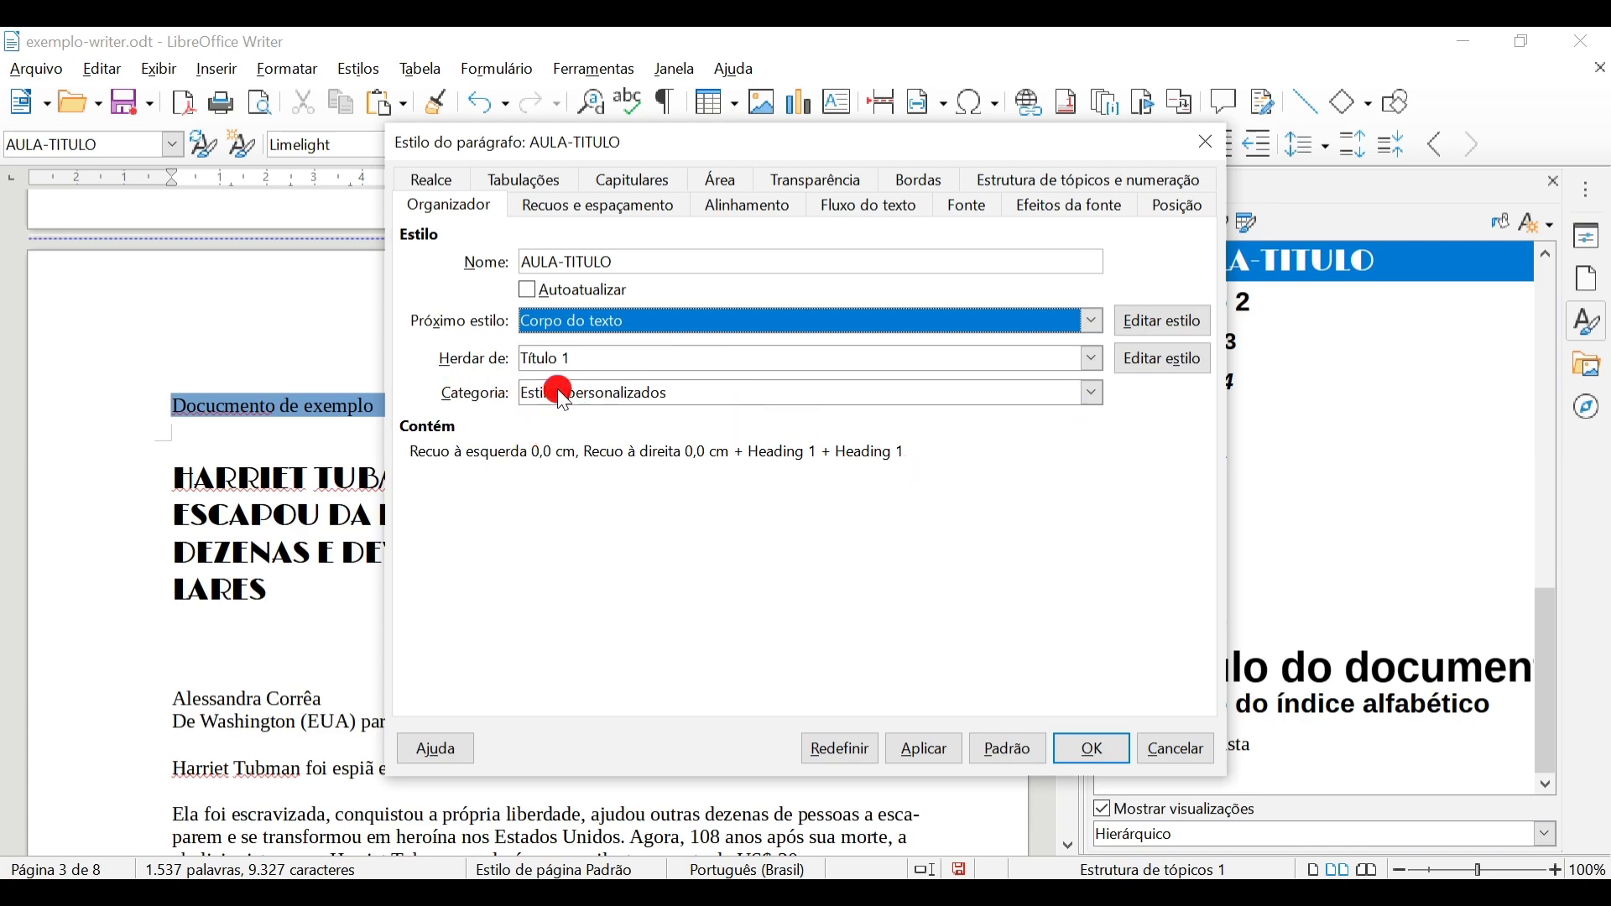
click(1095, 394)
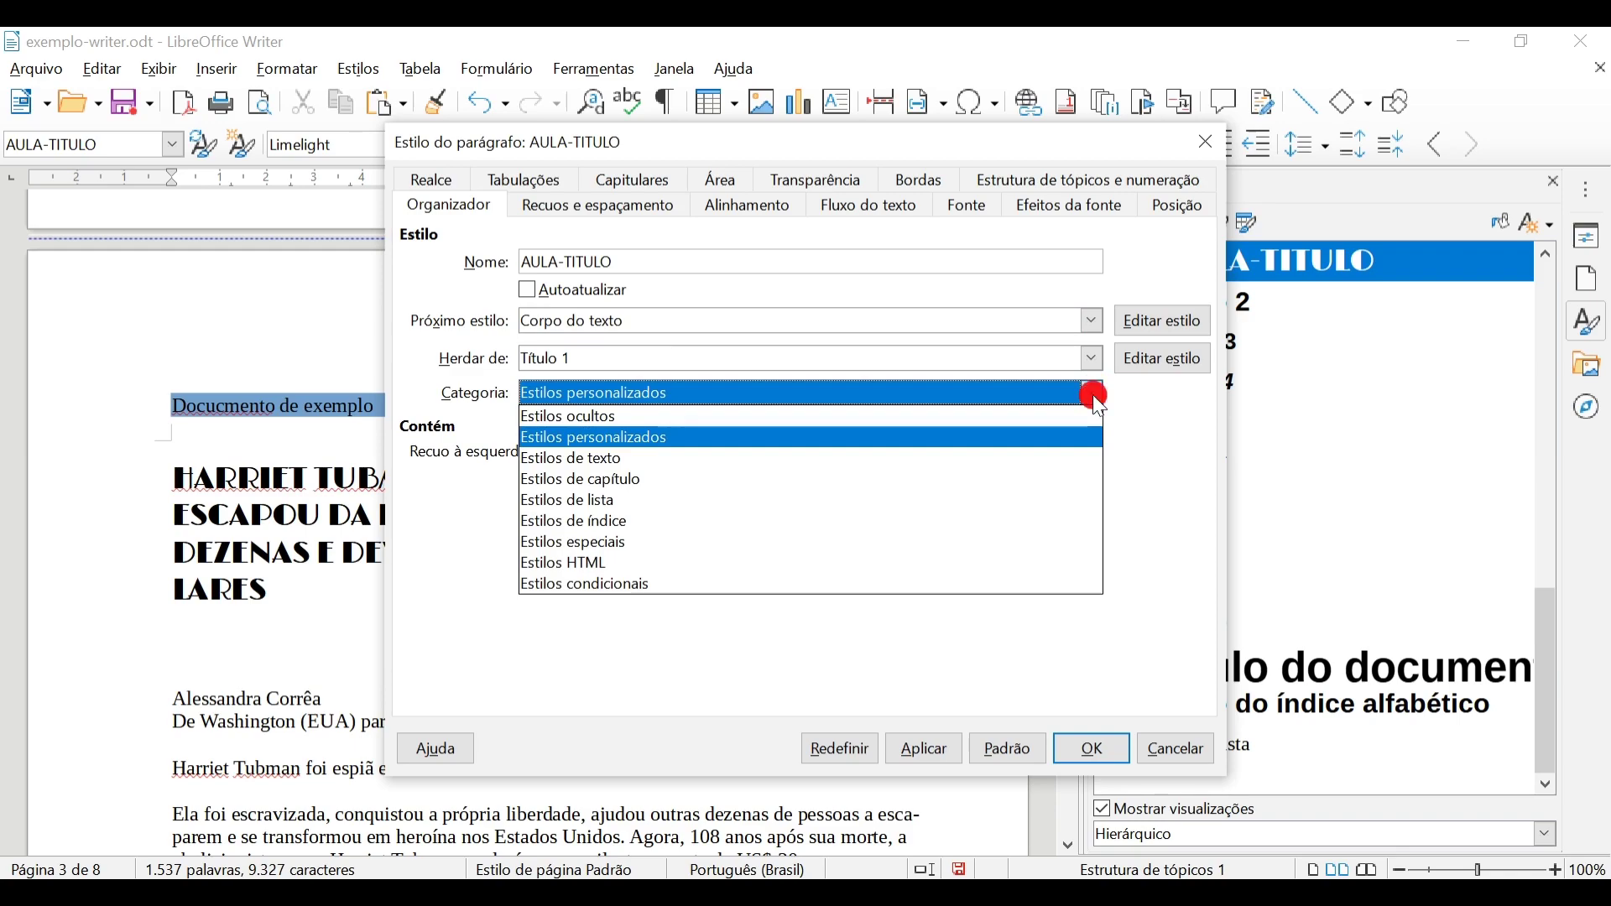
click(629, 437)
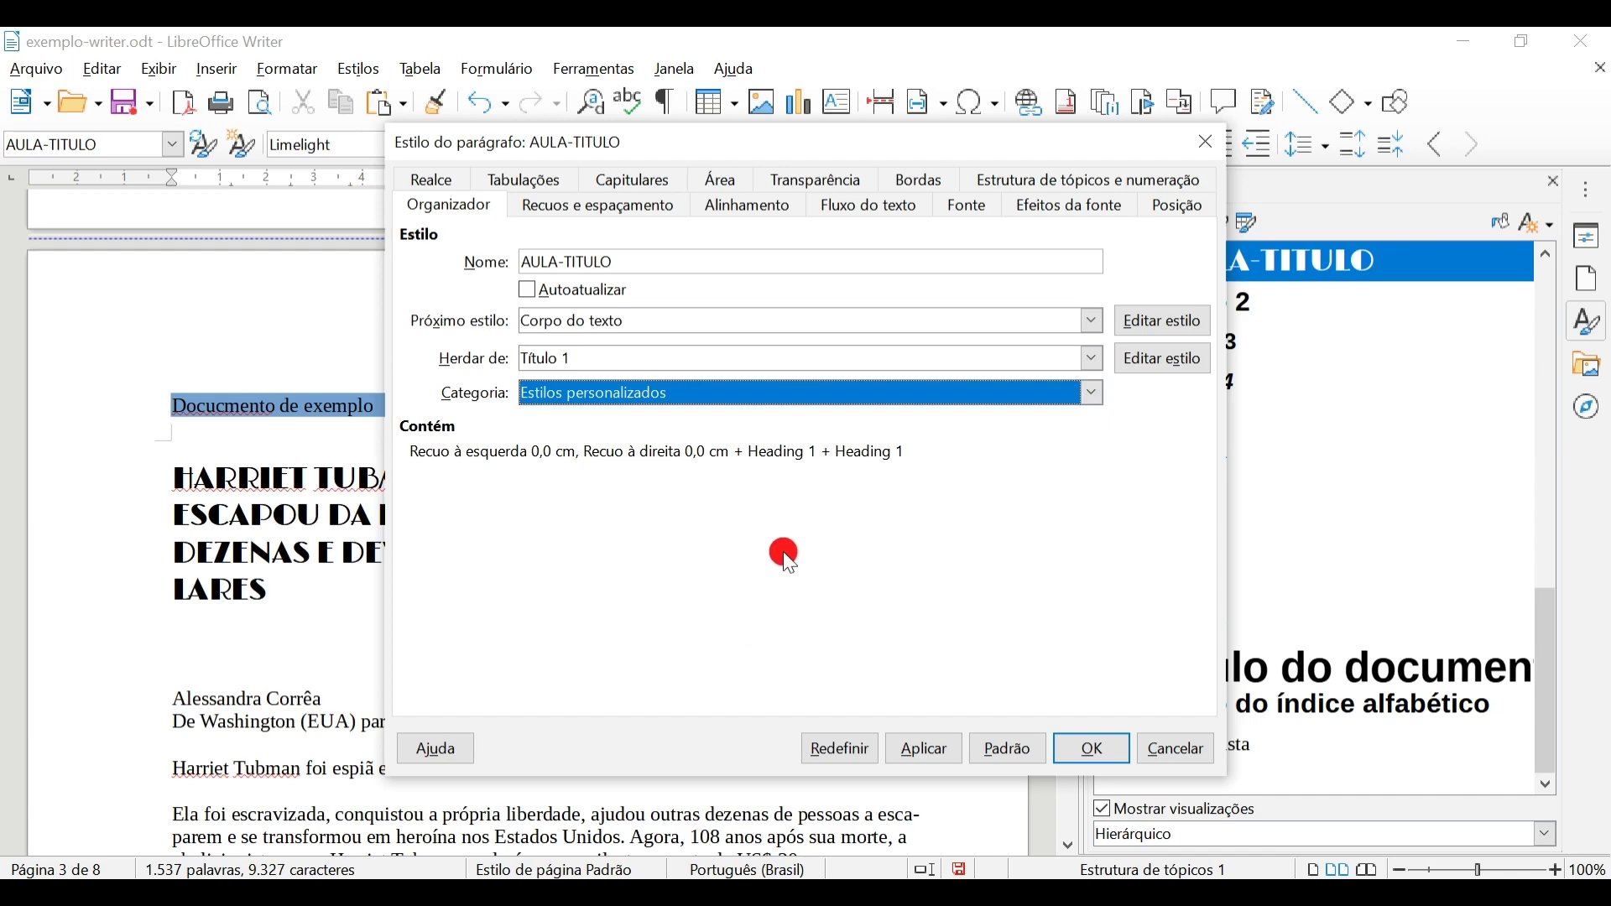
- Set the AULA-TITULO style's spacing below the paragraph to 0,90 cm and its alignment to Centro, with text-to-text alignment Automático
click(567, 210)
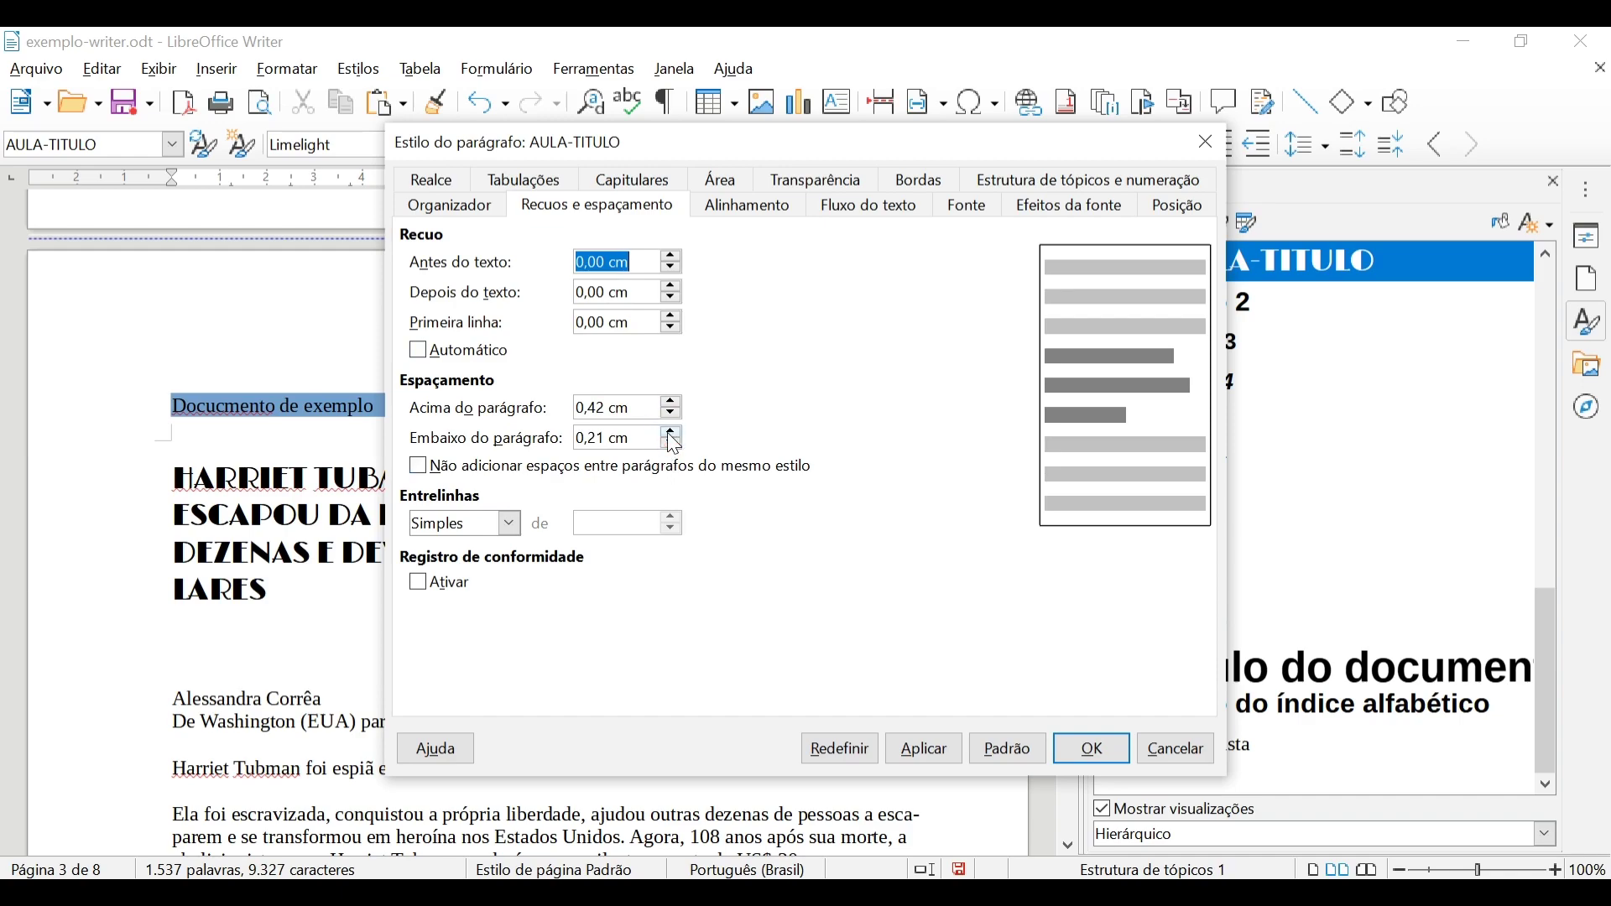
scroll(673, 445, up, 4)
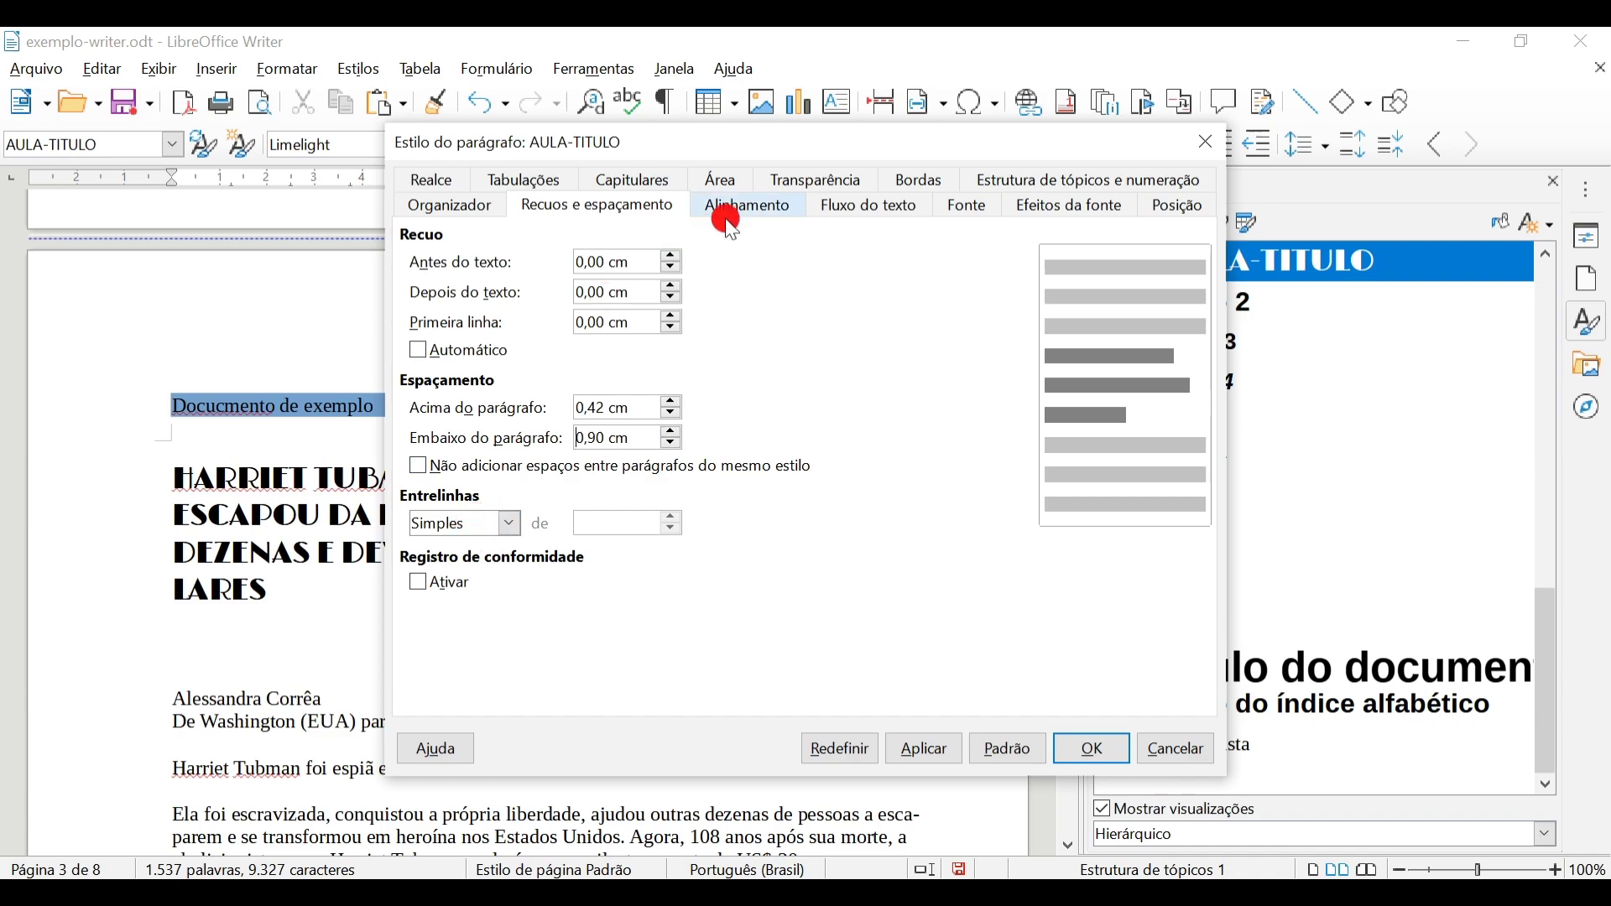
click(759, 205)
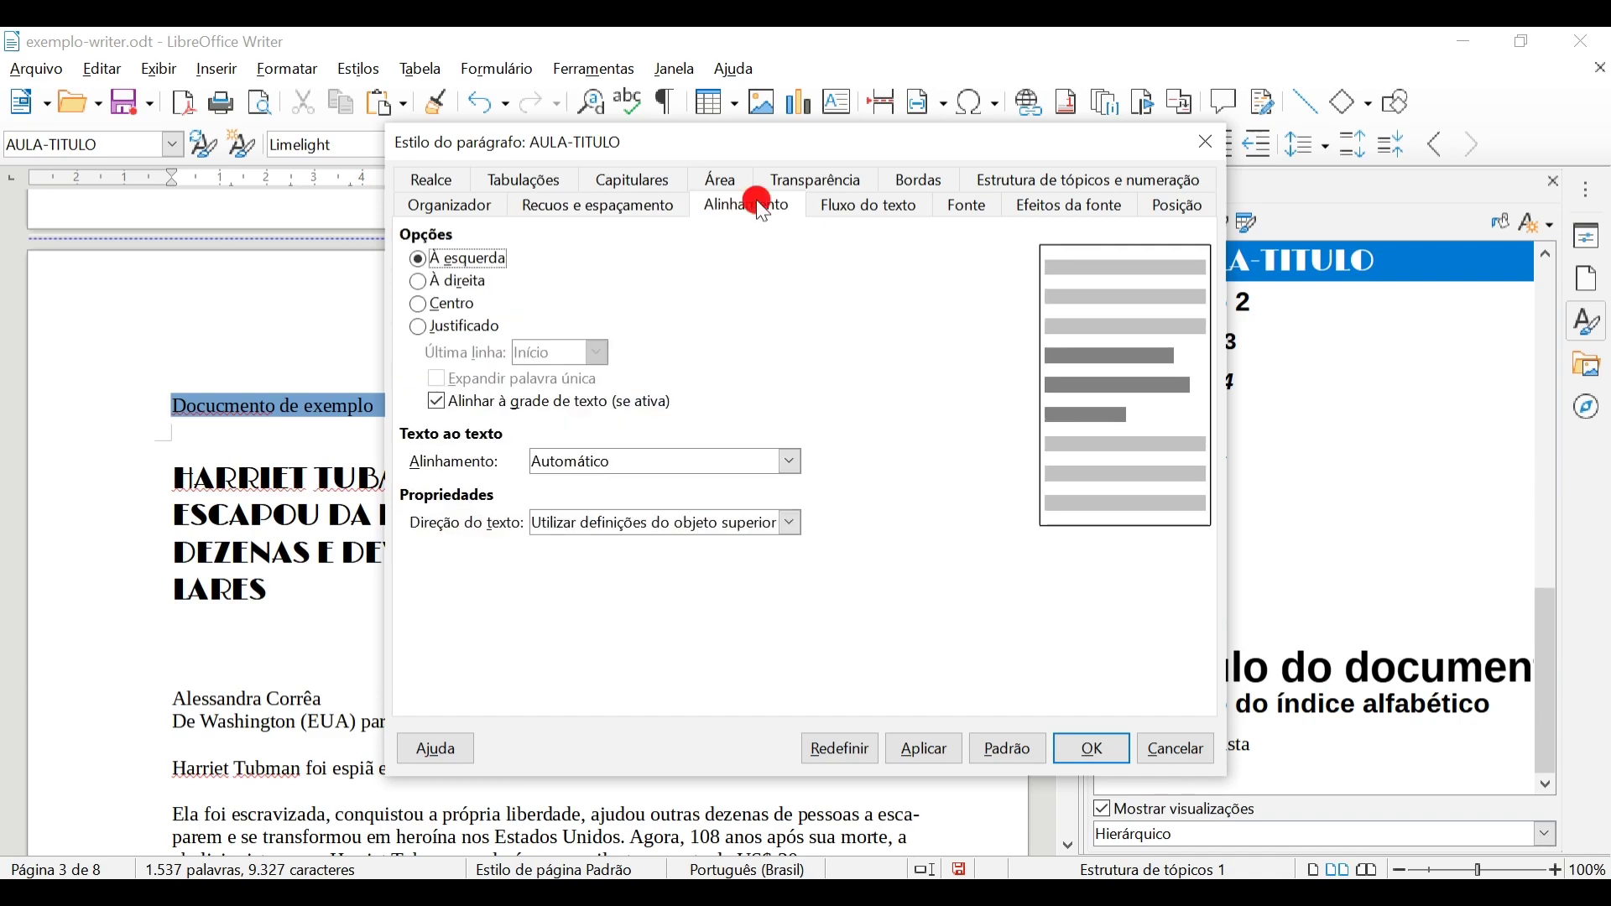
click(419, 306)
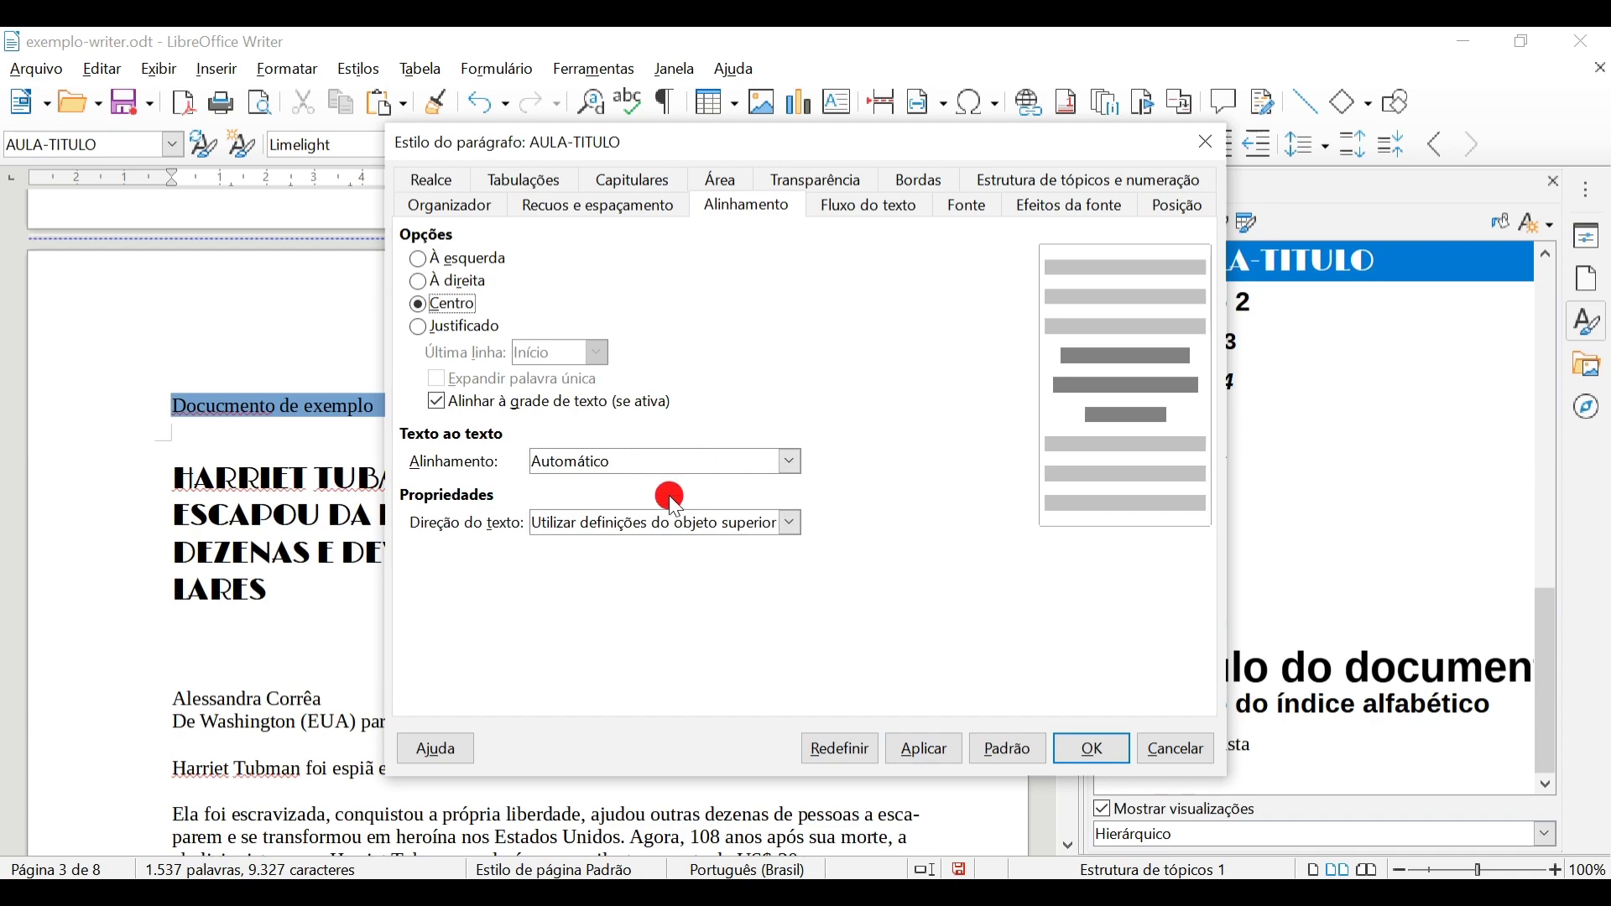
click(686, 469)
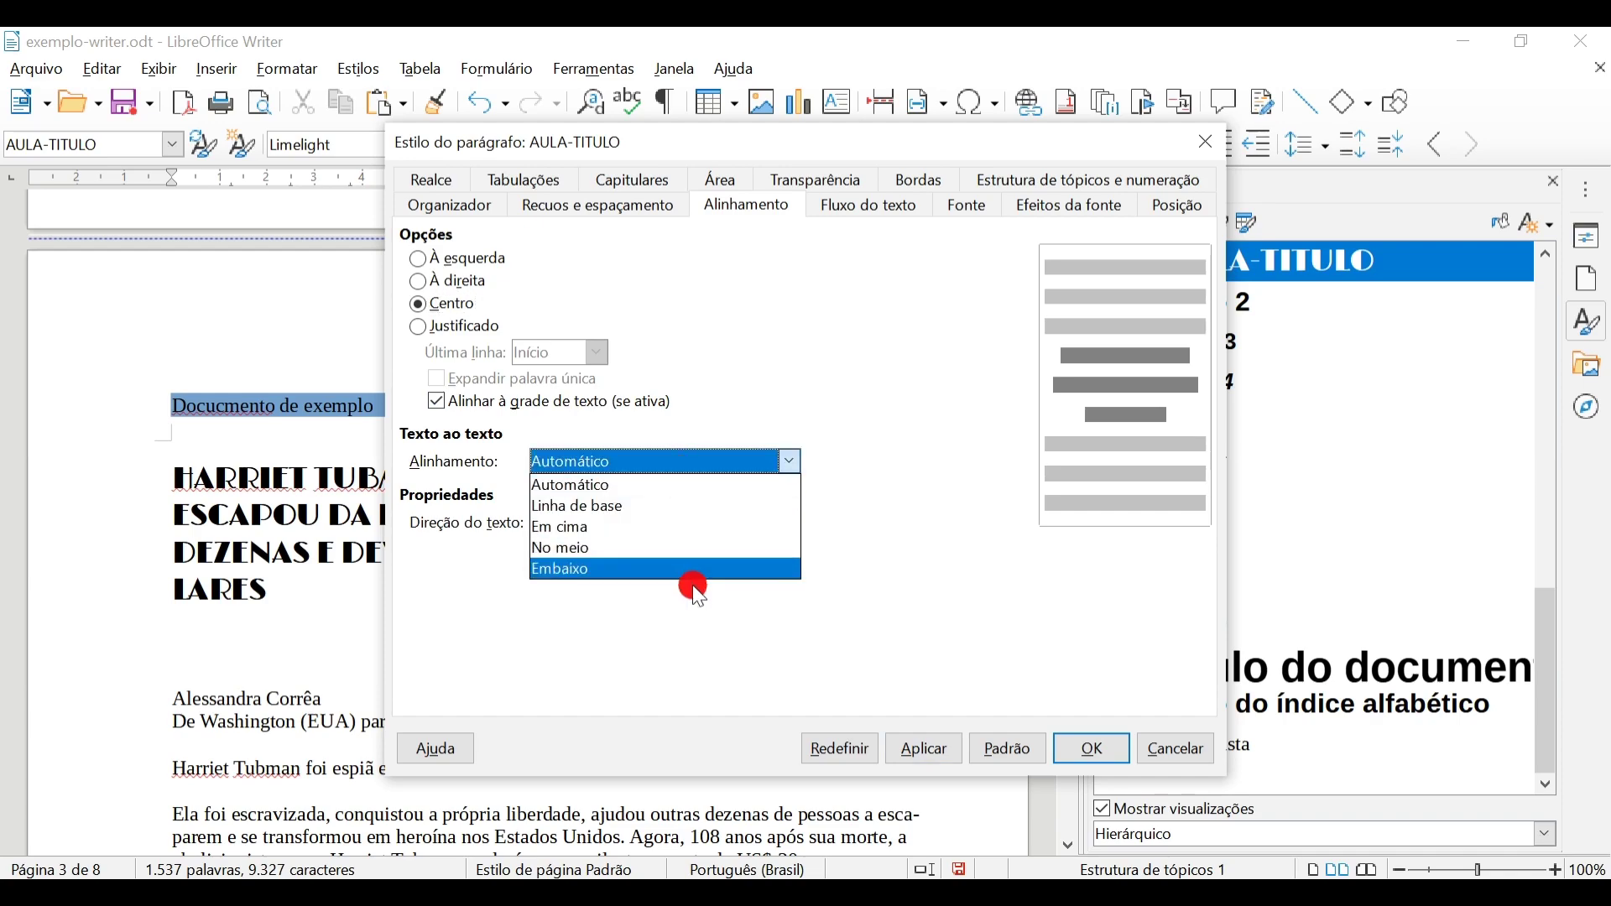
click(824, 485)
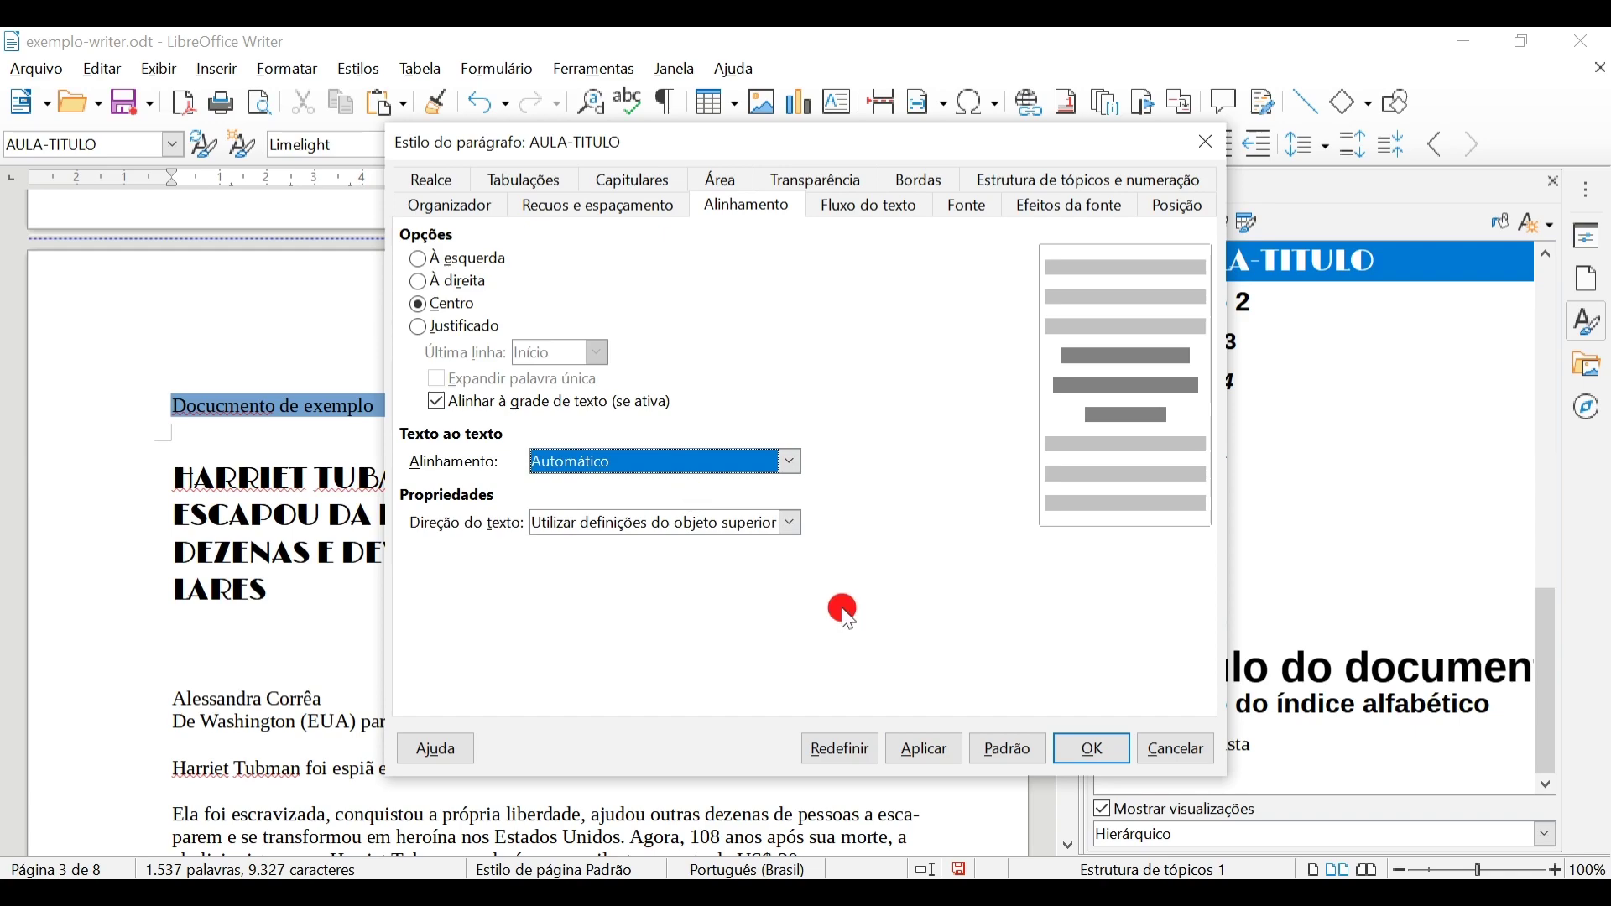
- Add a page break before paragraphs in the AULA-TITULO style, without assigning a page style
click(852, 212)
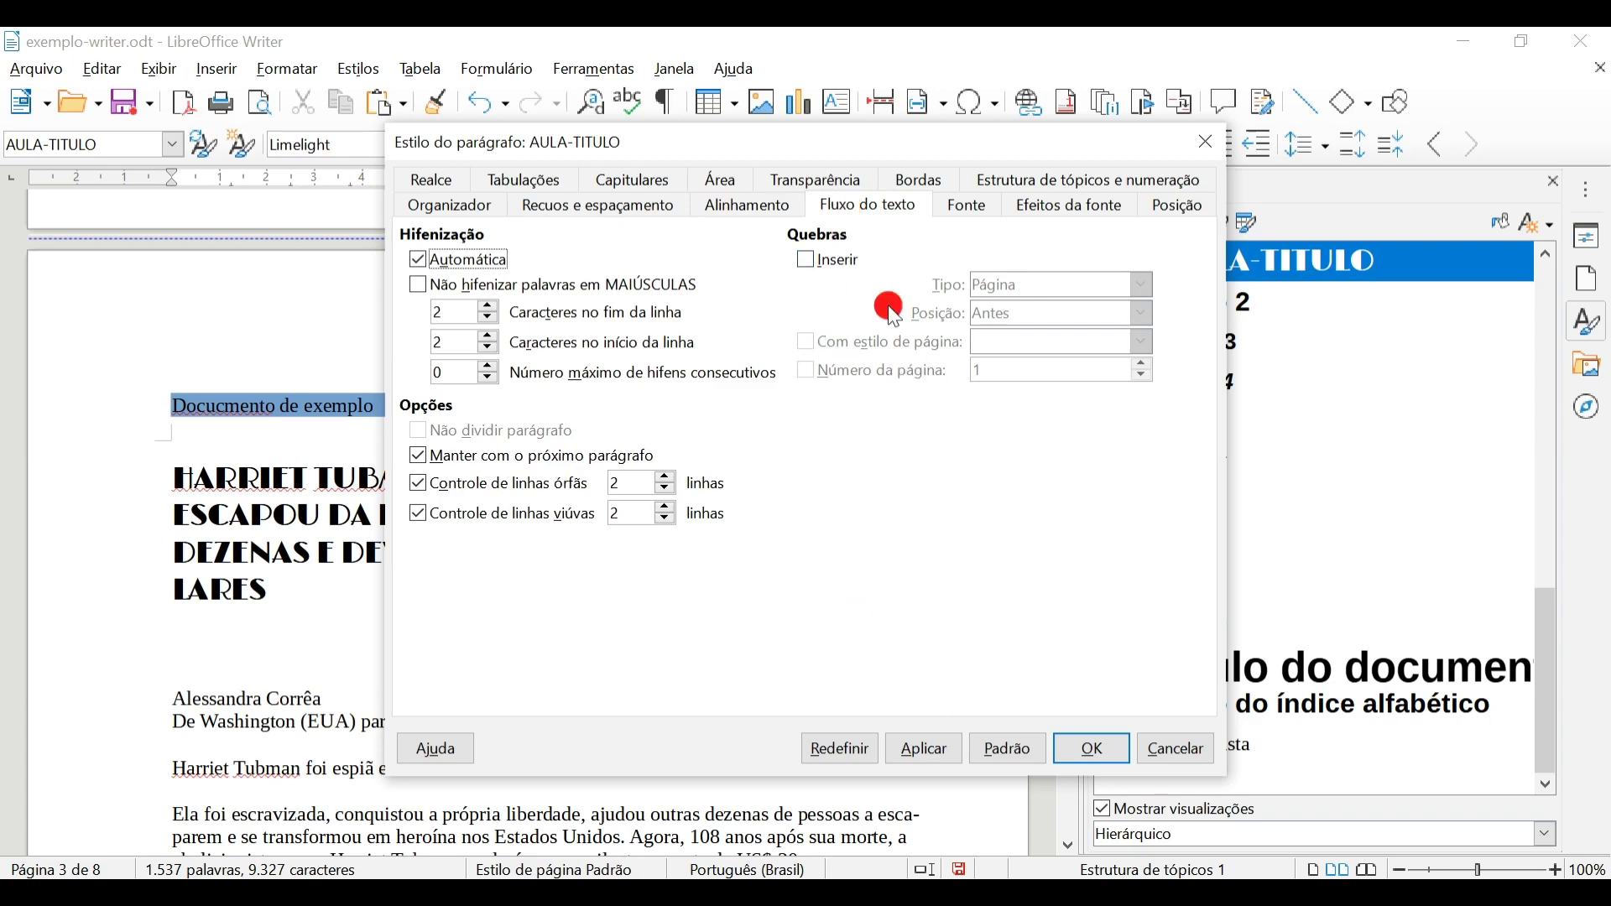
click(807, 262)
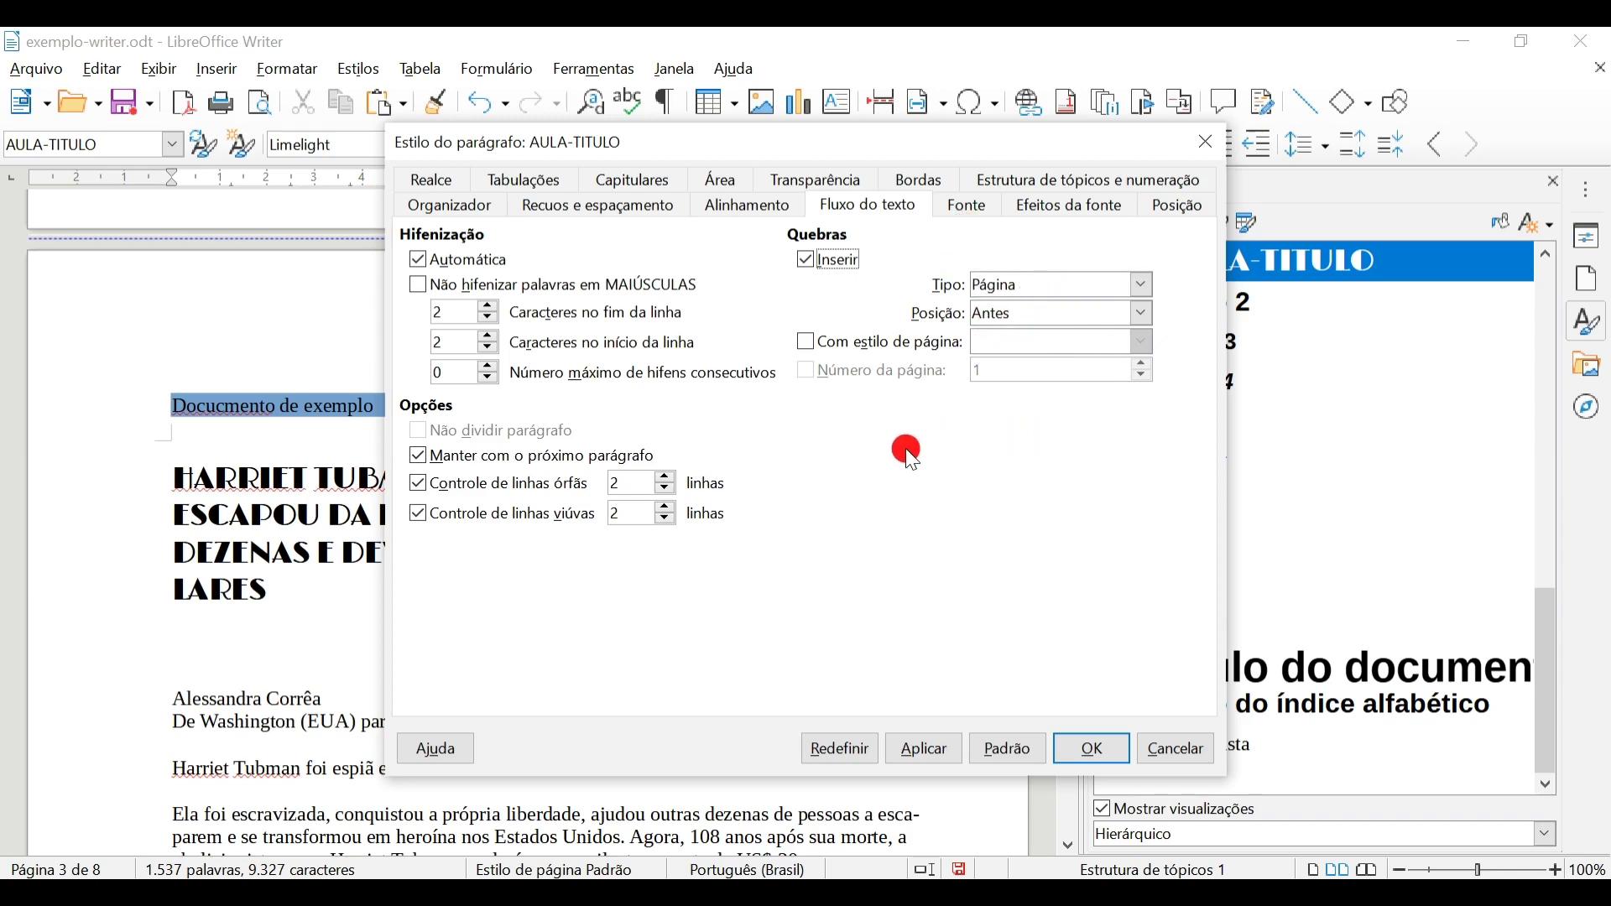
click(881, 339)
click(1144, 344)
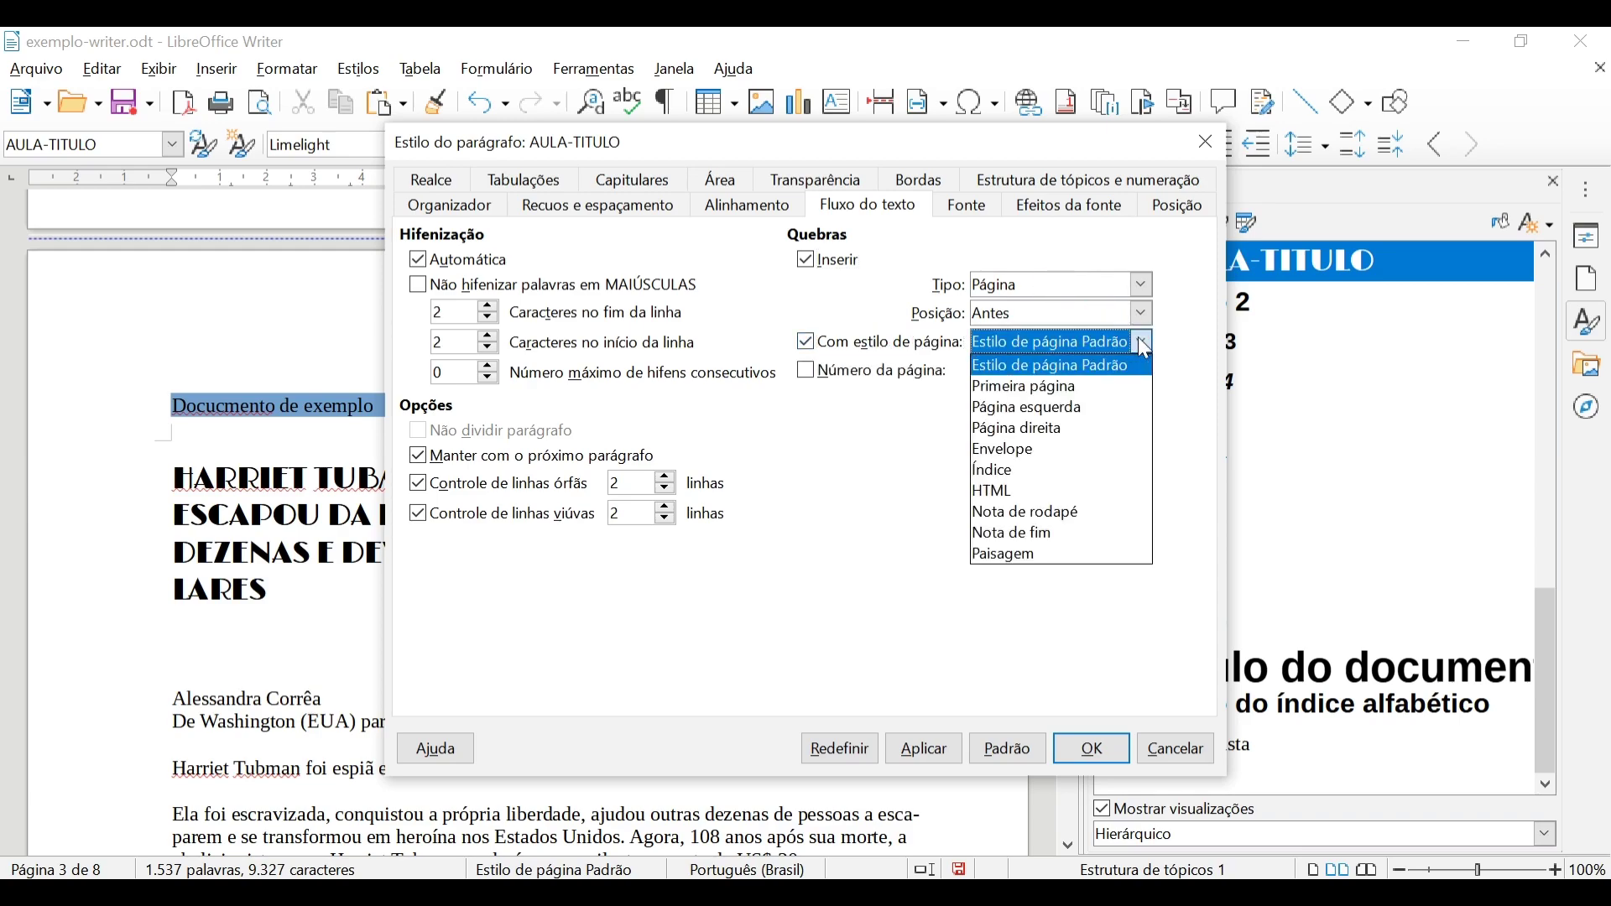
click(1144, 343)
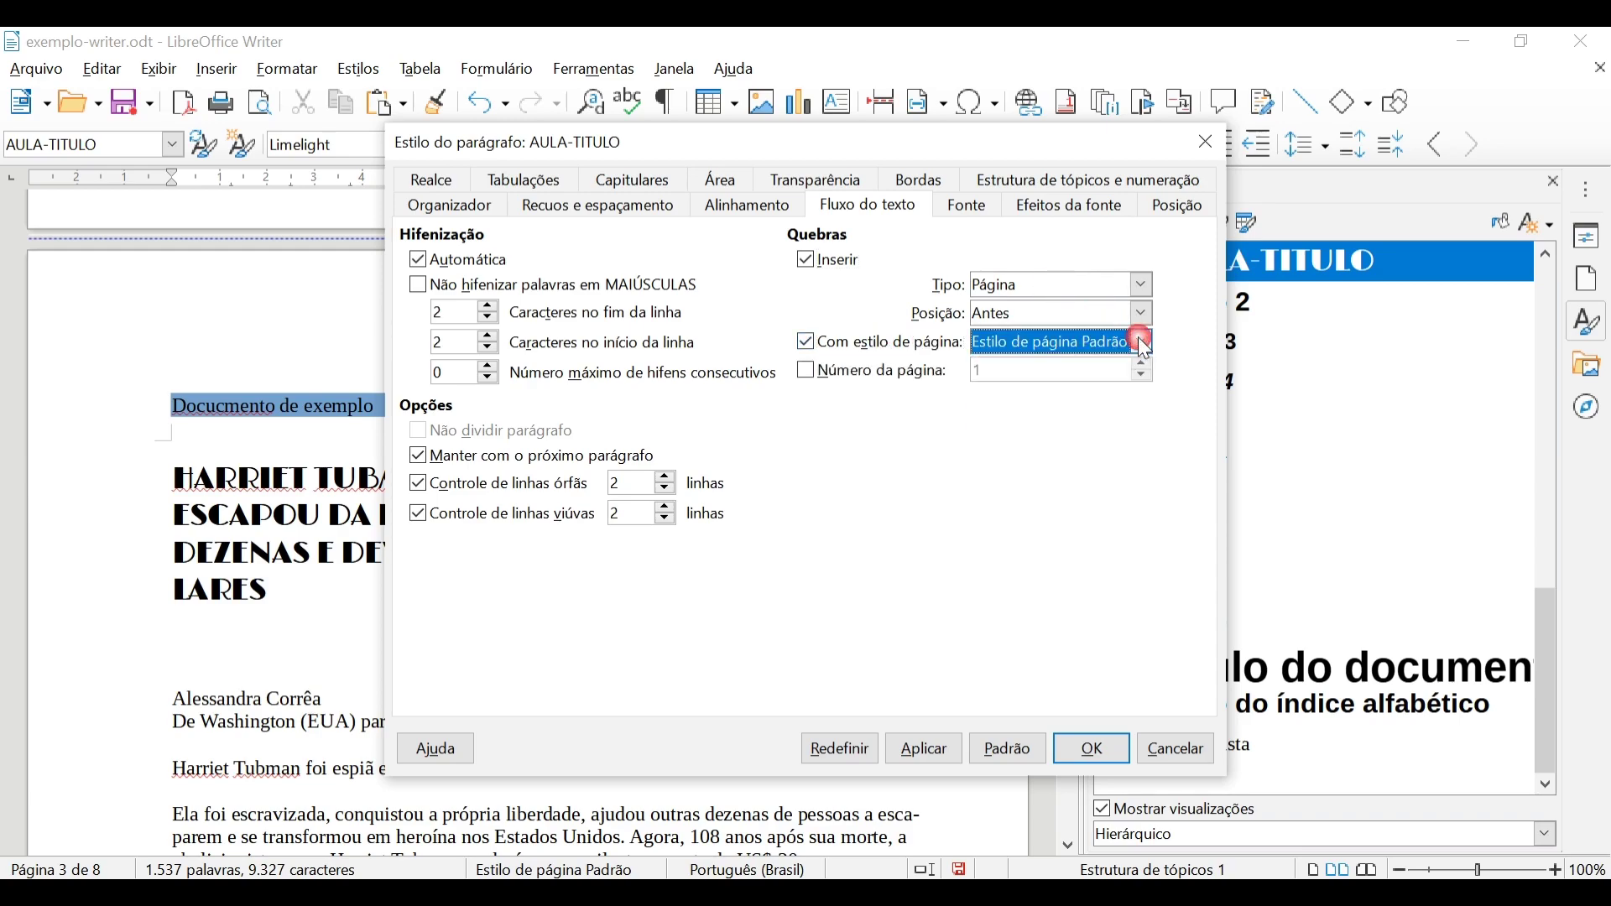
click(821, 351)
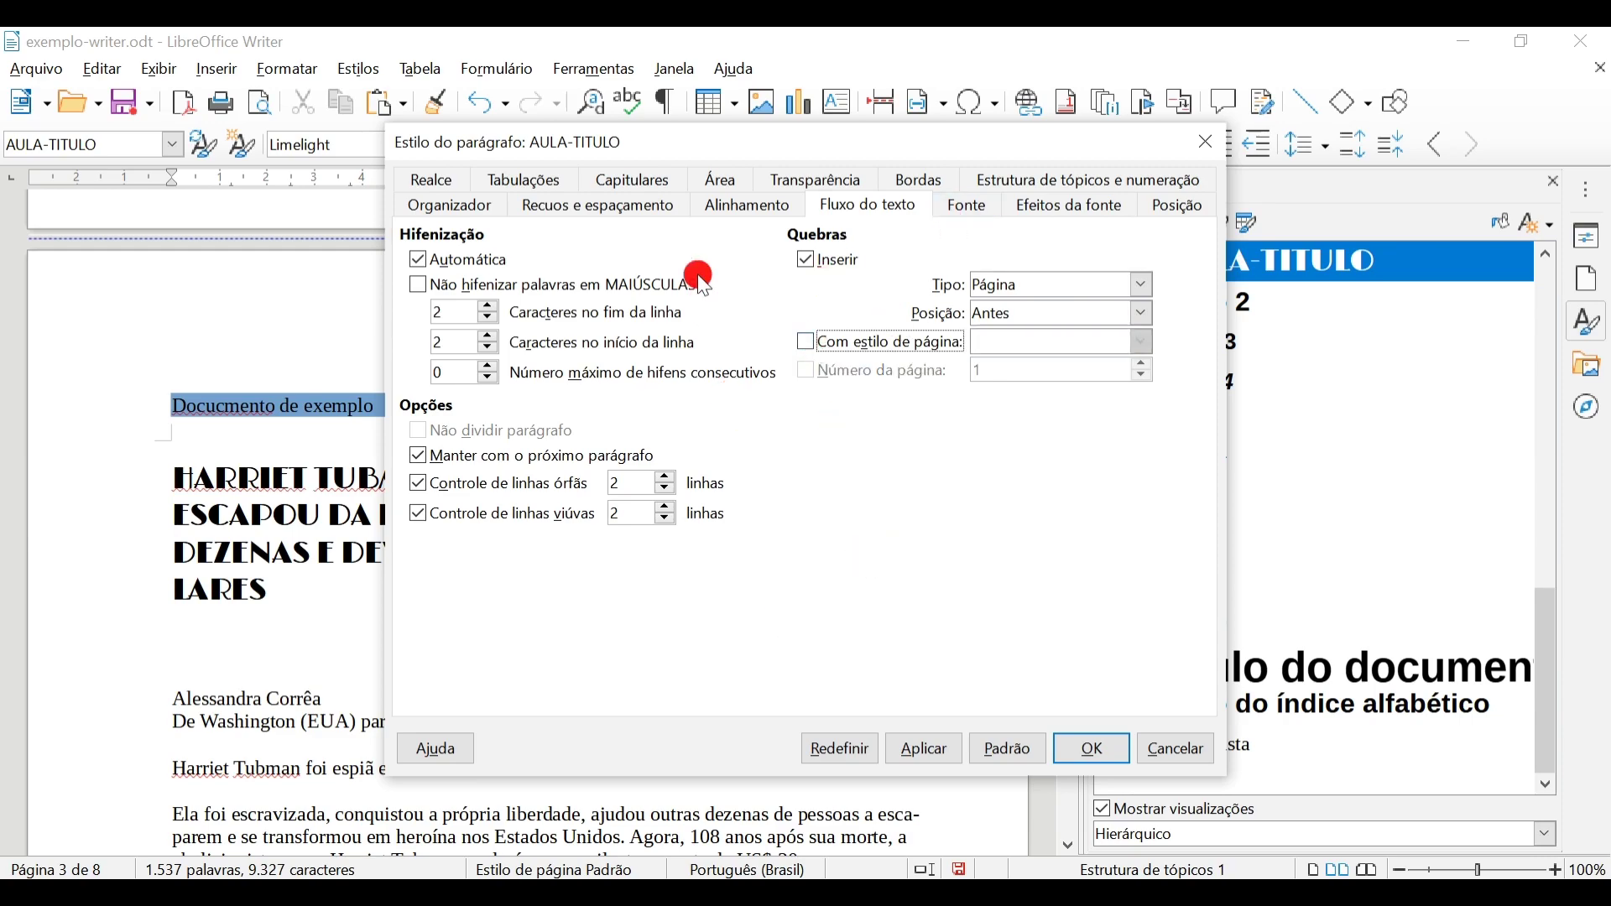
- Set the AULA-TITULO font to Gentium Basic, Negrito, at a size of 145%
click(970, 208)
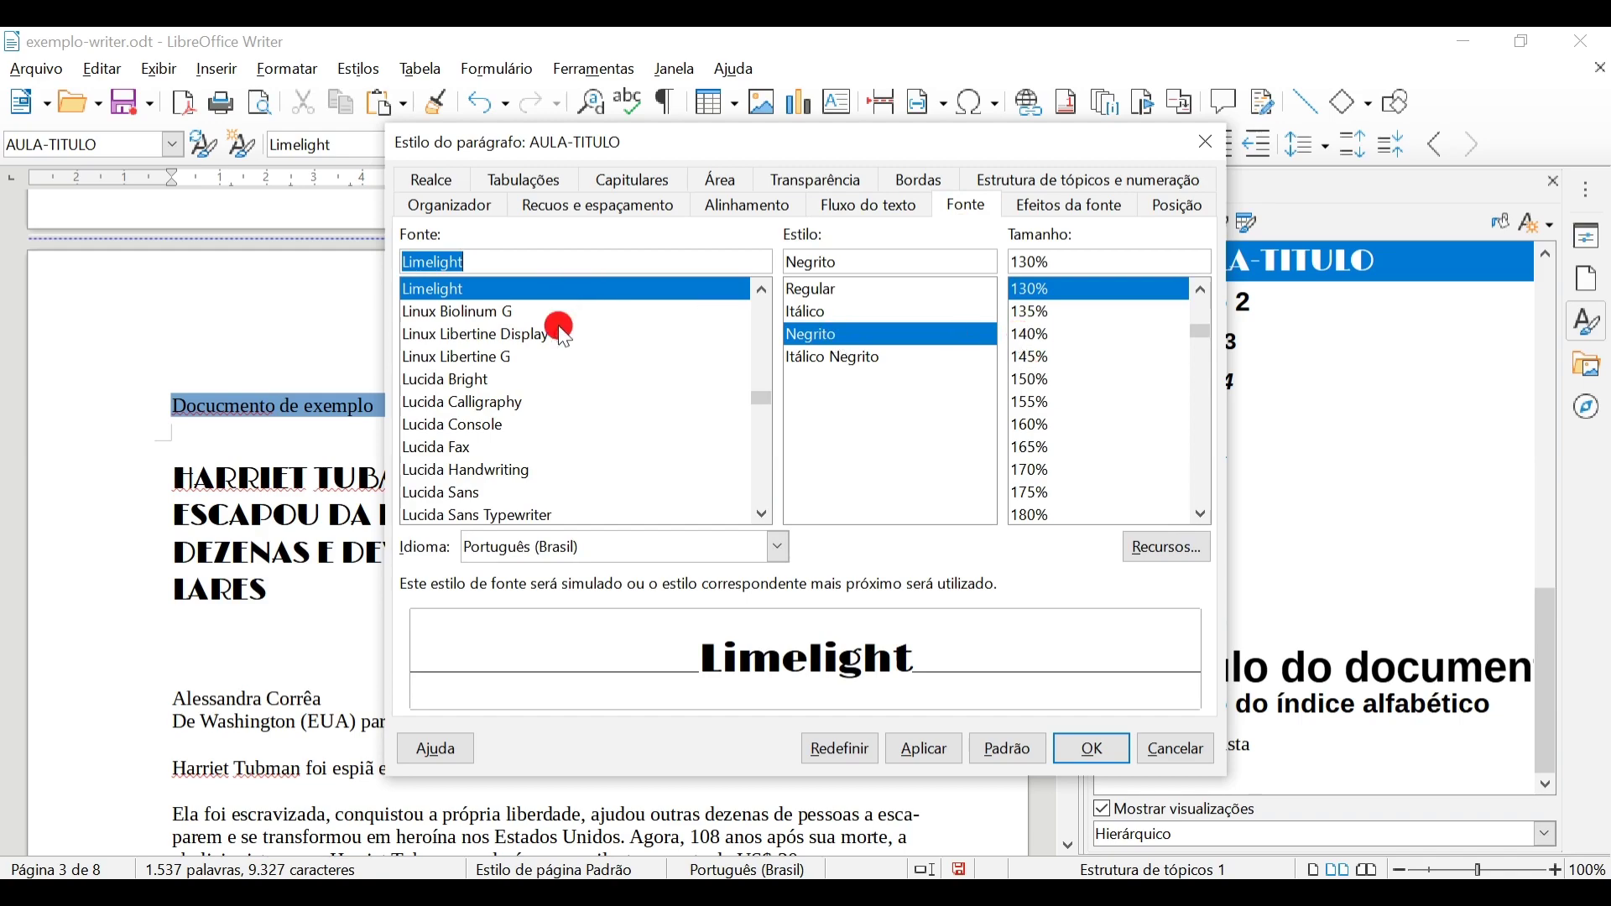
scroll(564, 369, up, 3)
scroll(525, 369, up, 12)
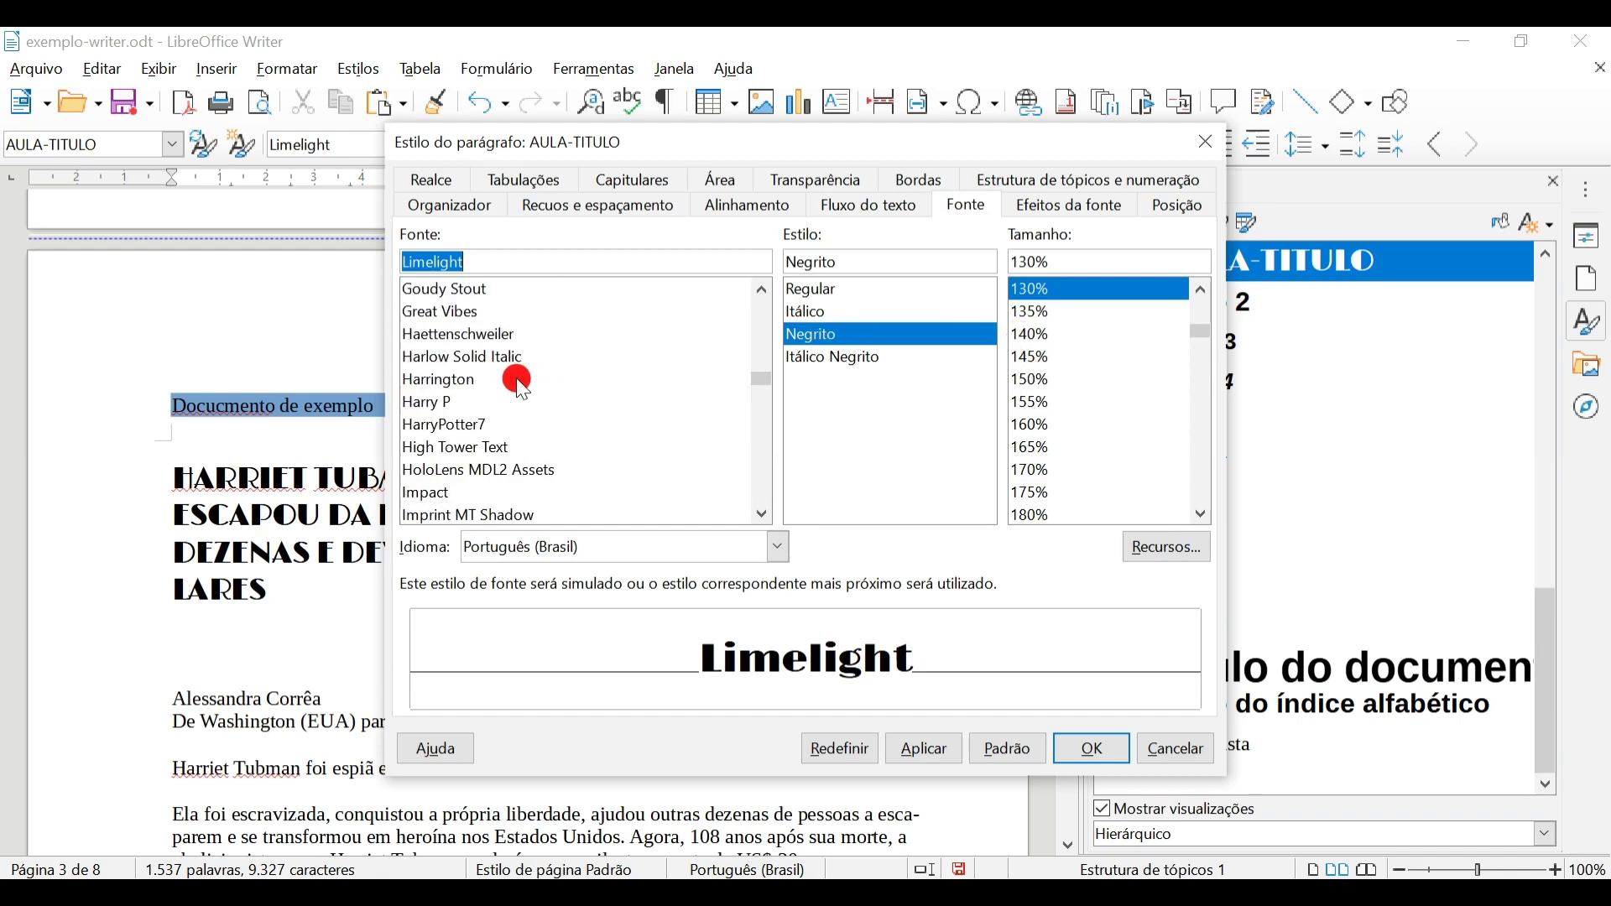
click(527, 358)
scroll(537, 356, up, 5)
click(598, 315)
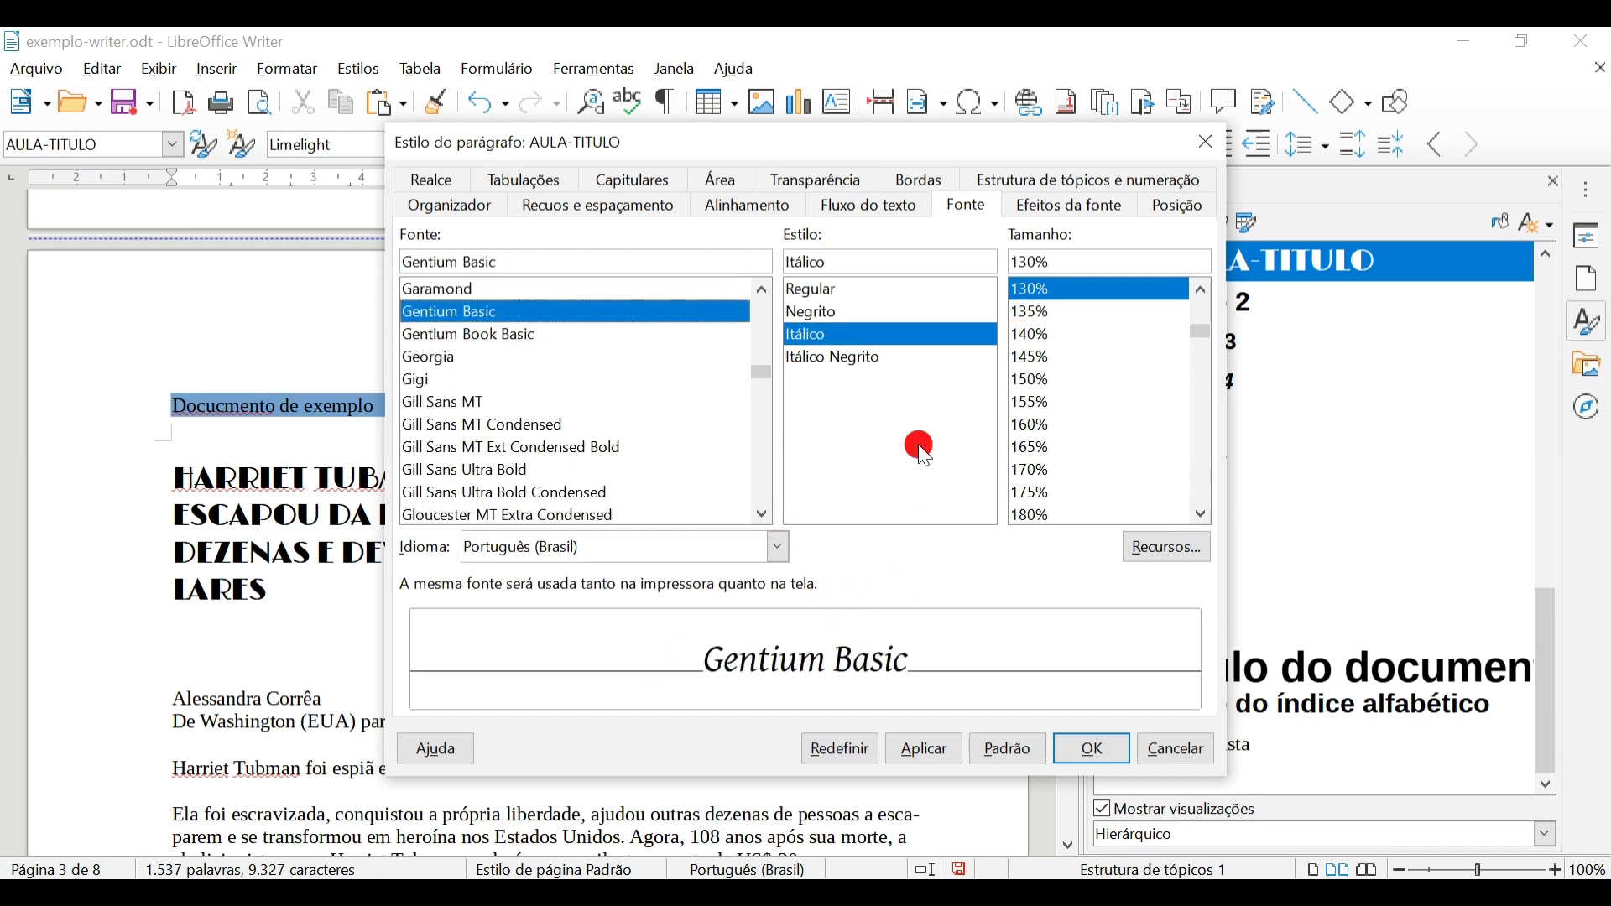
click(867, 317)
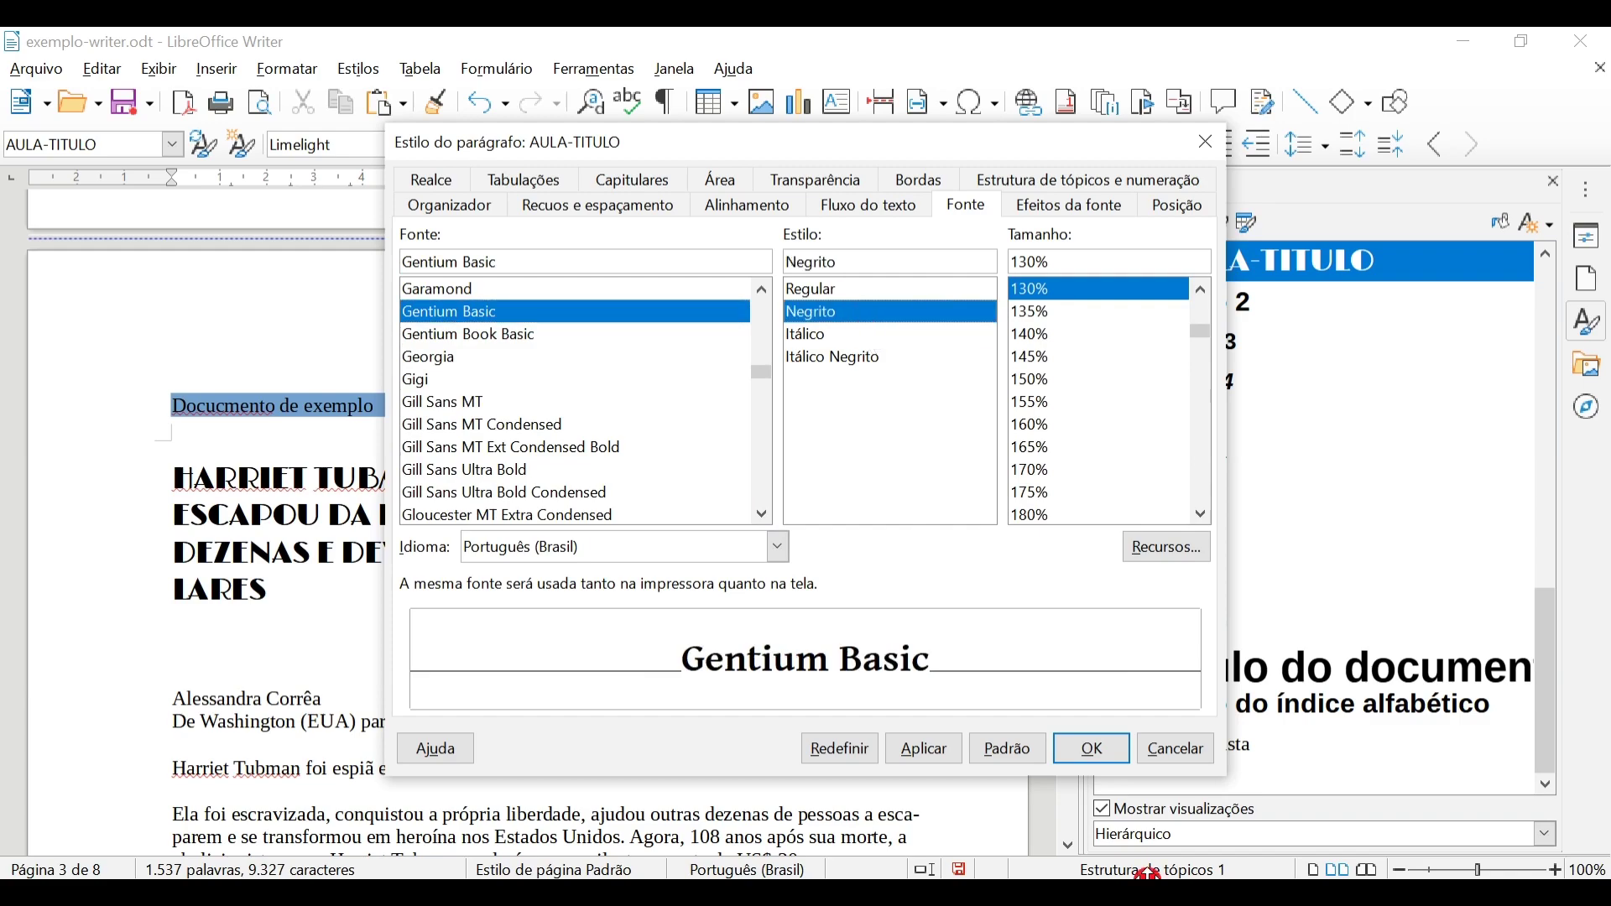
click(1089, 359)
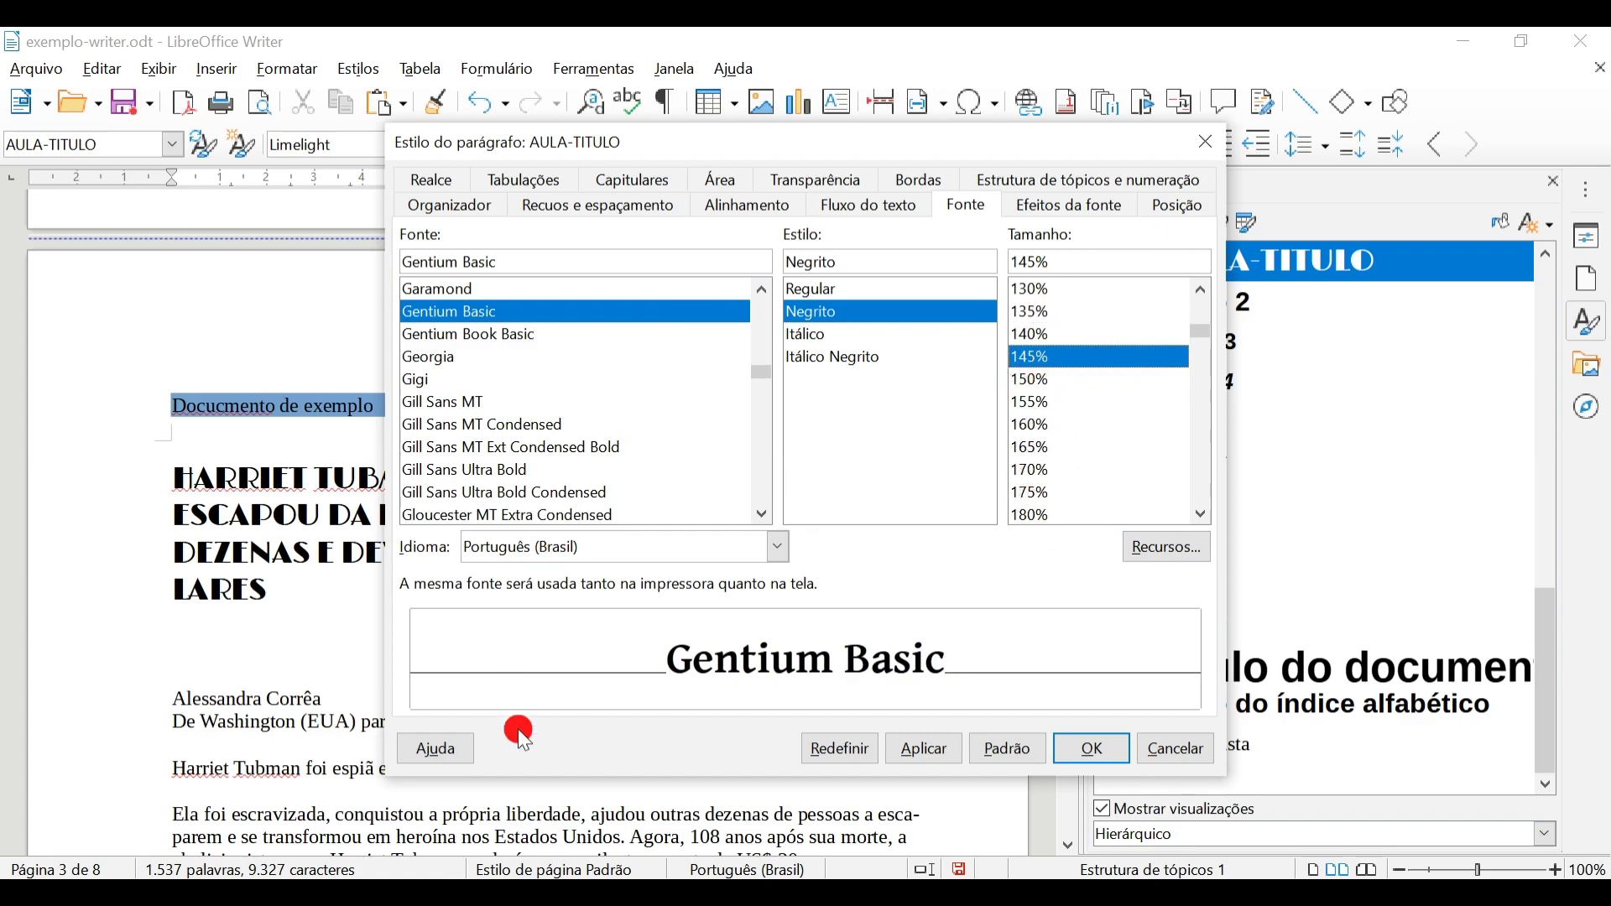
- Set the AULA-TITULO font colour to Magenta, leaving the text without underline
click(1074, 208)
click(696, 266)
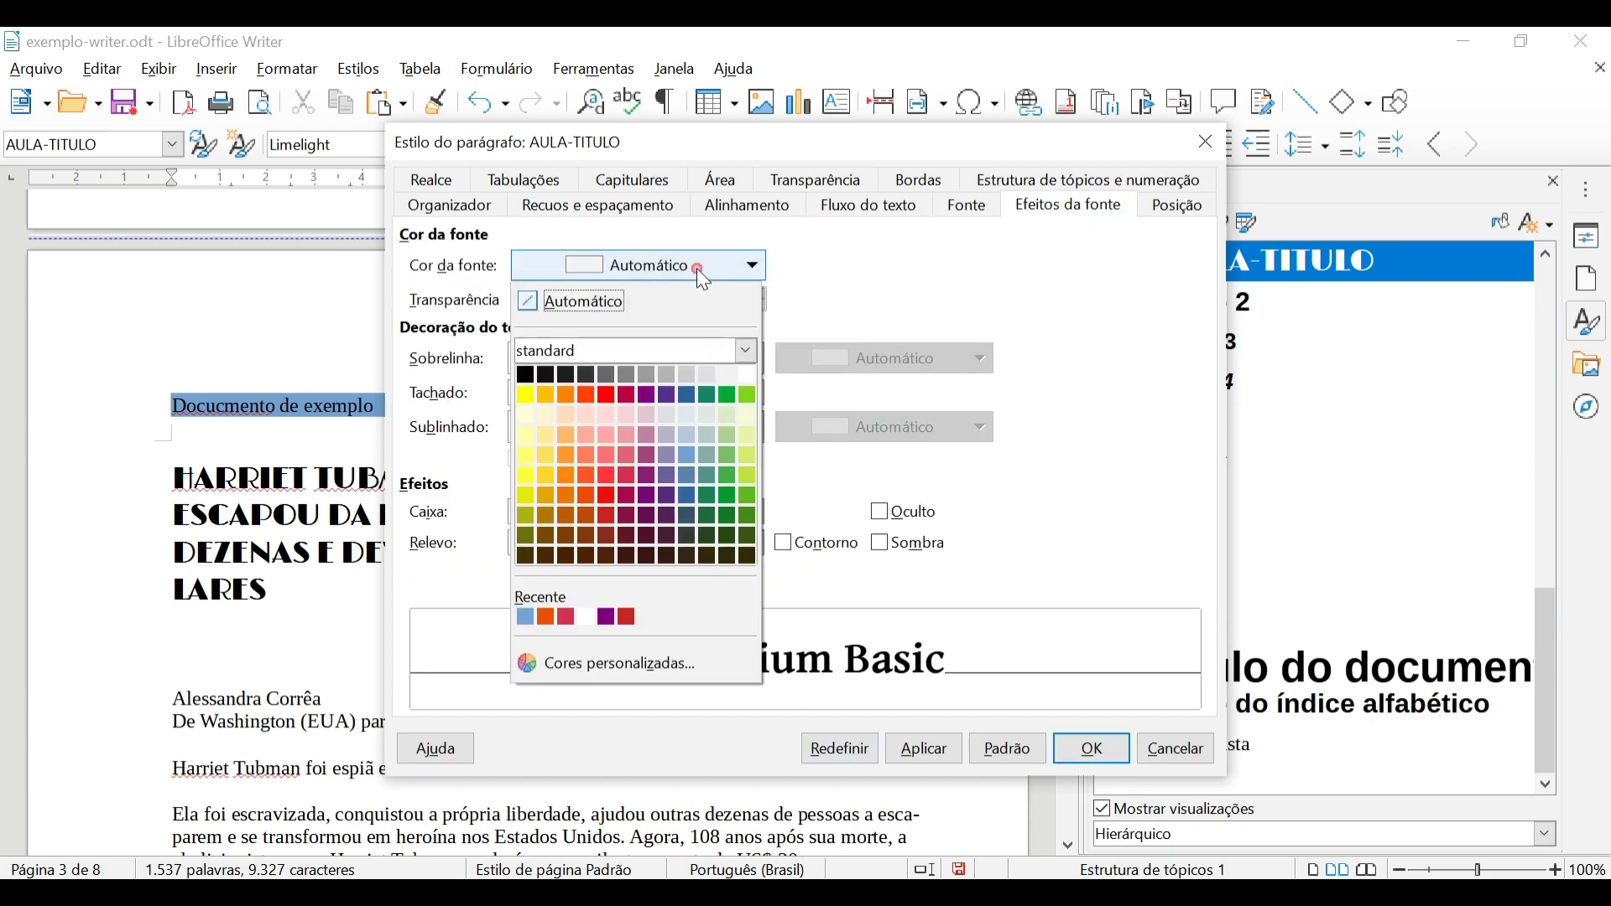
click(643, 453)
click(696, 266)
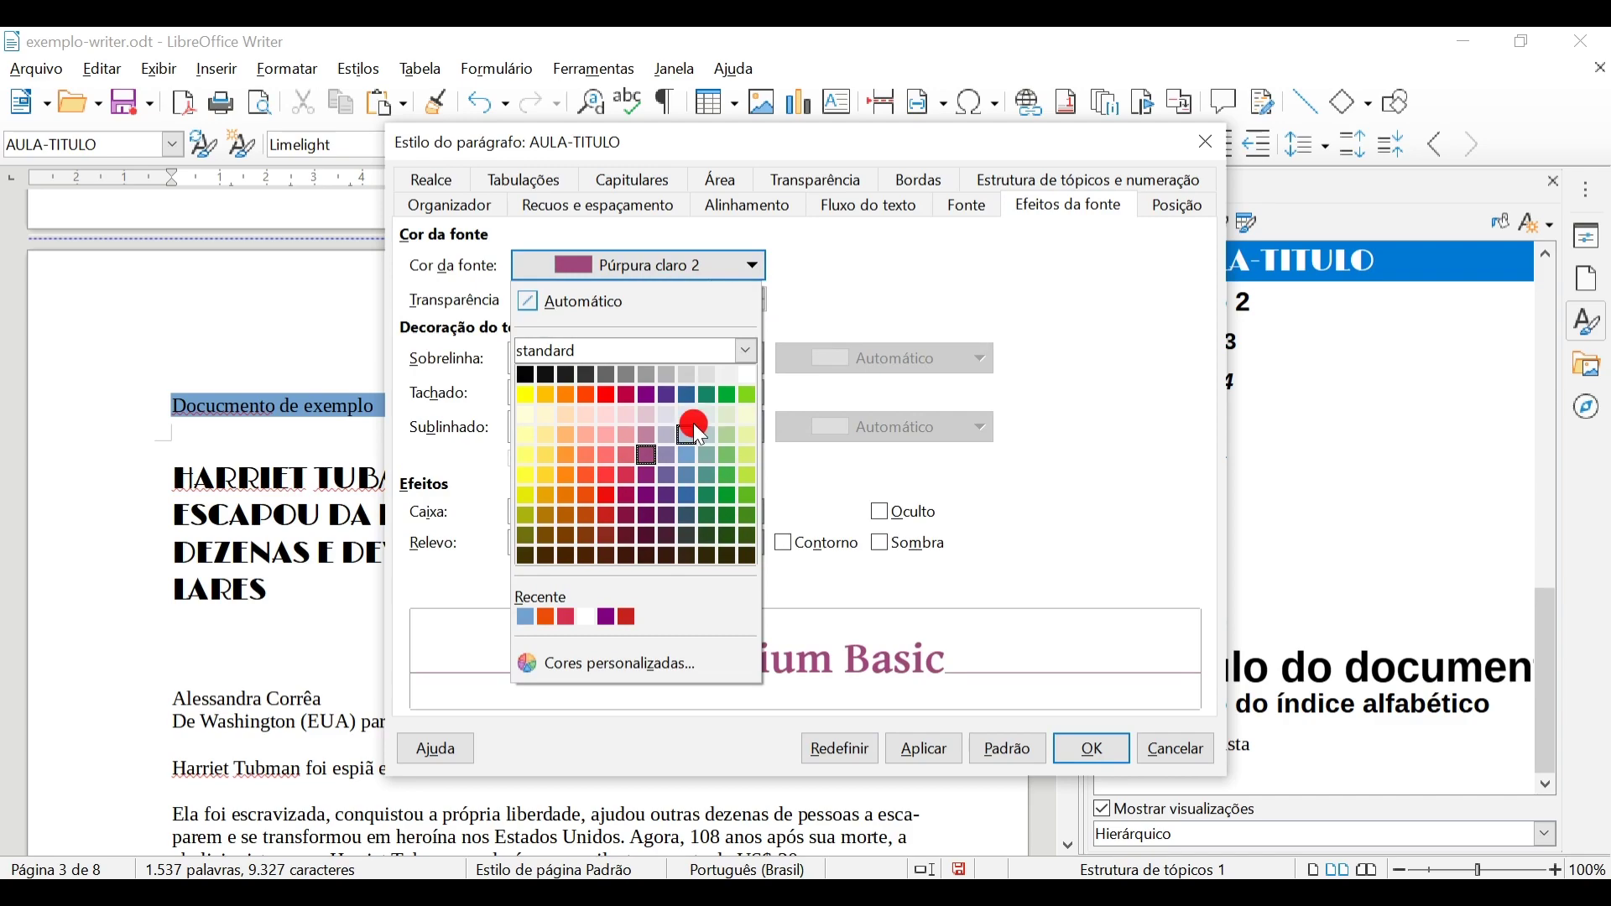
click(636, 396)
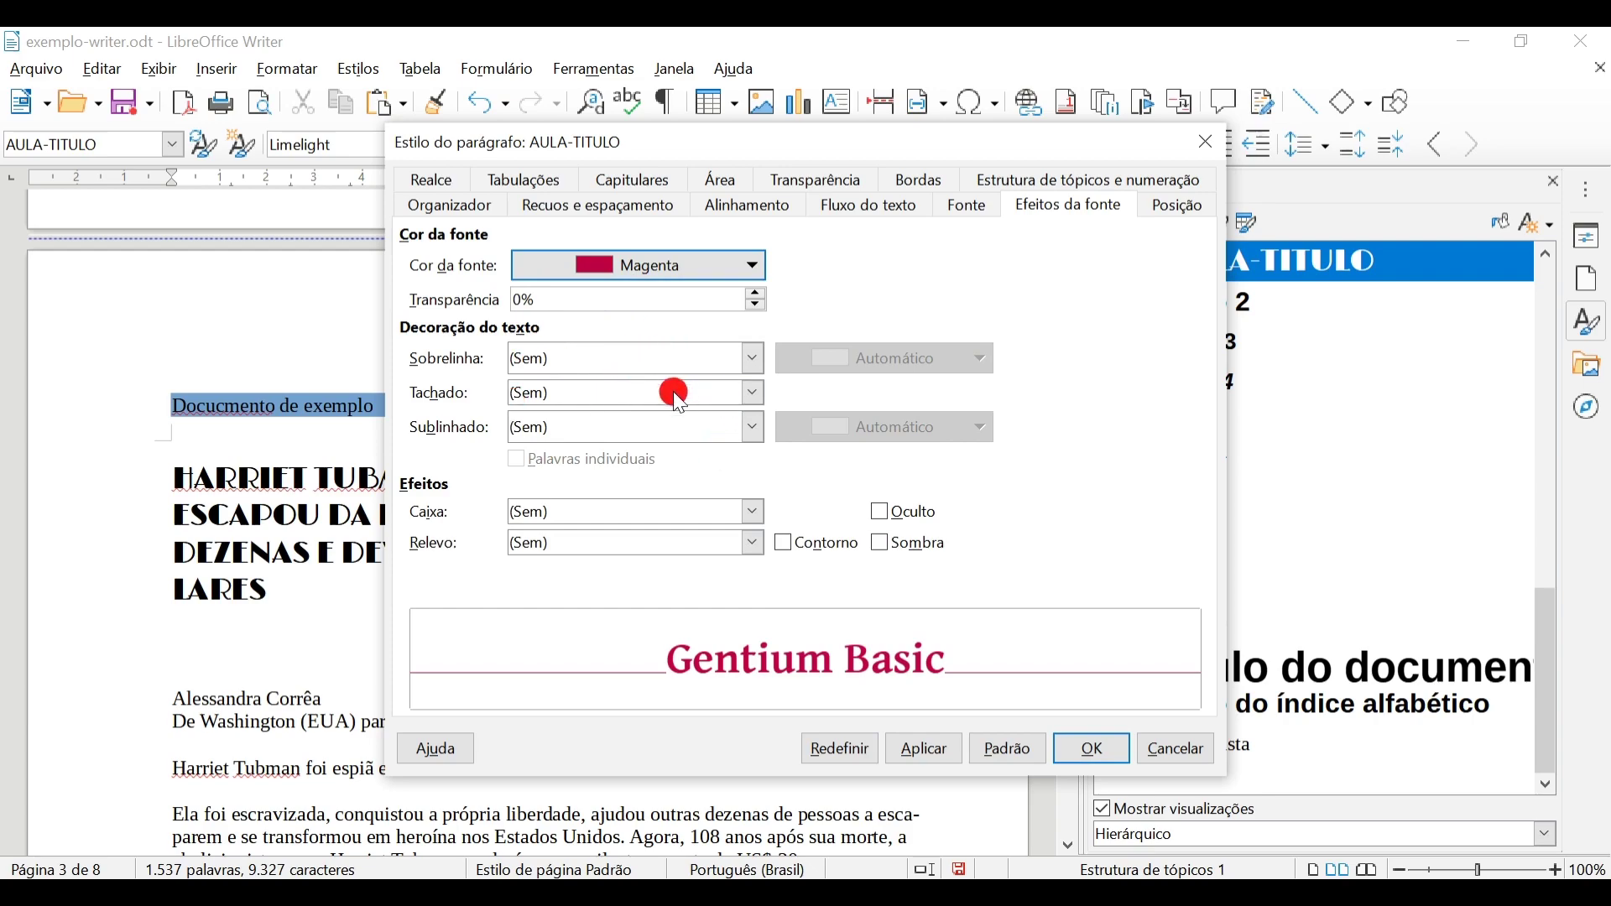
click(755, 429)
click(754, 430)
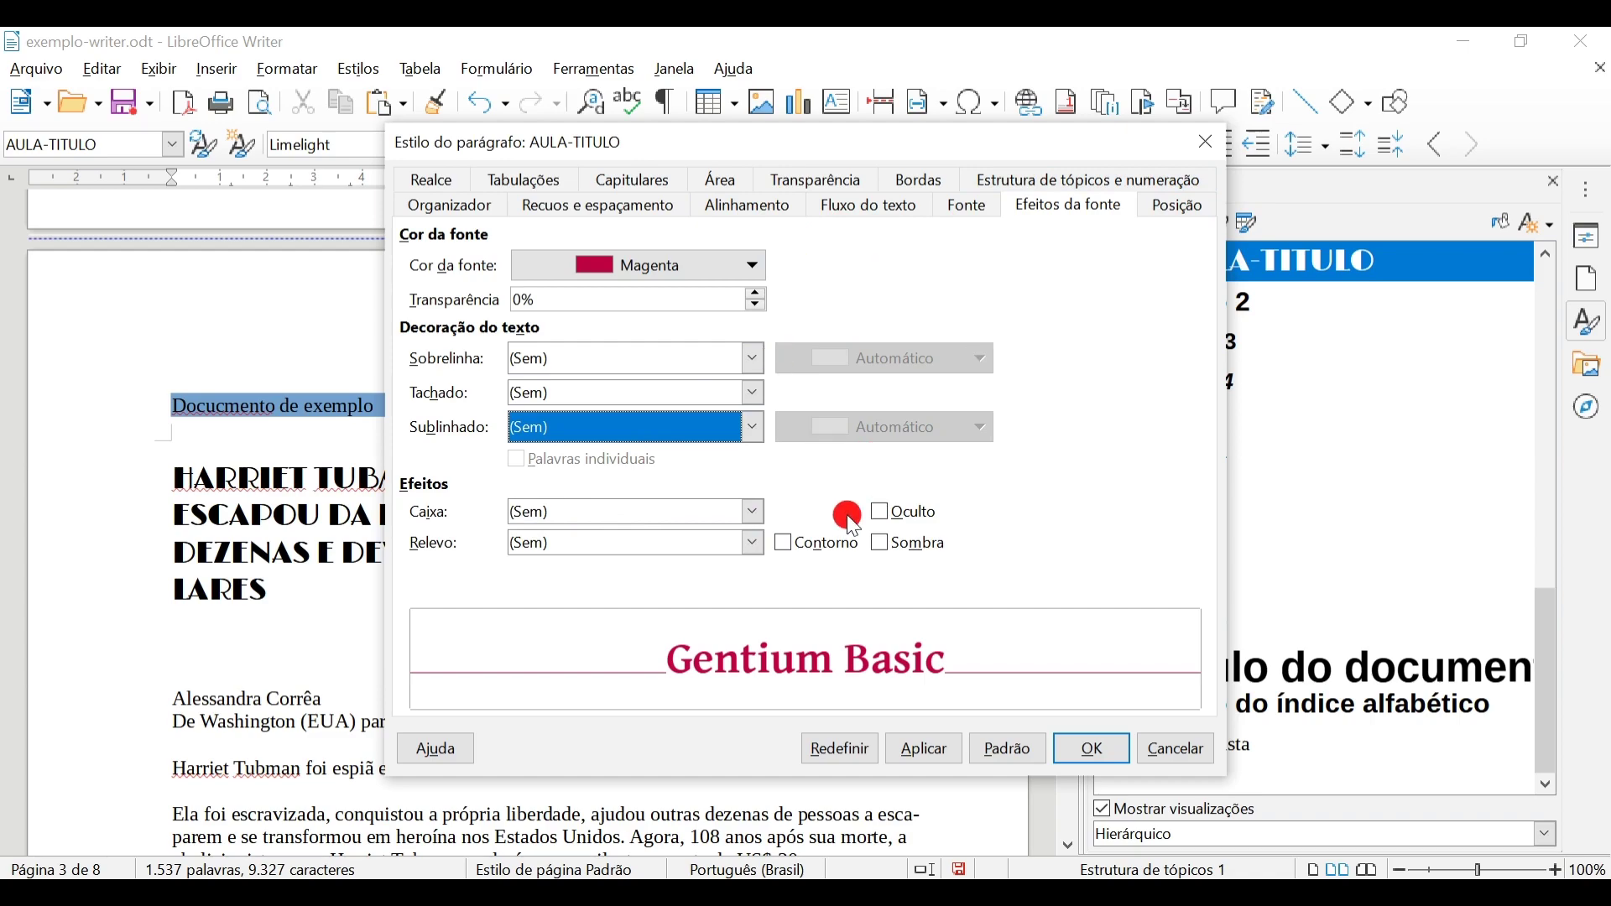
- Review the AULA-TITULO style's position, highlighting, tab stop, drop cap, area and transparency settings
click(1183, 208)
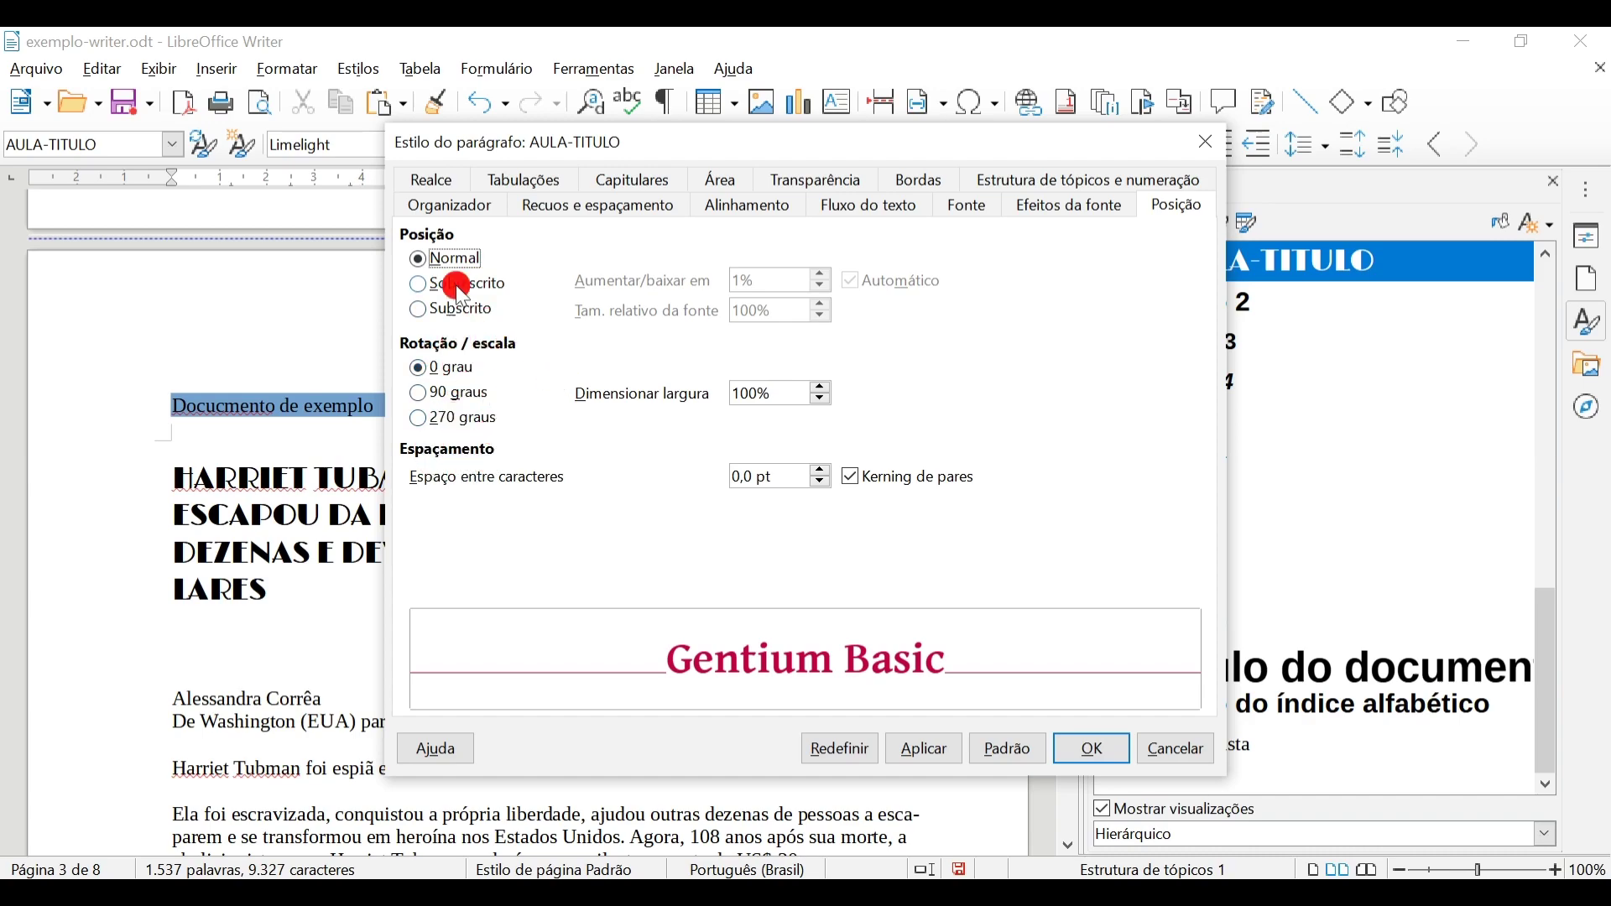
click(442, 178)
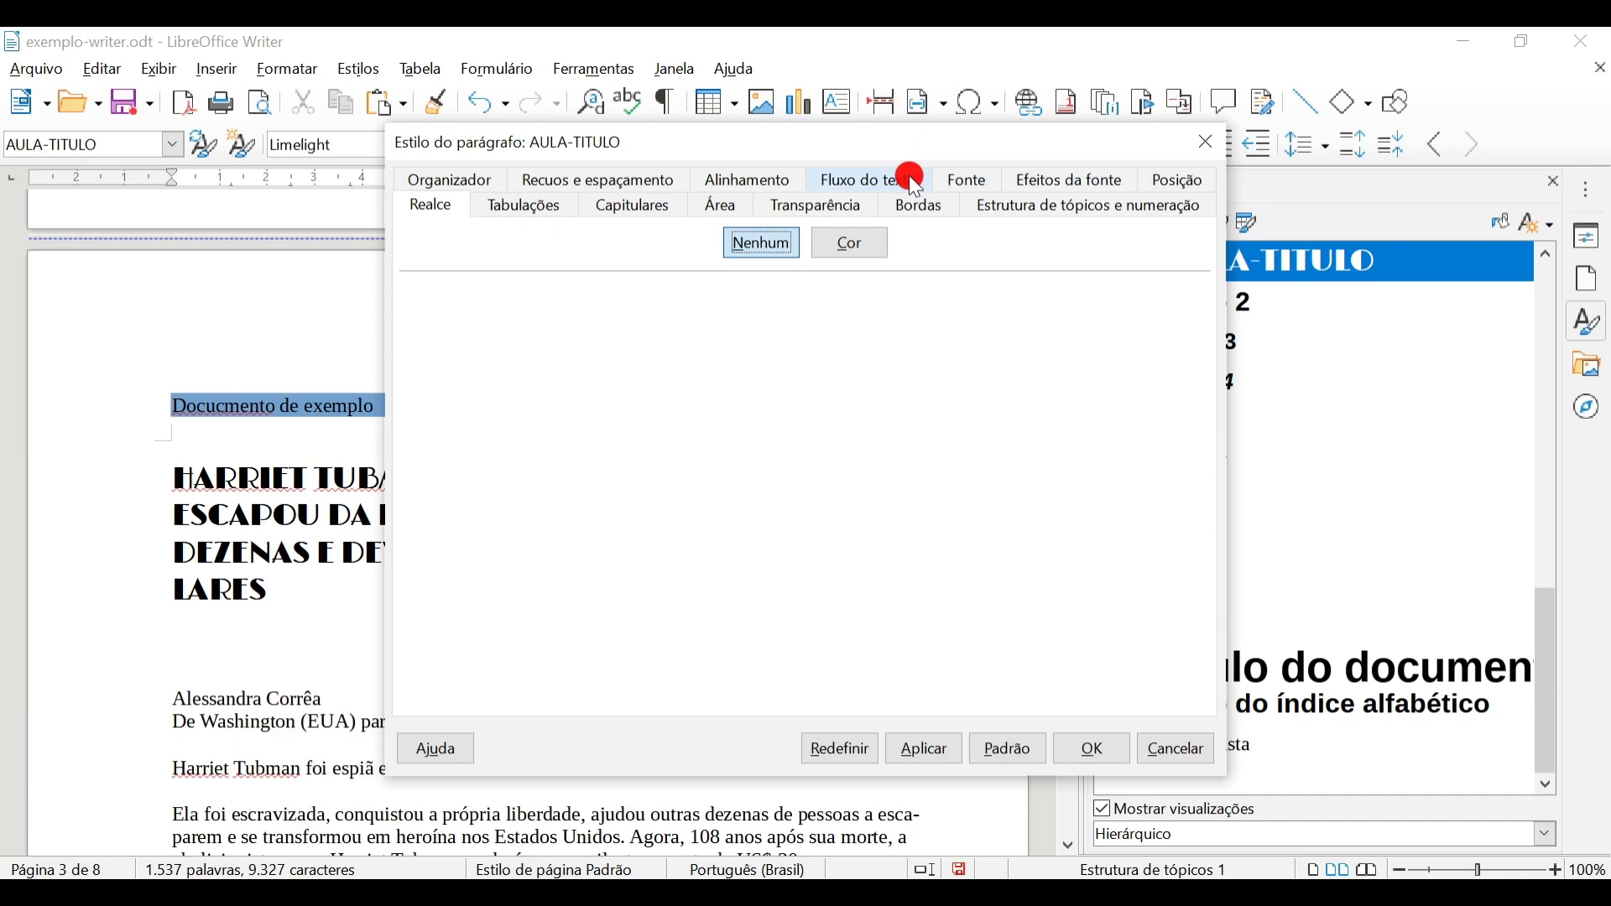
click(565, 205)
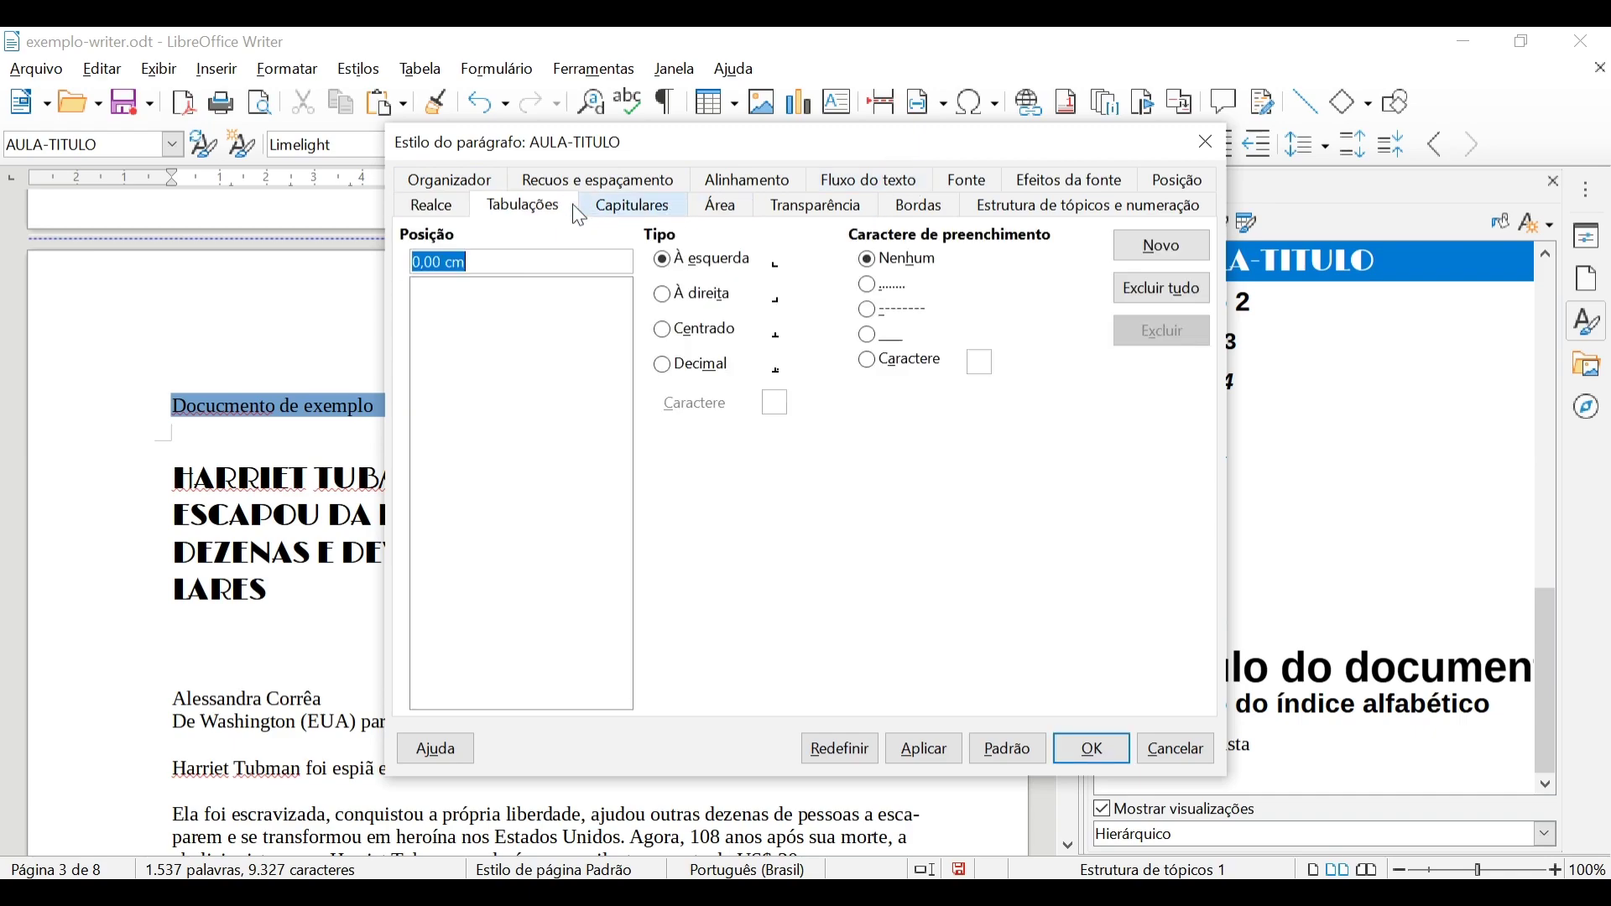
click(629, 210)
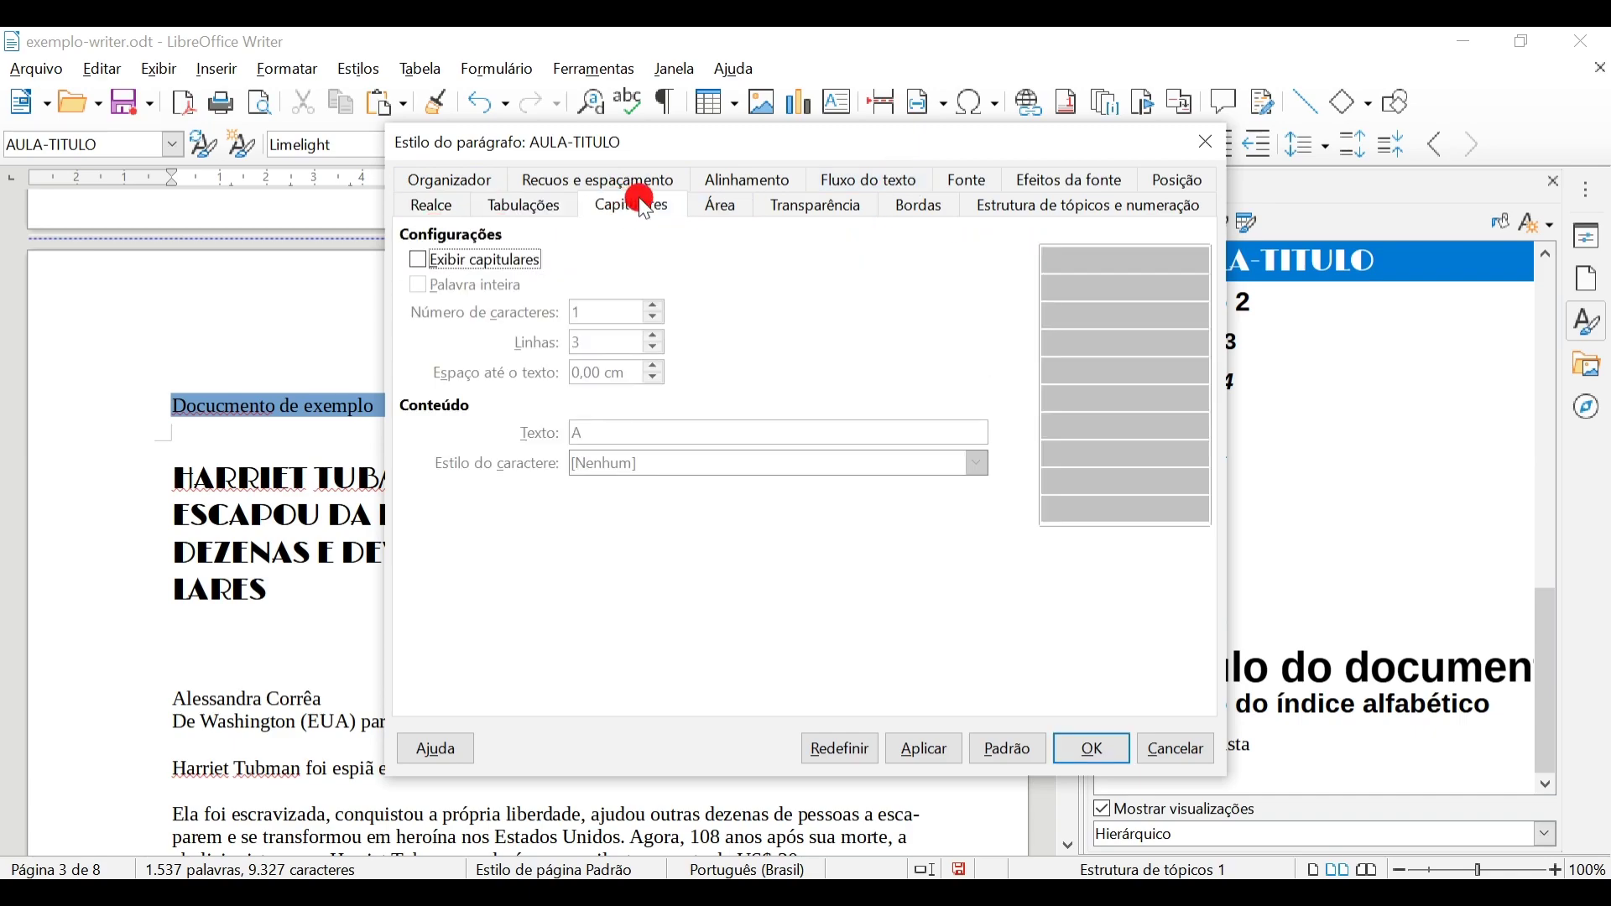
click(738, 207)
click(804, 207)
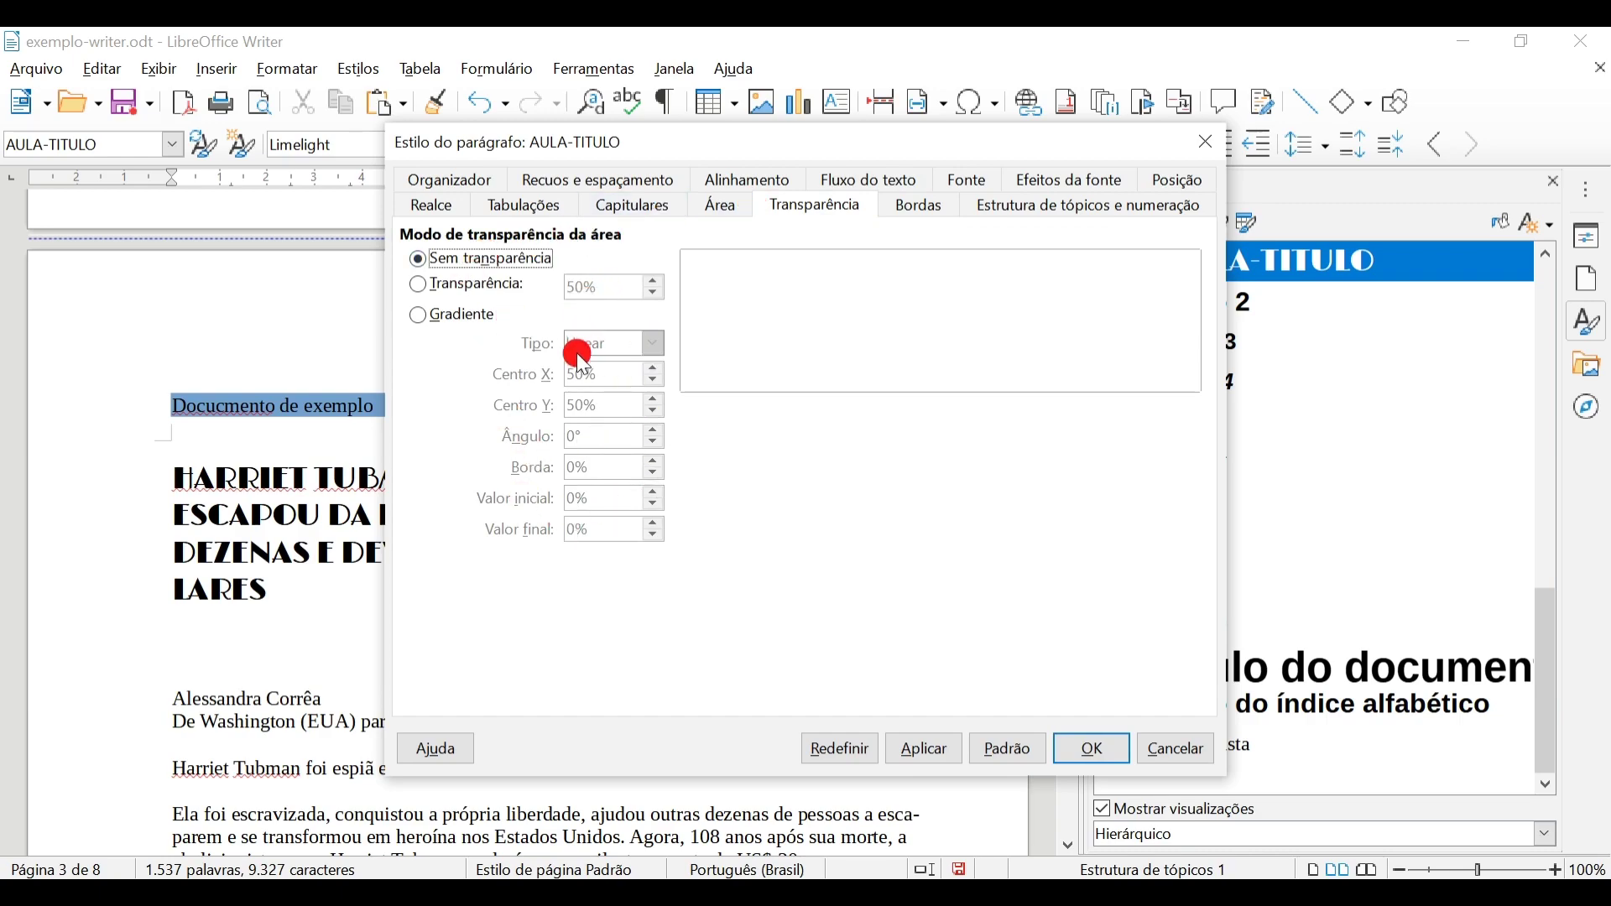
- Give AULA-TITULO a black 0,05 pt bottom border and Numeração 123 numbering at outline Nível 1, and save the style changes
click(913, 206)
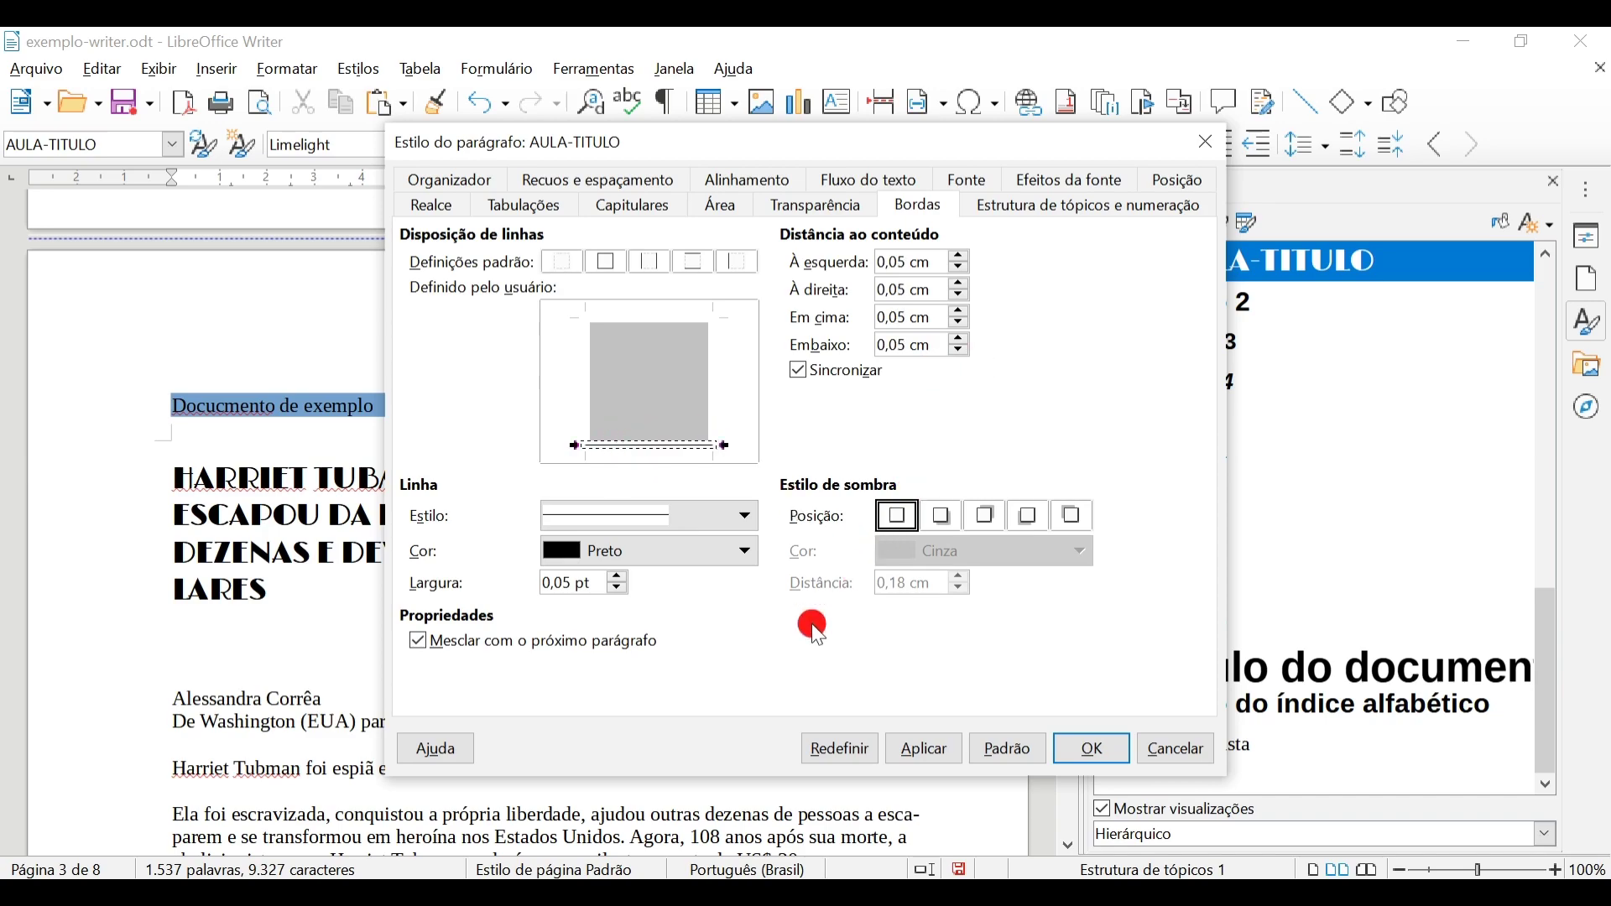
click(1055, 210)
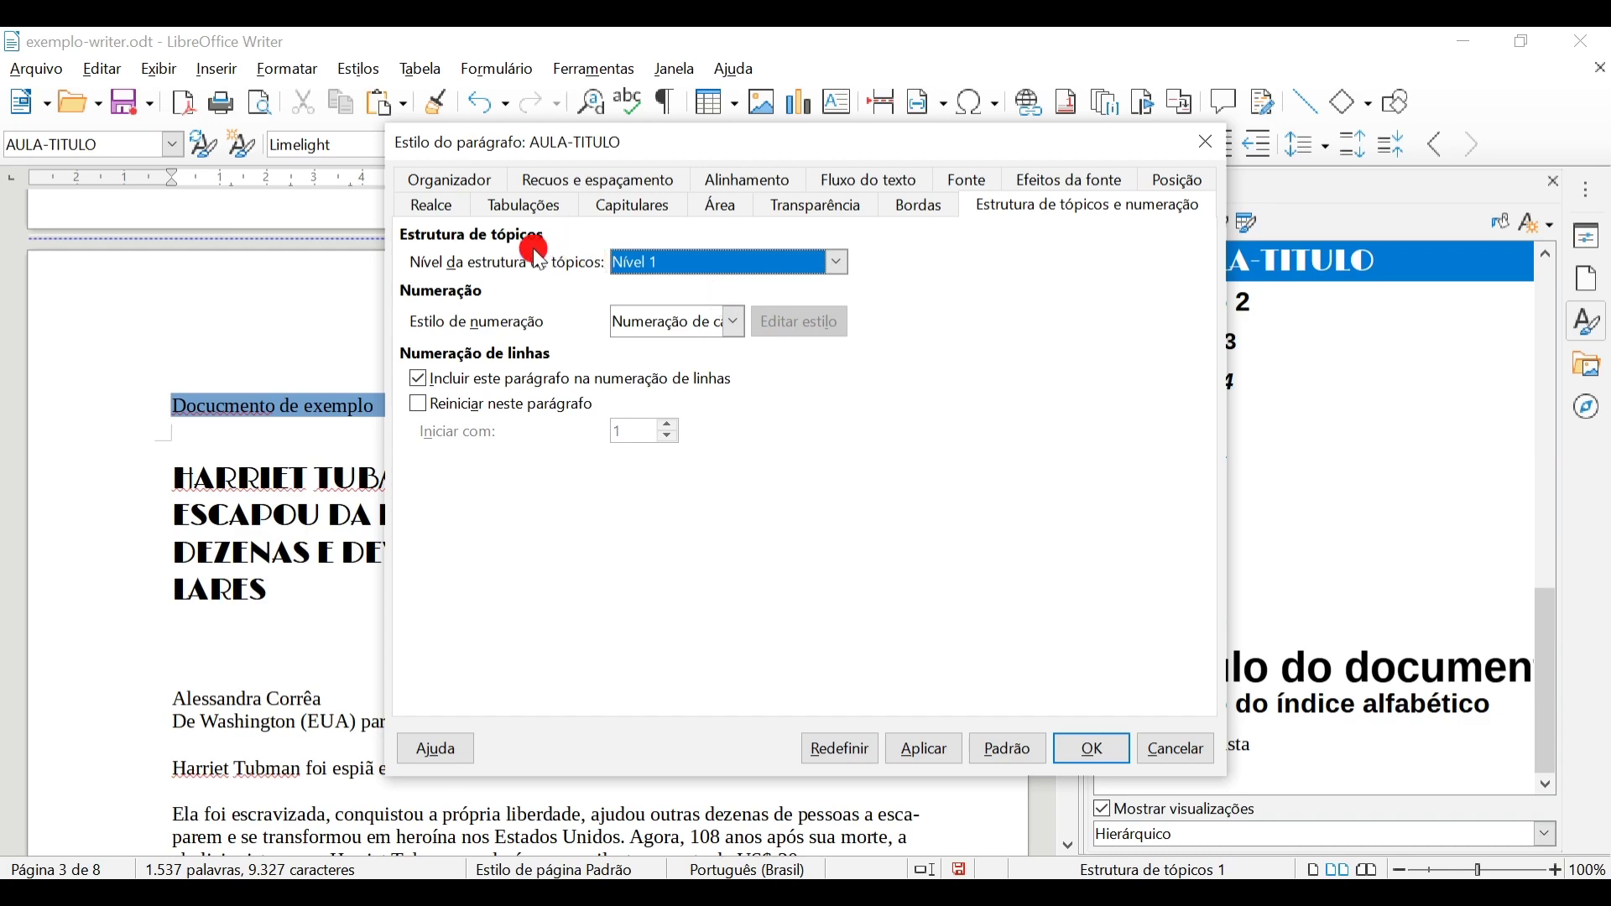
click(739, 261)
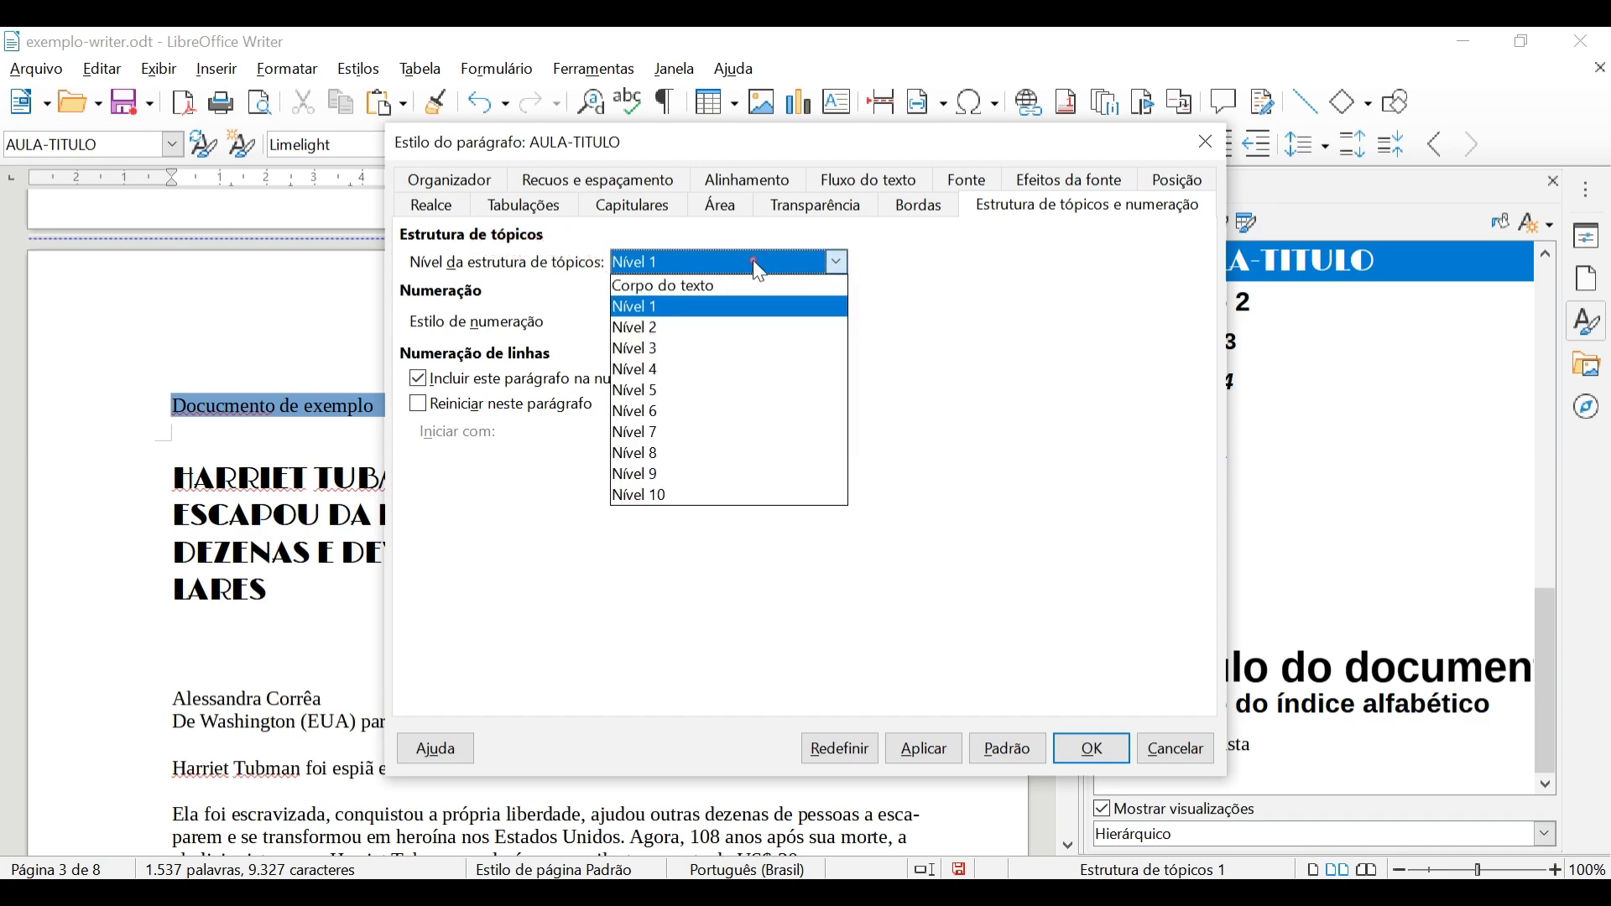
click(747, 317)
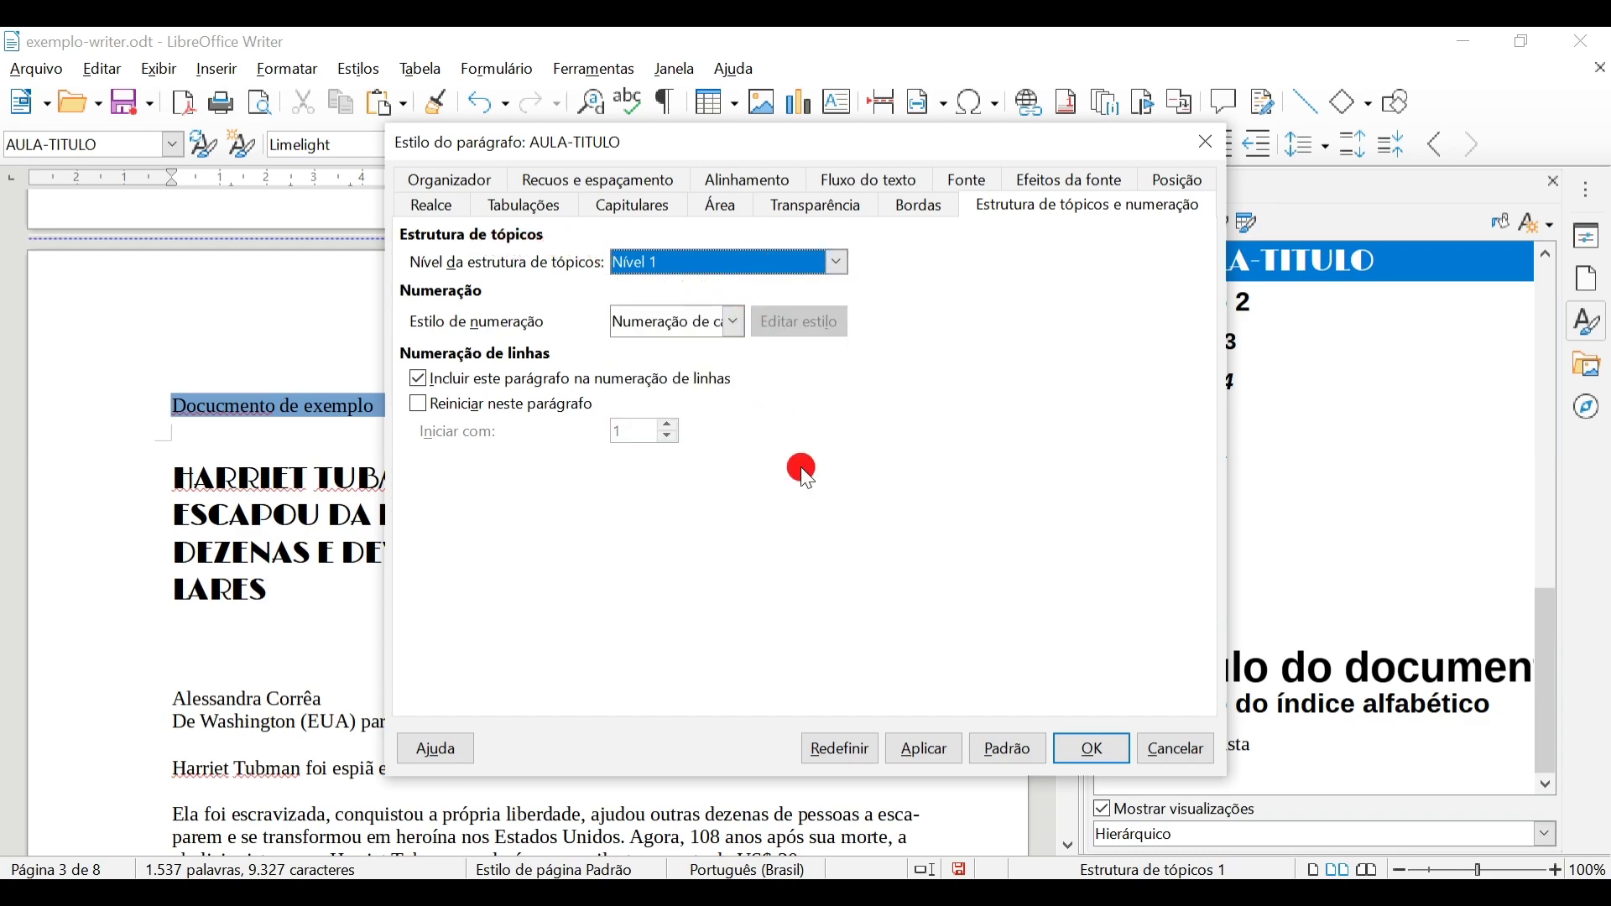
click(723, 329)
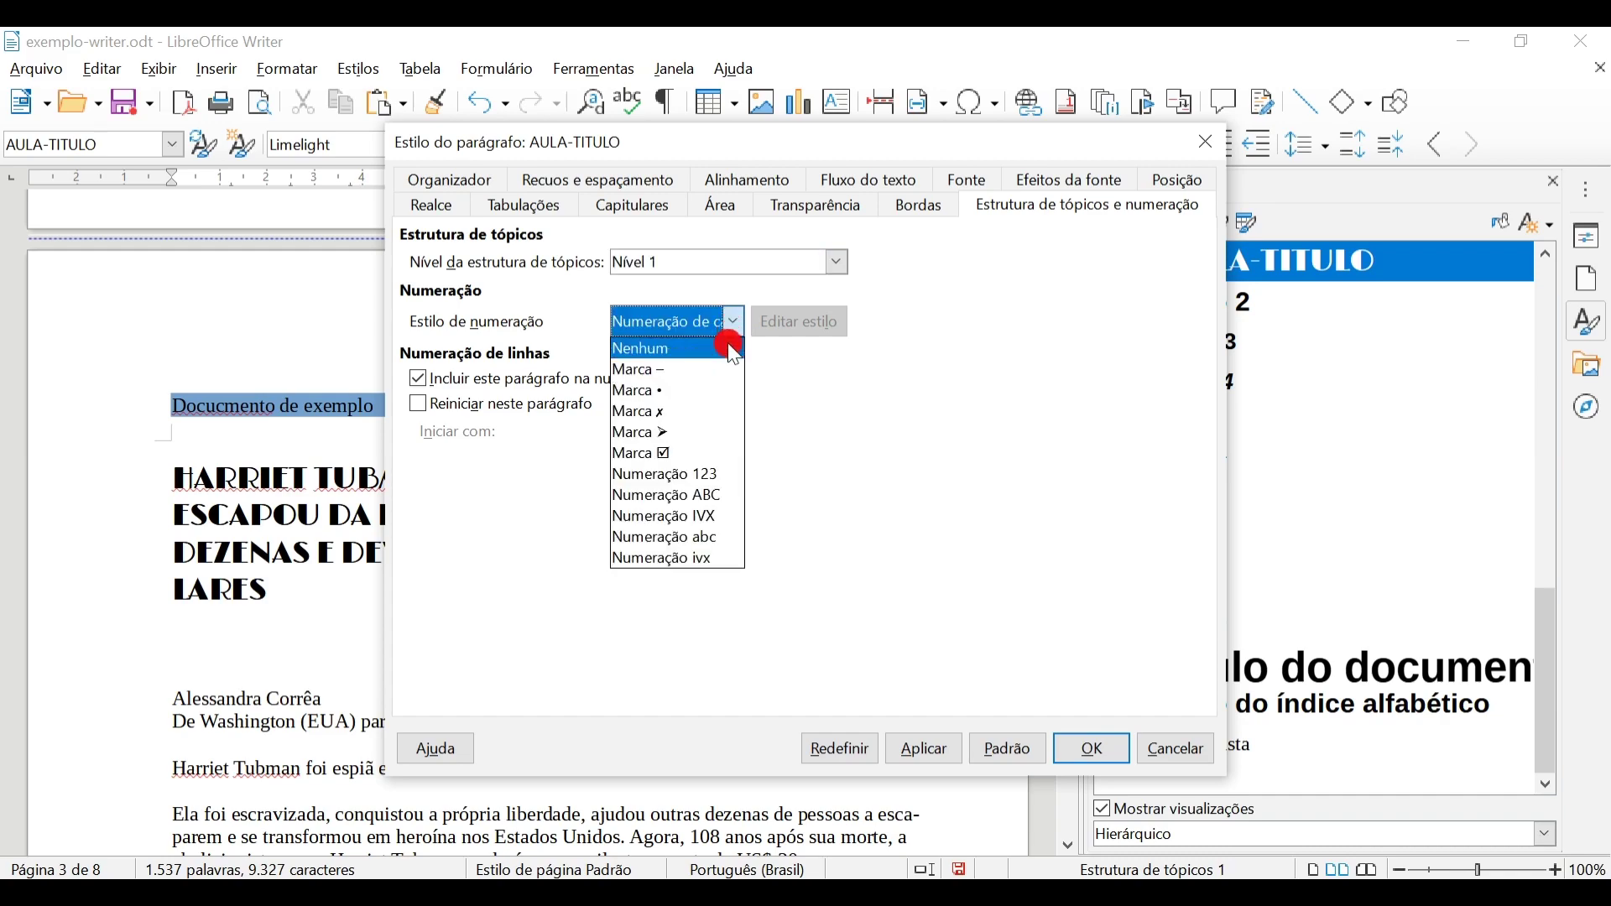
click(709, 474)
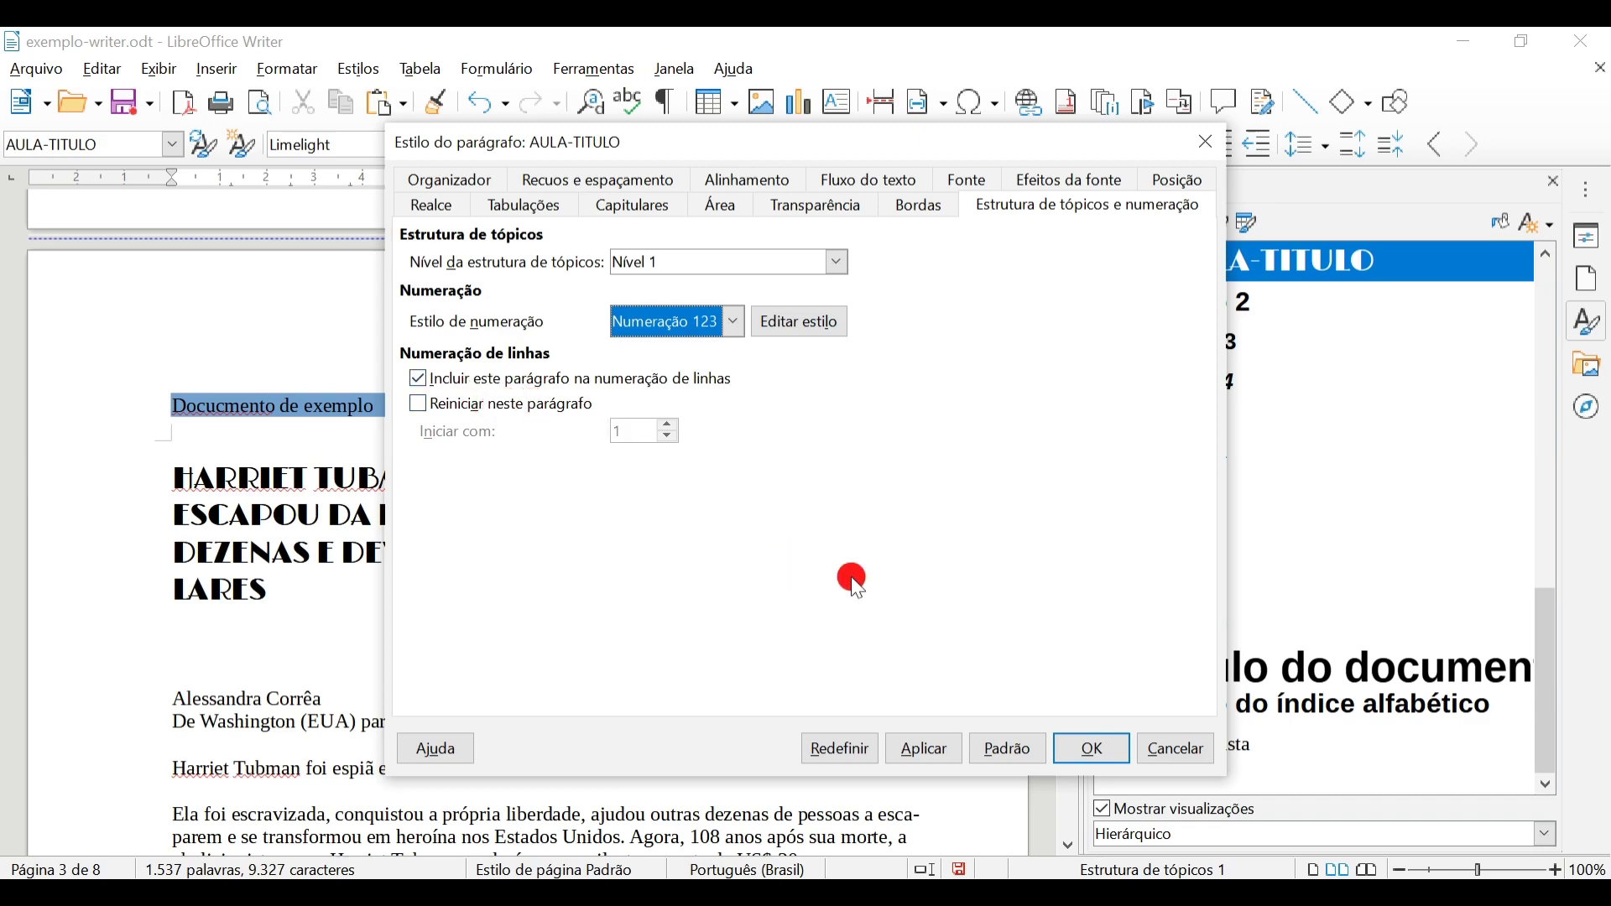
click(1082, 754)
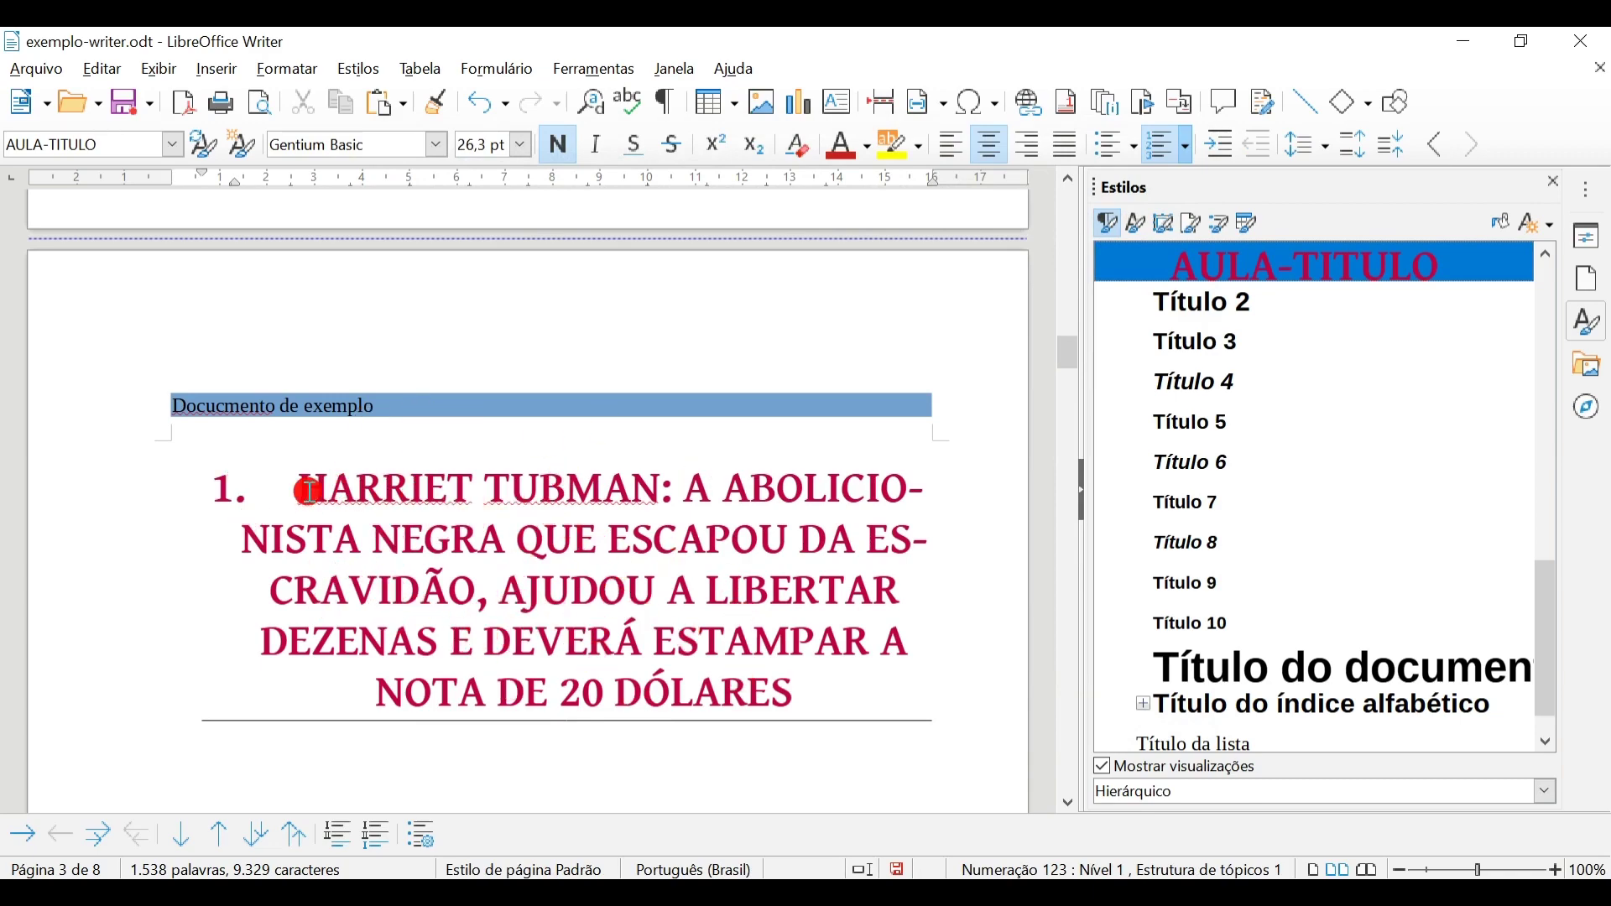
- Apply the AULA-TITULO paragraph style to the ESCRAVIDÃO heading
click(230, 491)
click(409, 707)
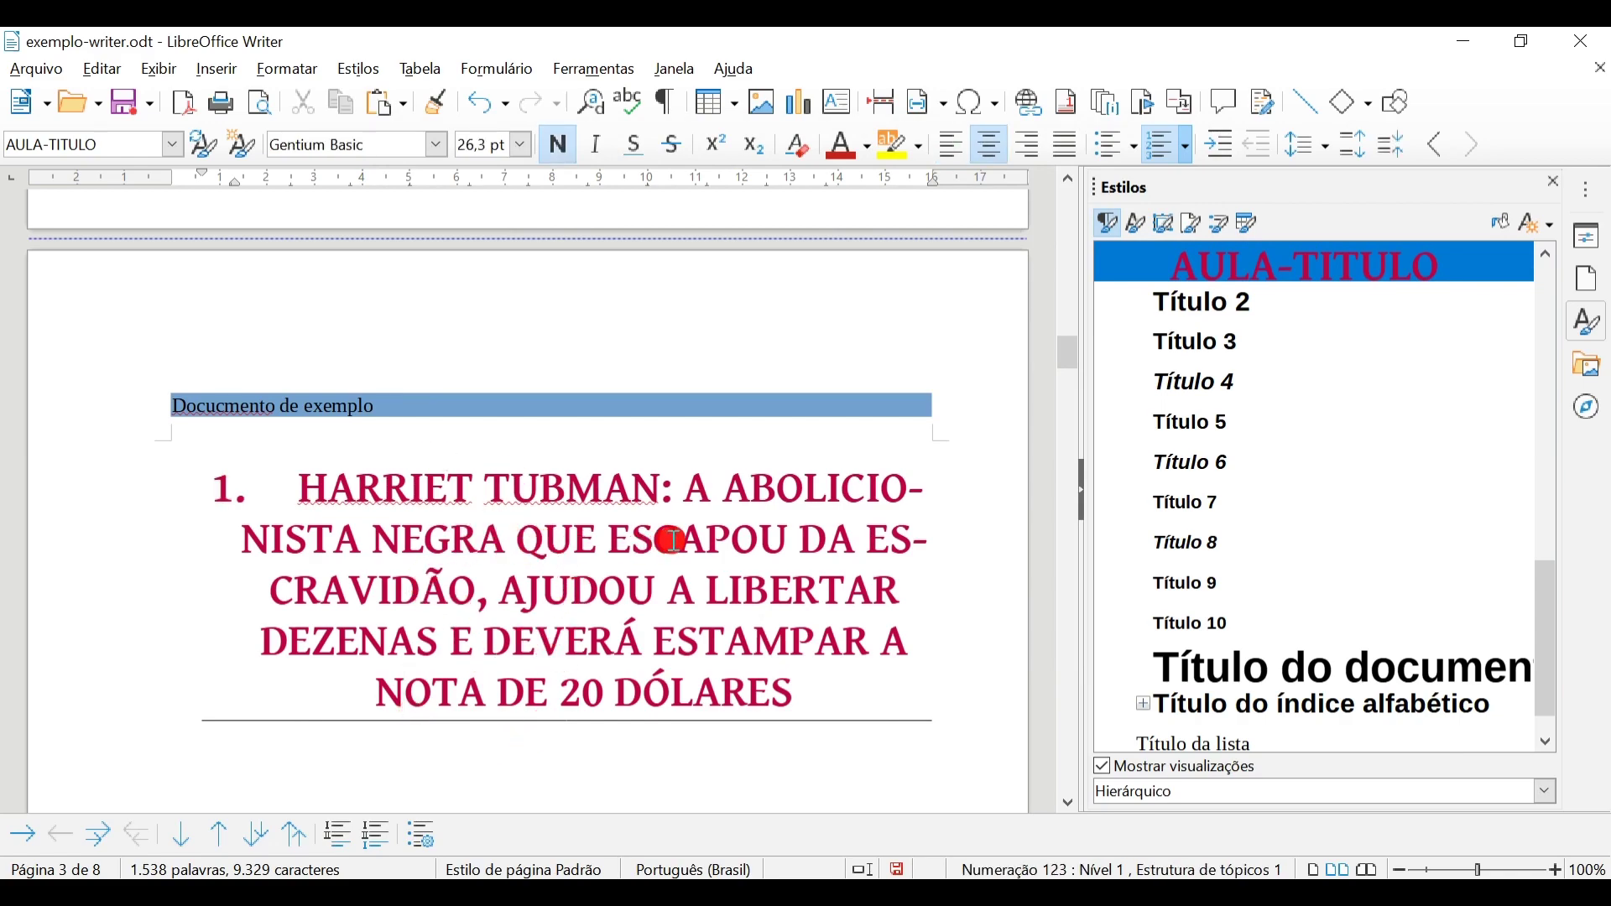
scroll(574, 611, down, 15)
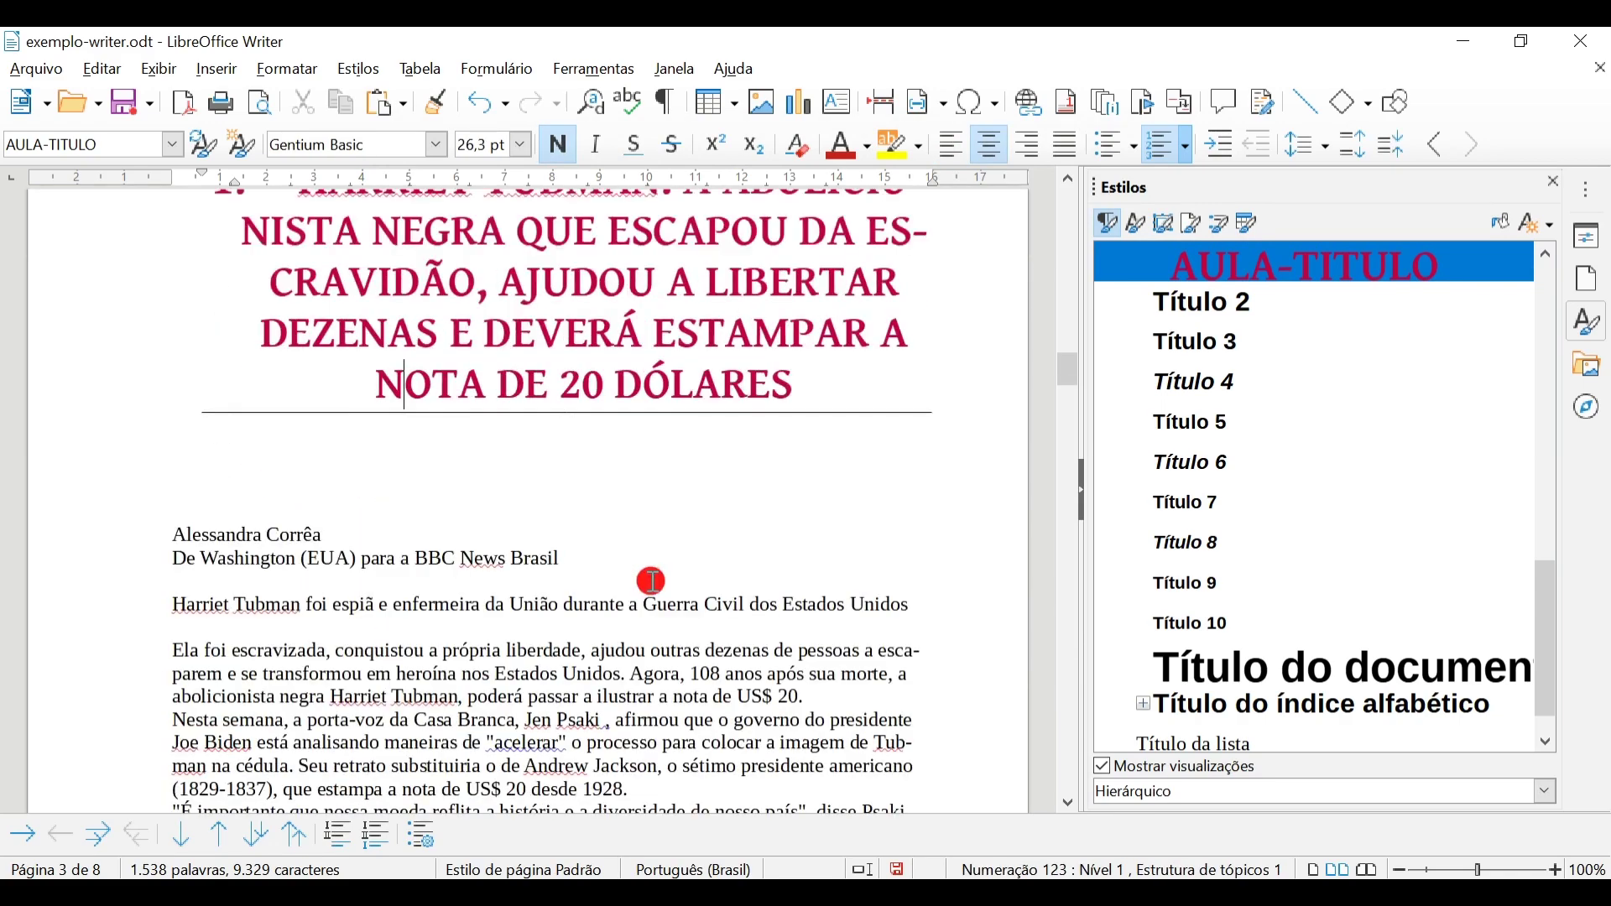
scroll(671, 582, down, 20)
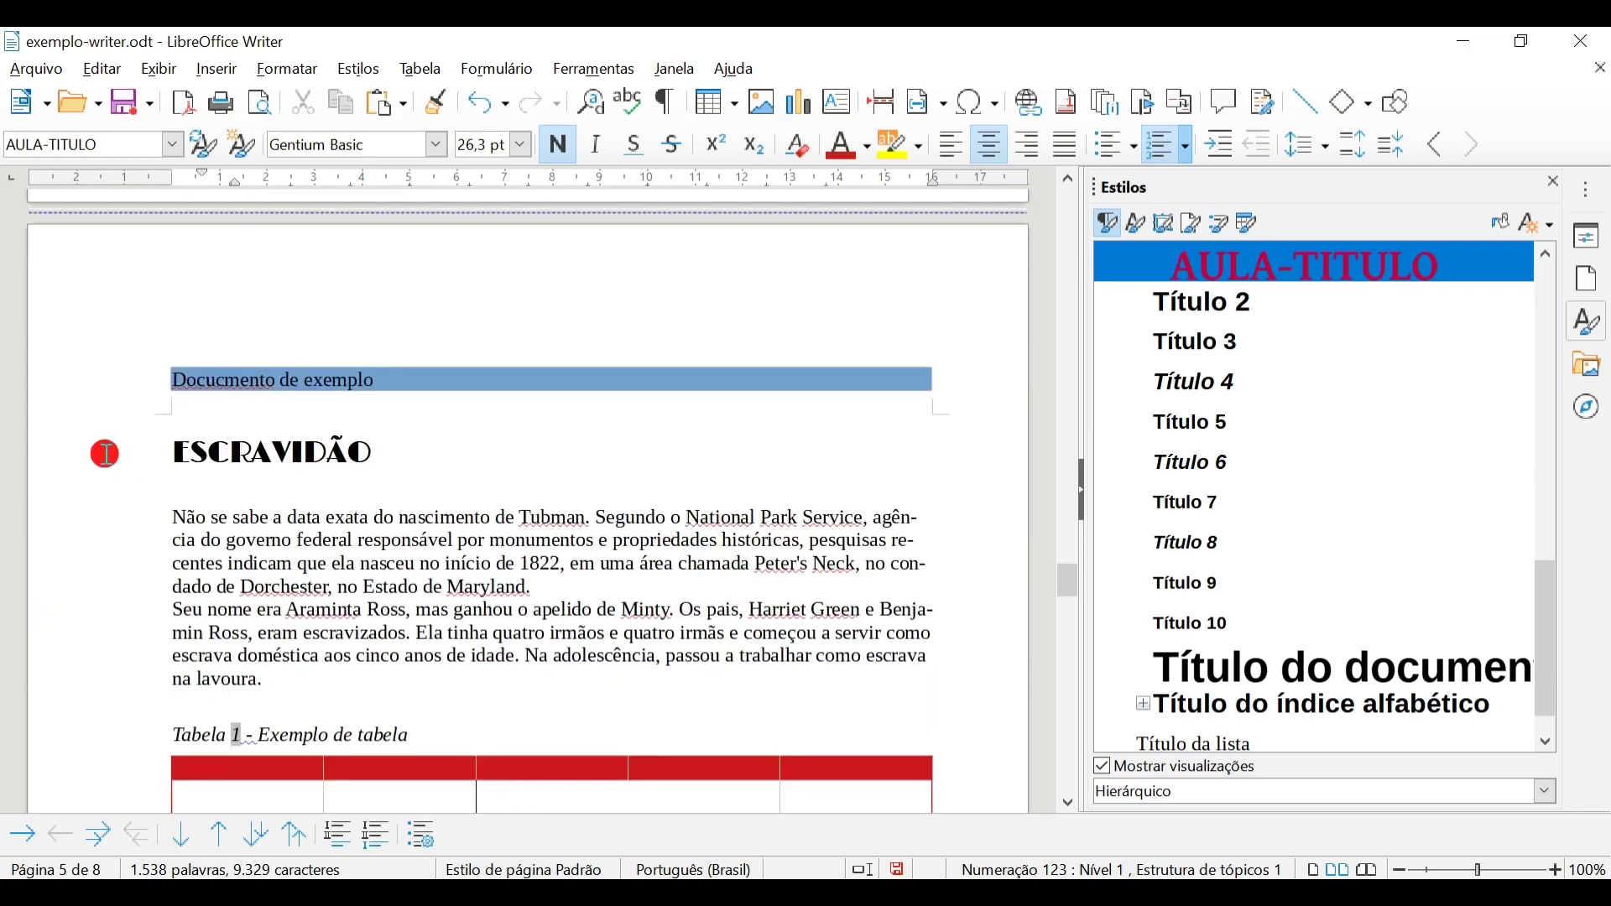
double_click(289, 449)
key(ctrl+1)
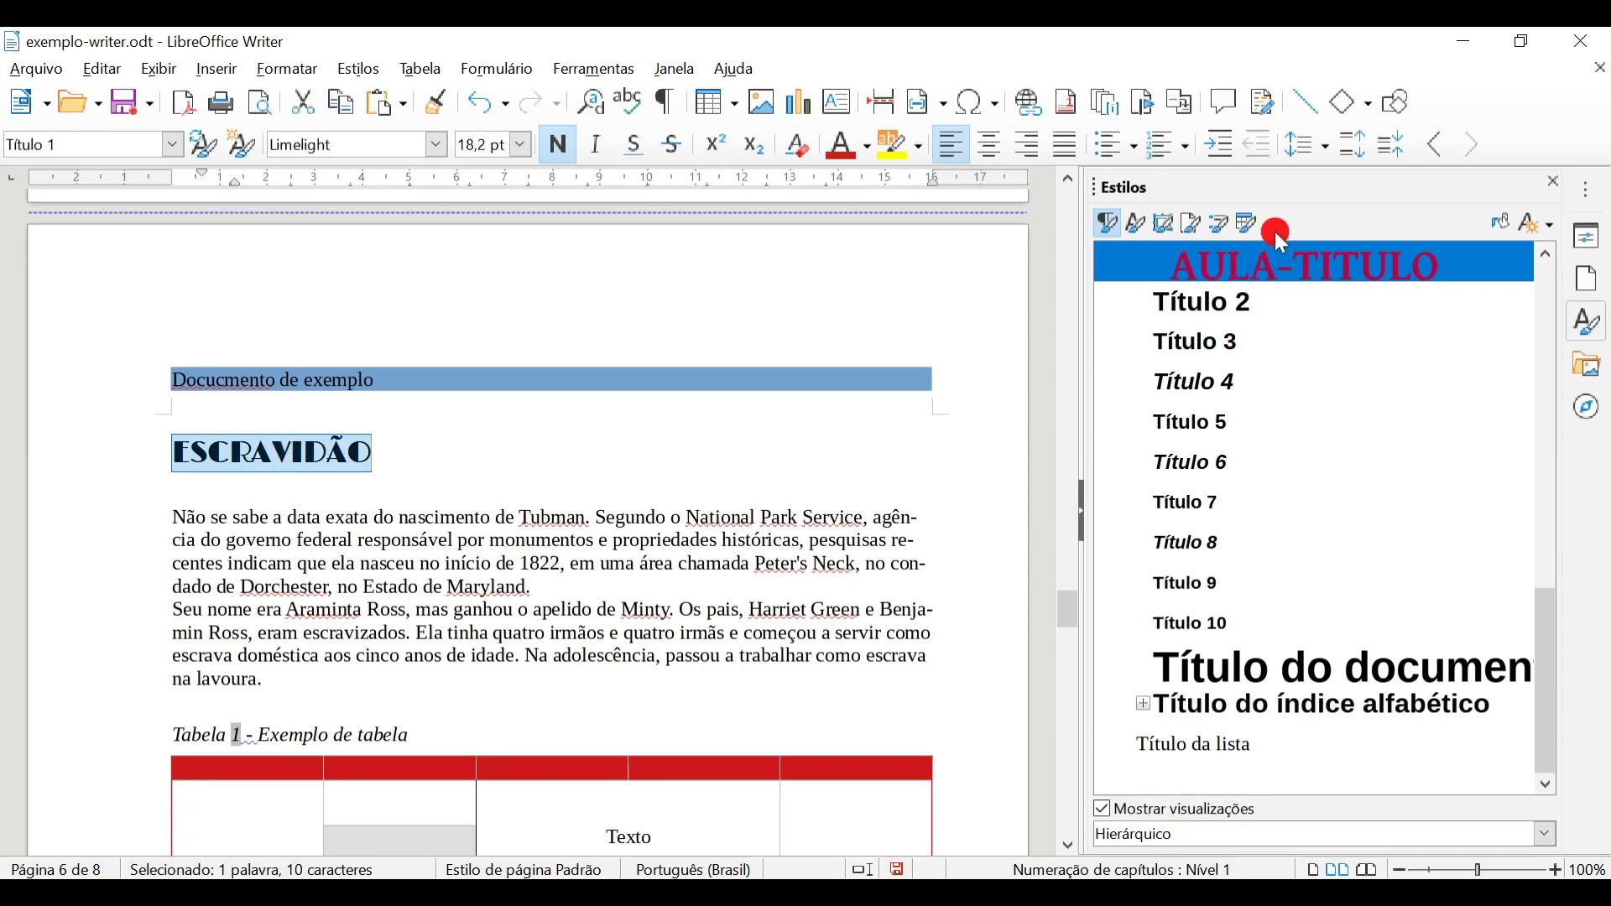
click(1339, 309)
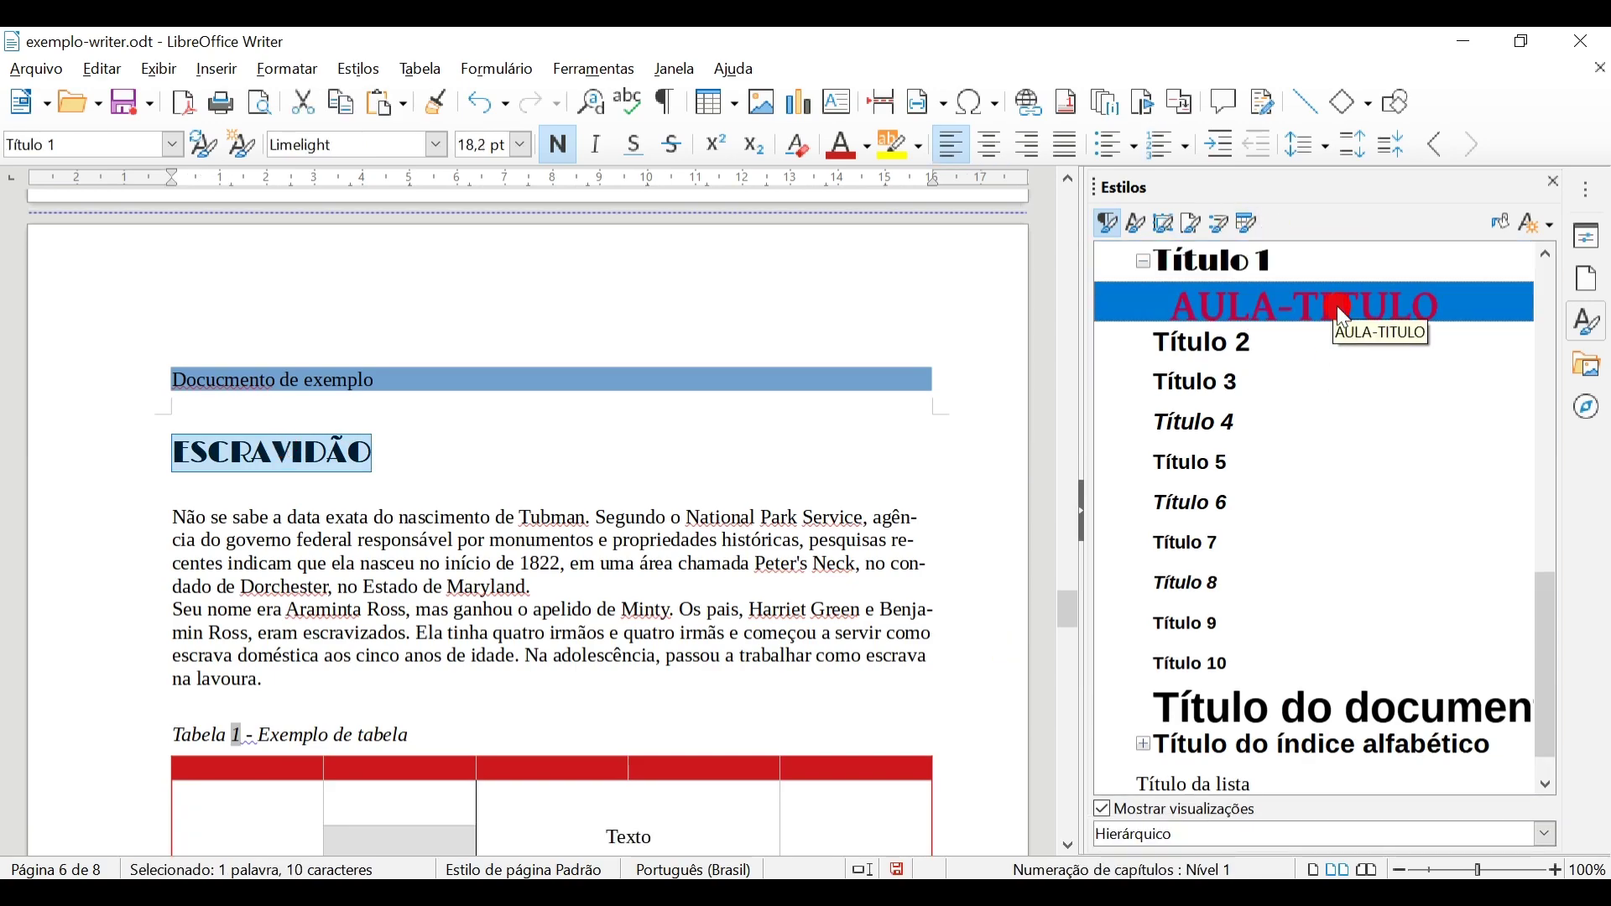
double_click(1339, 308)
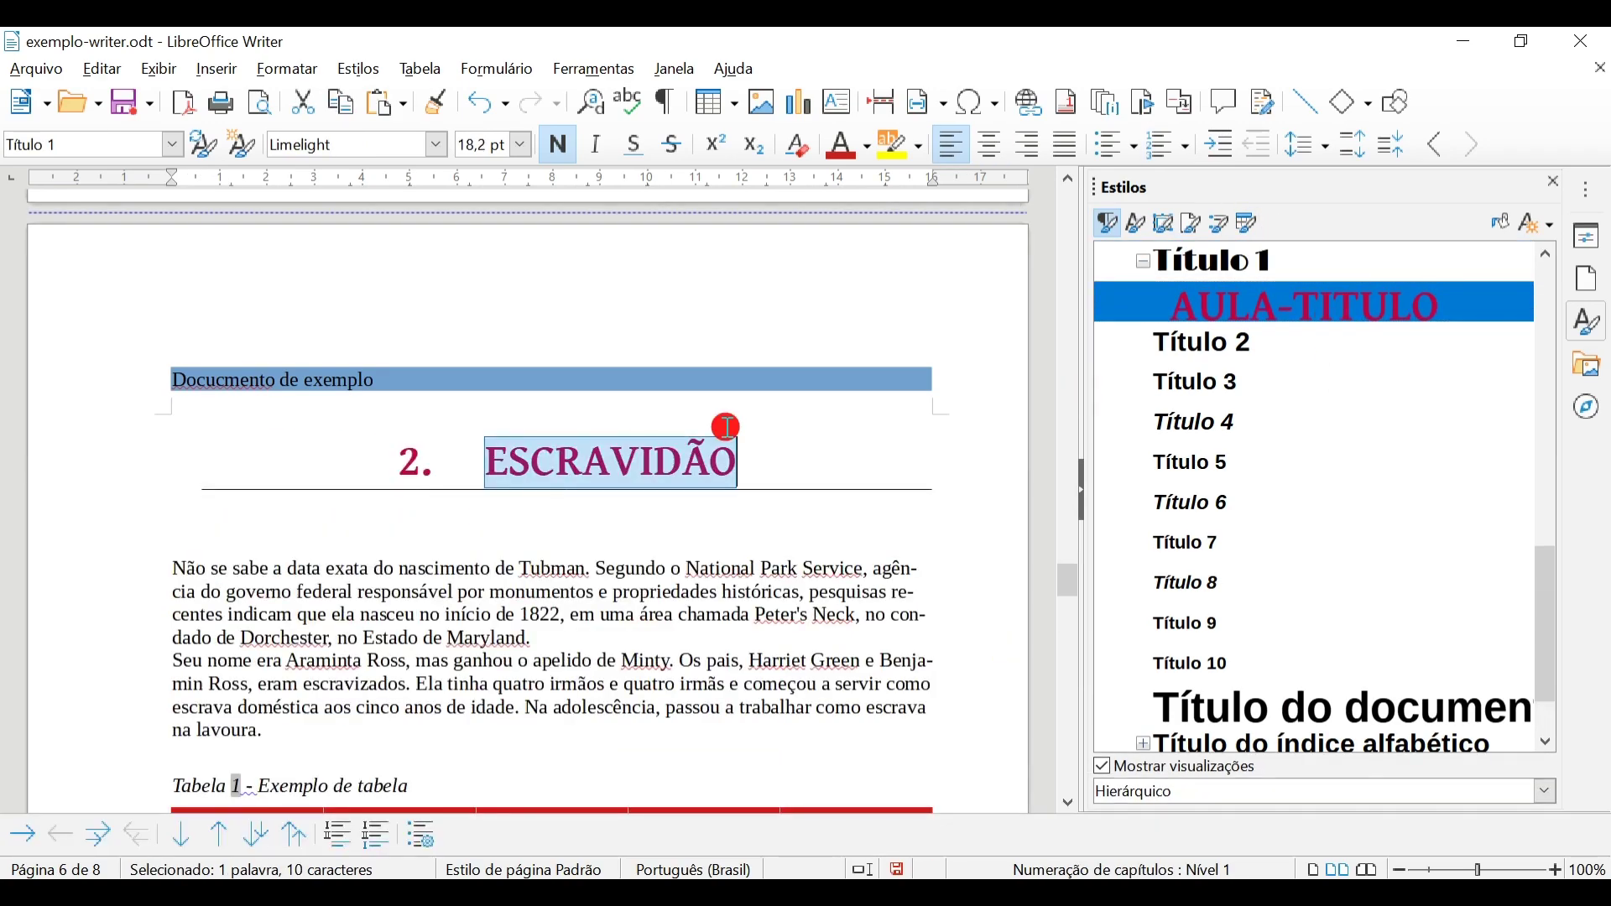
- Format the LIBERDADE heading with the AULA-TITULO paragraph style
scroll(762, 604, down, 5)
scroll(762, 604, down, 5)
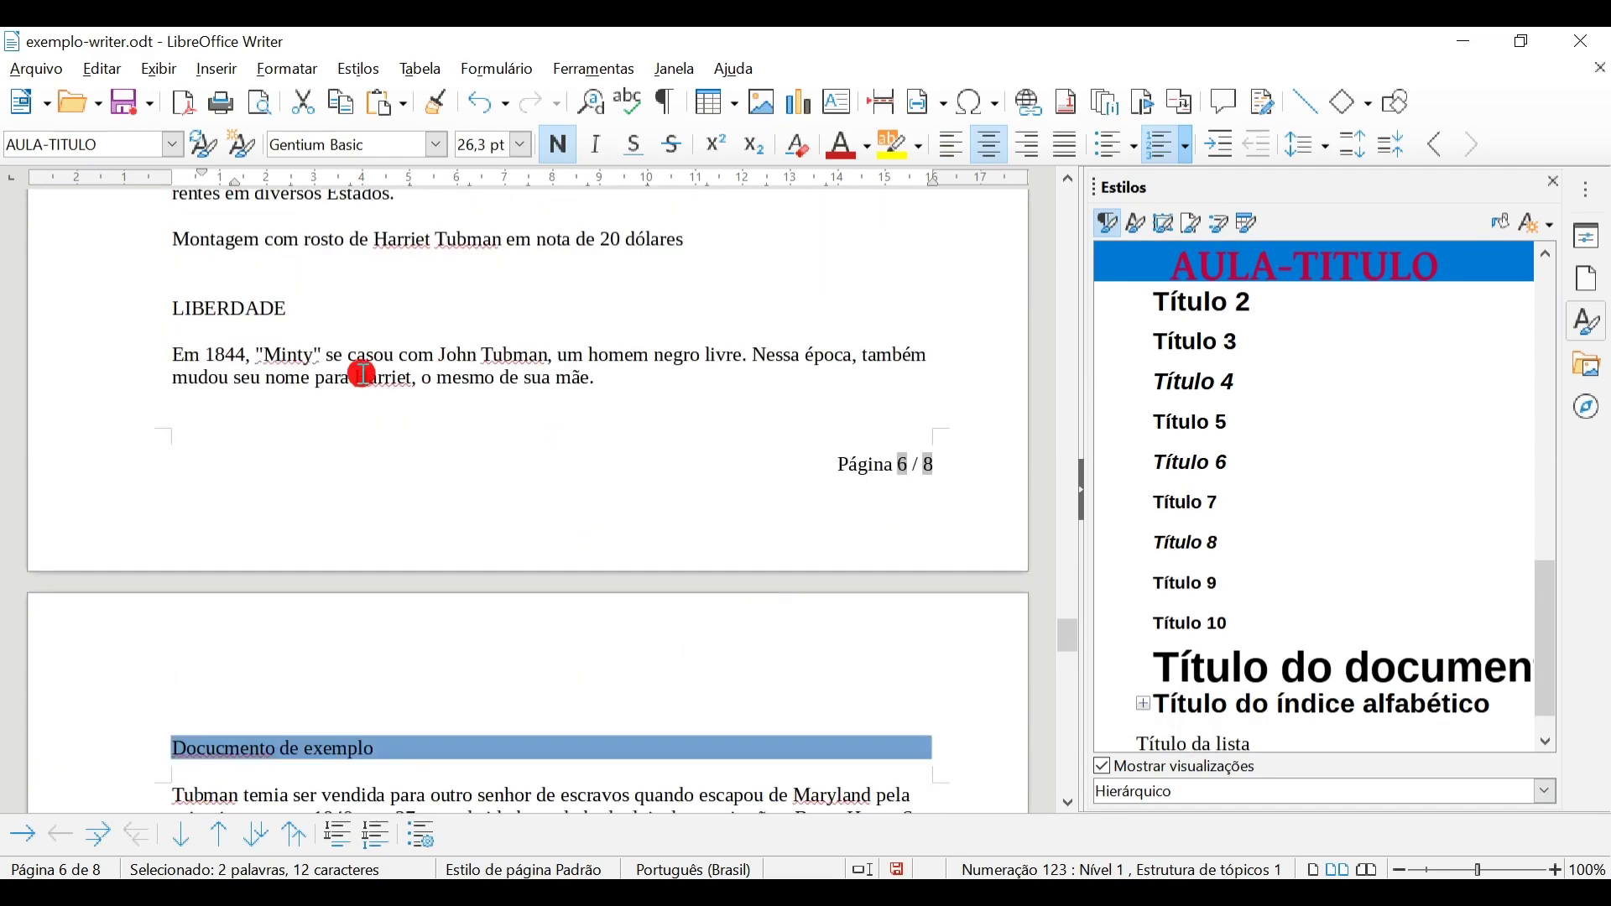
double_click(224, 307)
click(1282, 475)
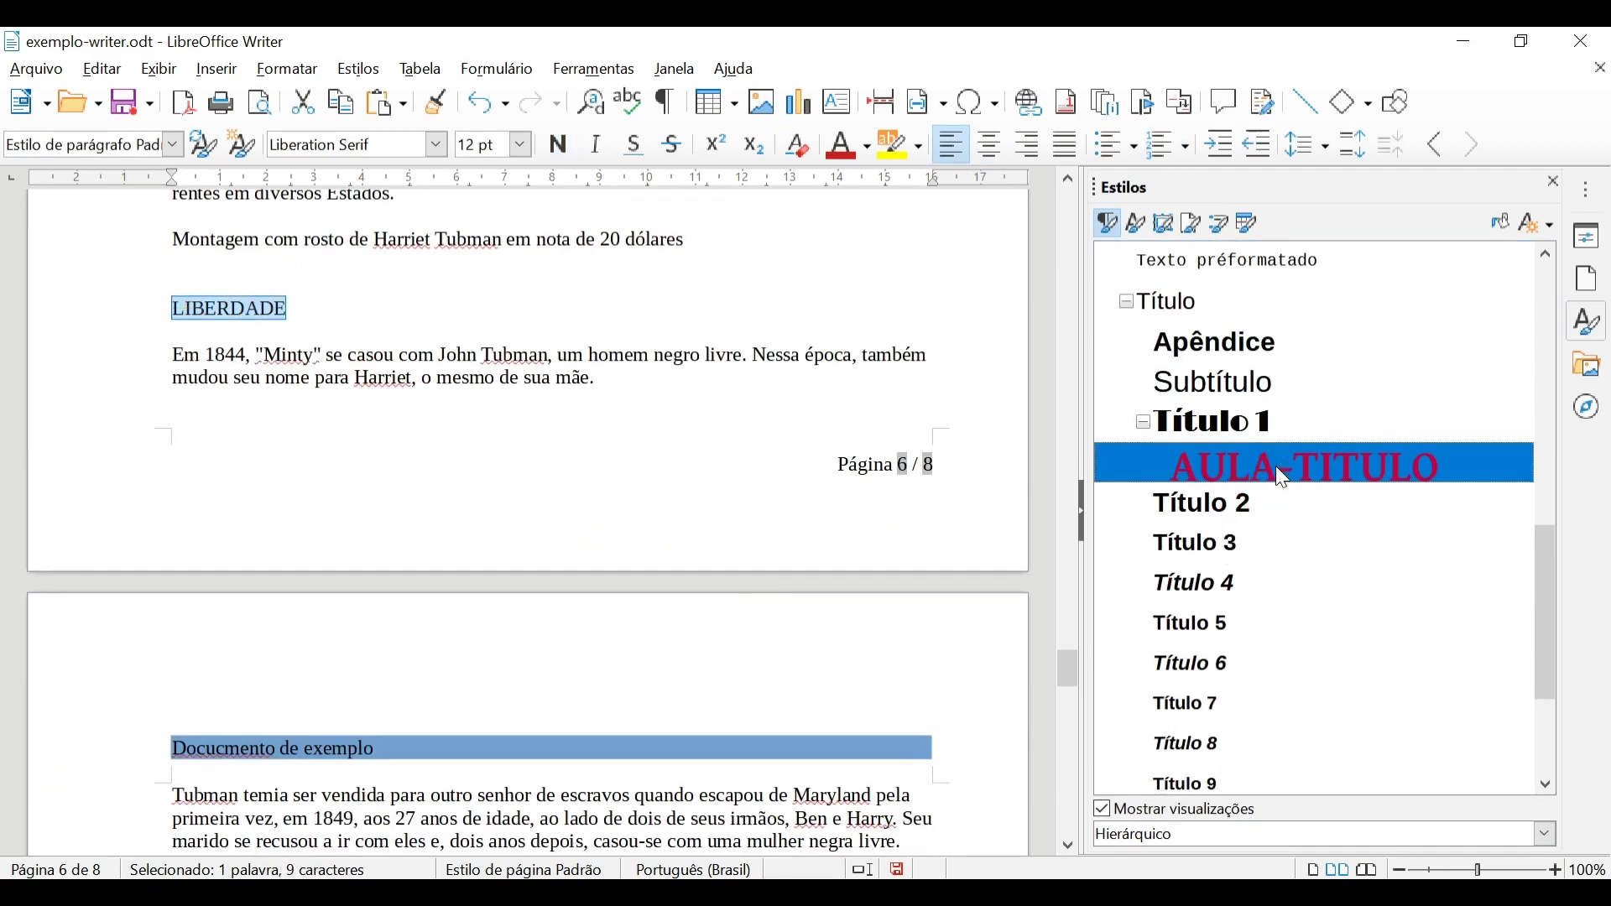
double_click(1281, 475)
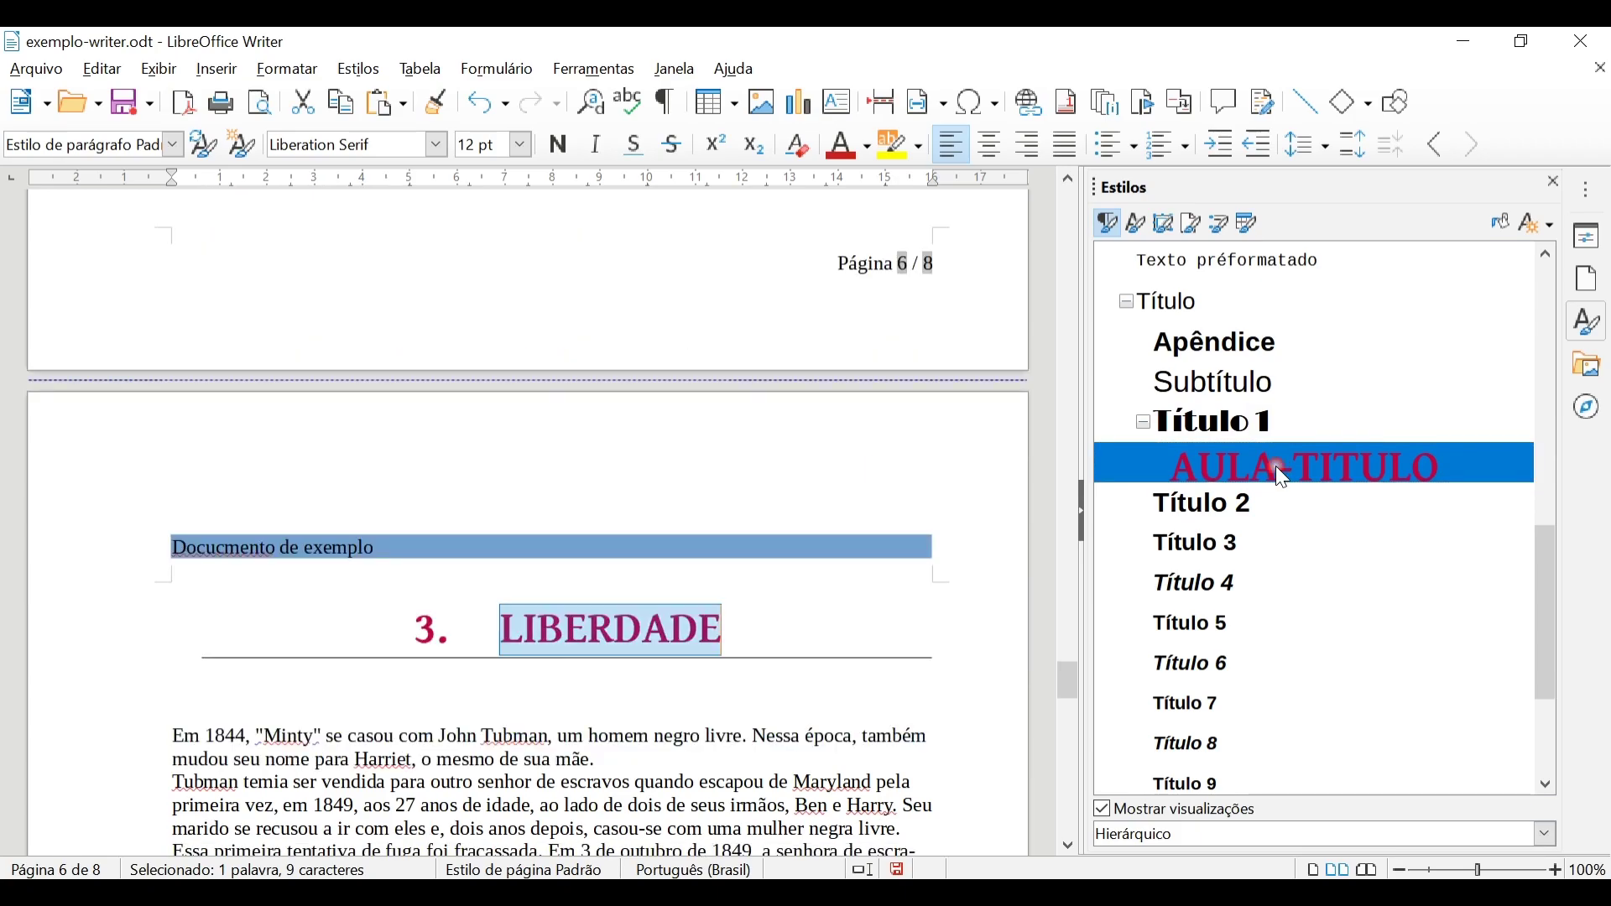
- Give the MISSÕES heading the AULA-TITULO paragraph style and clear the text selection
scroll(699, 579, down, 4)
scroll(699, 579, down, 8)
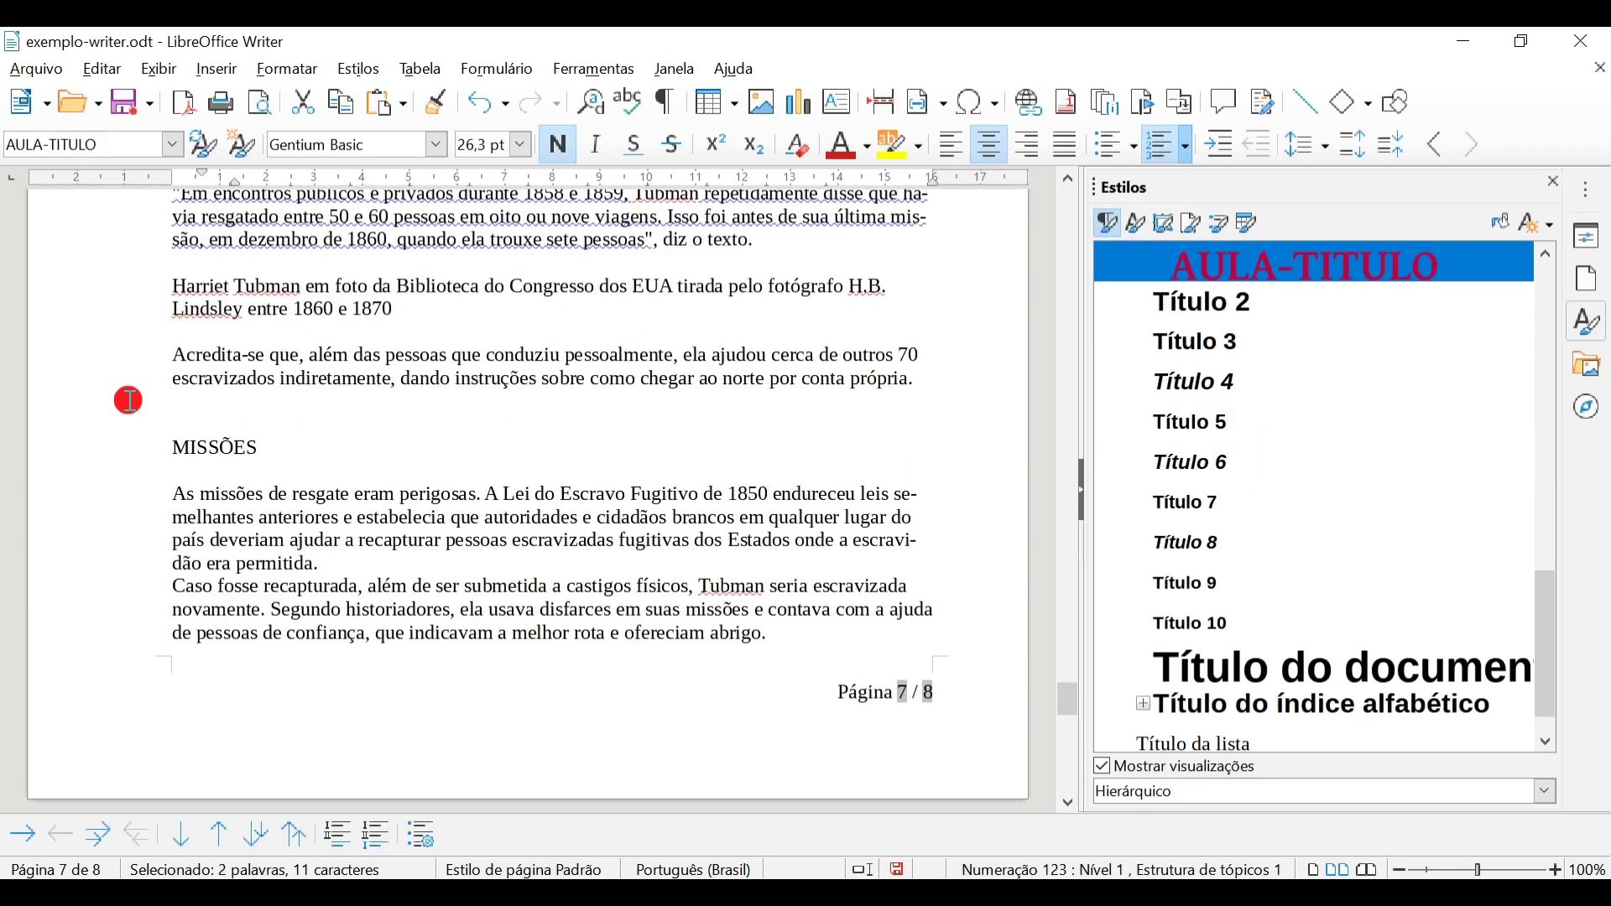
double_click(197, 449)
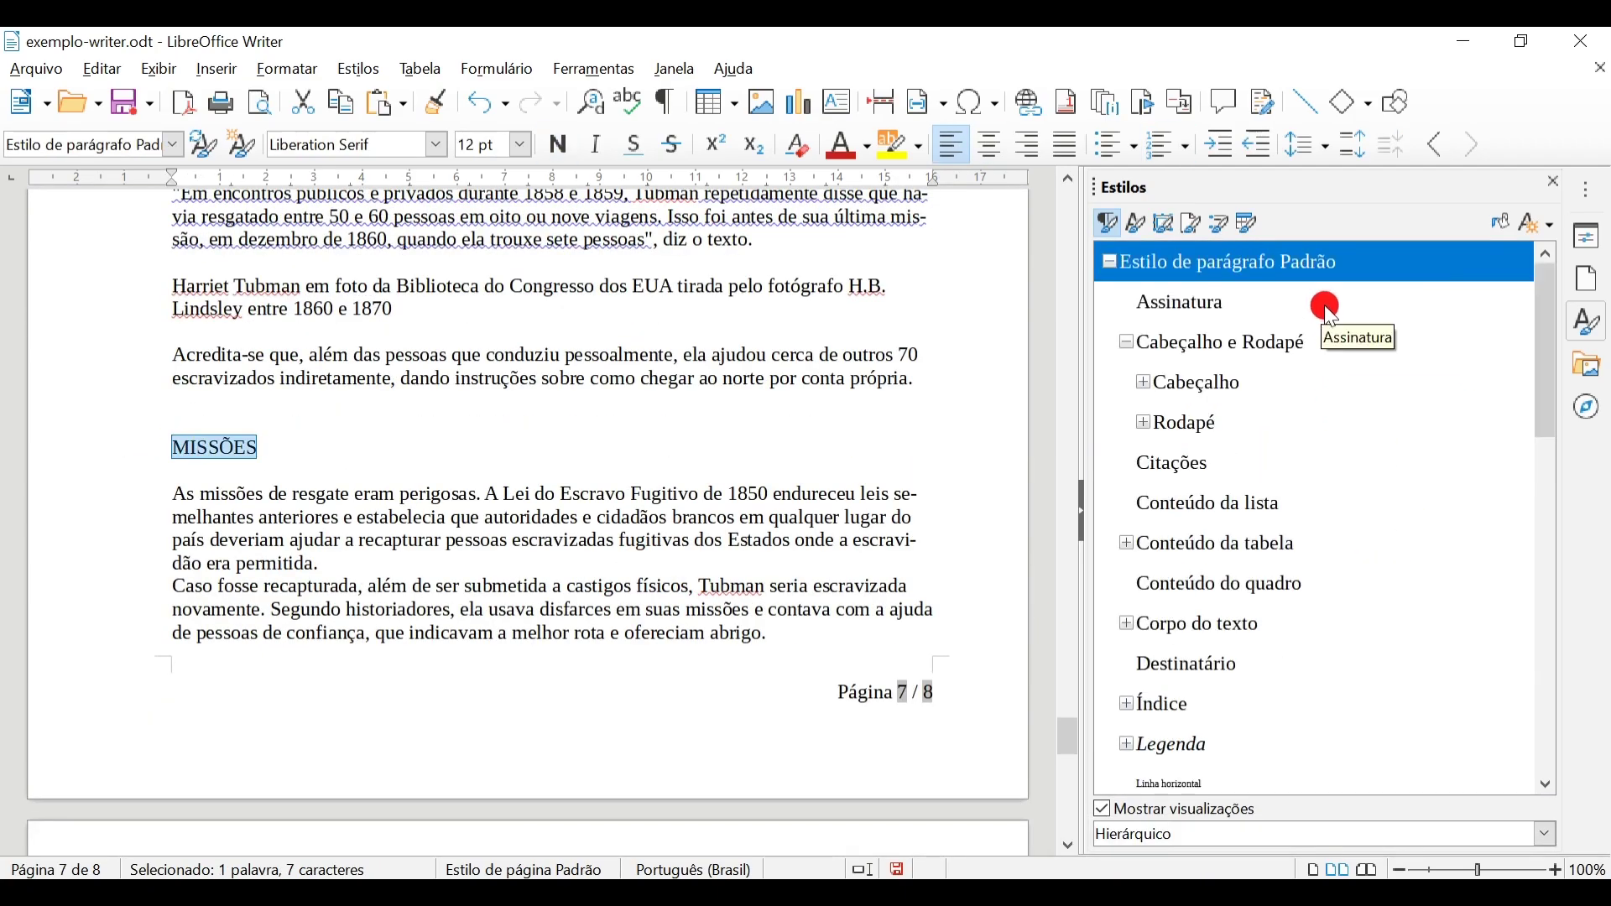
scroll(1357, 507, down, 5)
double_click(1301, 579)
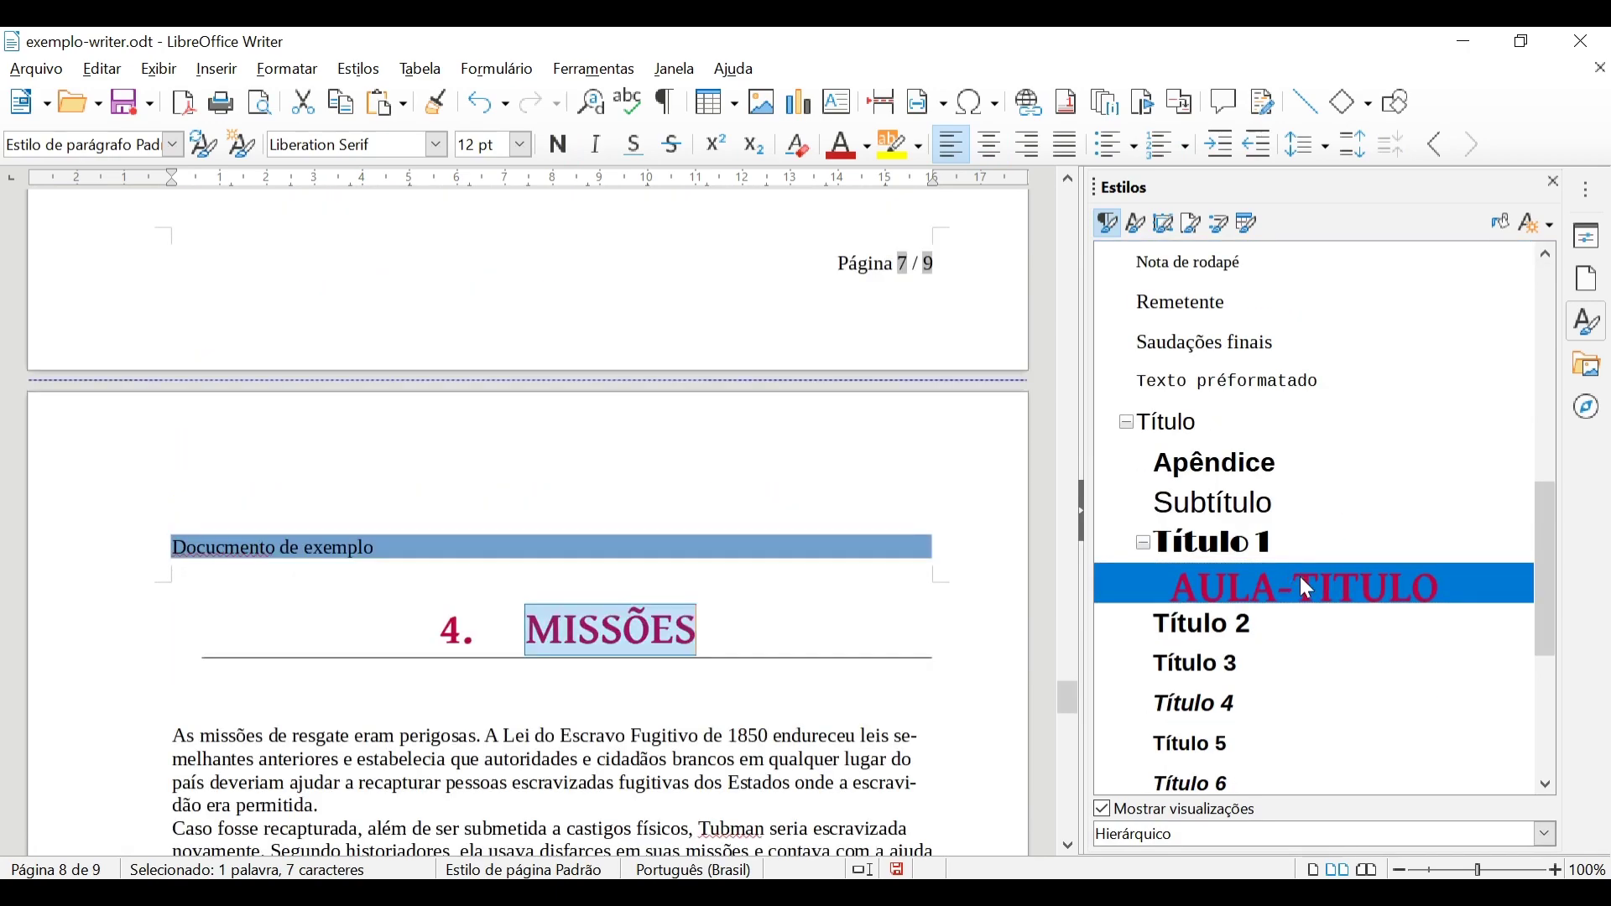
click(745, 683)
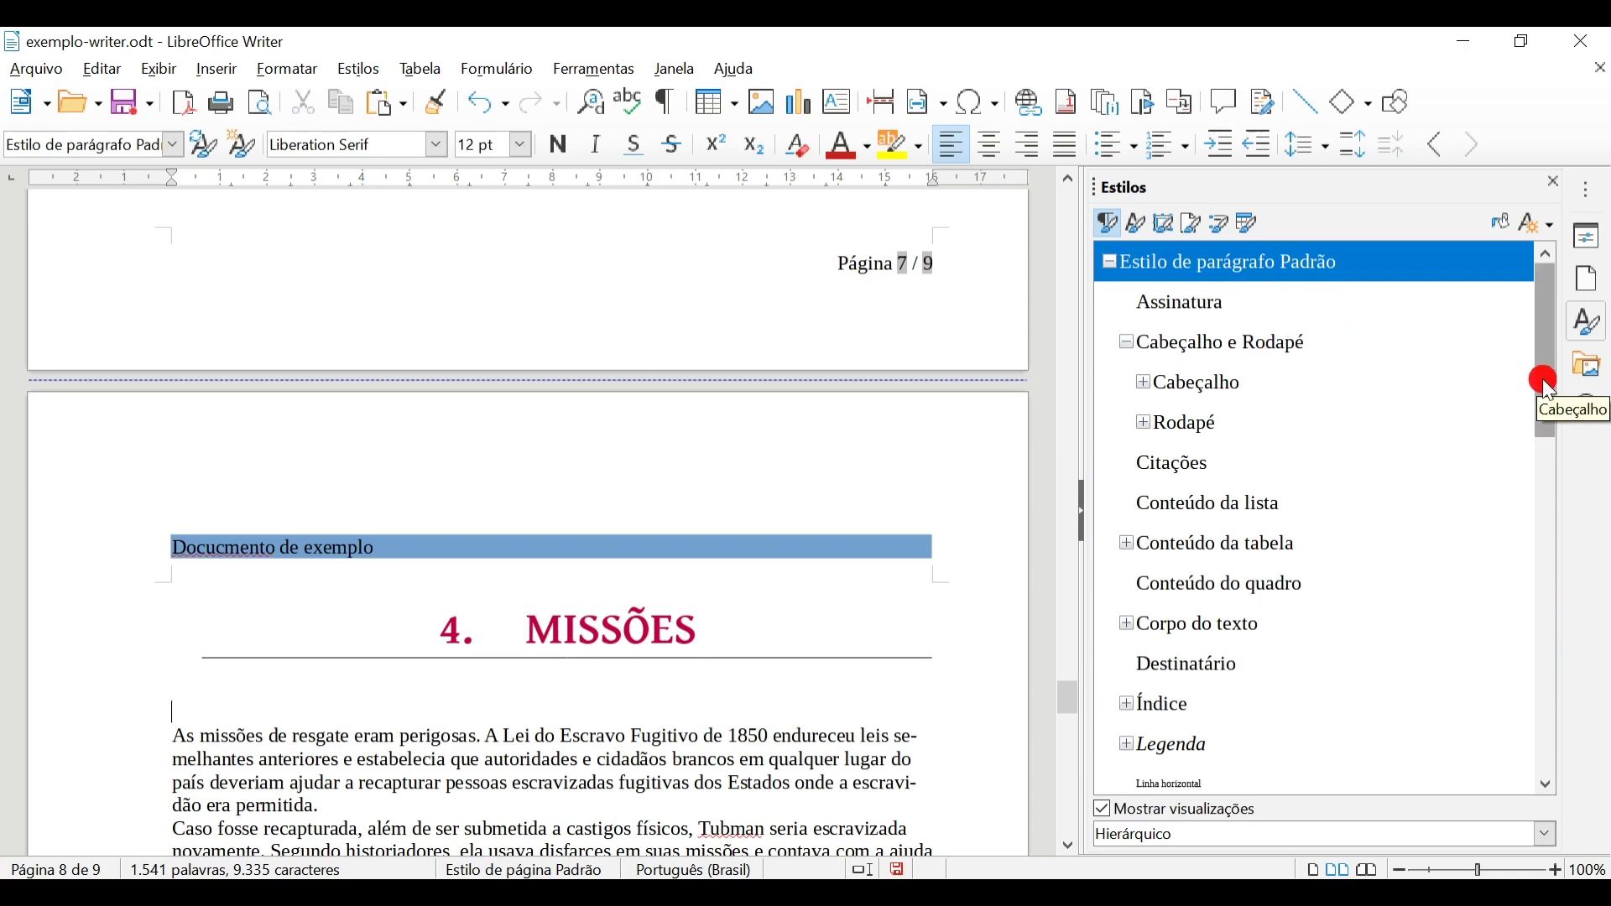
- Modify the AULA-TITULO style by removing its bottom border and setting its font size to 125%, and save the changes
drag(1548, 384, 1529, 638)
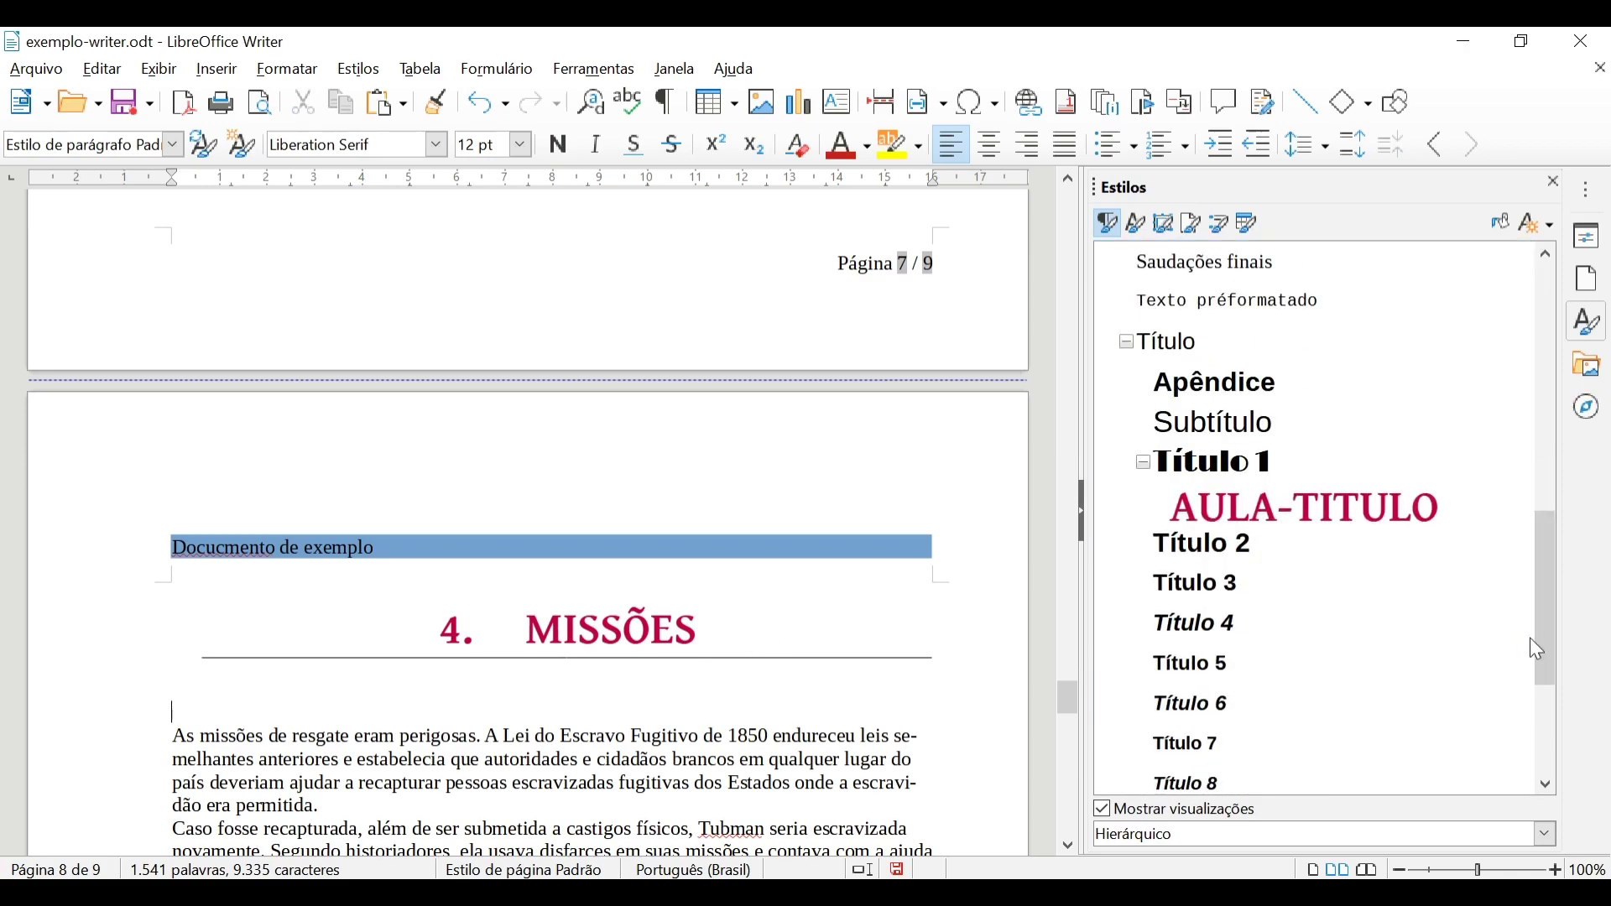
right_click(1378, 497)
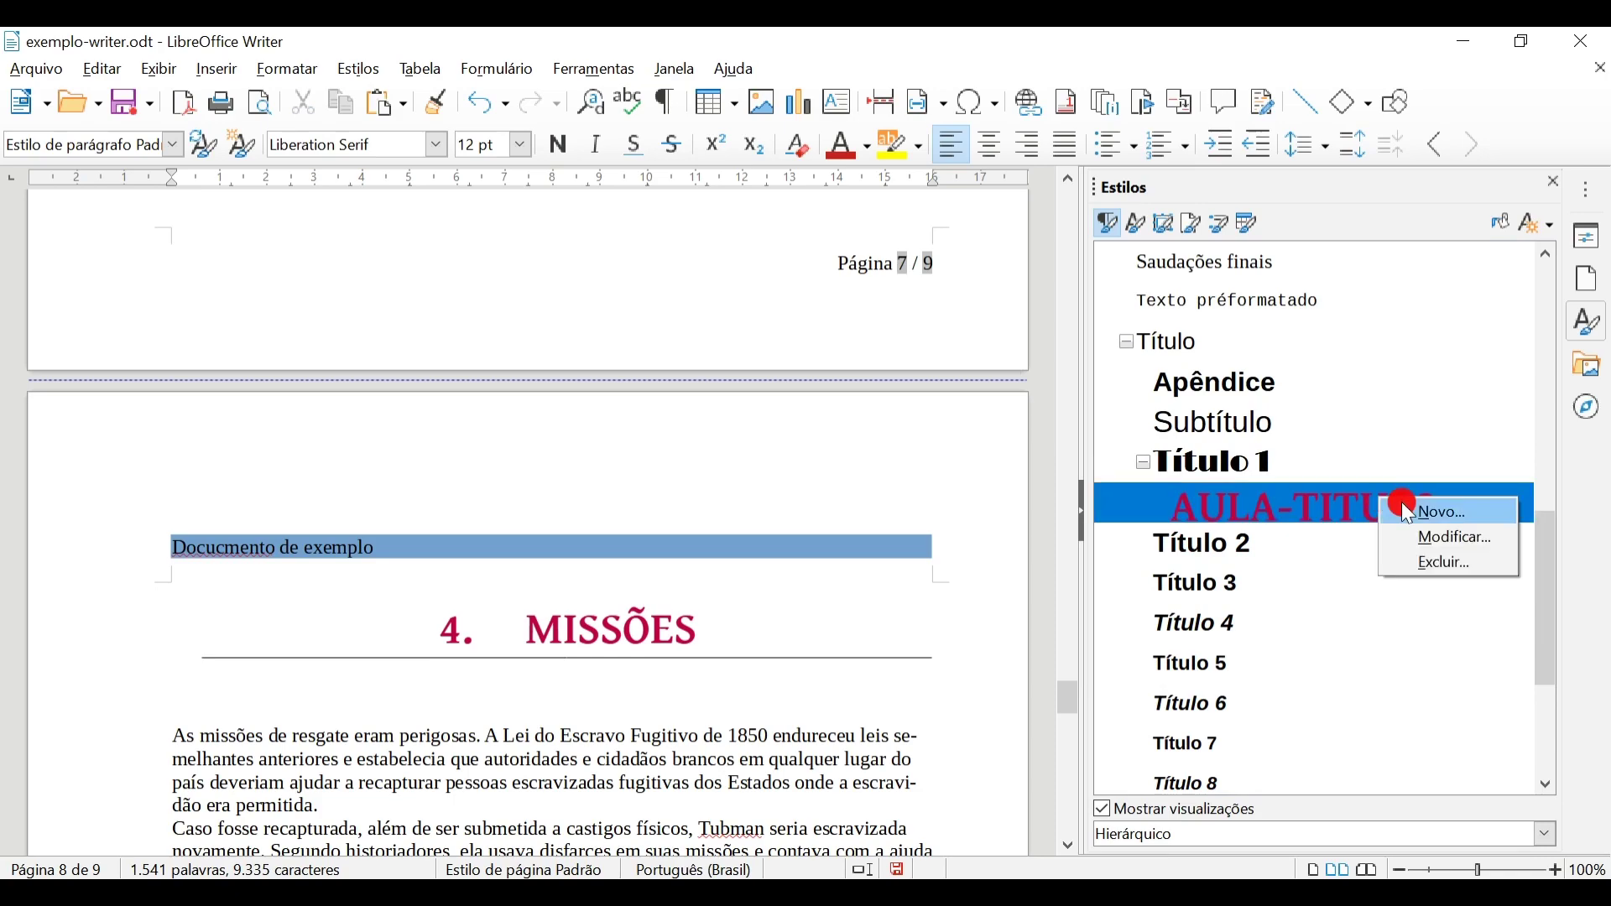
click(1467, 539)
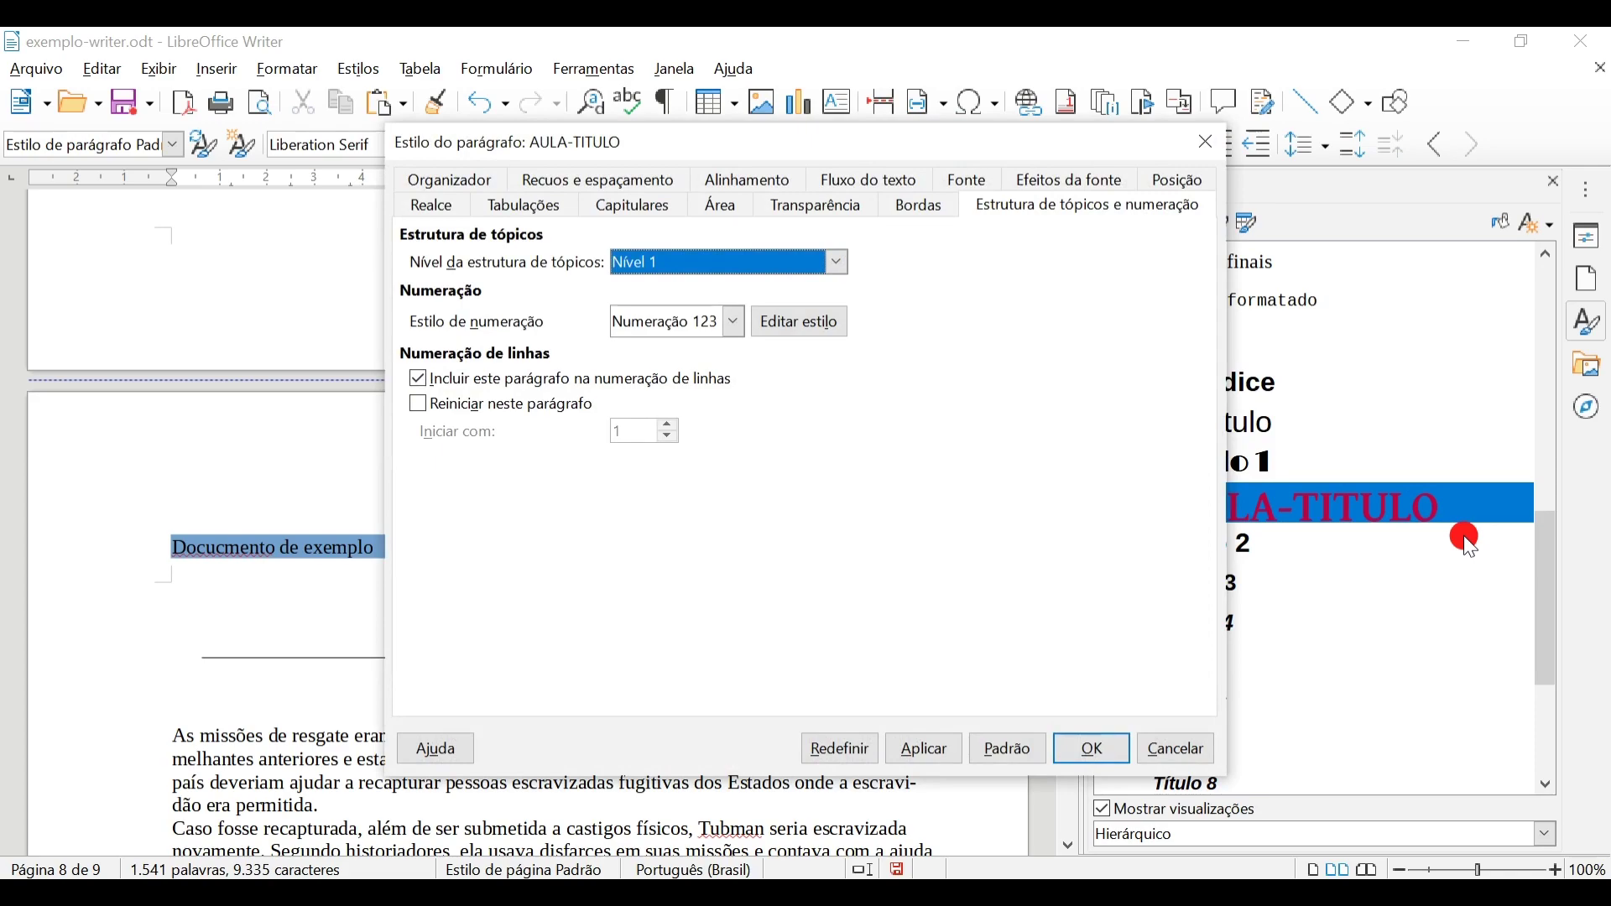
click(923, 210)
click(651, 443)
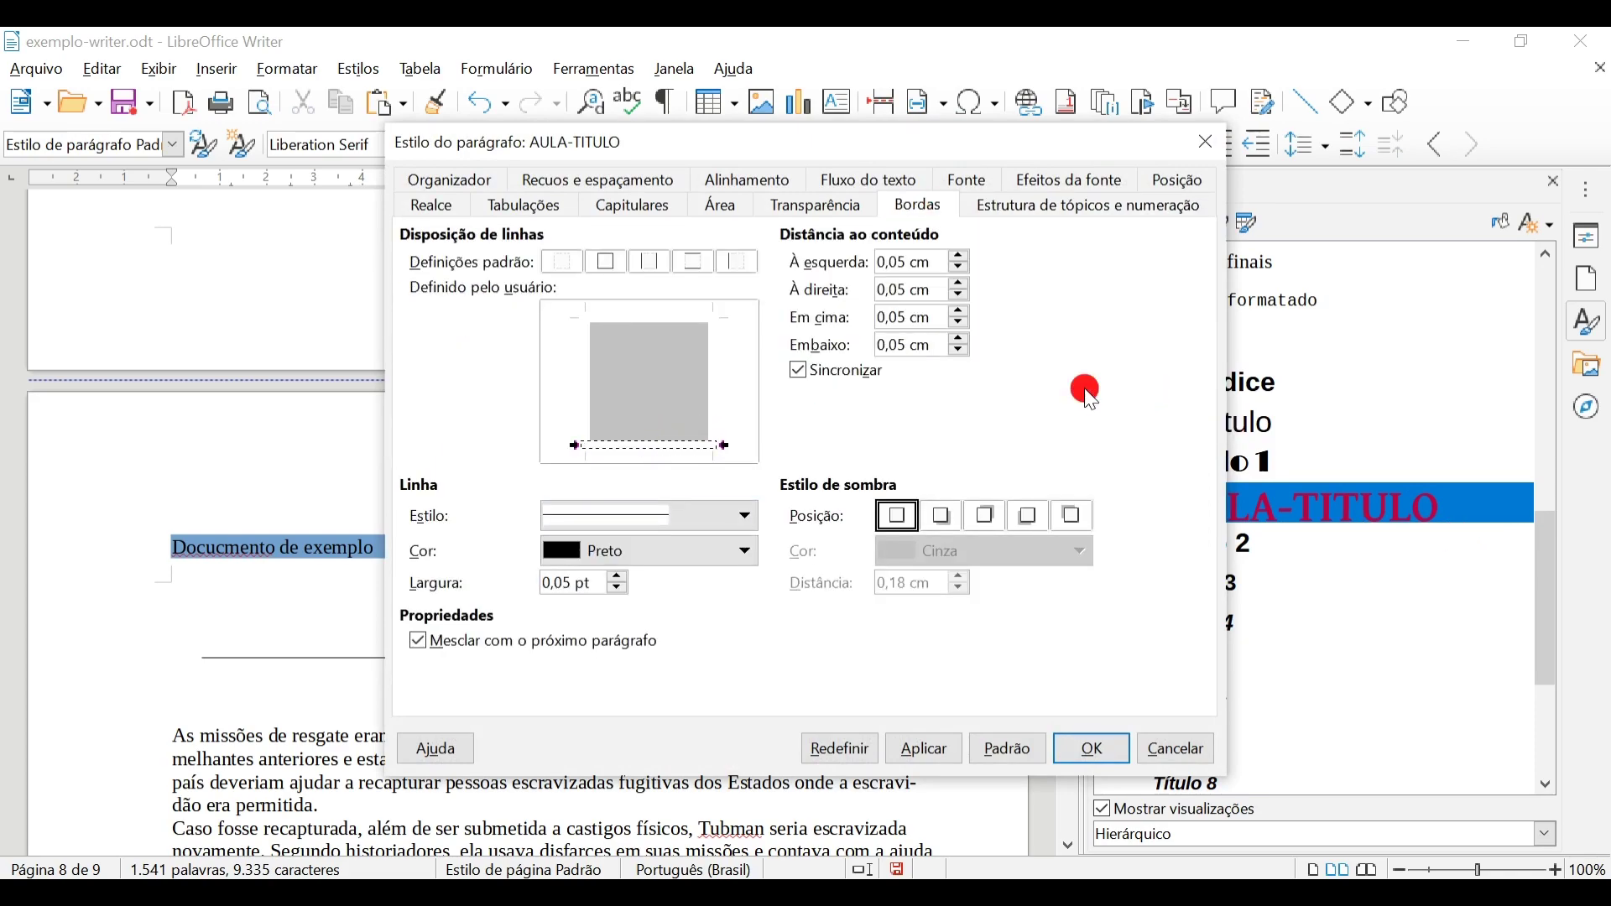
click(967, 178)
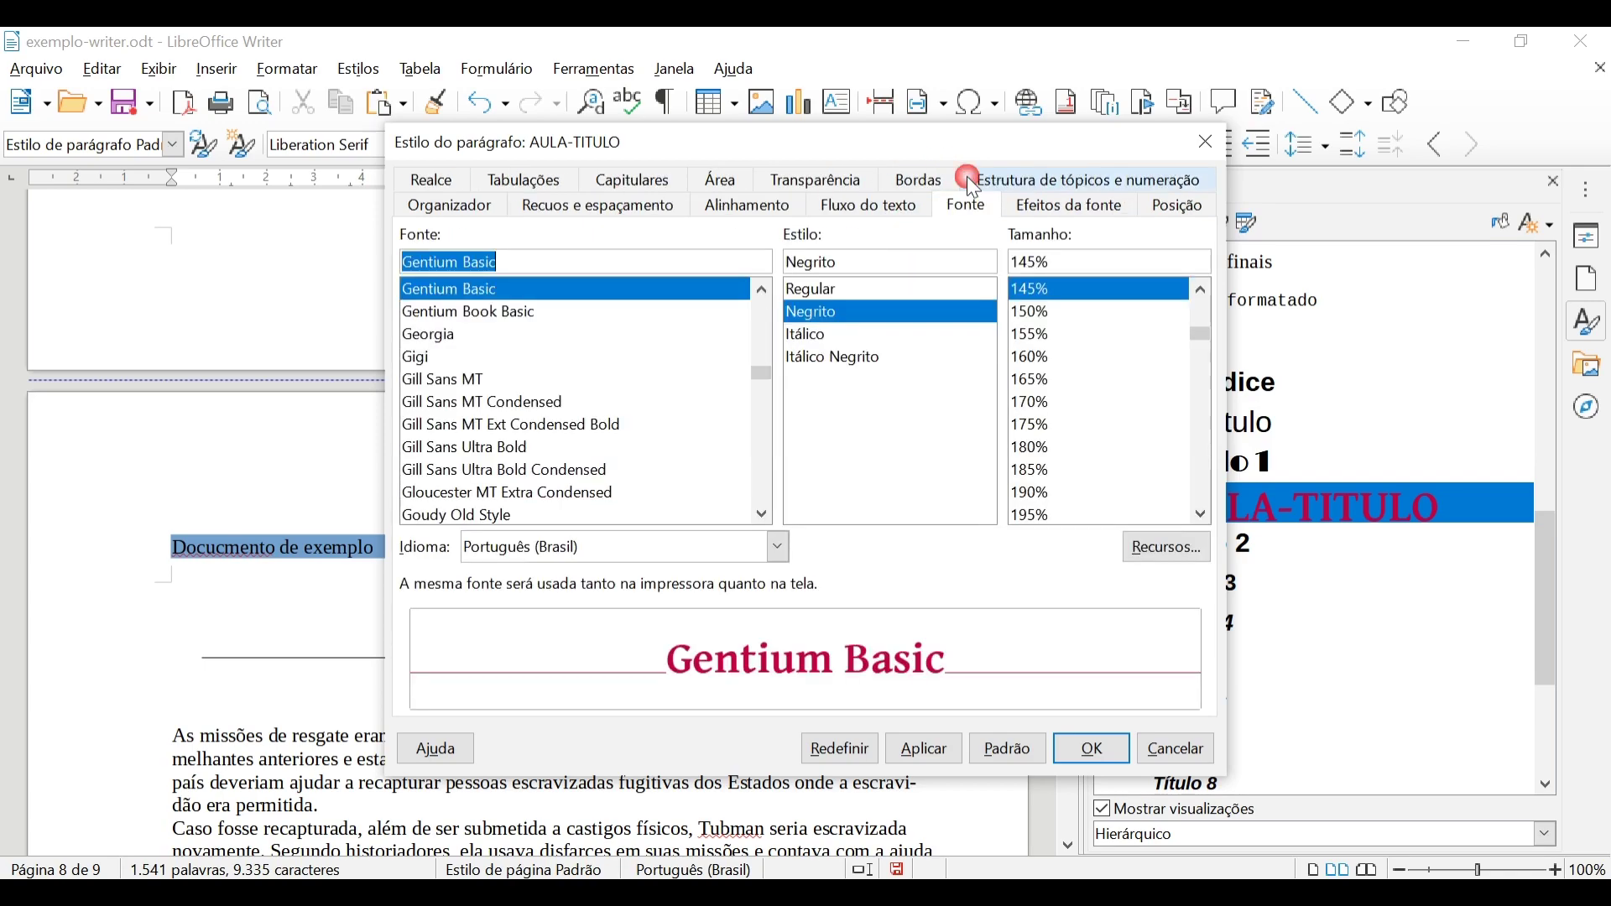
click(1203, 321)
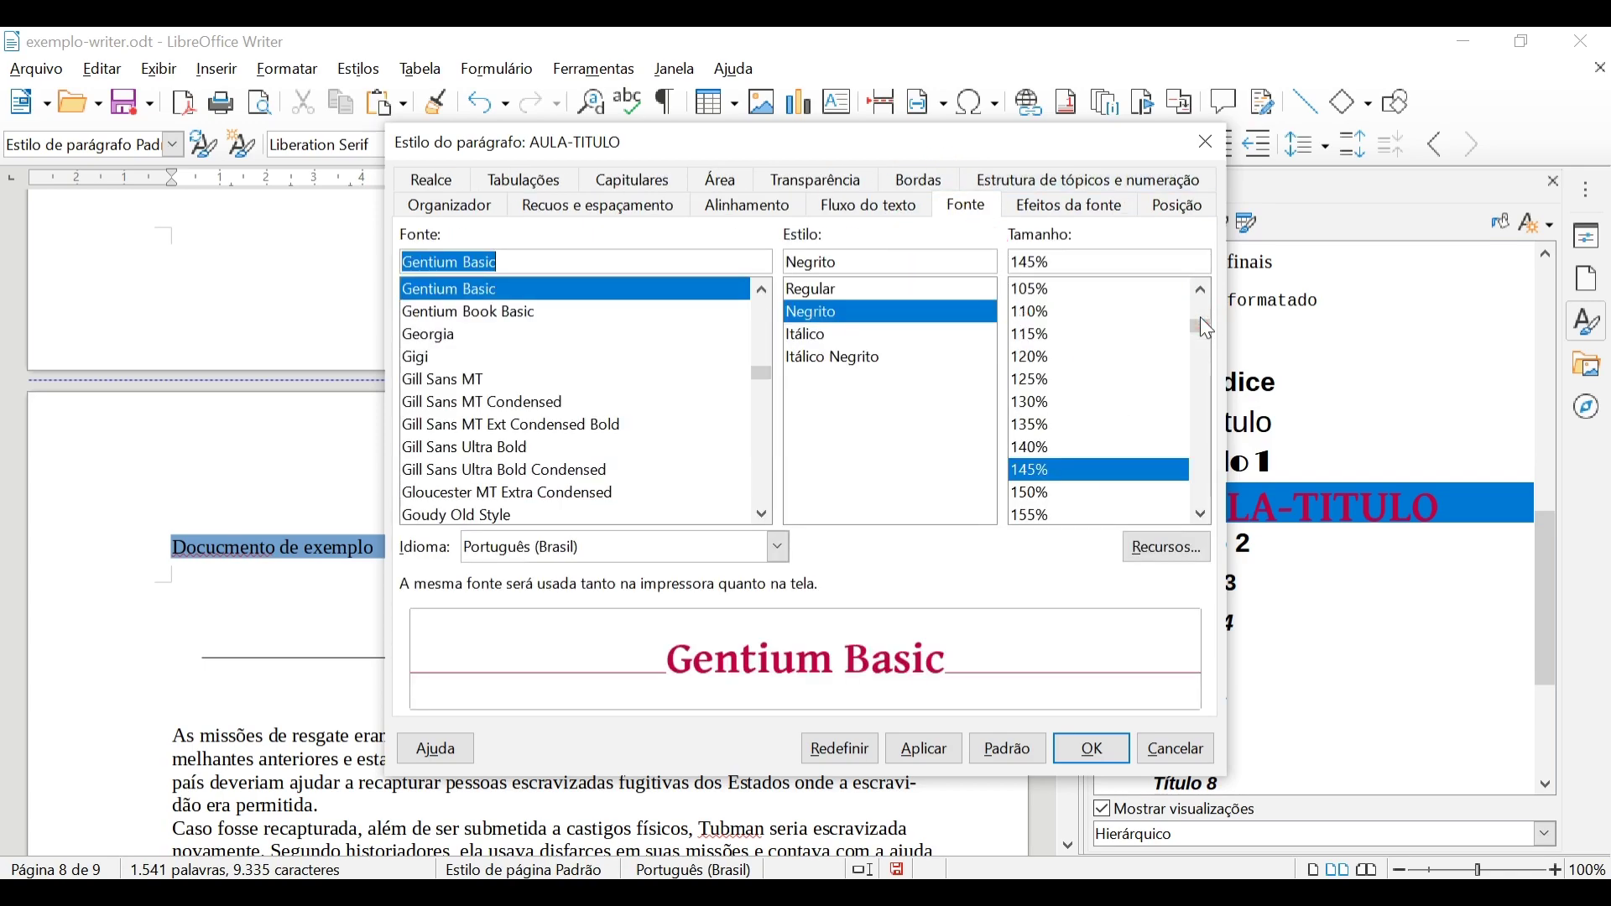
click(1072, 391)
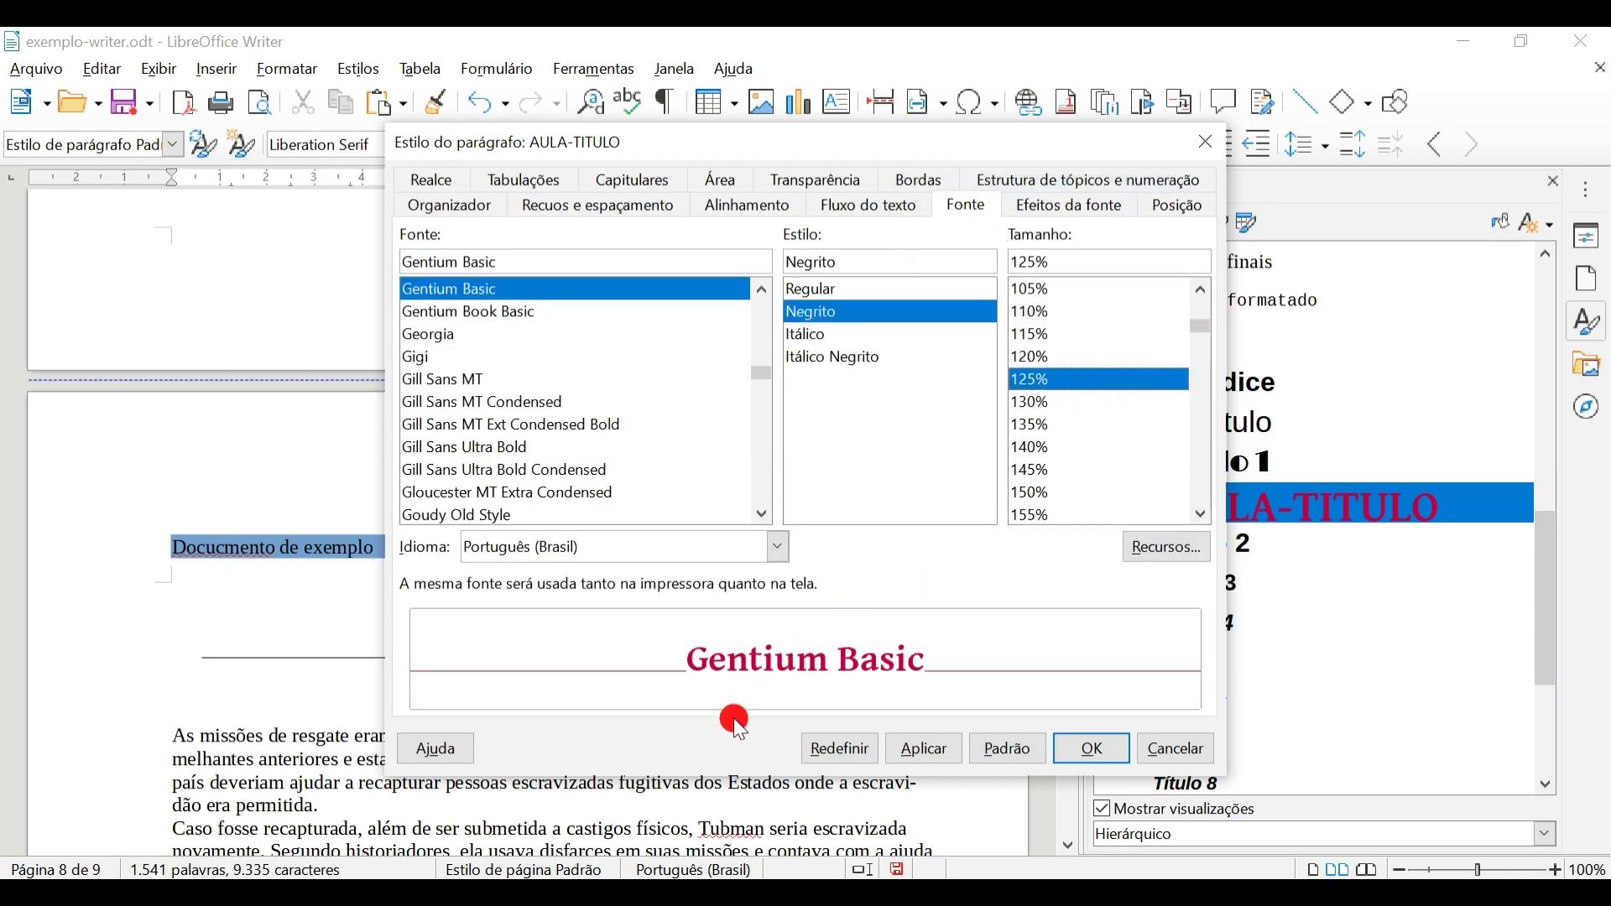
key(Return)
- Examine how the document's numbered headings look with the modified AULA-TITULO style
scroll(659, 680, up, 15)
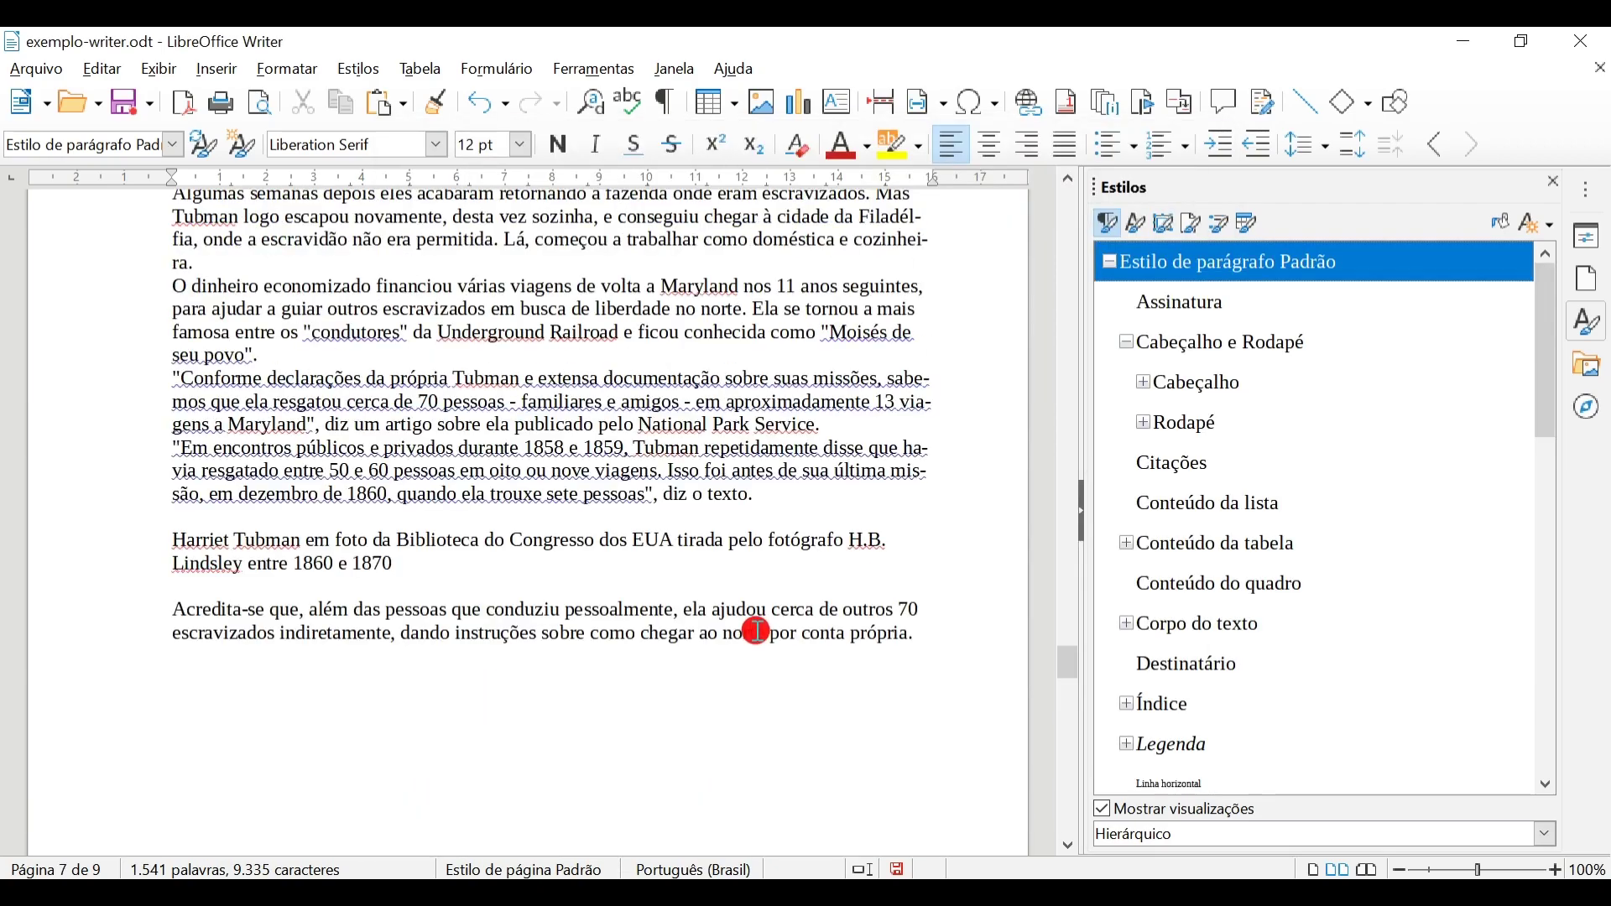
scroll(663, 590, up, 20)
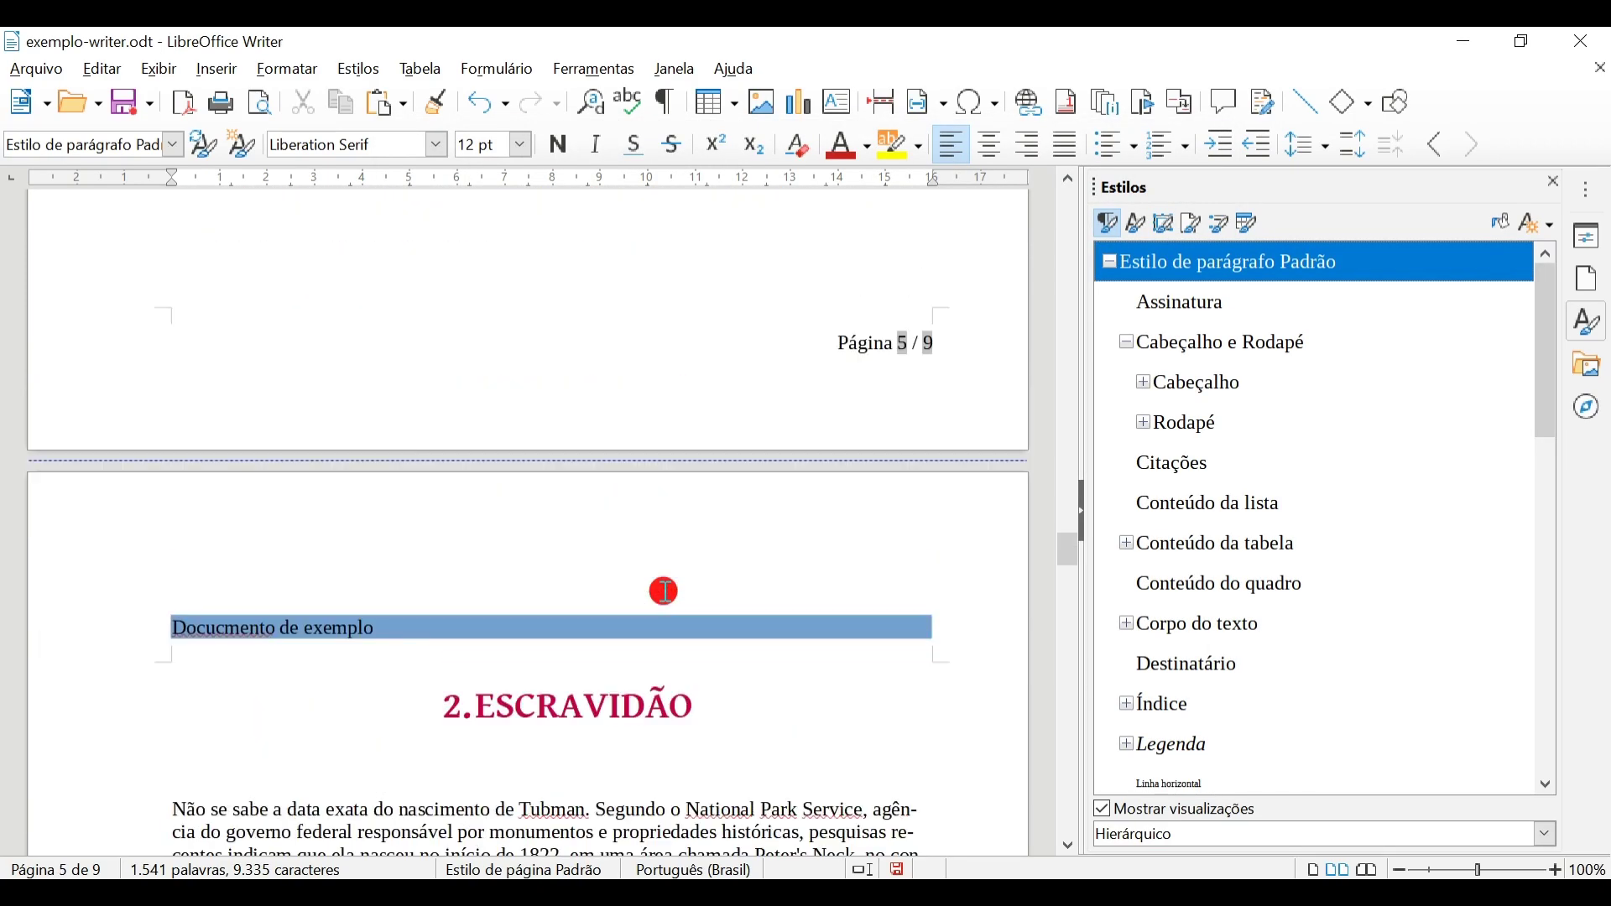
scroll(669, 601, up, 20)
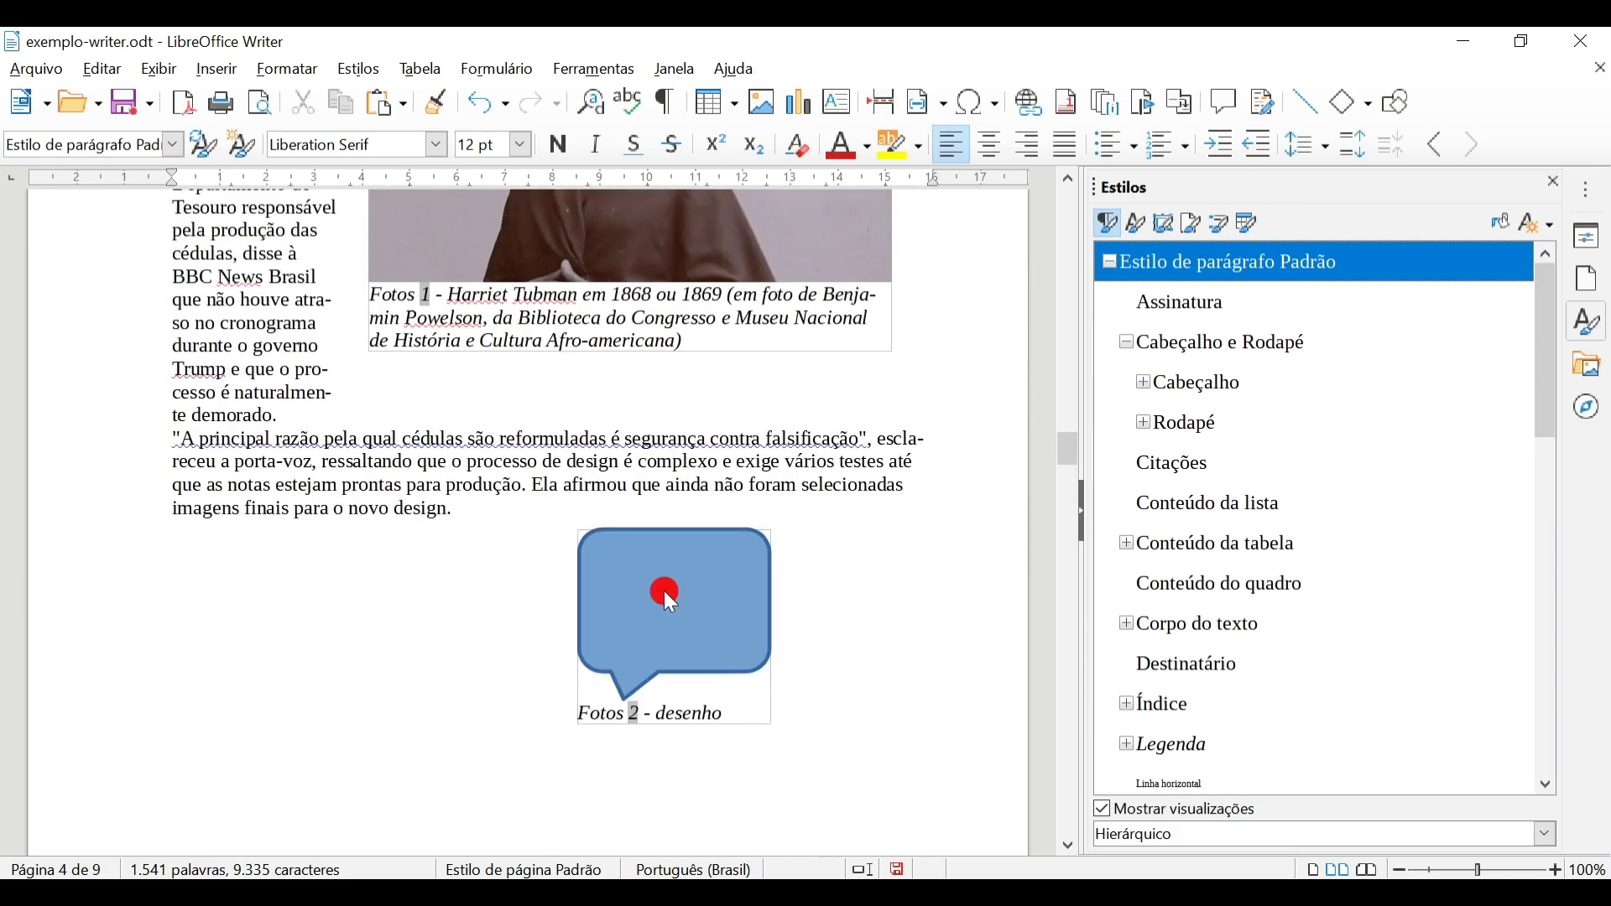
scroll(668, 597, up, 20)
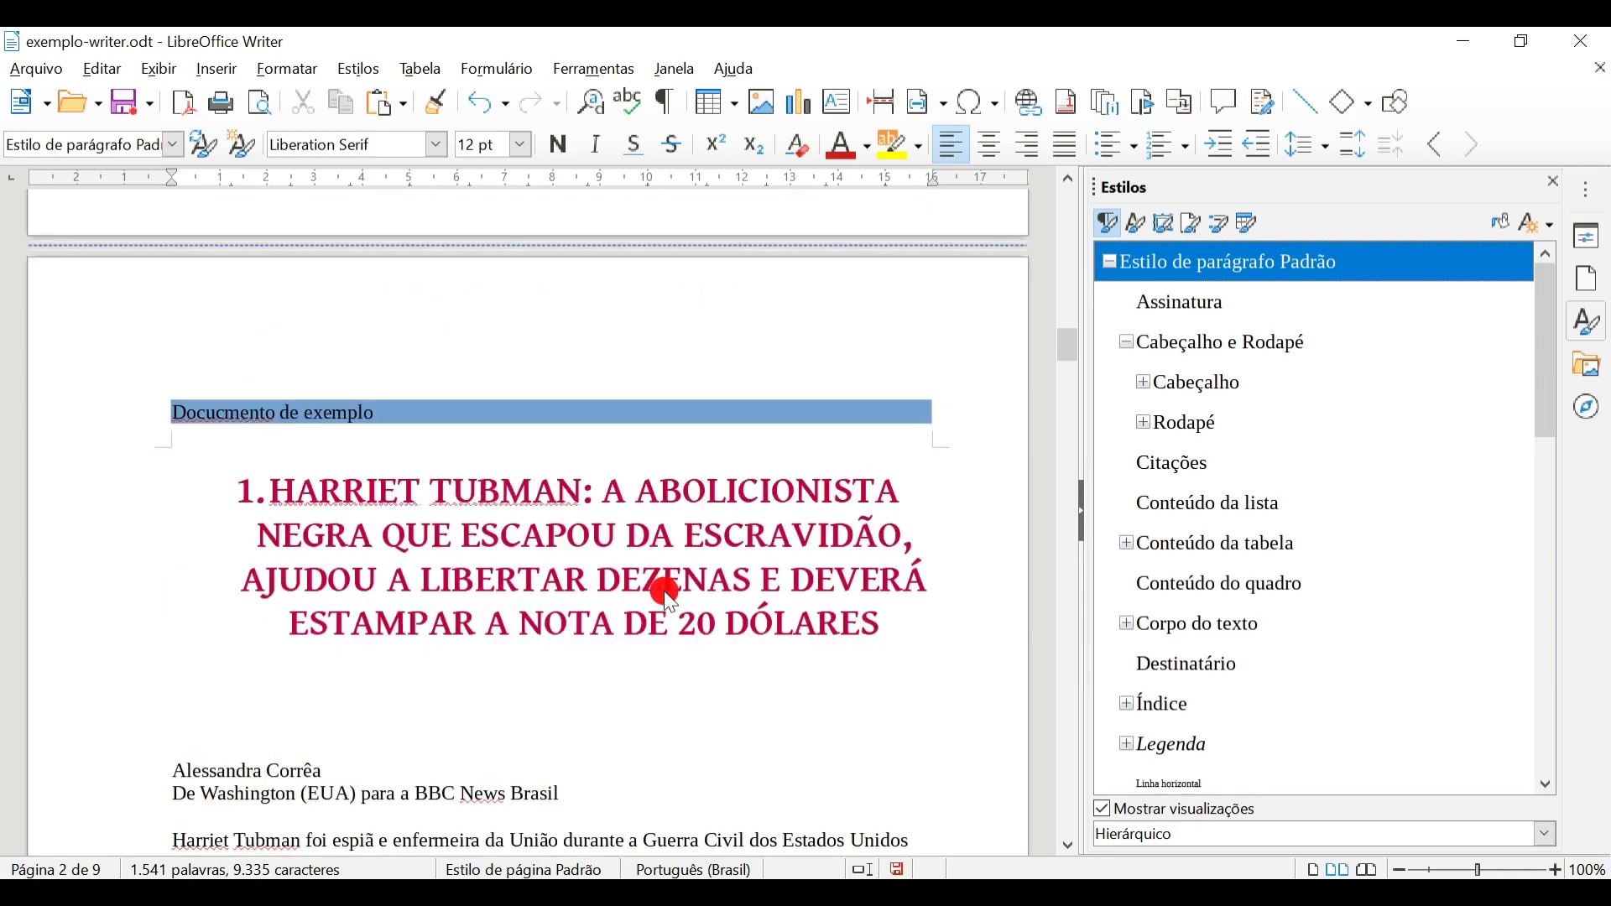
scroll(592, 579, down, 20)
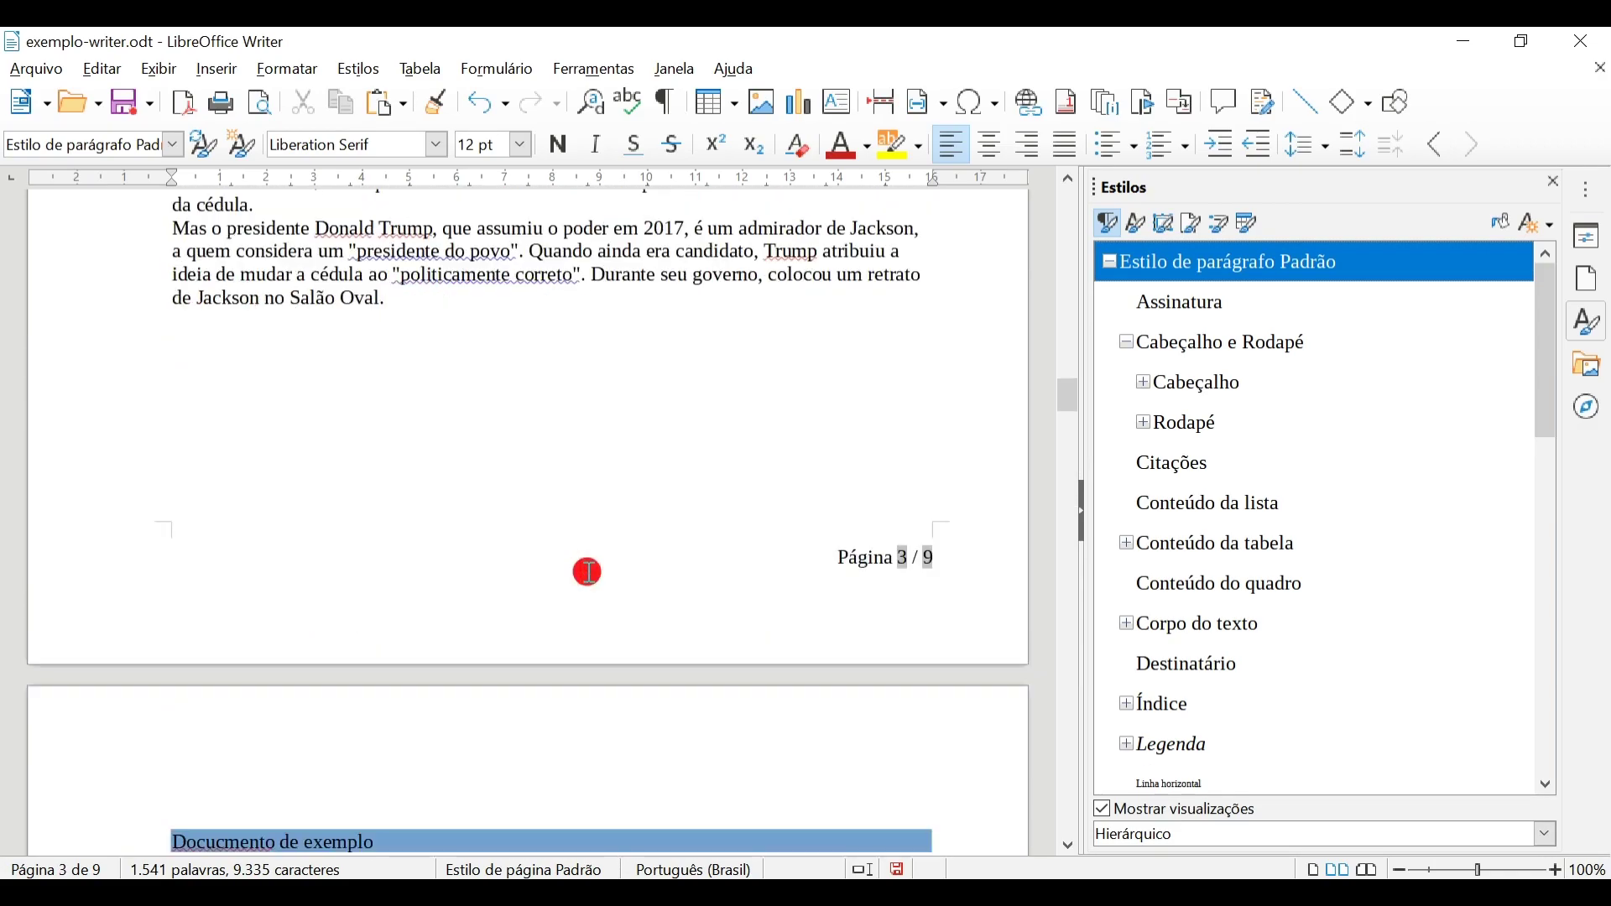
scroll(598, 593, down, 20)
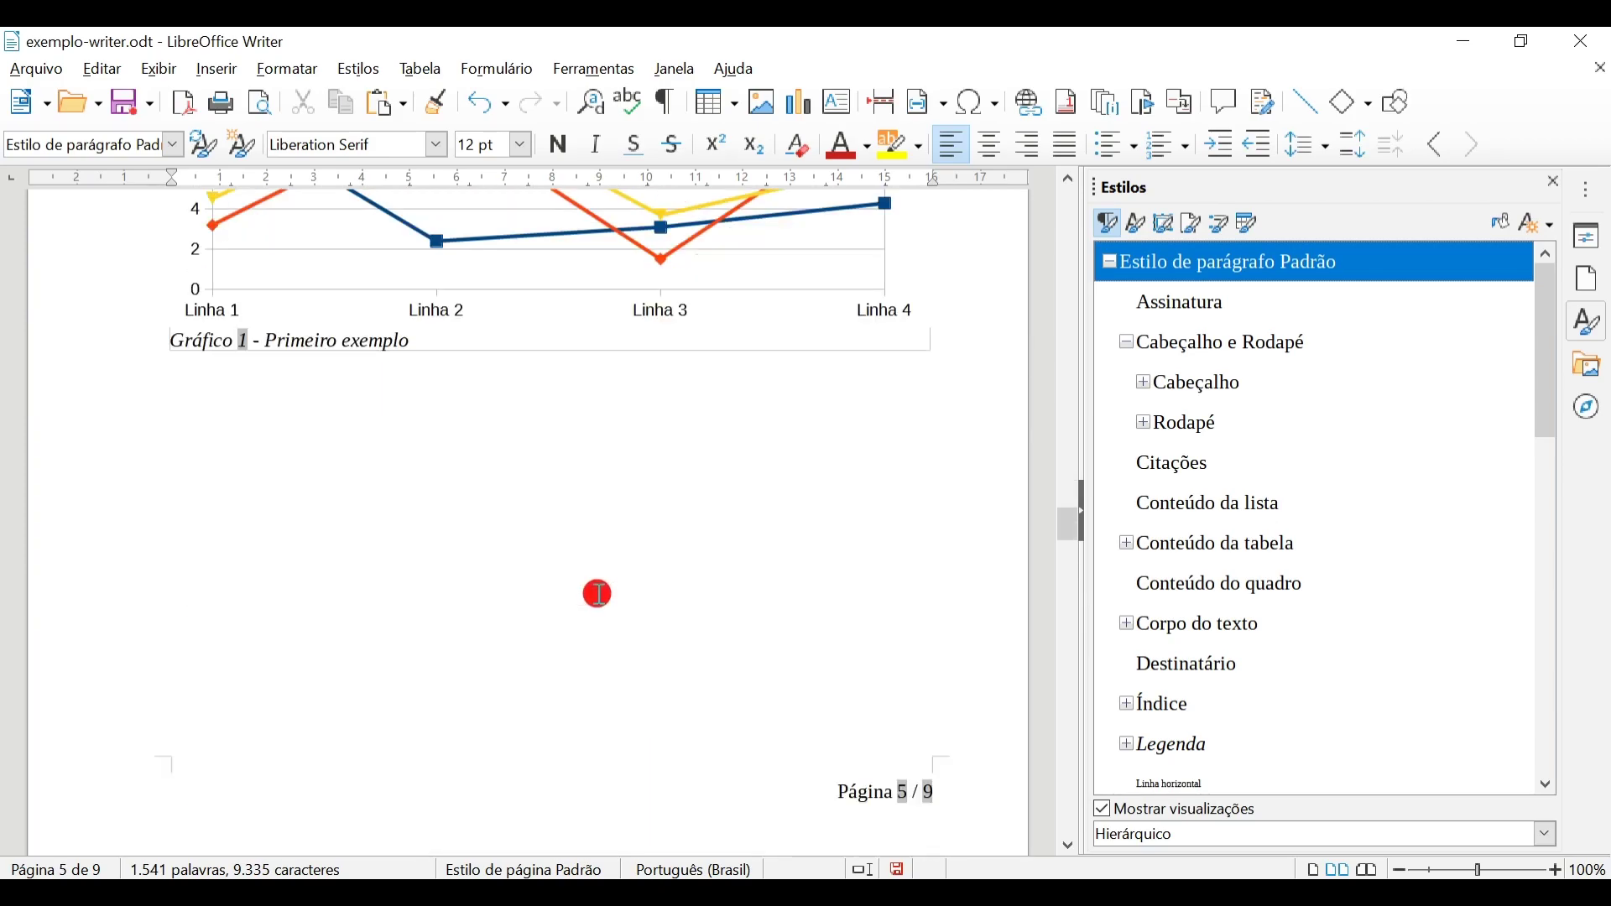
scroll(480, 344, down, 20)
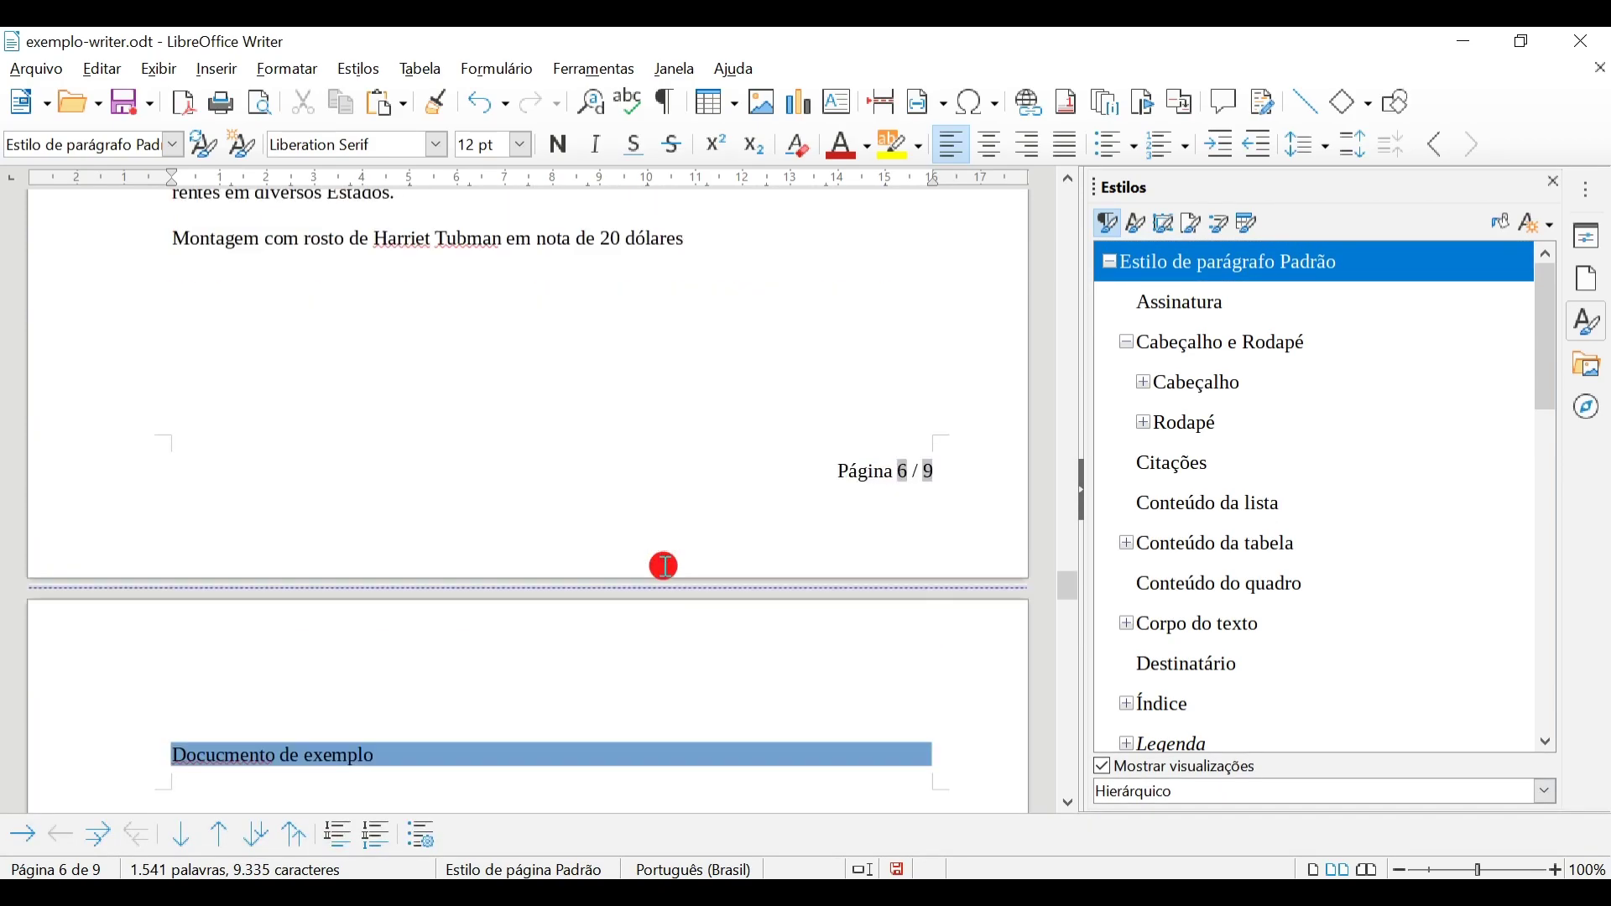
scroll(669, 667, down, 20)
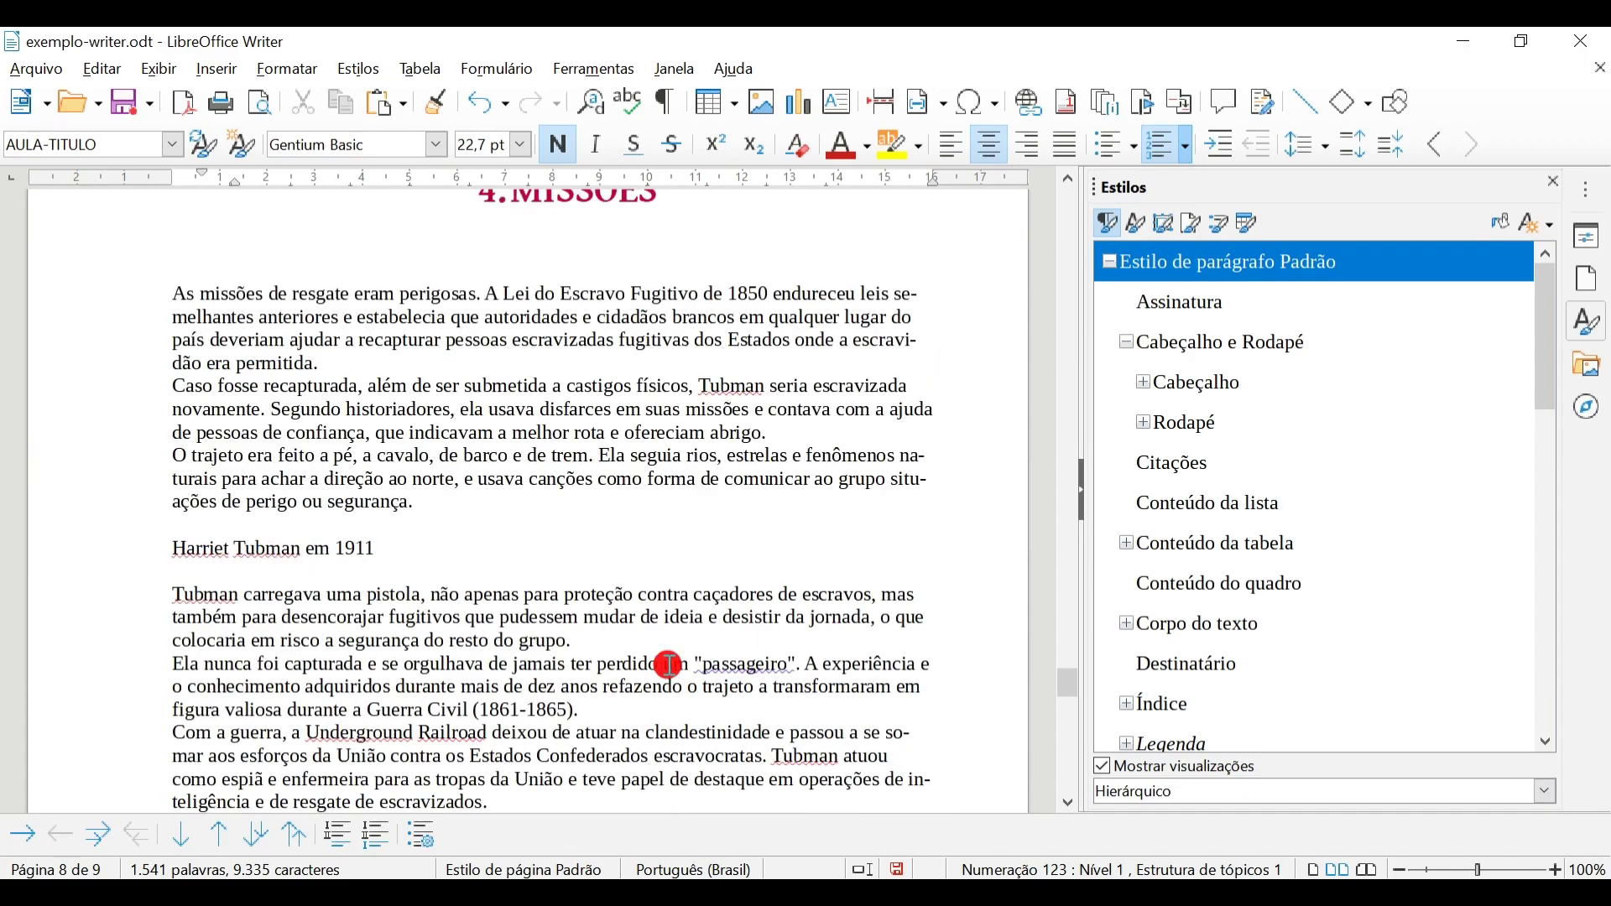
- Insert a line reading "Novo título" directly above BIBLIOGRAFIA and apply the AULA-TITULO style to it
scroll(667, 661, up, 6)
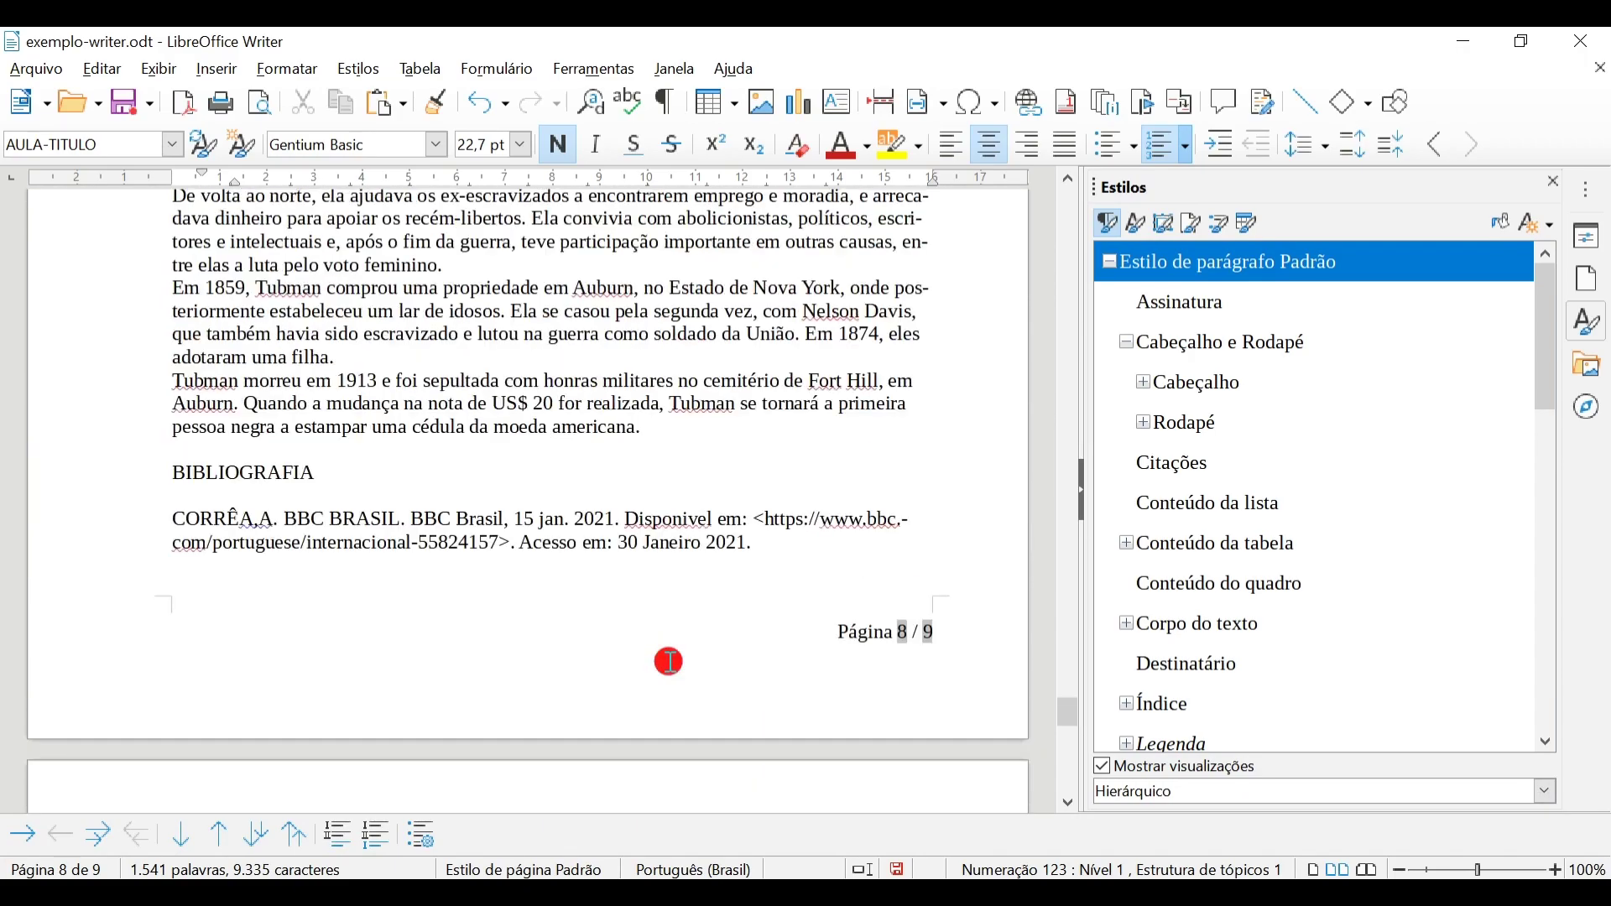
click(715, 441)
key(Return)
text(nOVO título)
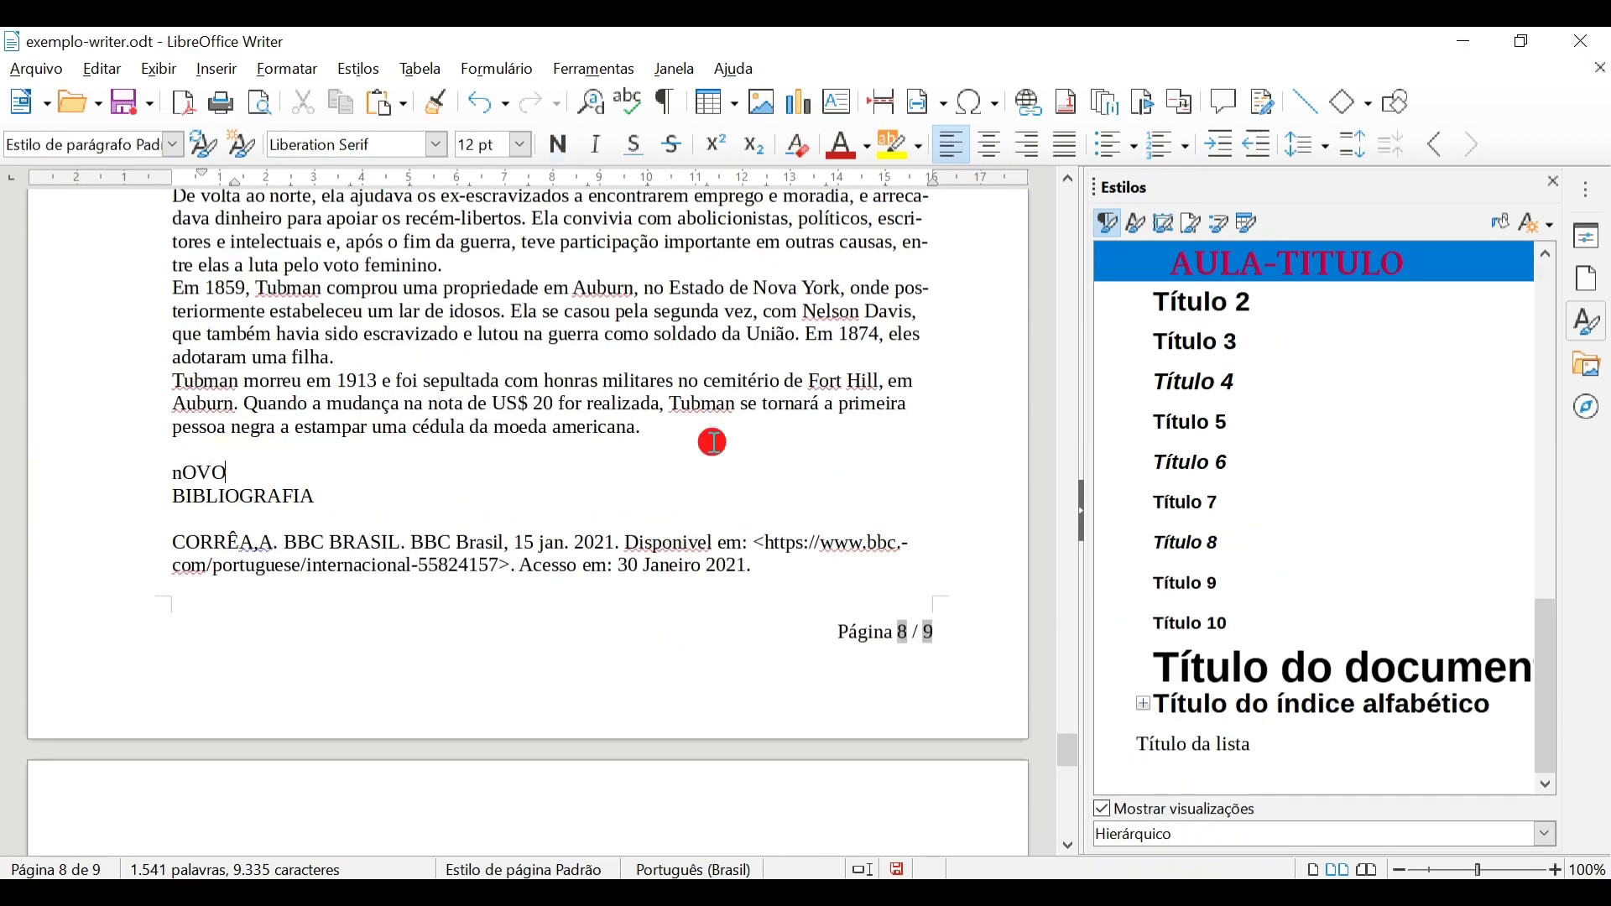
key(shift+Home)
scroll(1375, 557, down, 5)
scroll(1375, 557, down, 1)
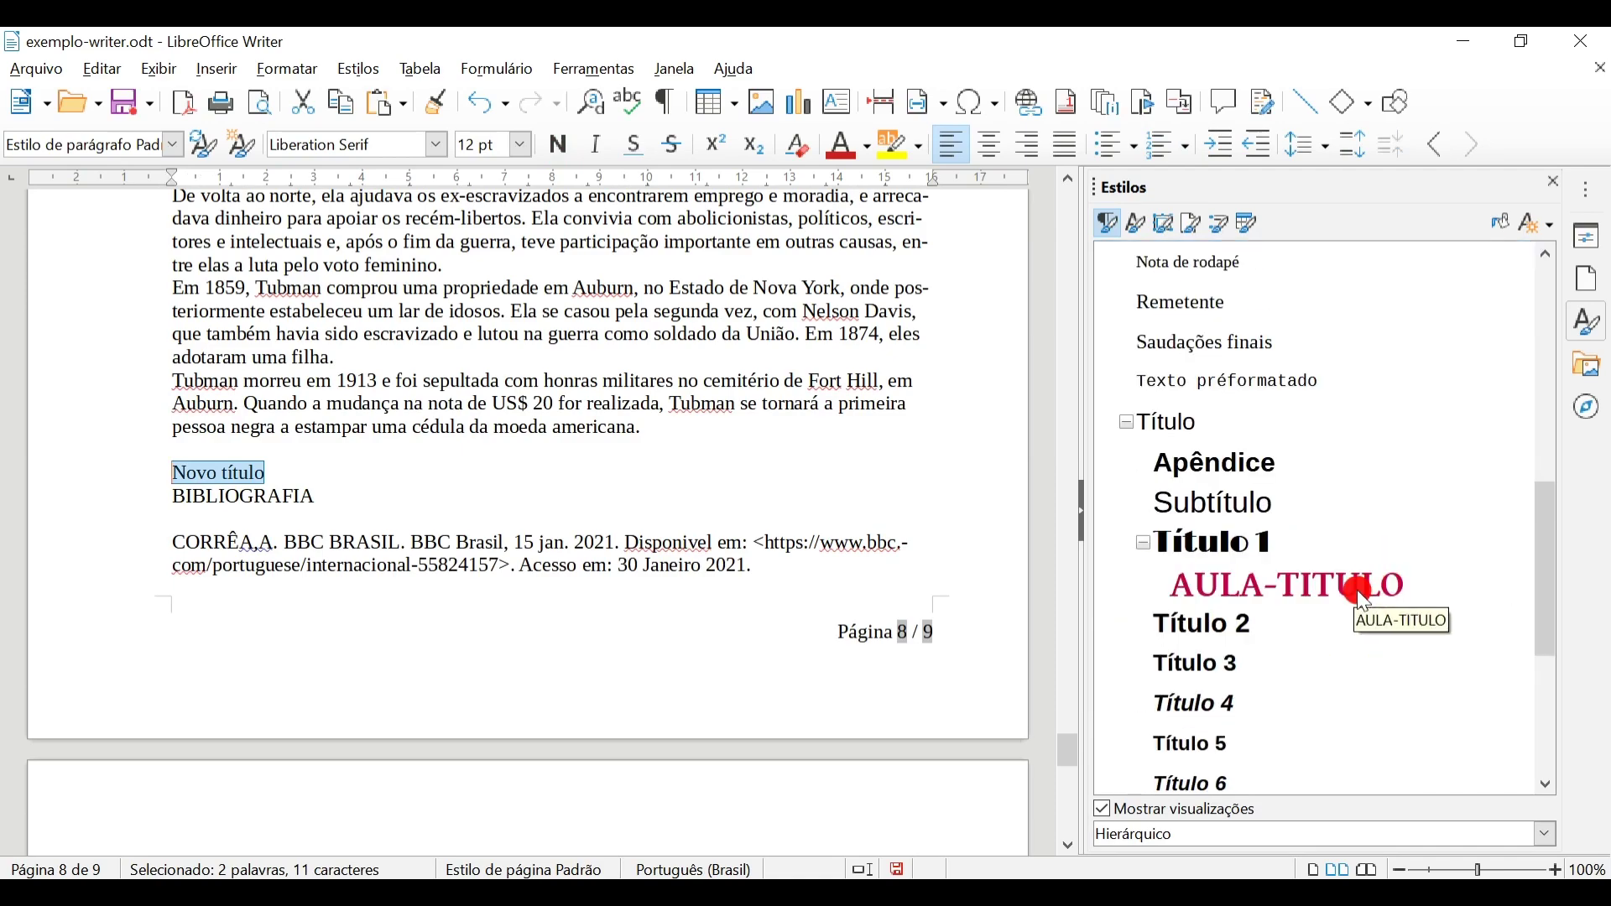
double_click(1357, 589)
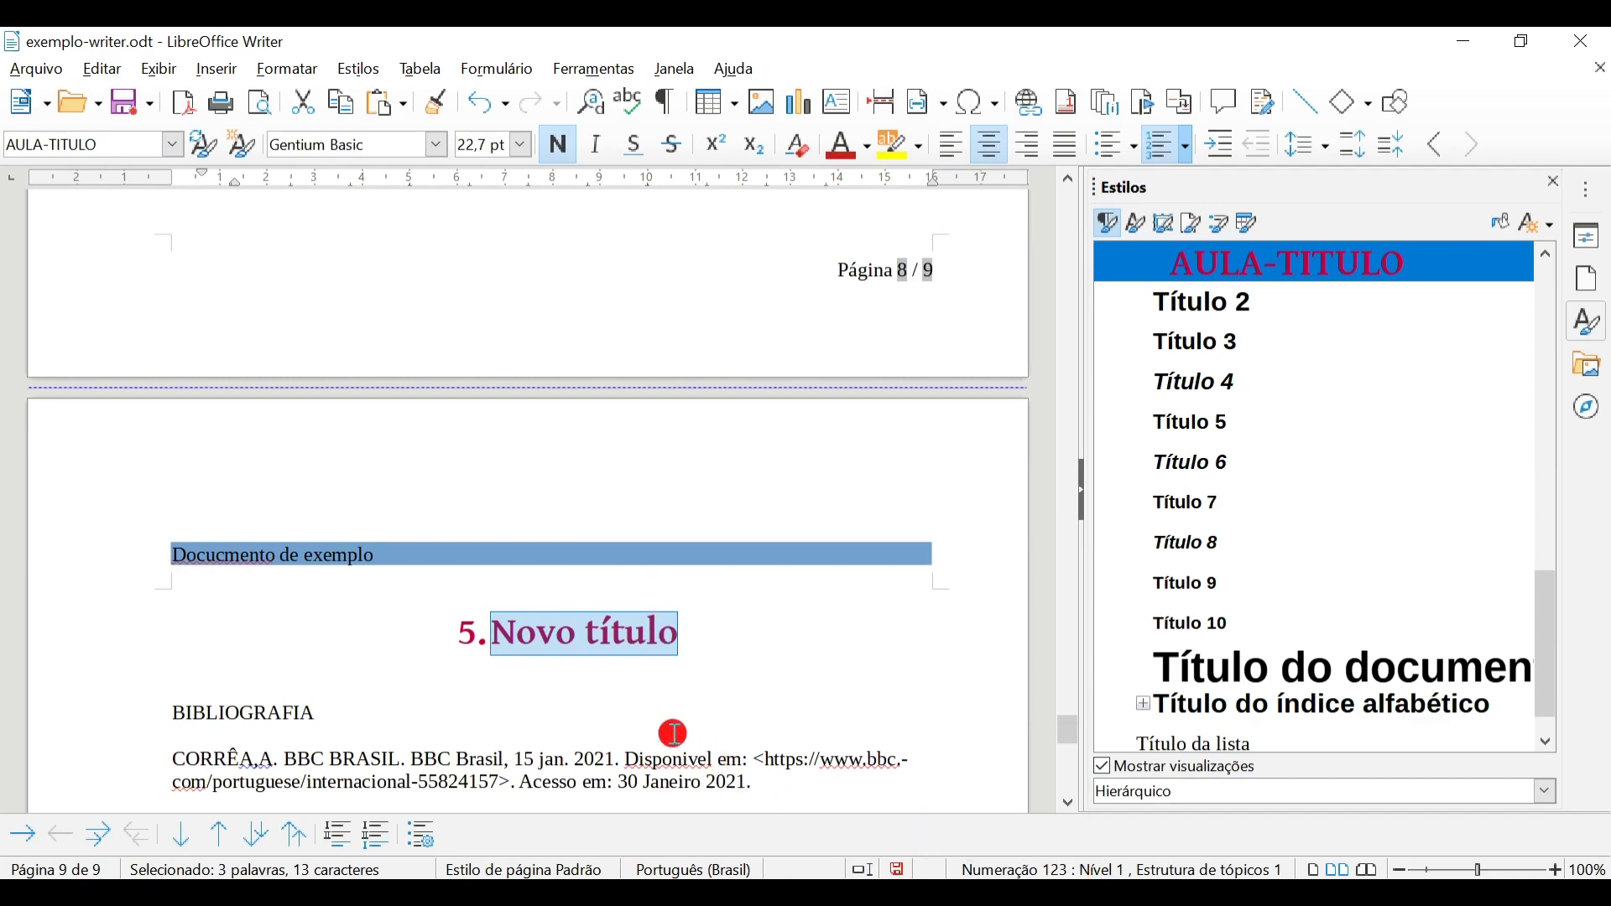
right_click(1361, 260)
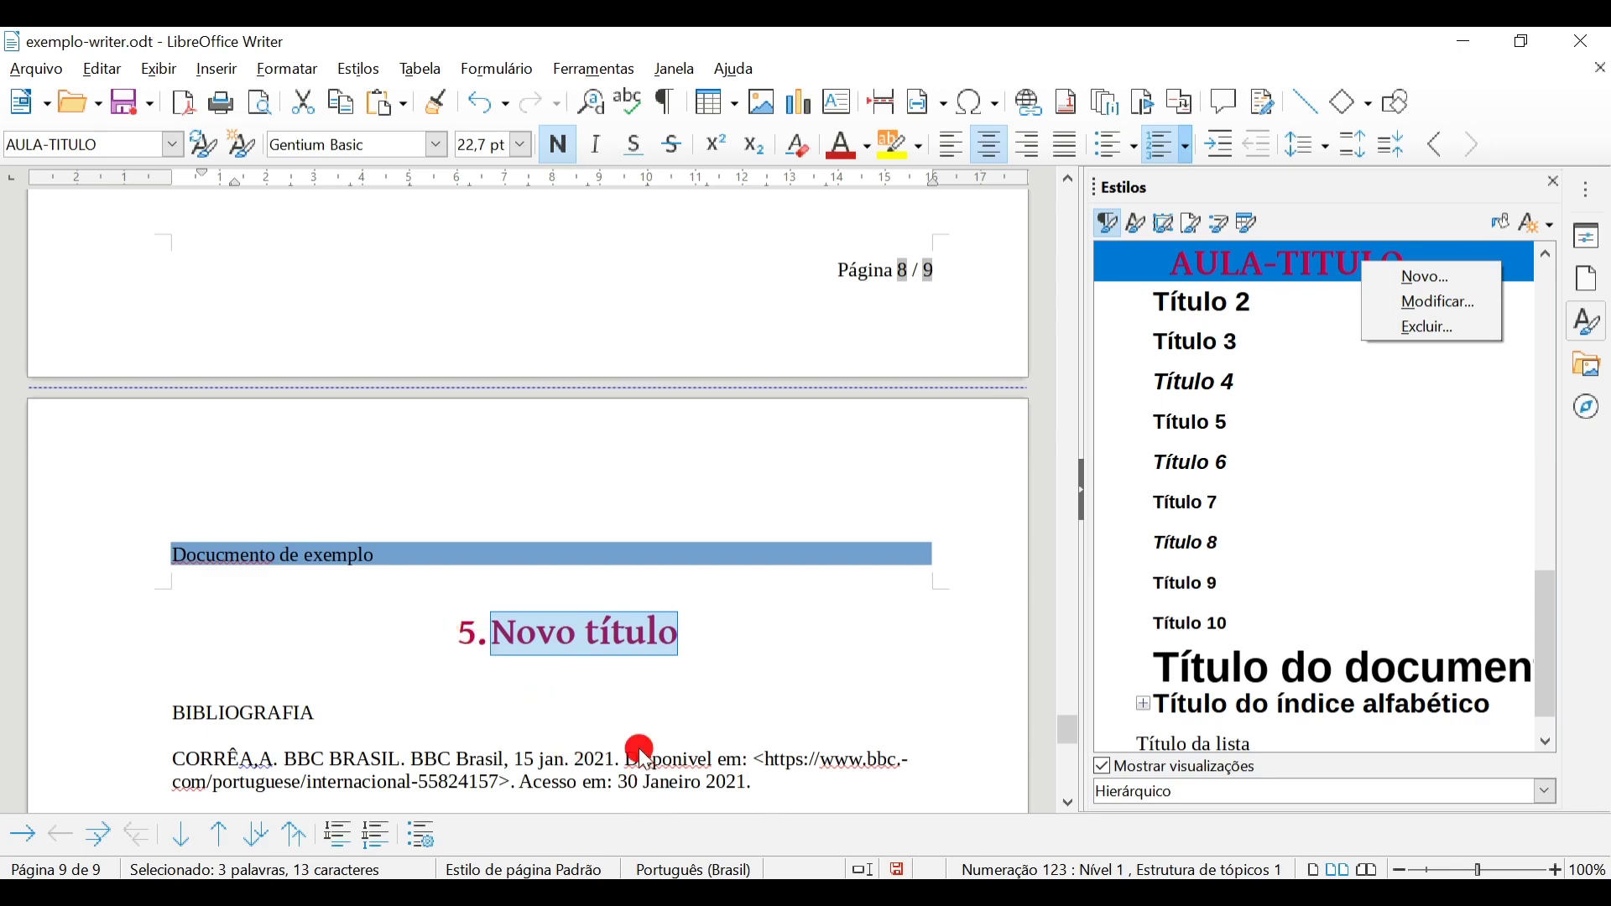
click(708, 674)
click(776, 678)
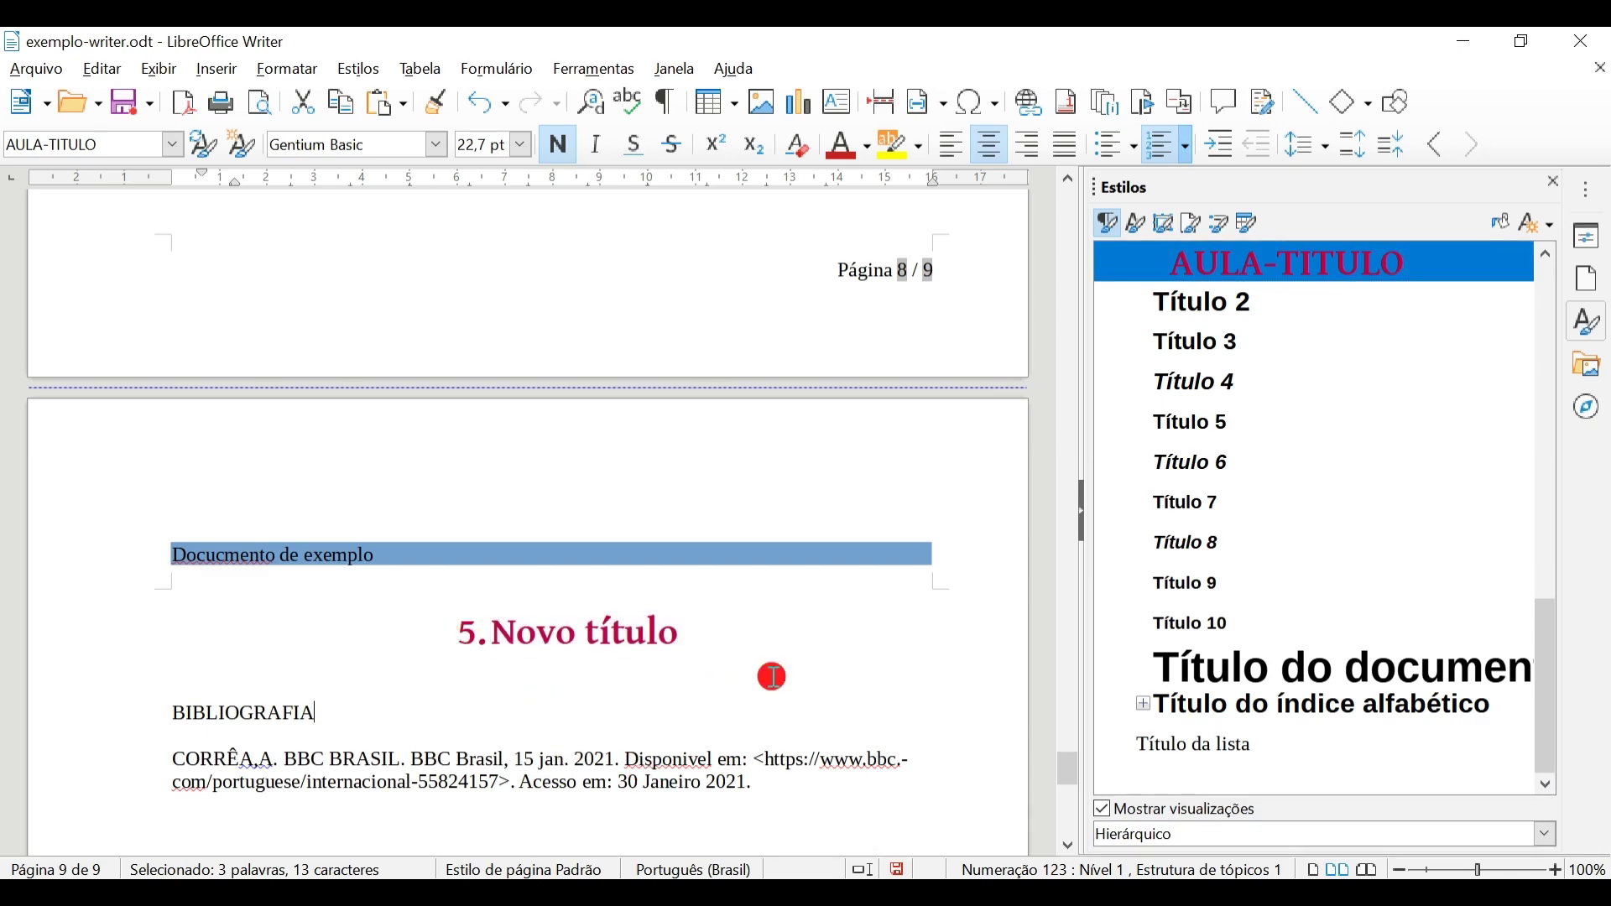
- Open the Estilo de parágrafo Padrão style for modification and set its font to Arial
scroll(781, 676, up, 7)
drag(1067, 730, 1083, 381)
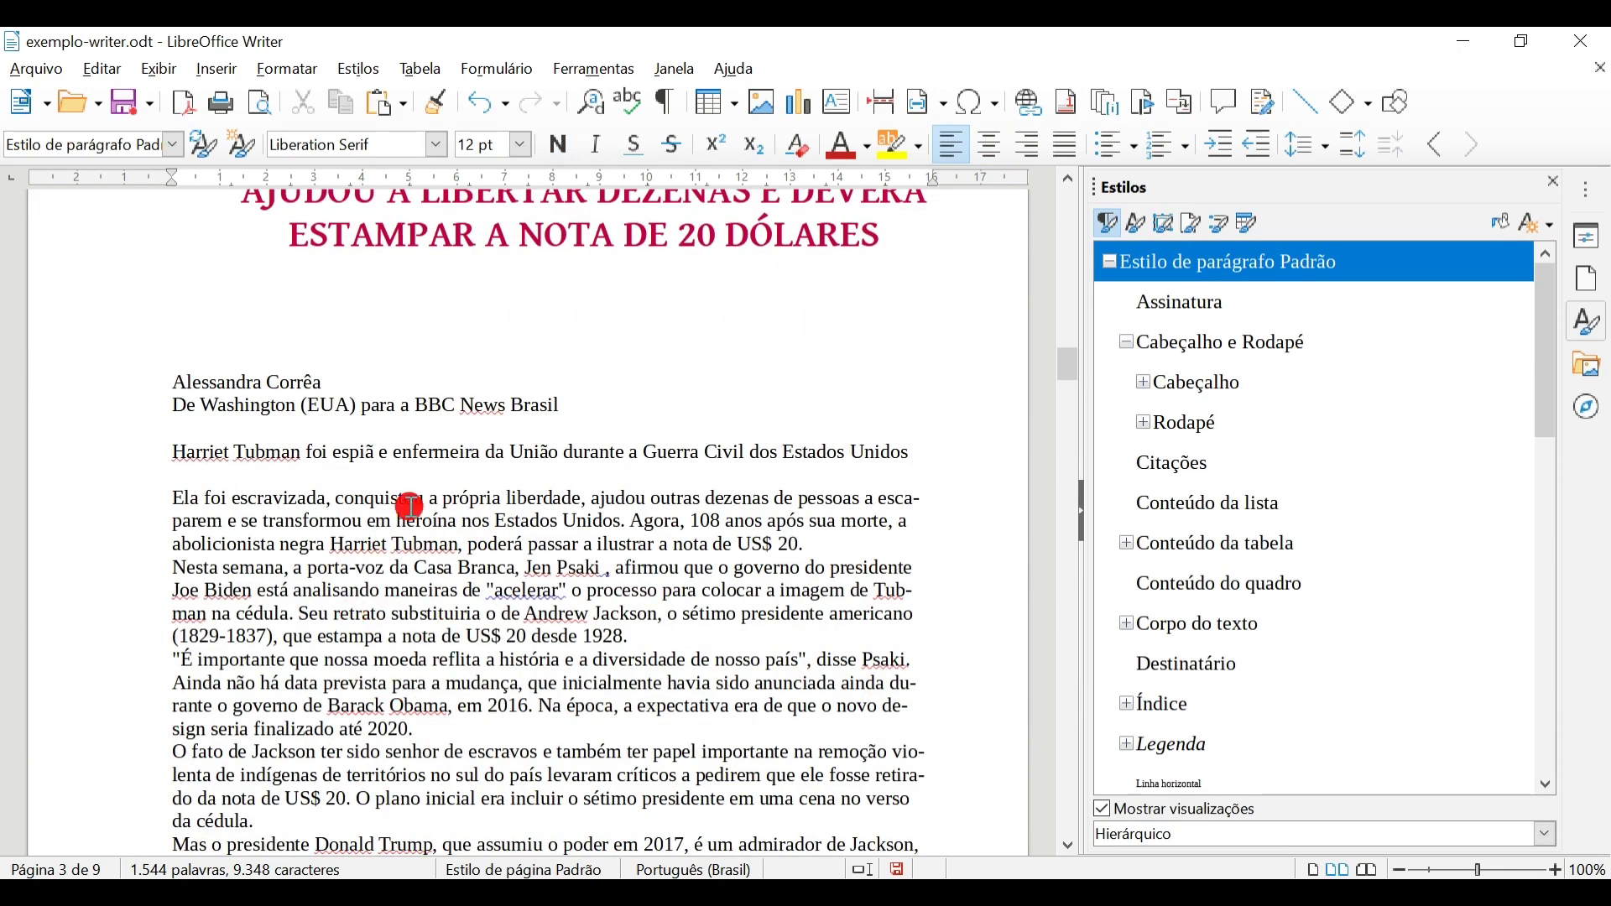
scroll(521, 561, down, 15)
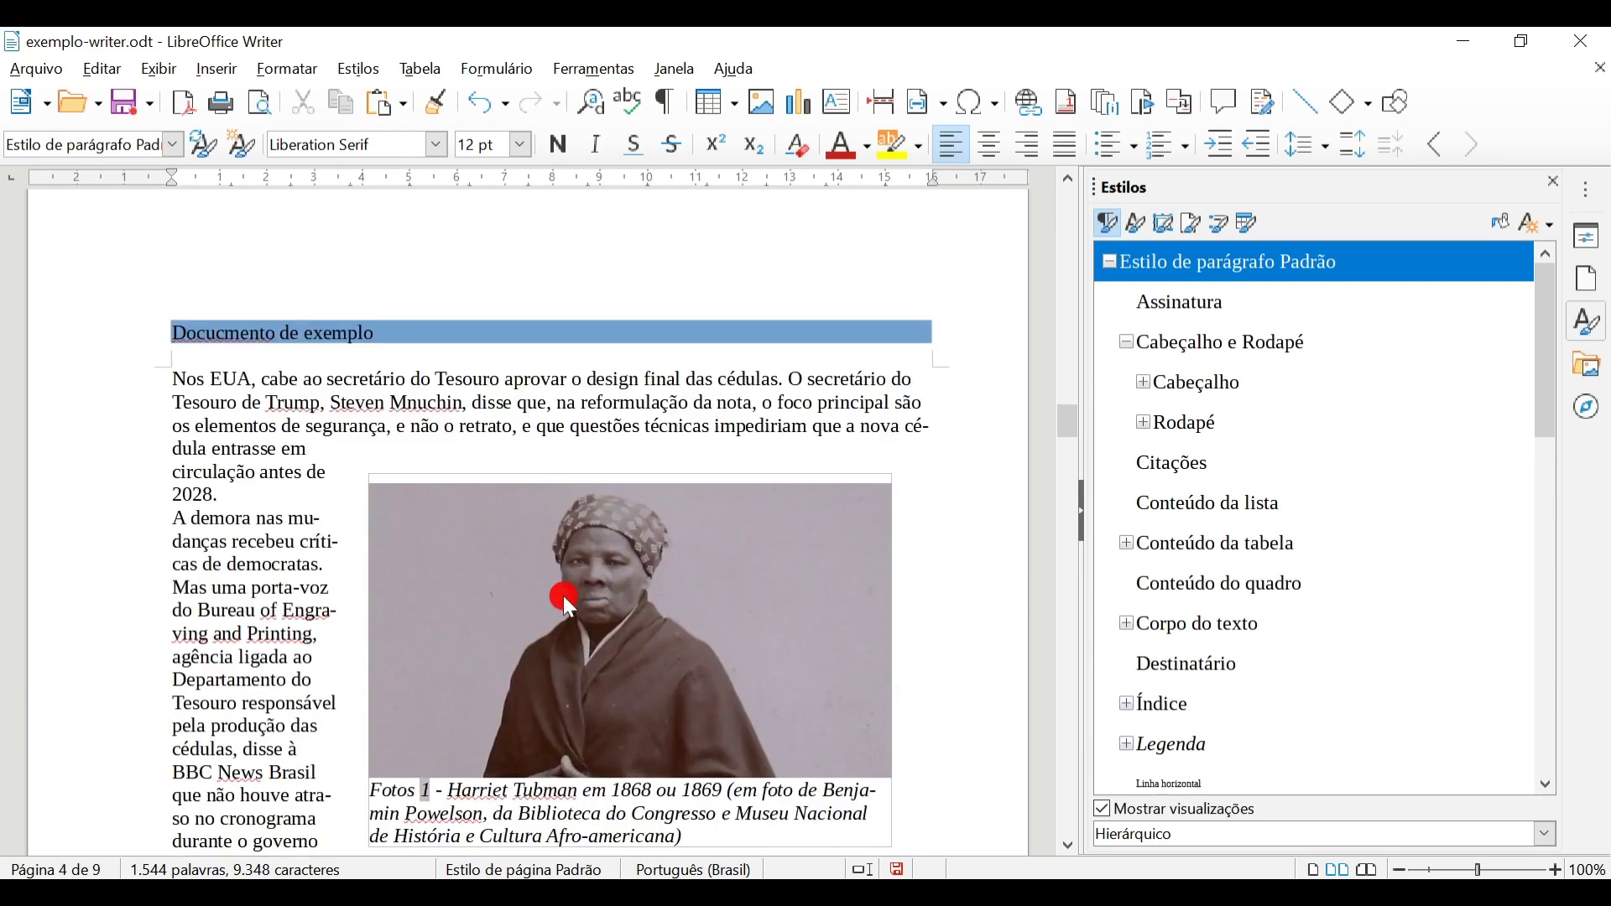
scroll(404, 385, up, 15)
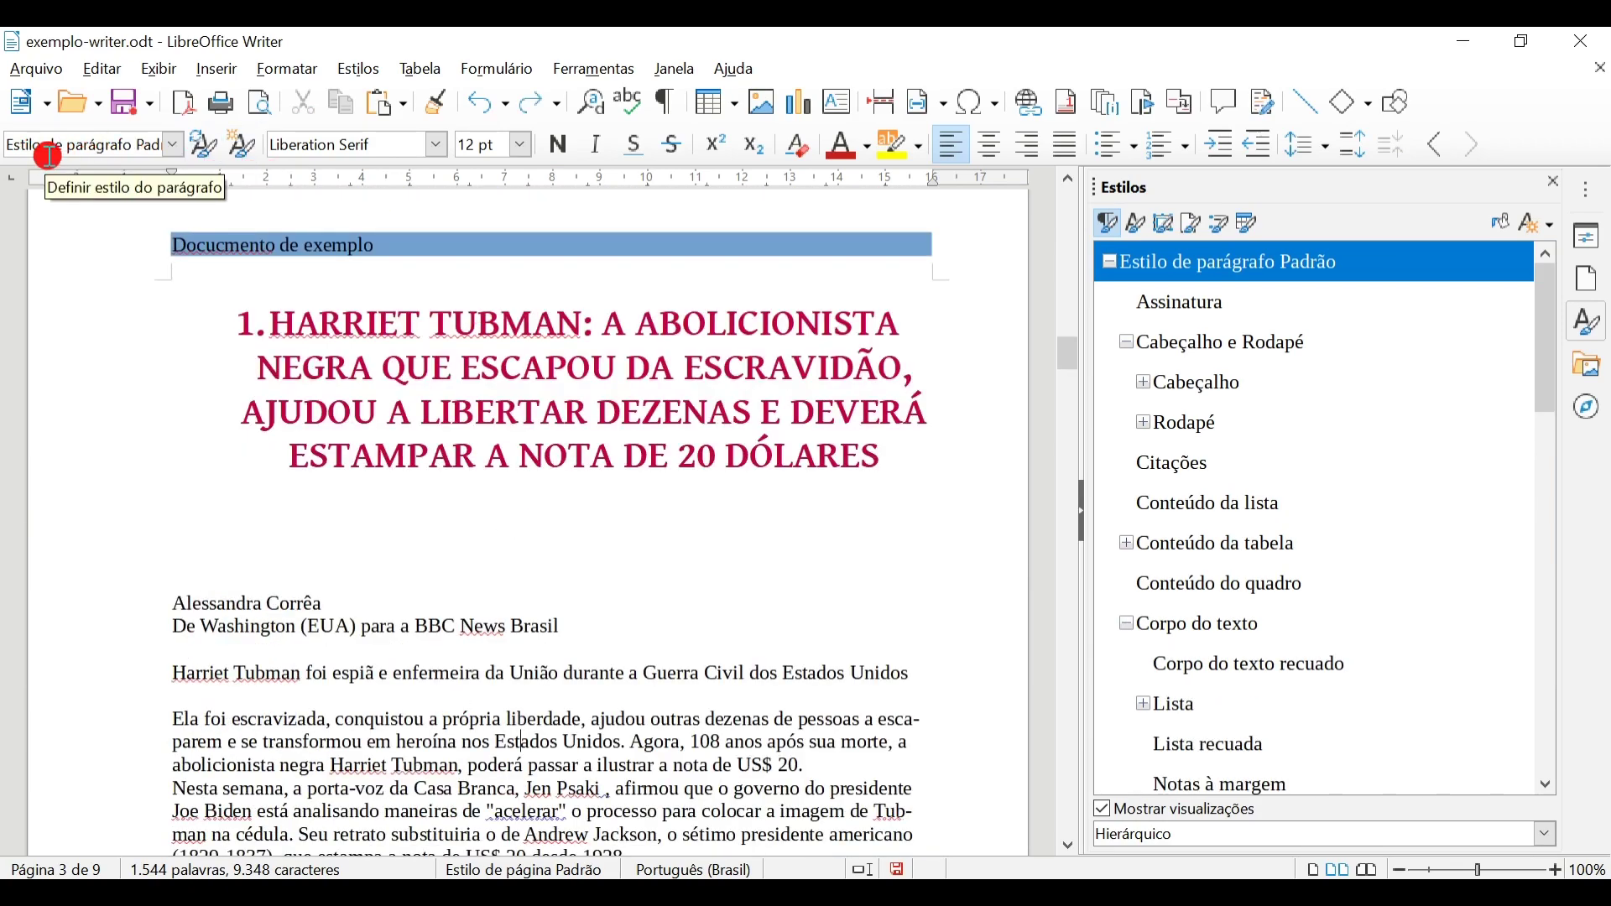
right_click(1406, 271)
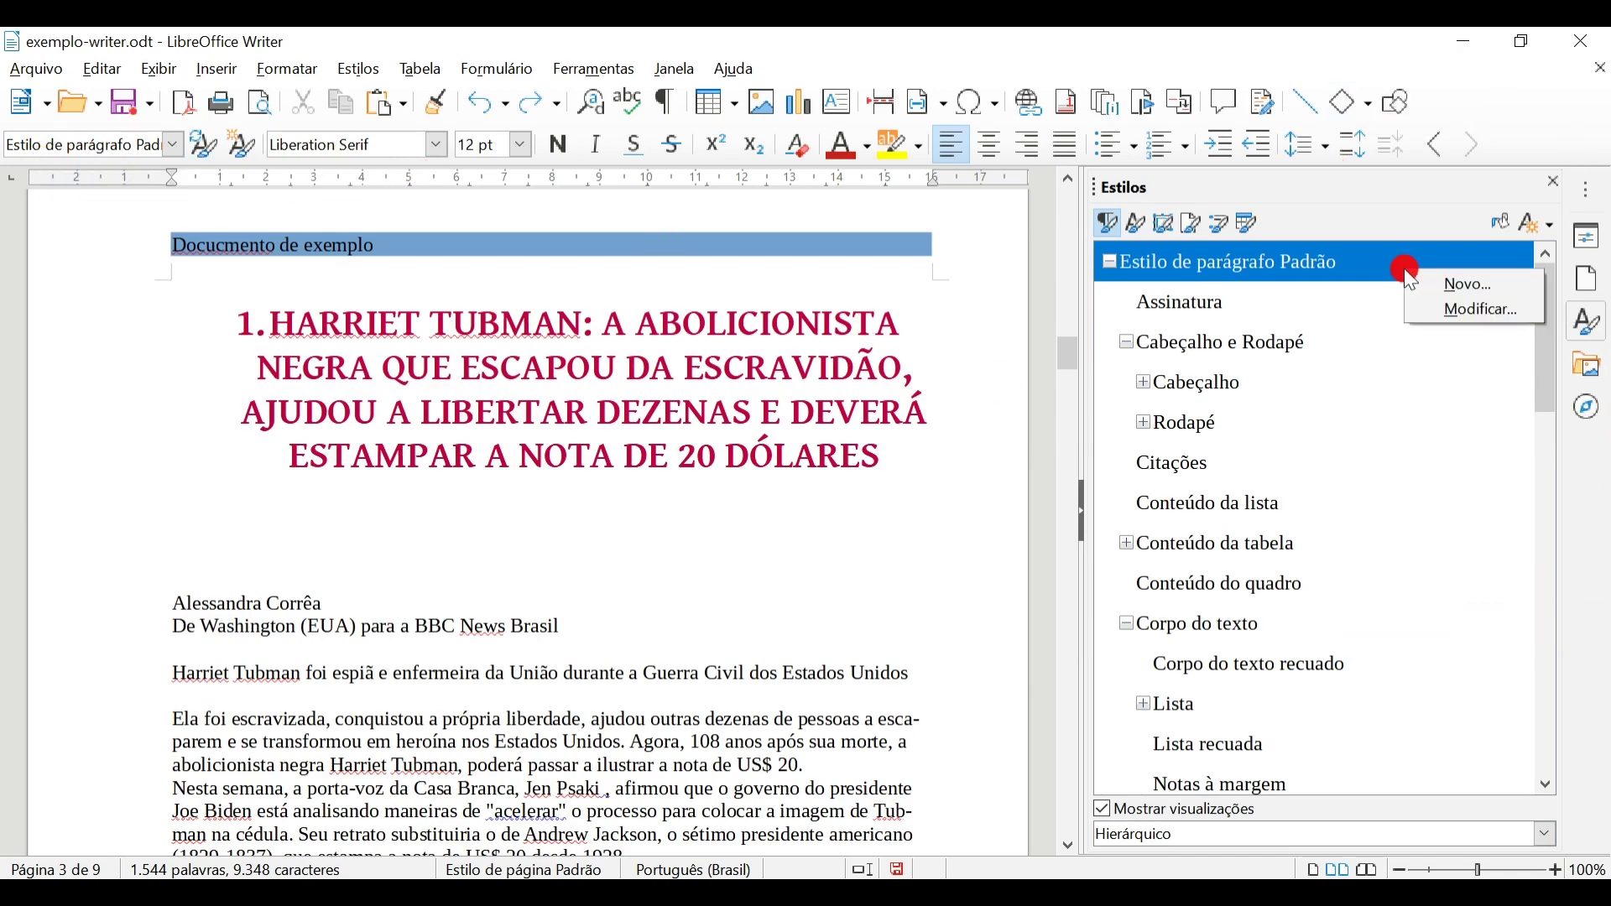
click(1452, 287)
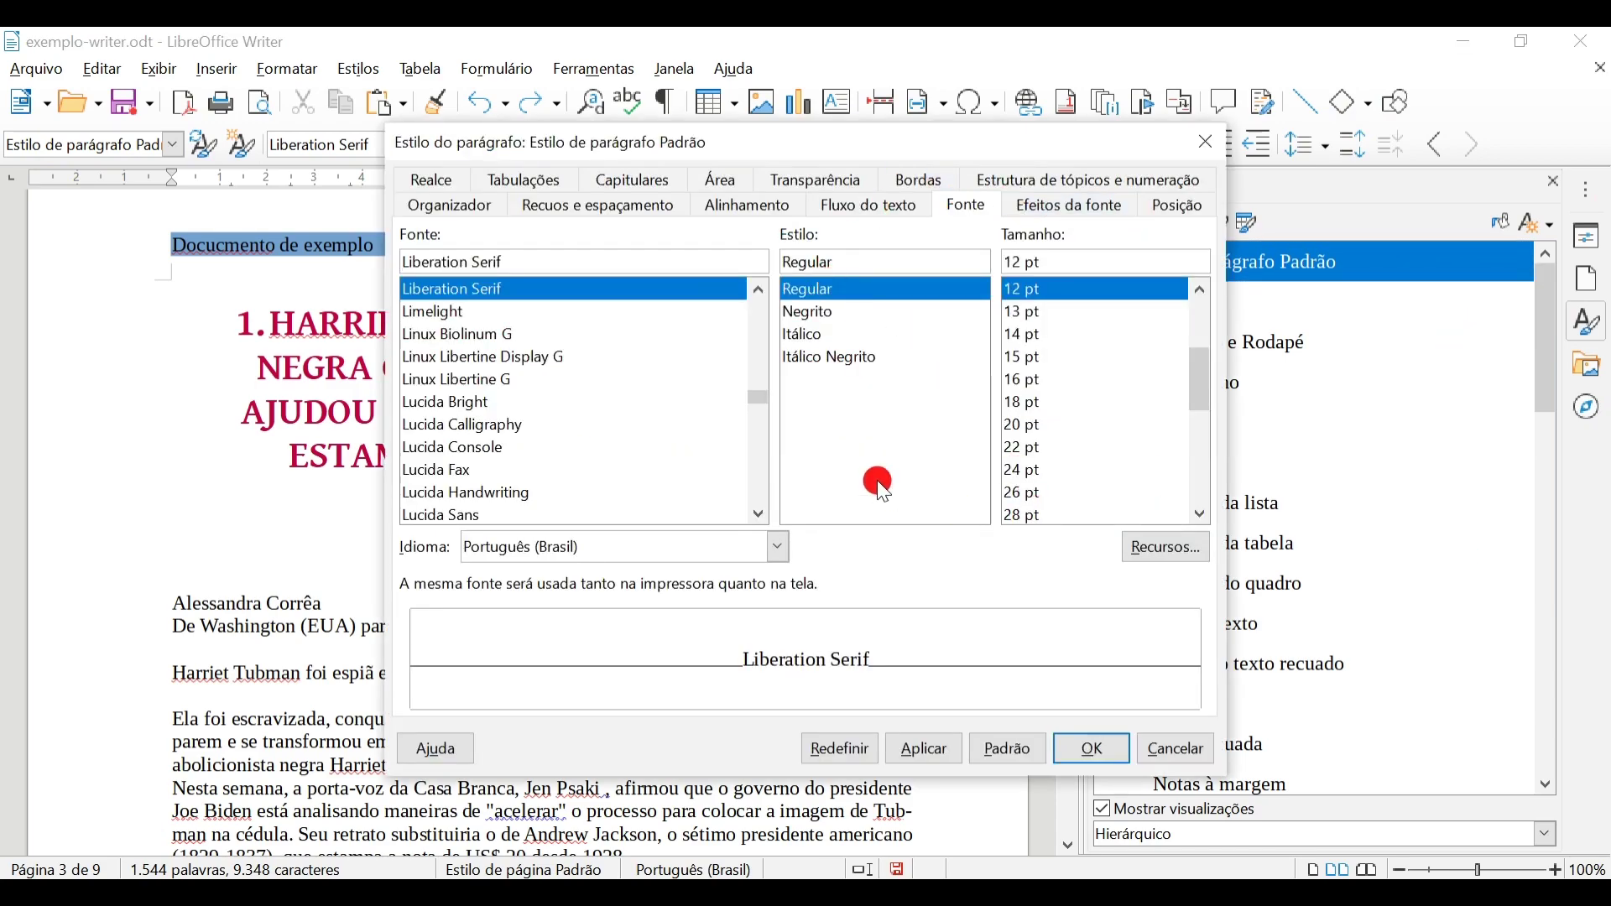
drag(746, 382, 758, 294)
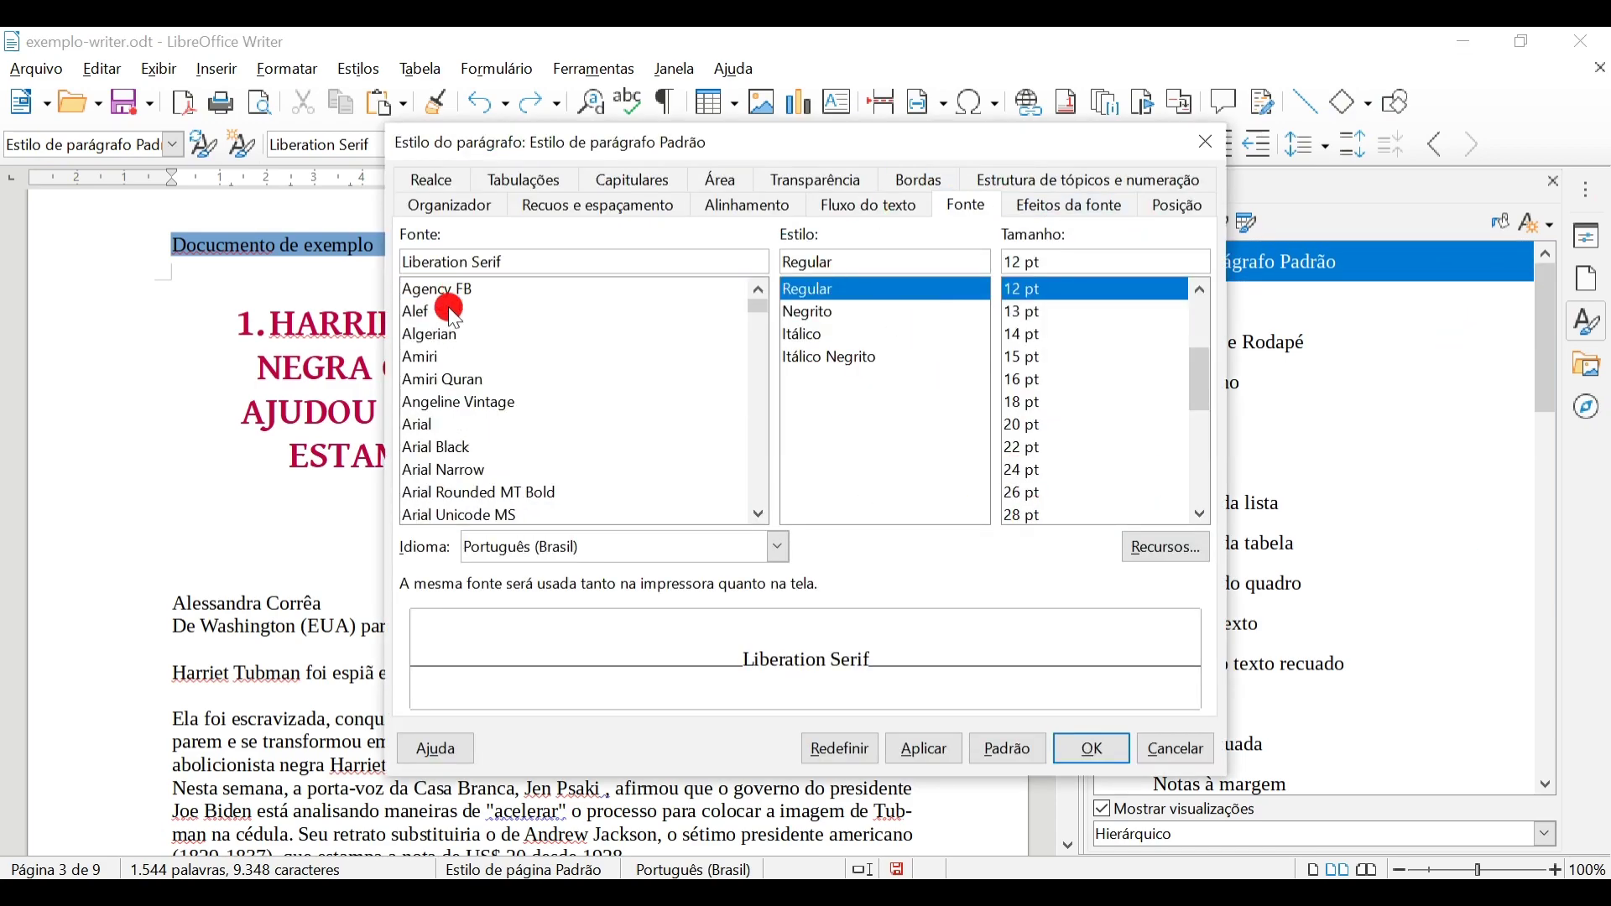
click(453, 426)
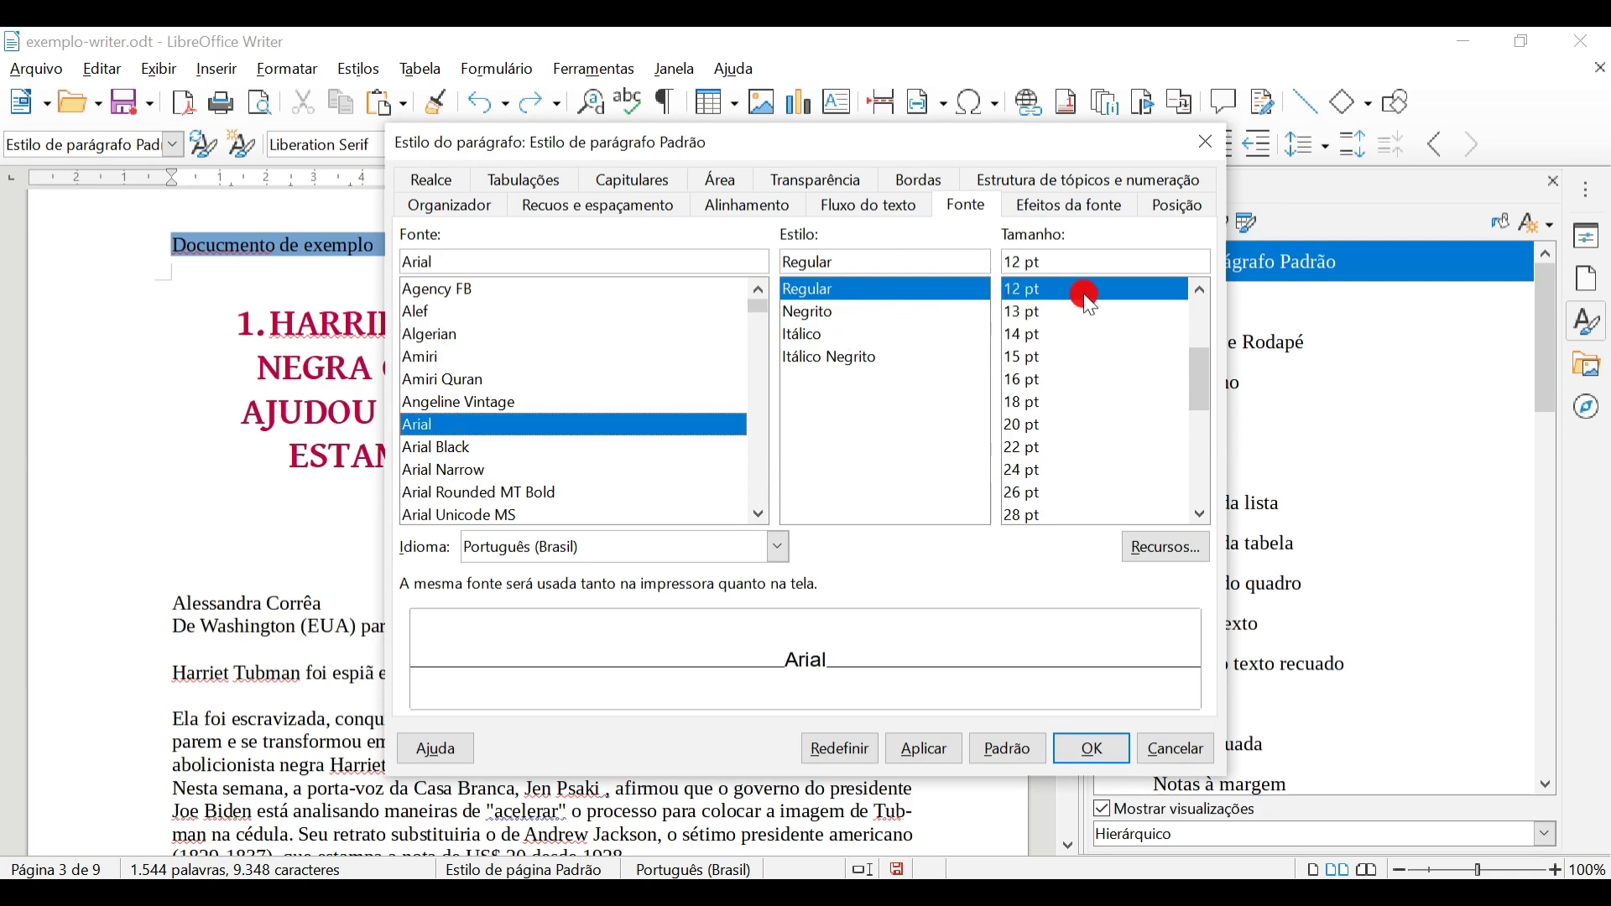
- Set the style's first-line indent to 1.5 cm and its spacing above and below the paragraph to 0.50 cm
click(600, 206)
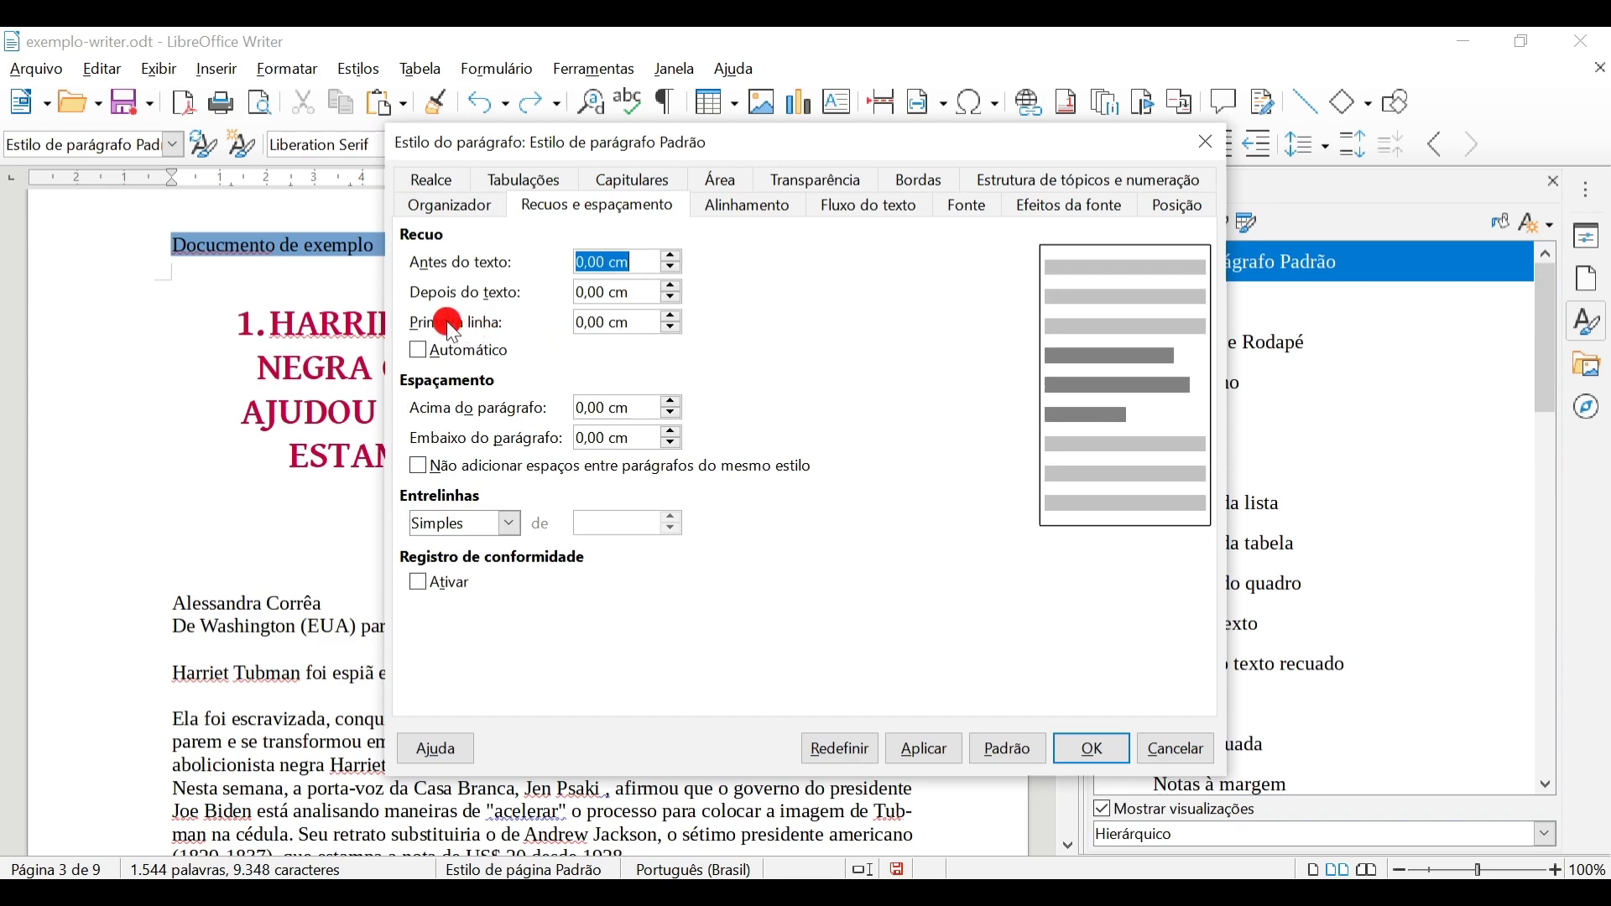
click(480, 322)
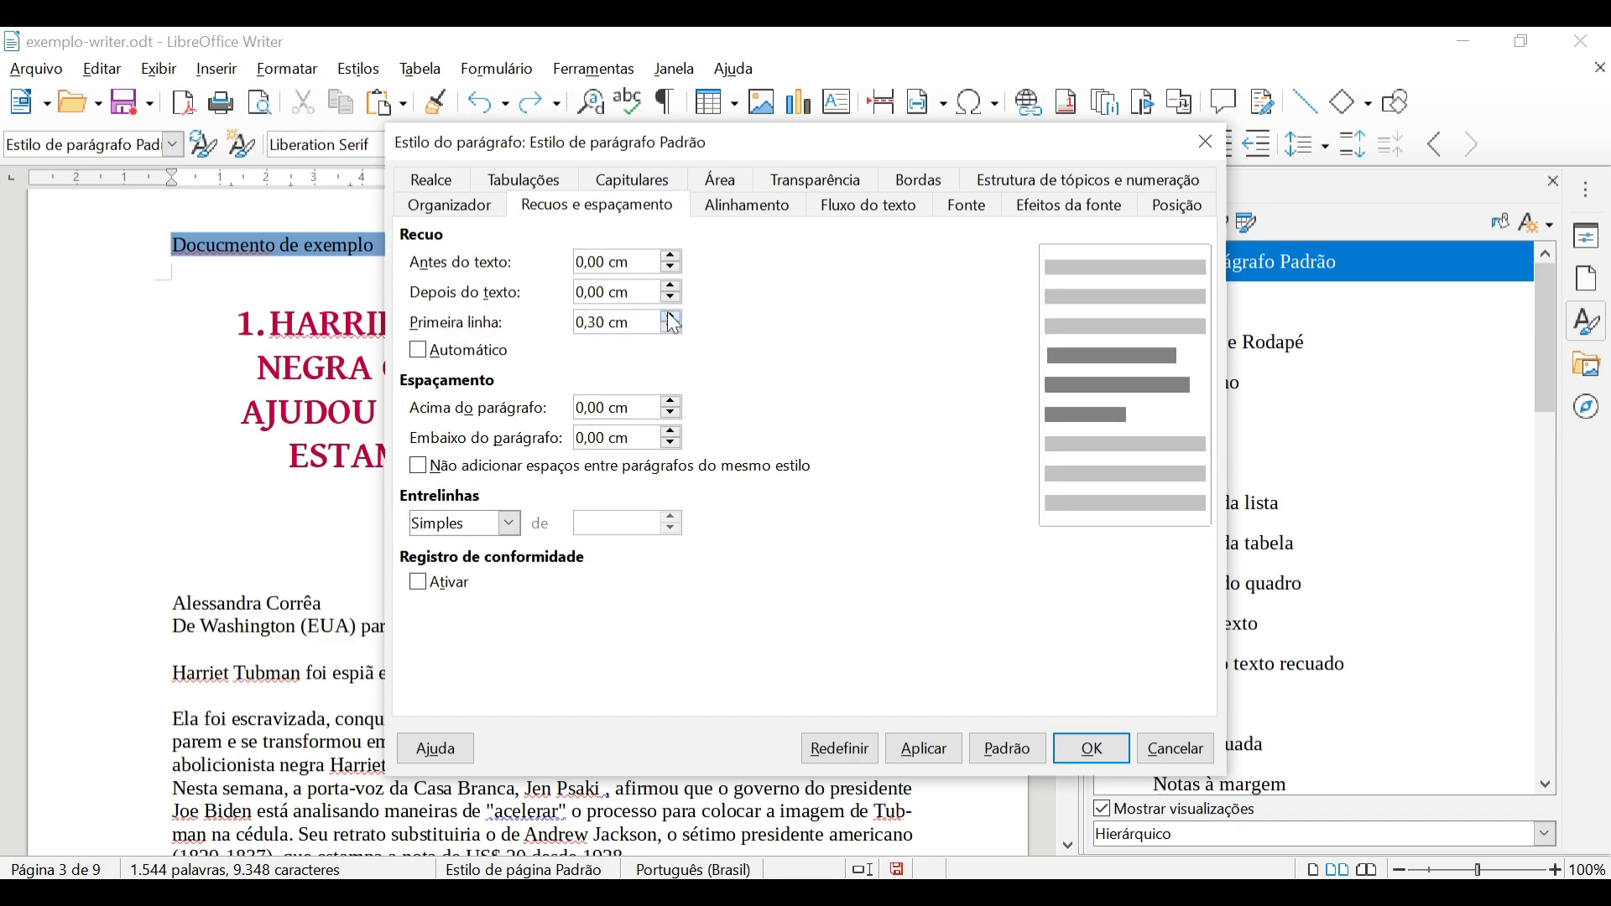
text(1,5)
key(Tab)
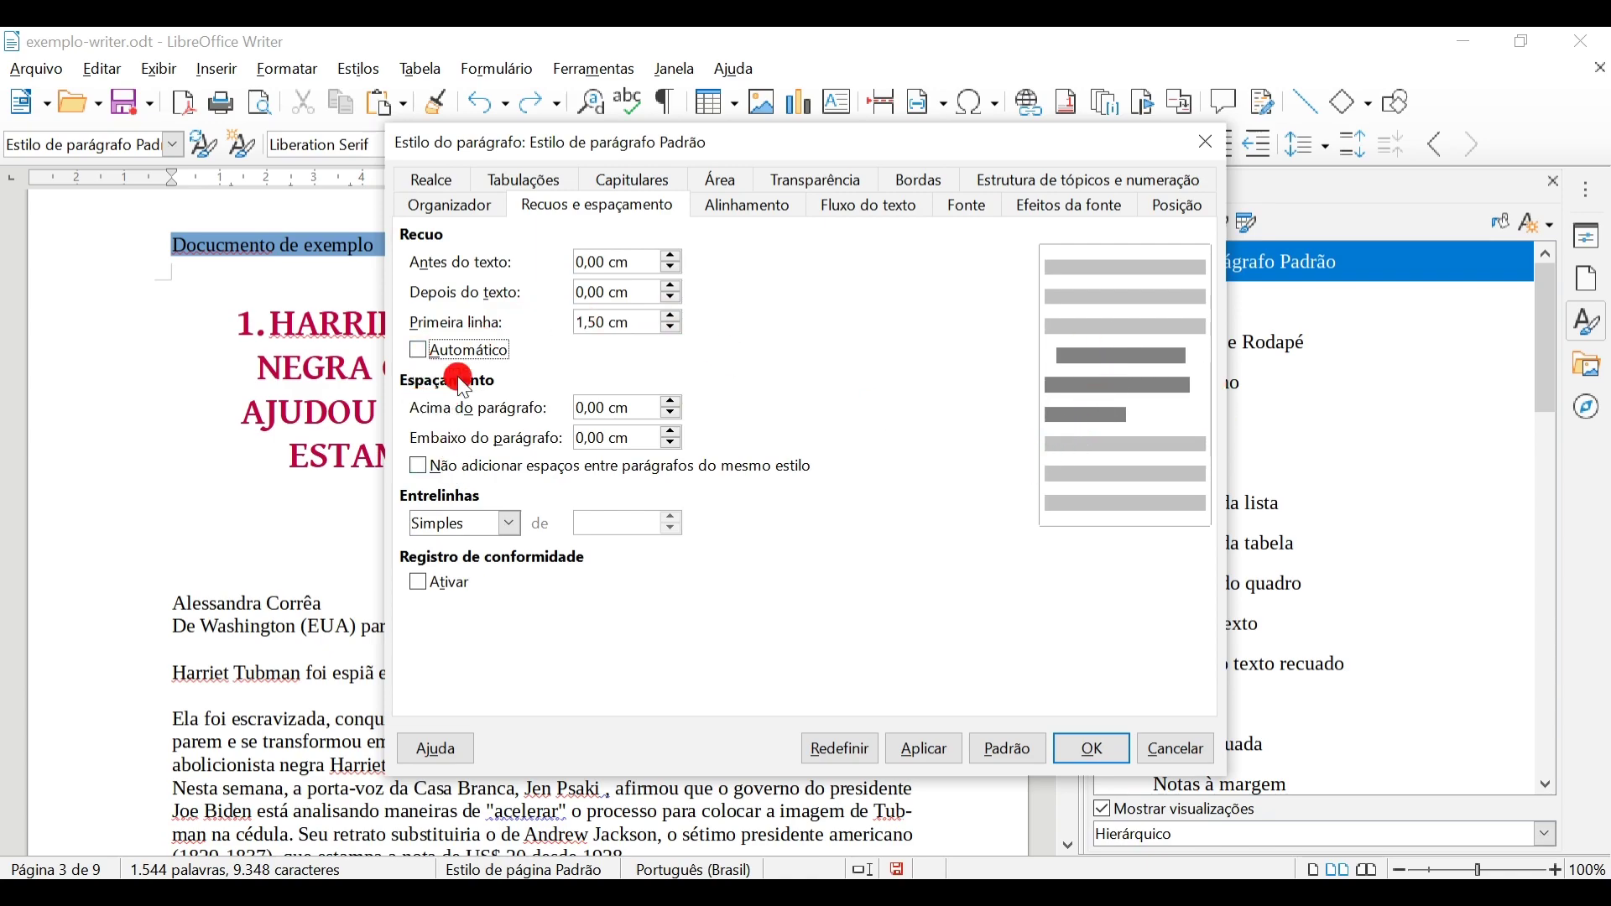
click(678, 397)
click(676, 433)
click(677, 433)
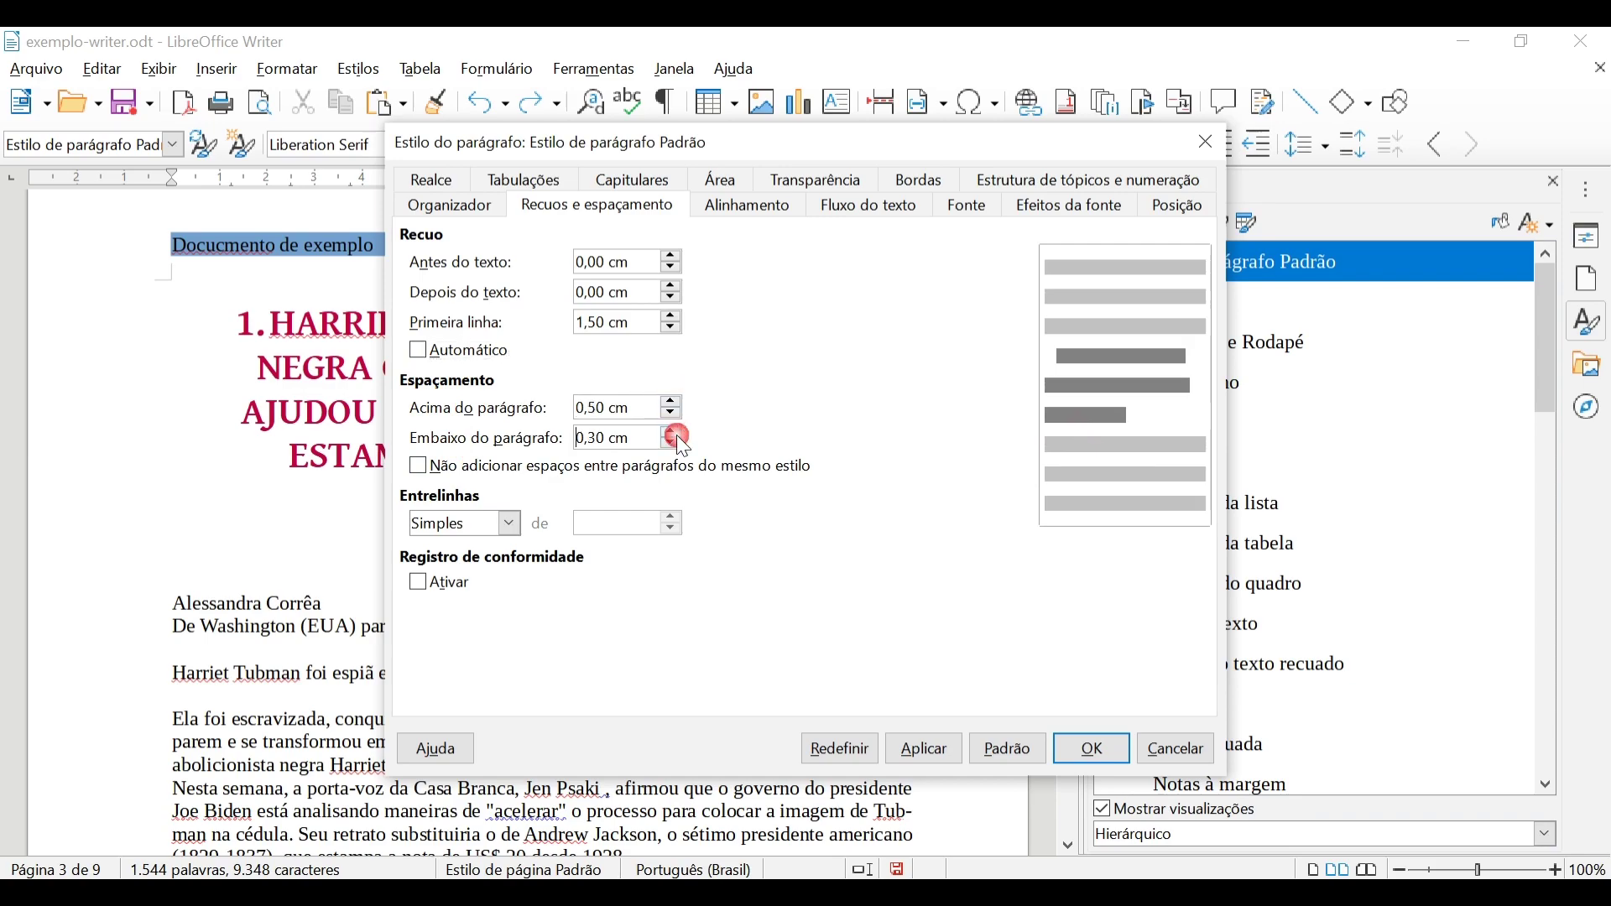
click(676, 434)
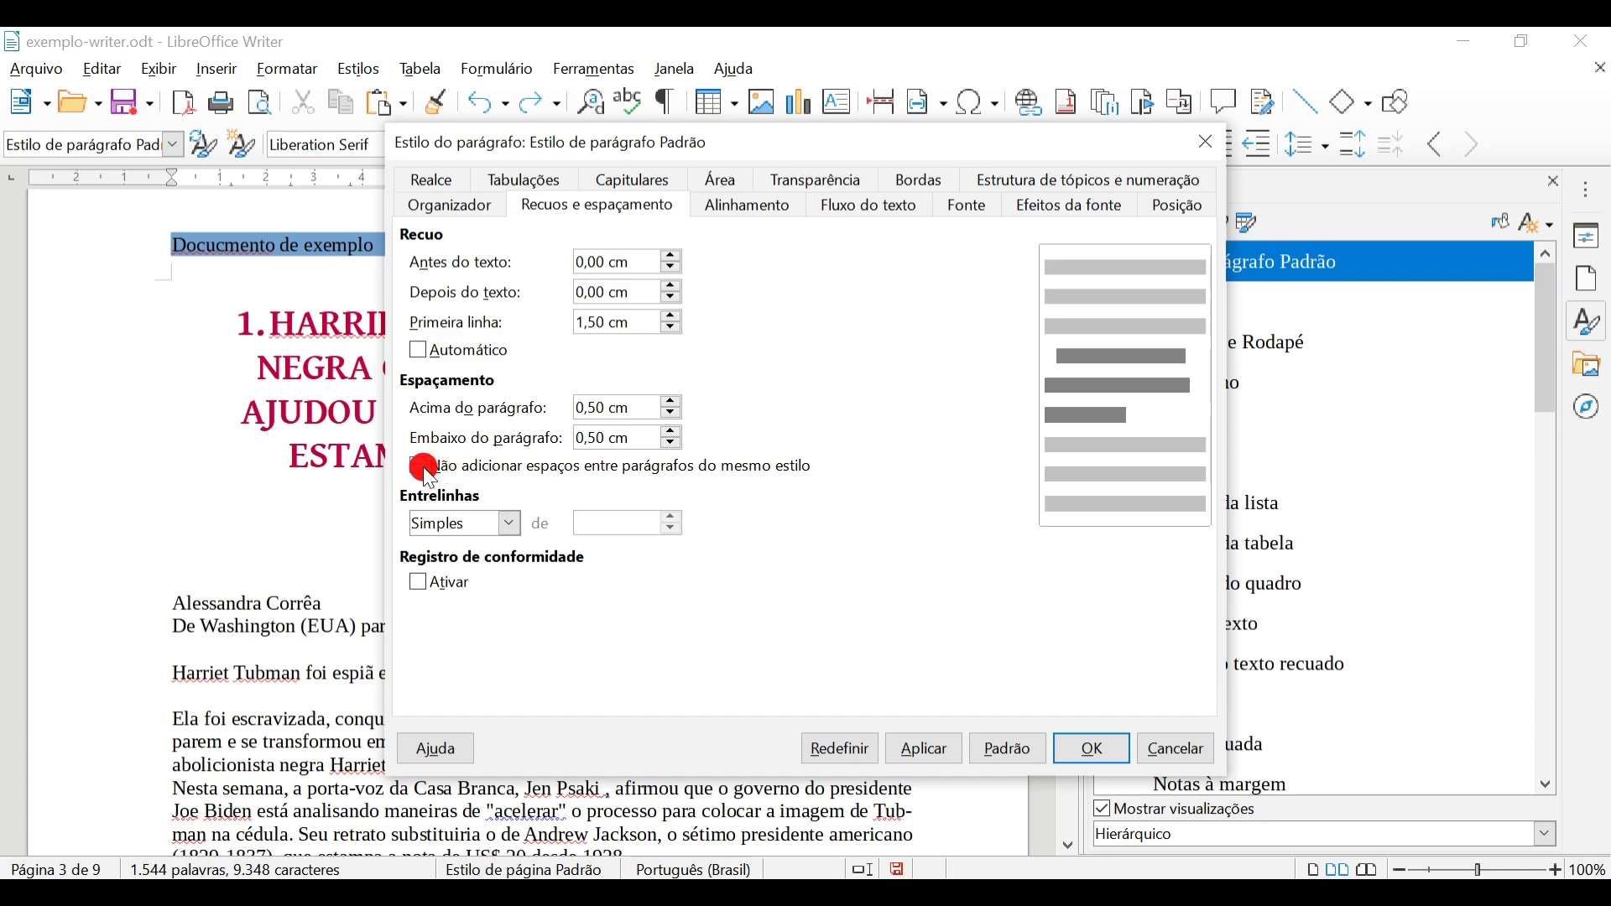
- Set the style's line spacing to 1.5 lines and its alignment to justified
click(508, 526)
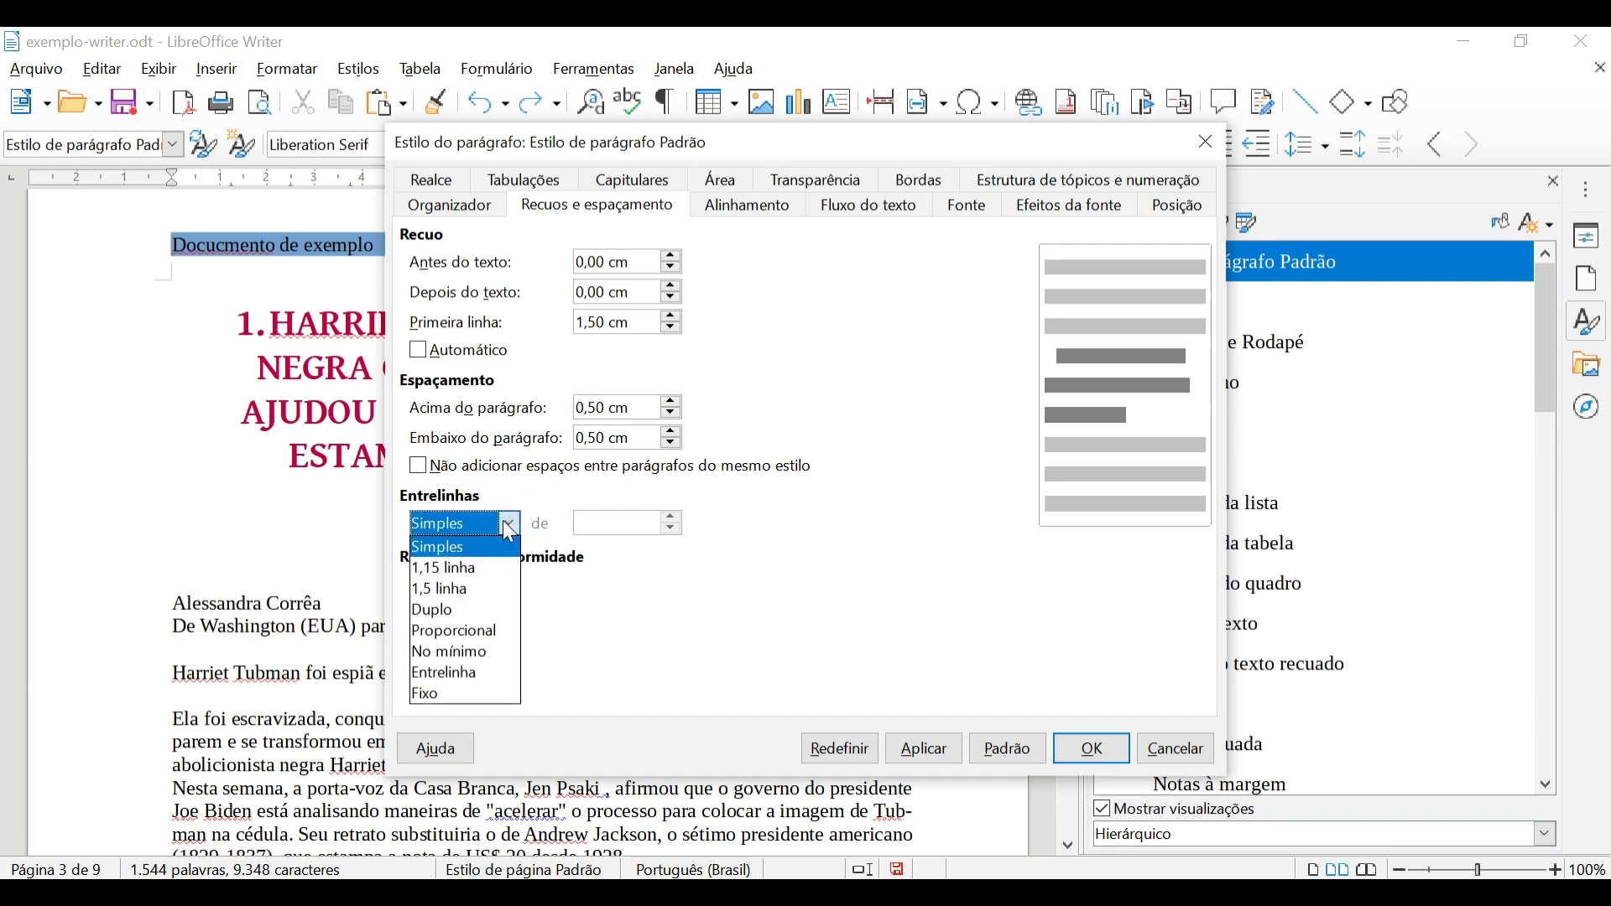
click(503, 588)
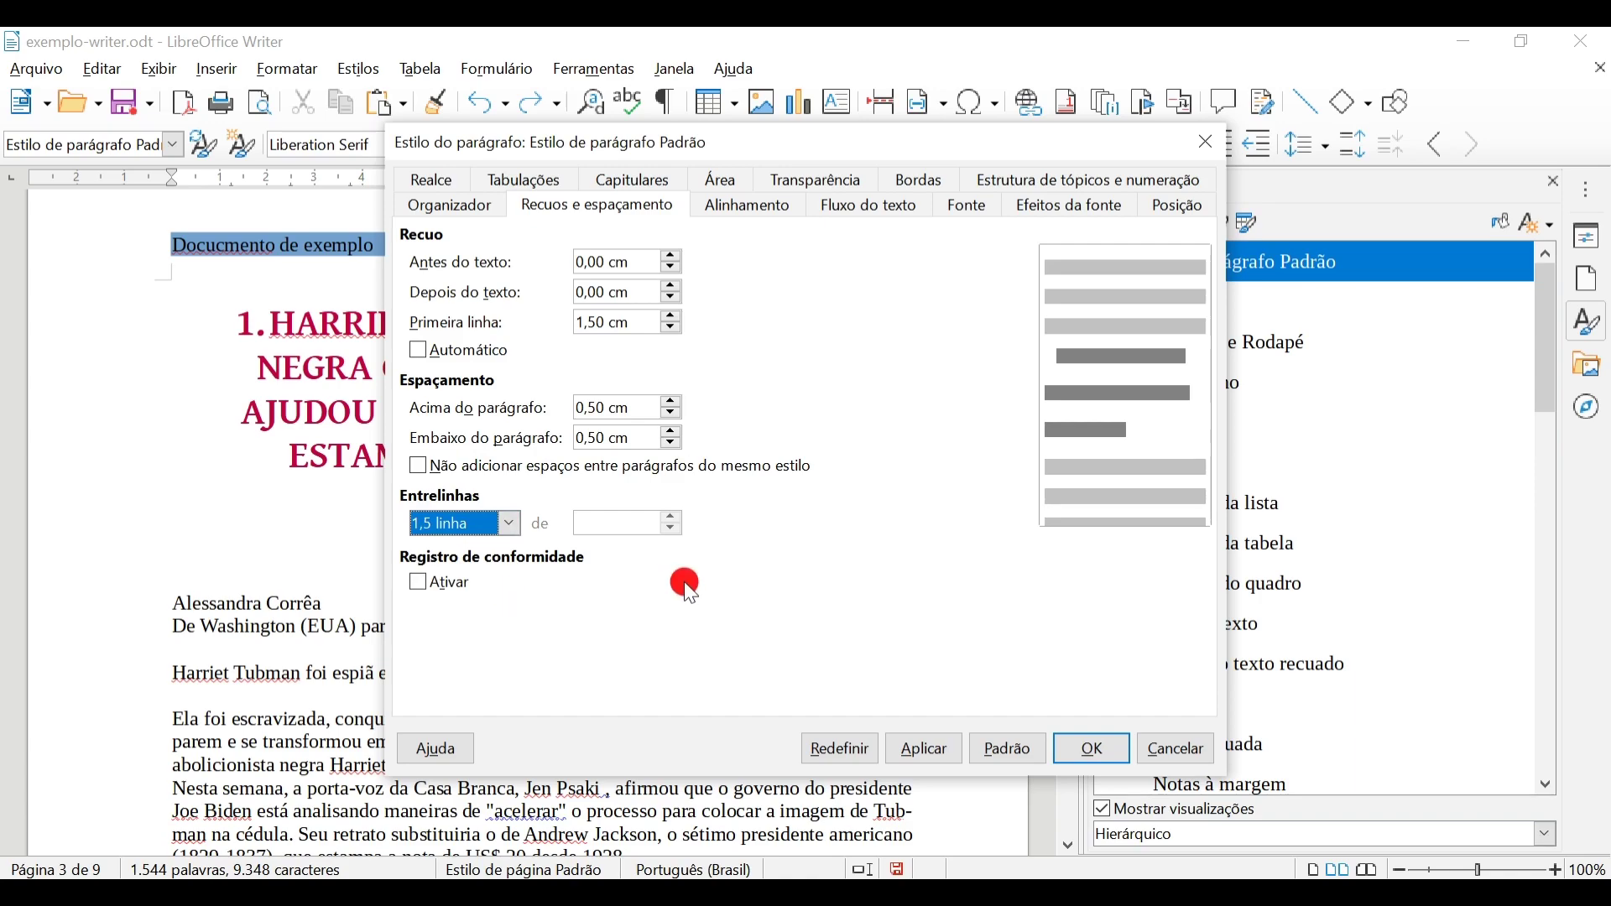
click(764, 207)
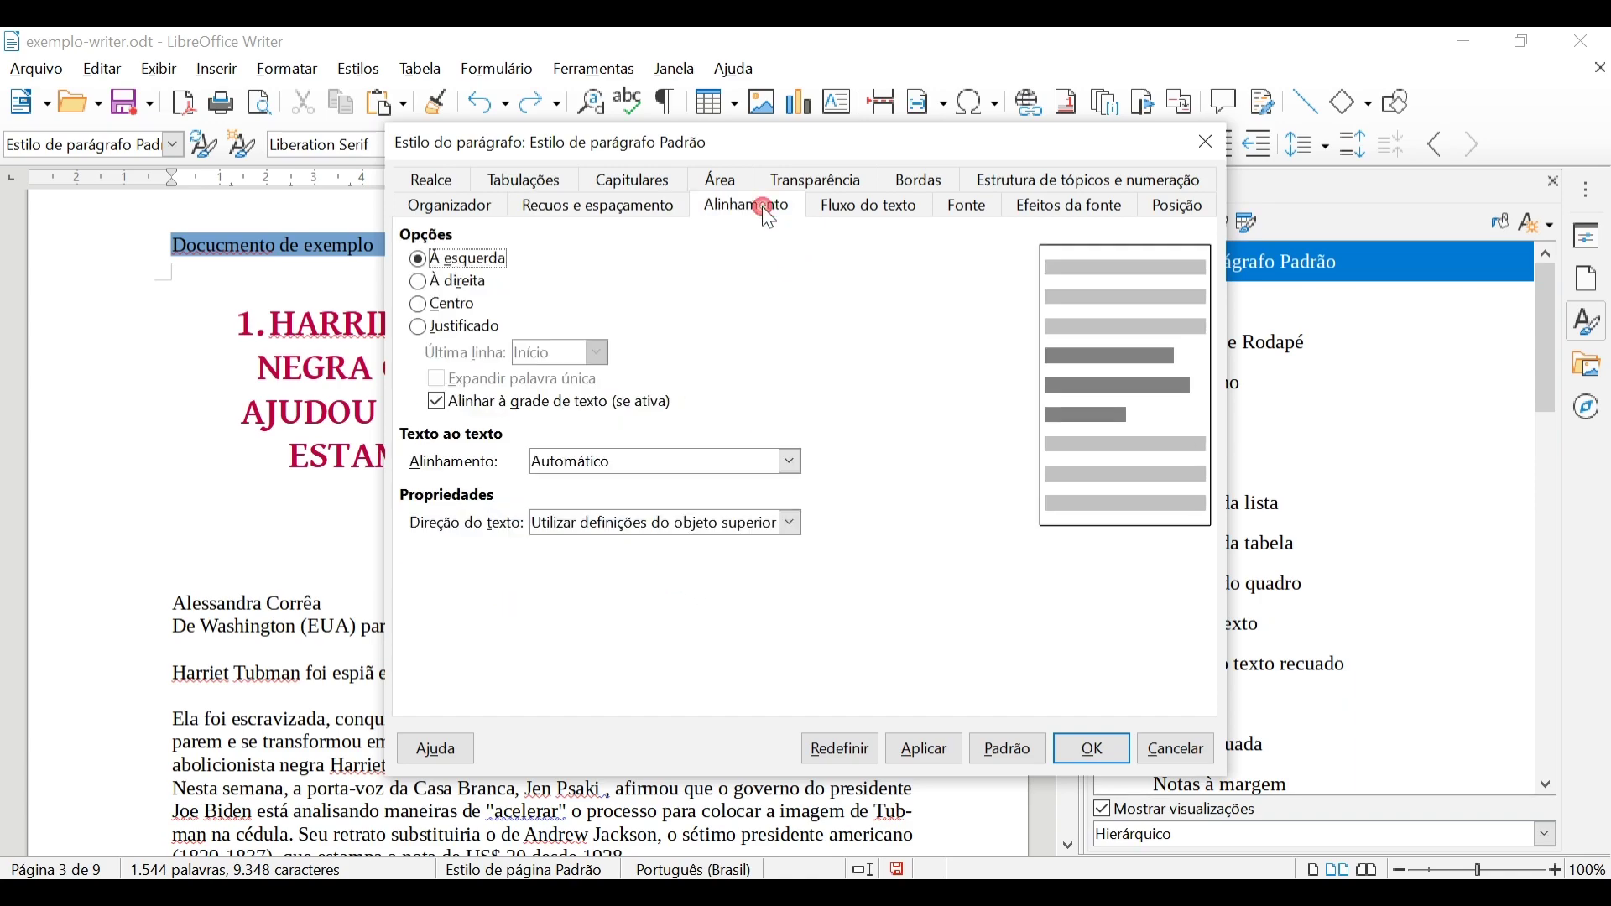
click(453, 327)
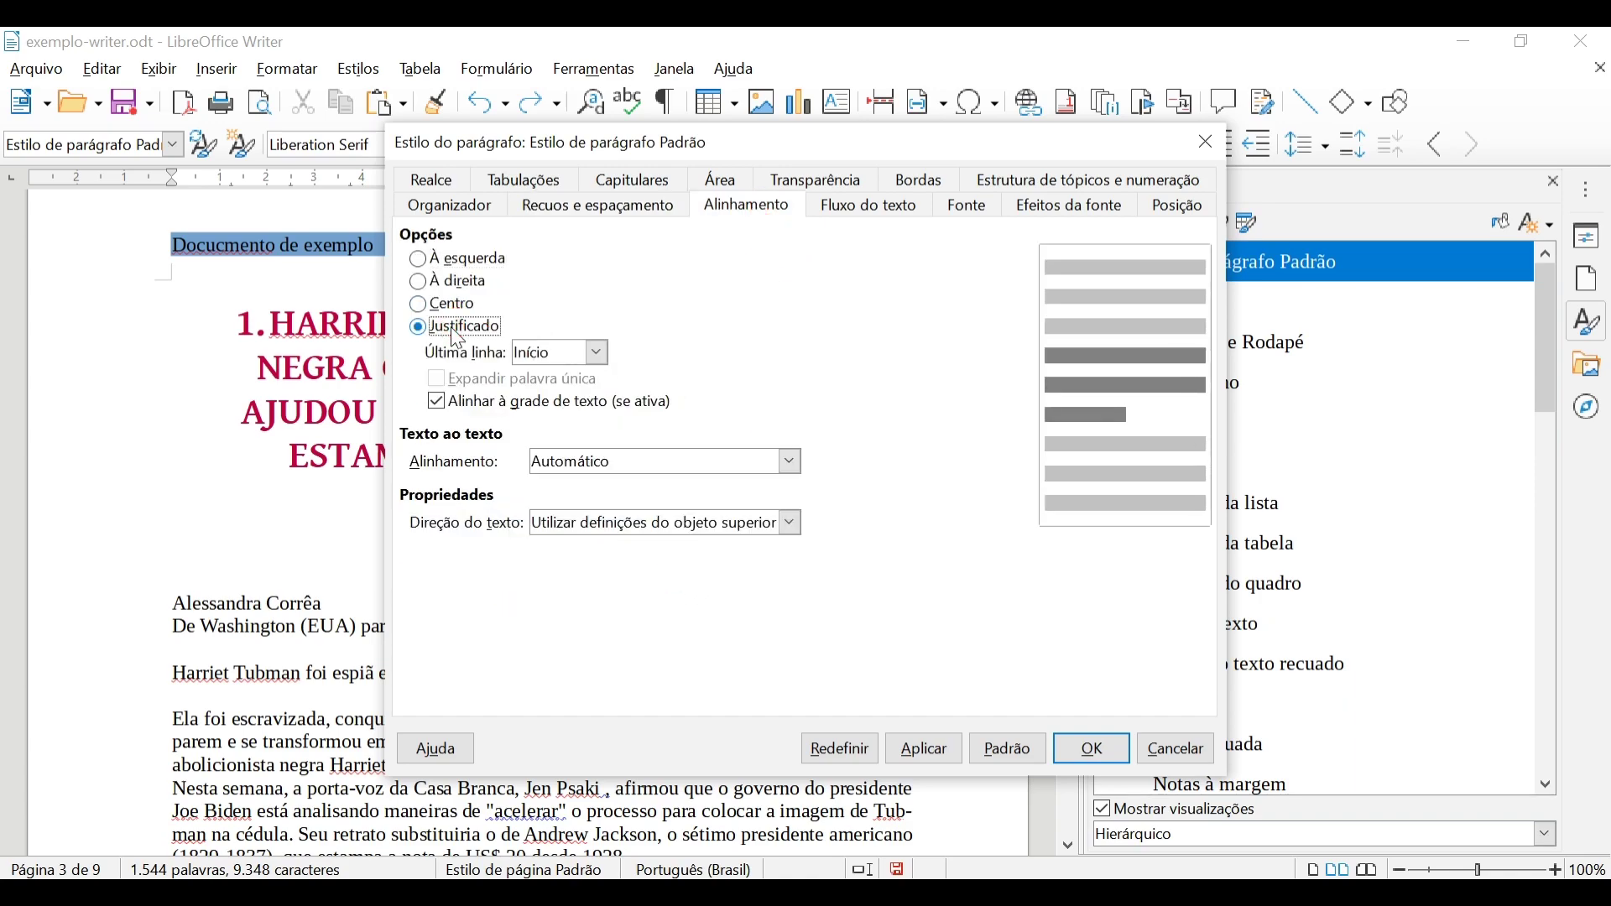
- Examine the style's hyphenation, font effects and font settings
click(886, 212)
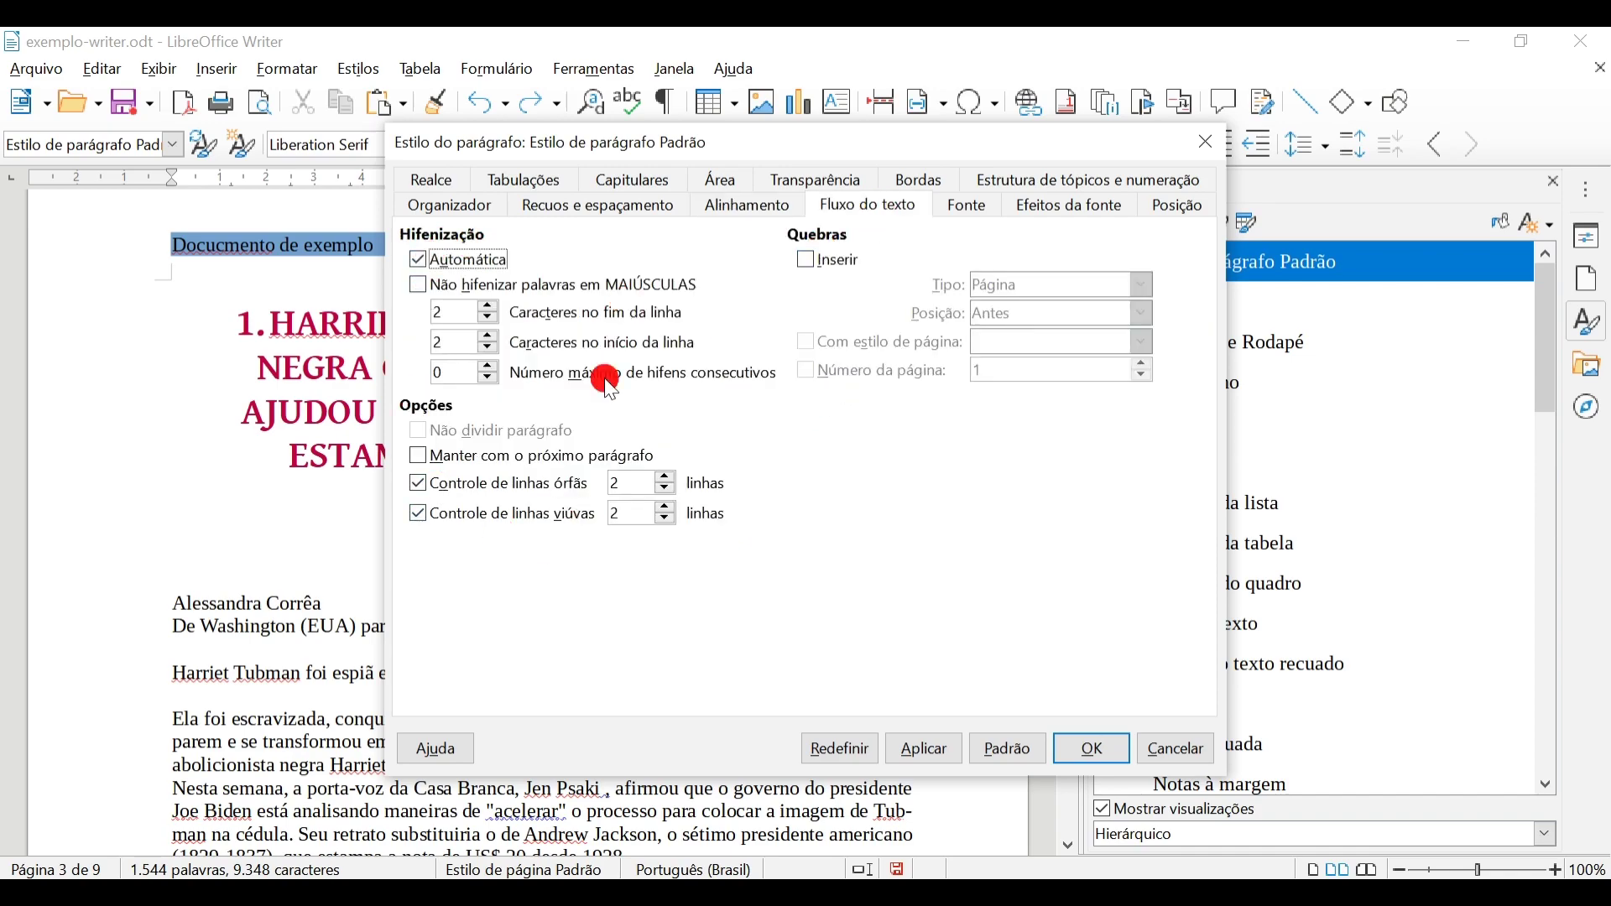
click(424, 260)
click(1068, 217)
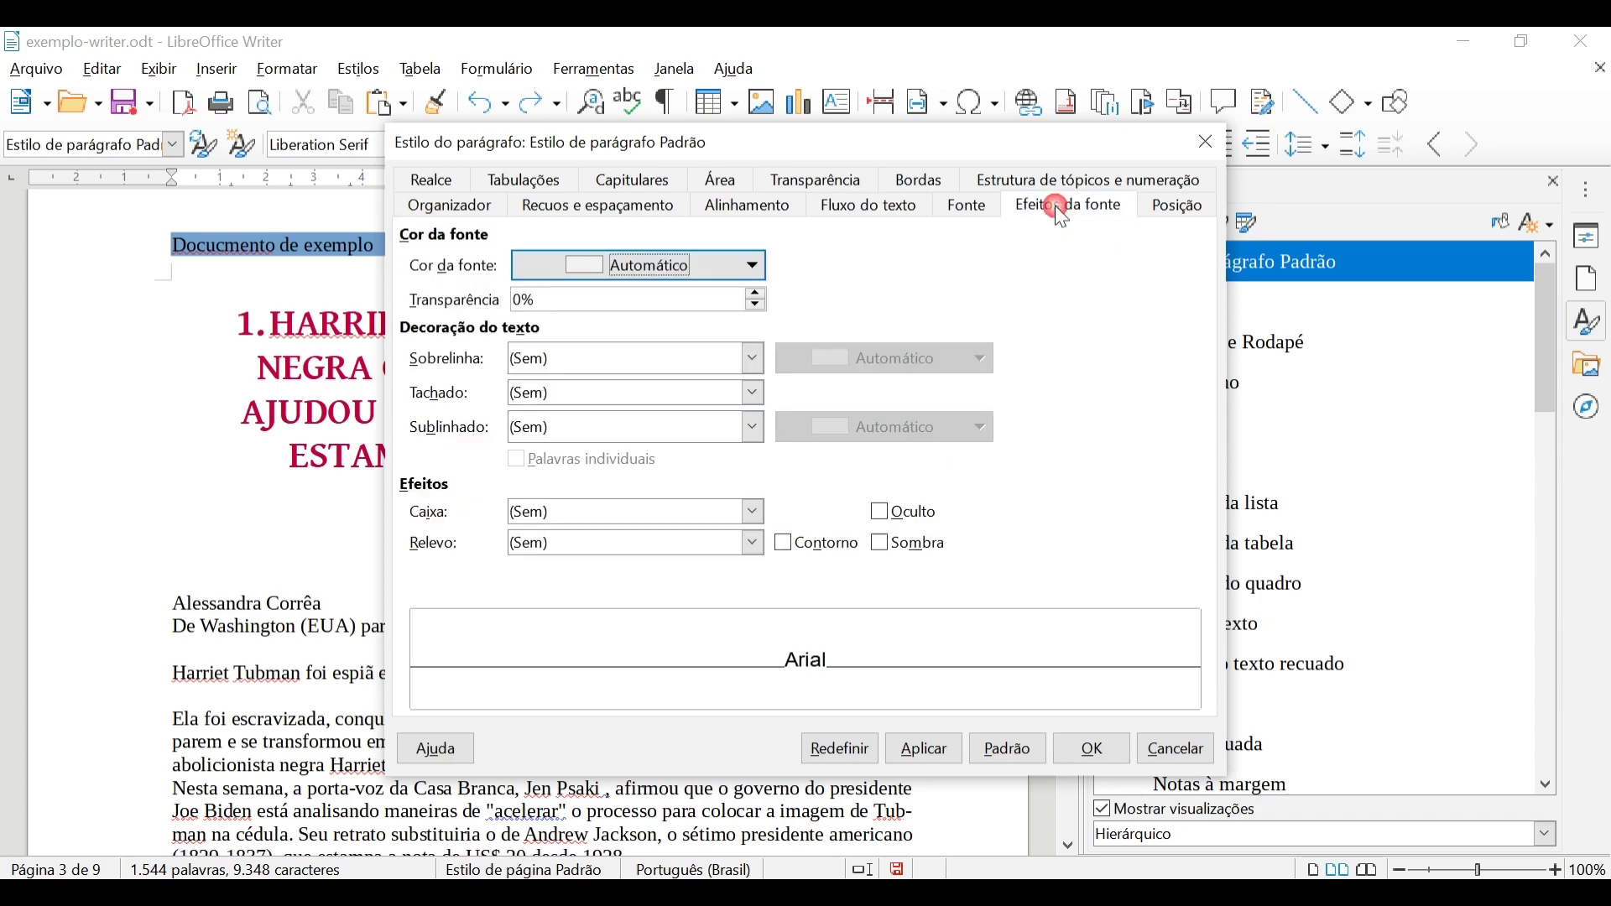
click(986, 217)
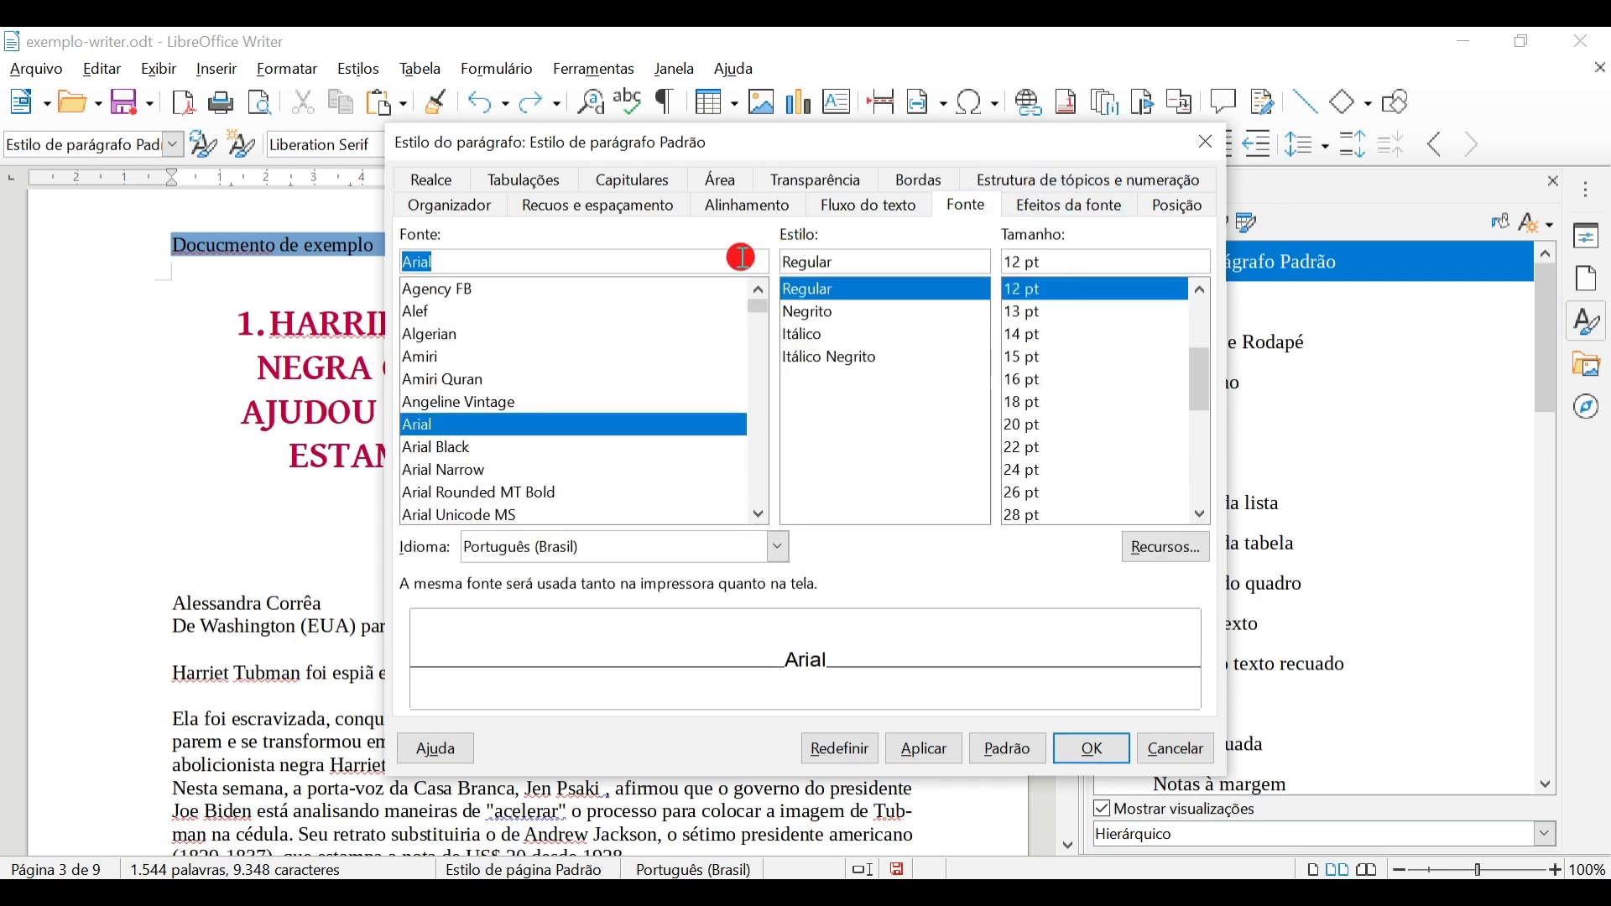
- Keep Estilo de parágrafo Padrão as the style for the following paragraph and save the style changes
click(490, 218)
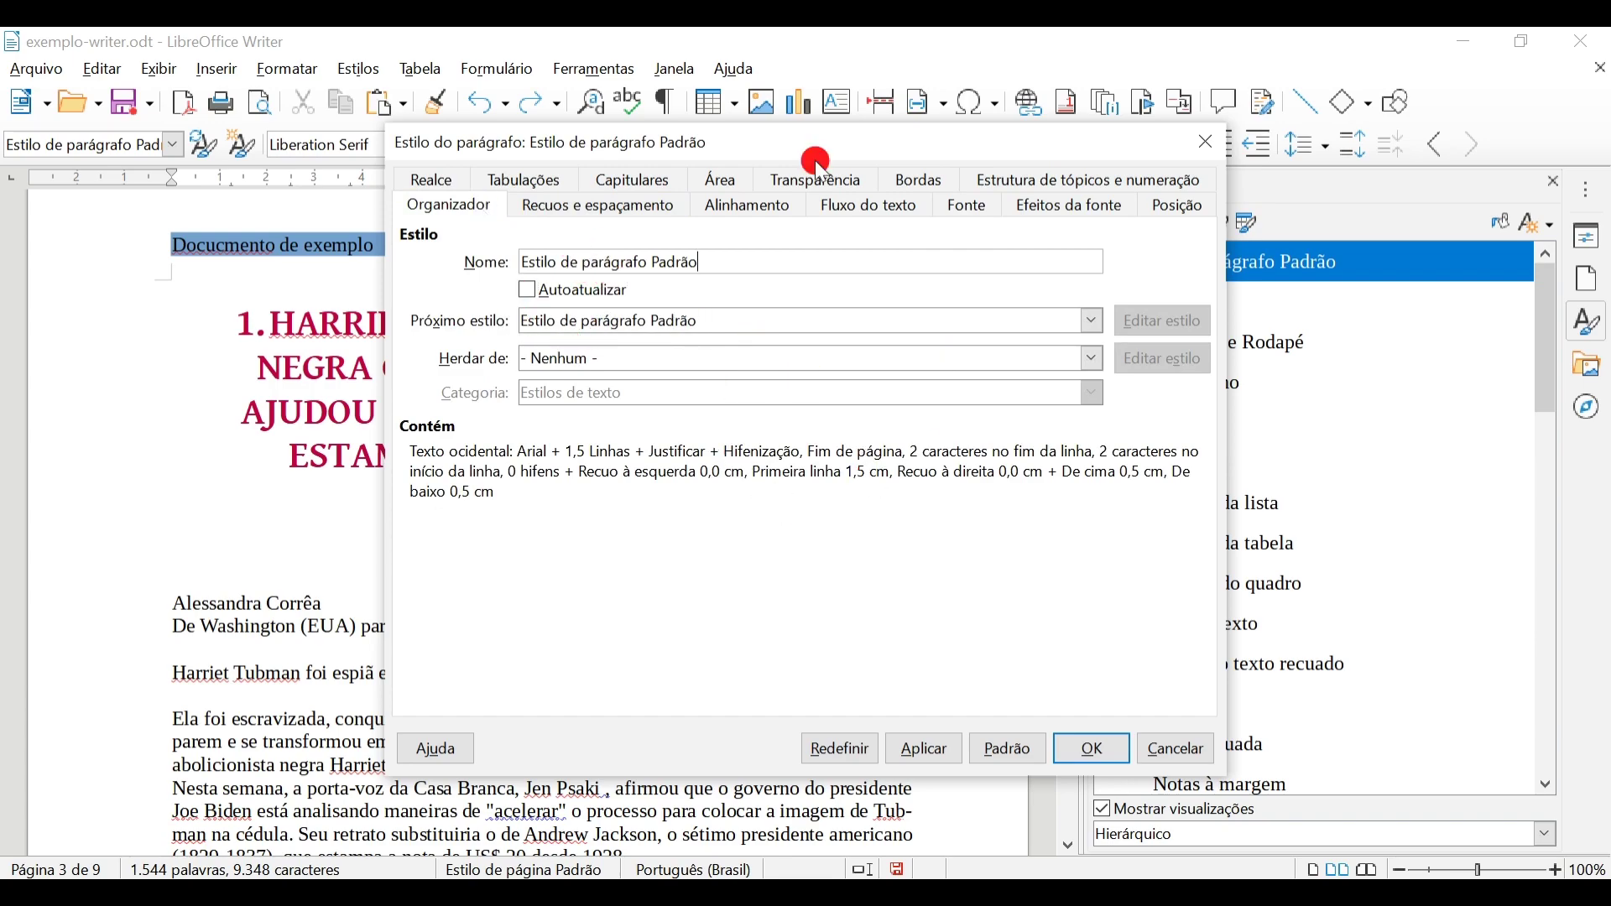
click(631, 328)
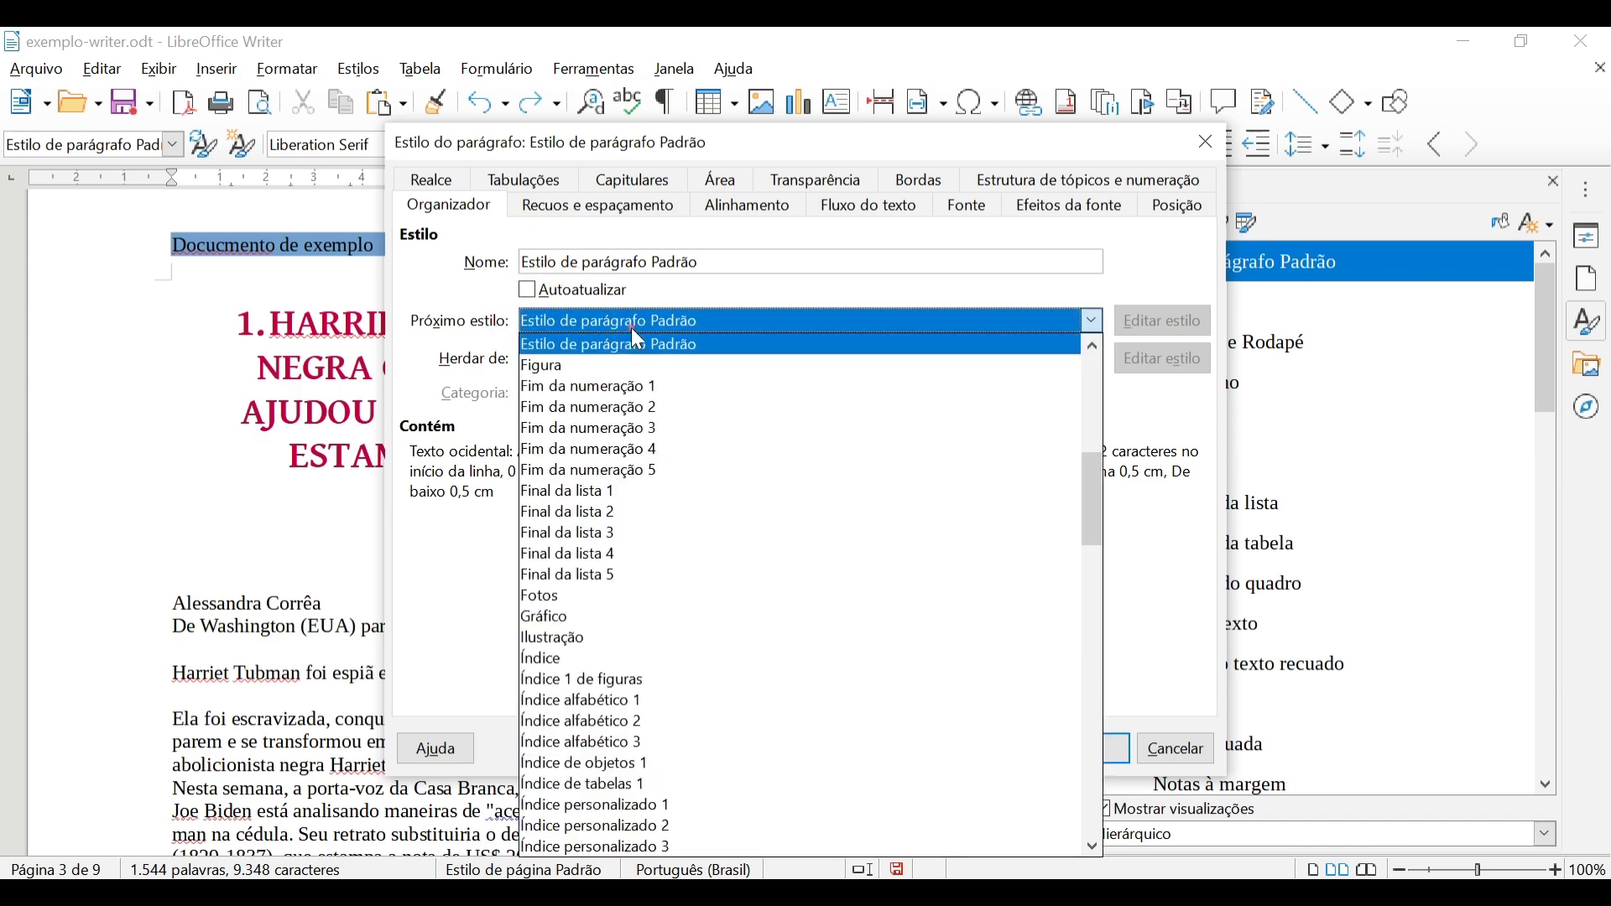
click(645, 341)
drag(635, 262, 730, 254)
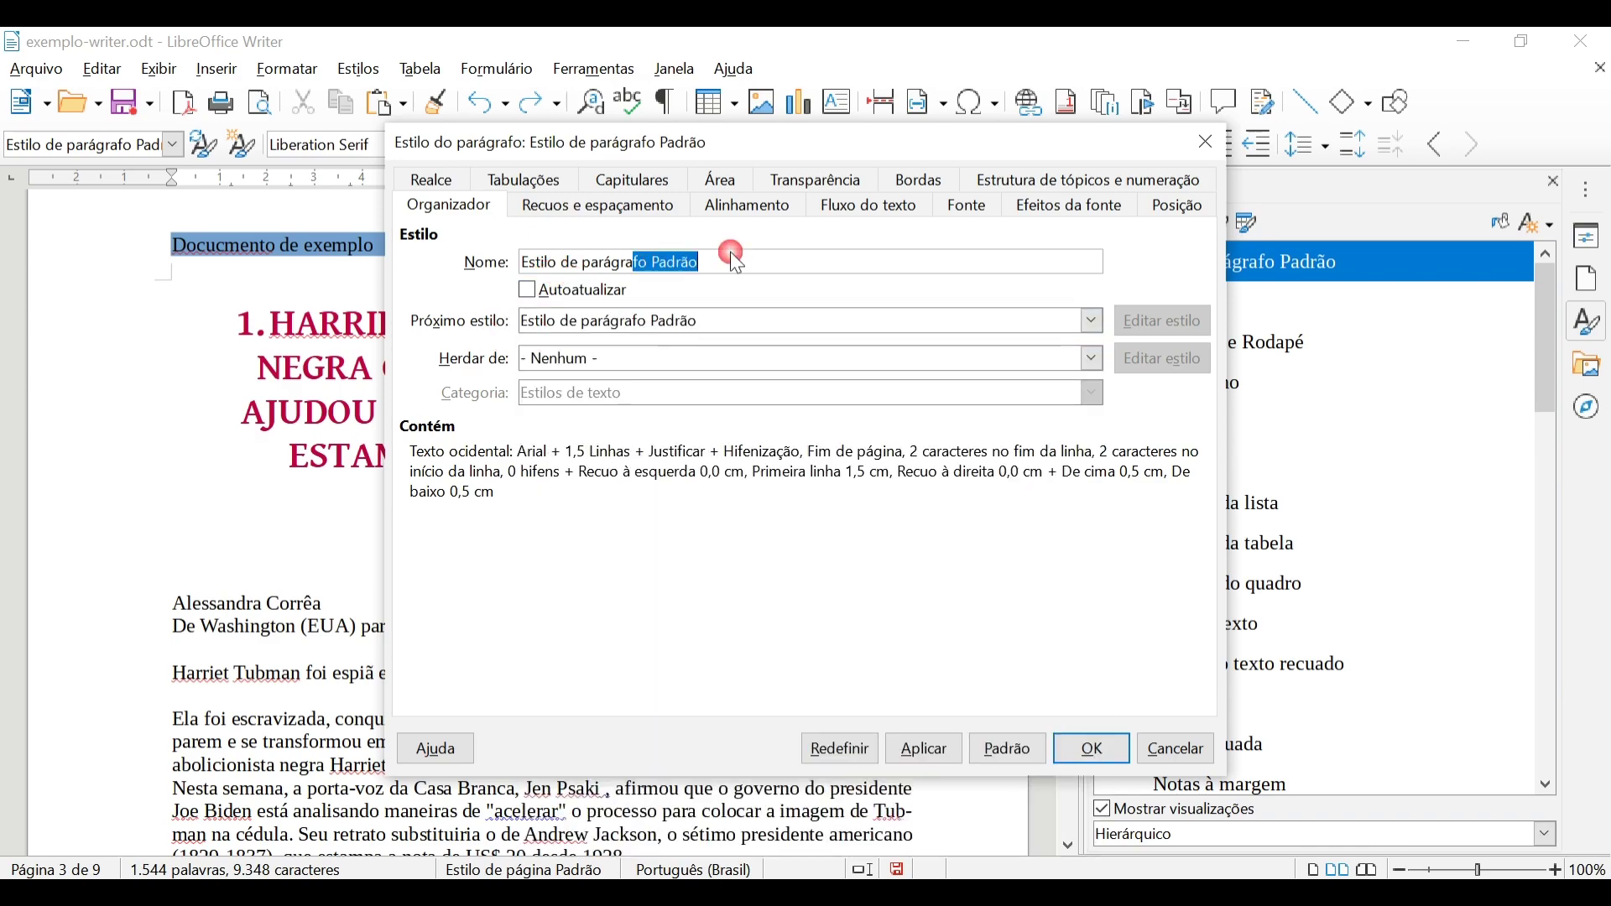
click(602, 322)
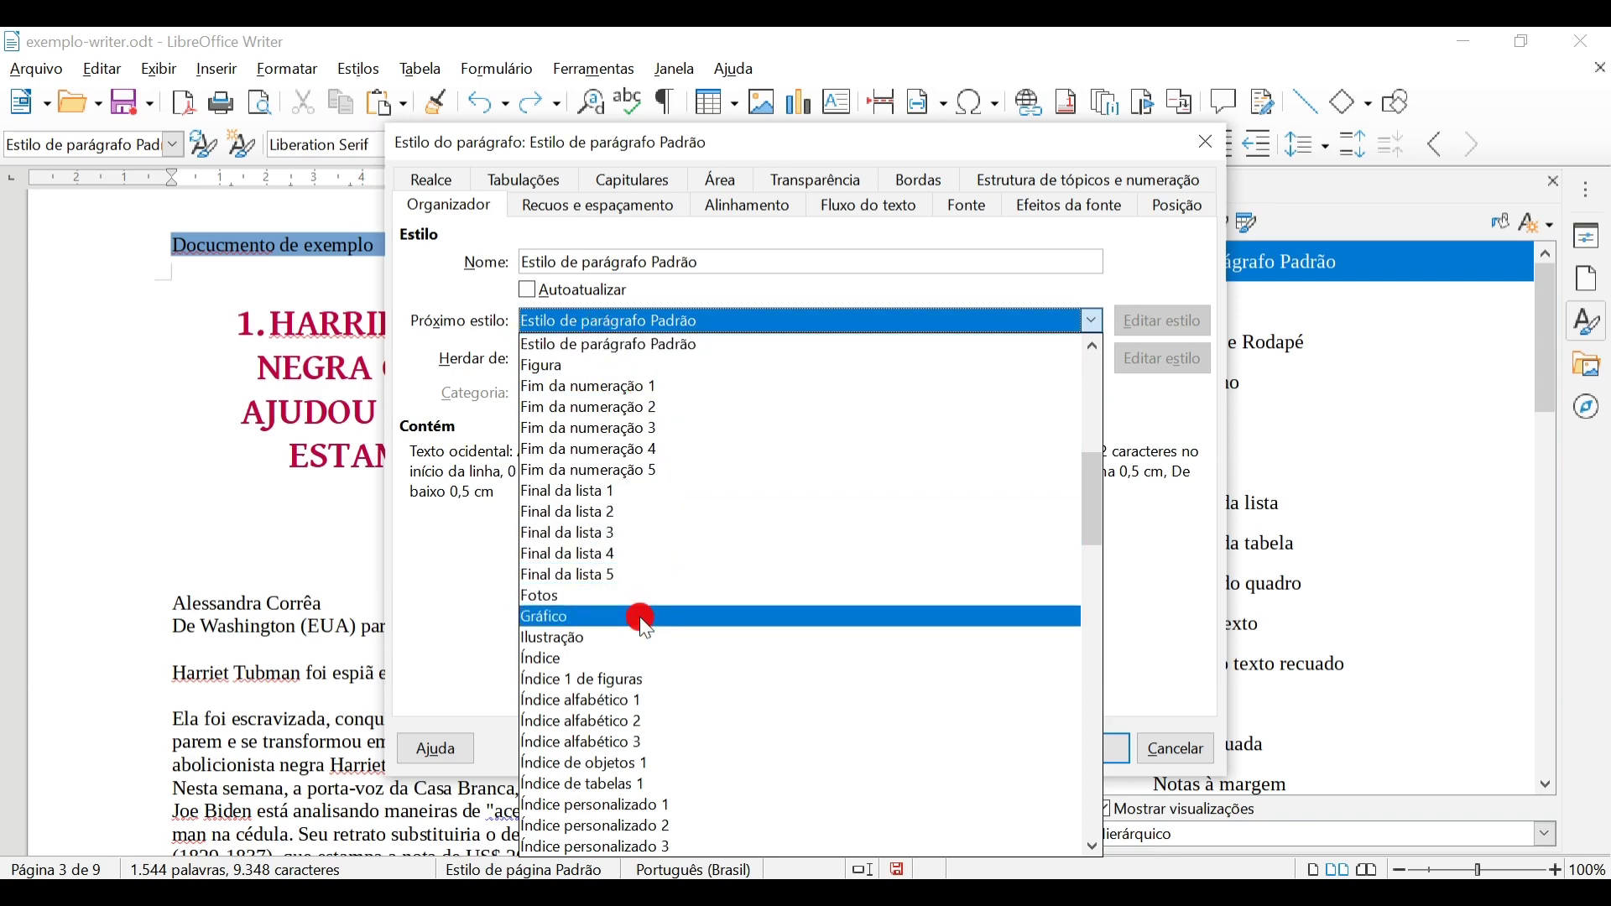
click(717, 318)
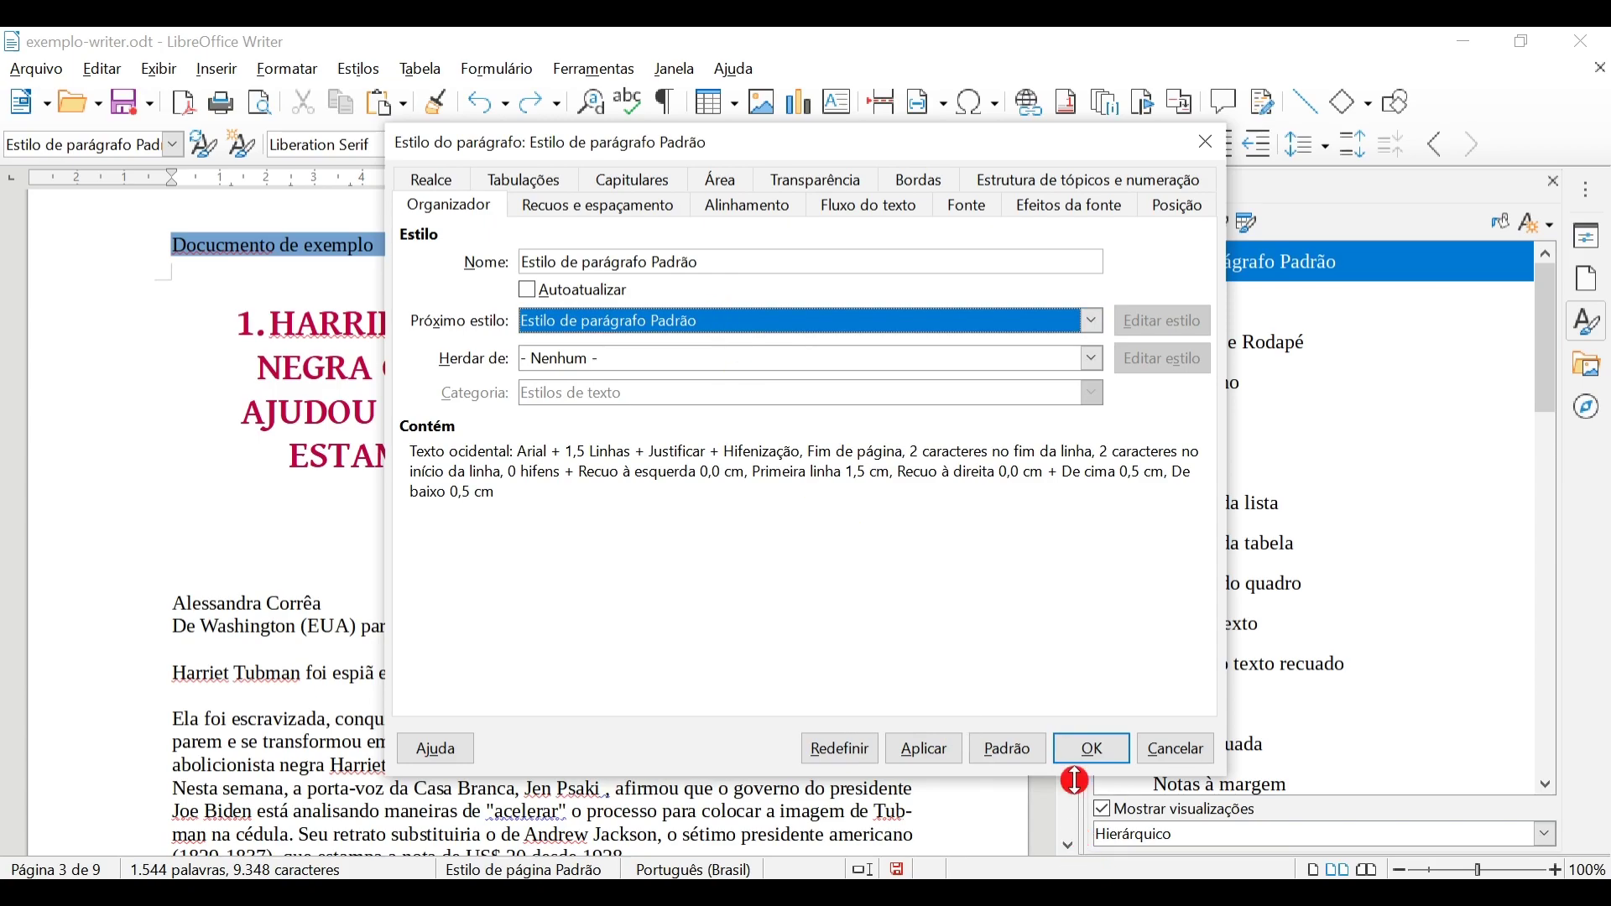
click(1091, 749)
- Examine how the body text, captions and headings look across the pages with the modified default paragraph style
scroll(717, 453, down, 12)
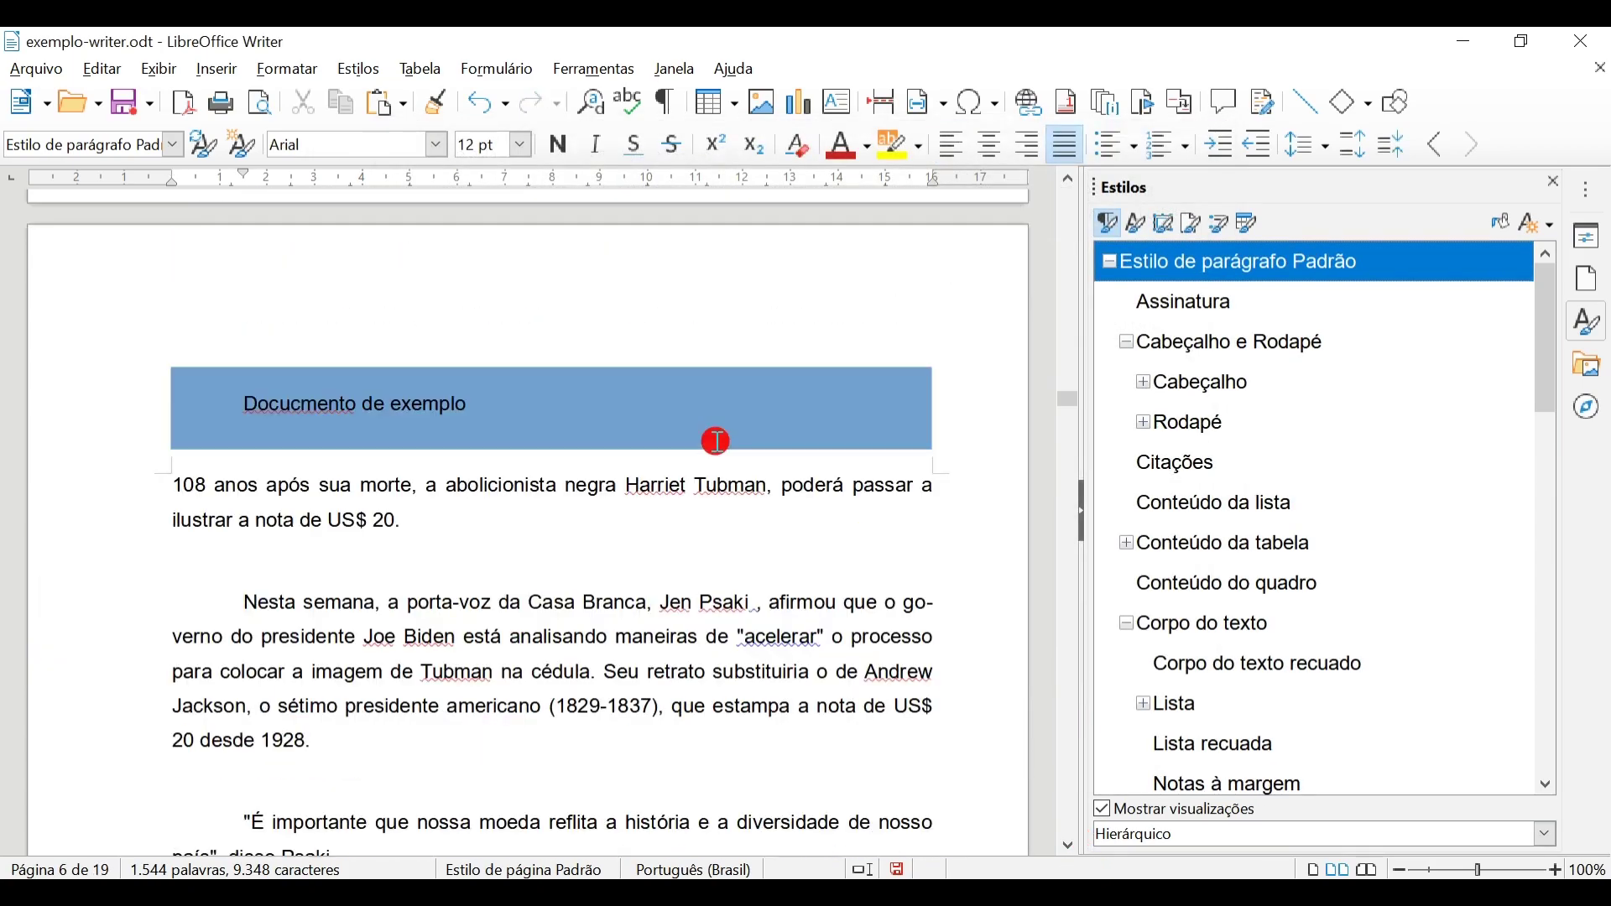
scroll(718, 456, down, 20)
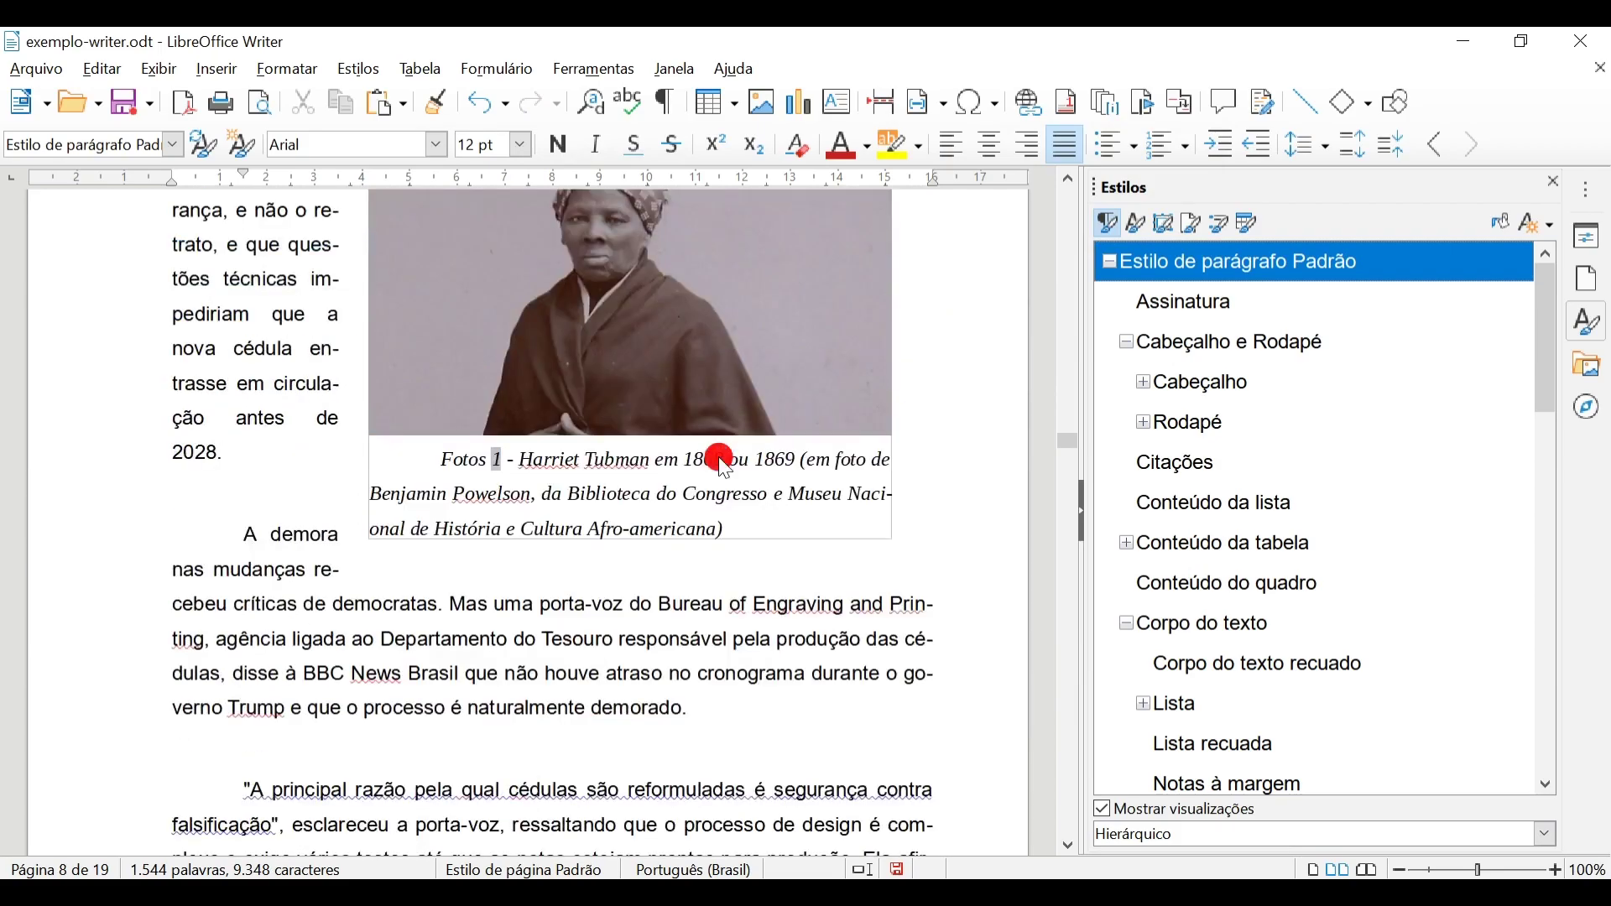
scroll(719, 460, down, 20)
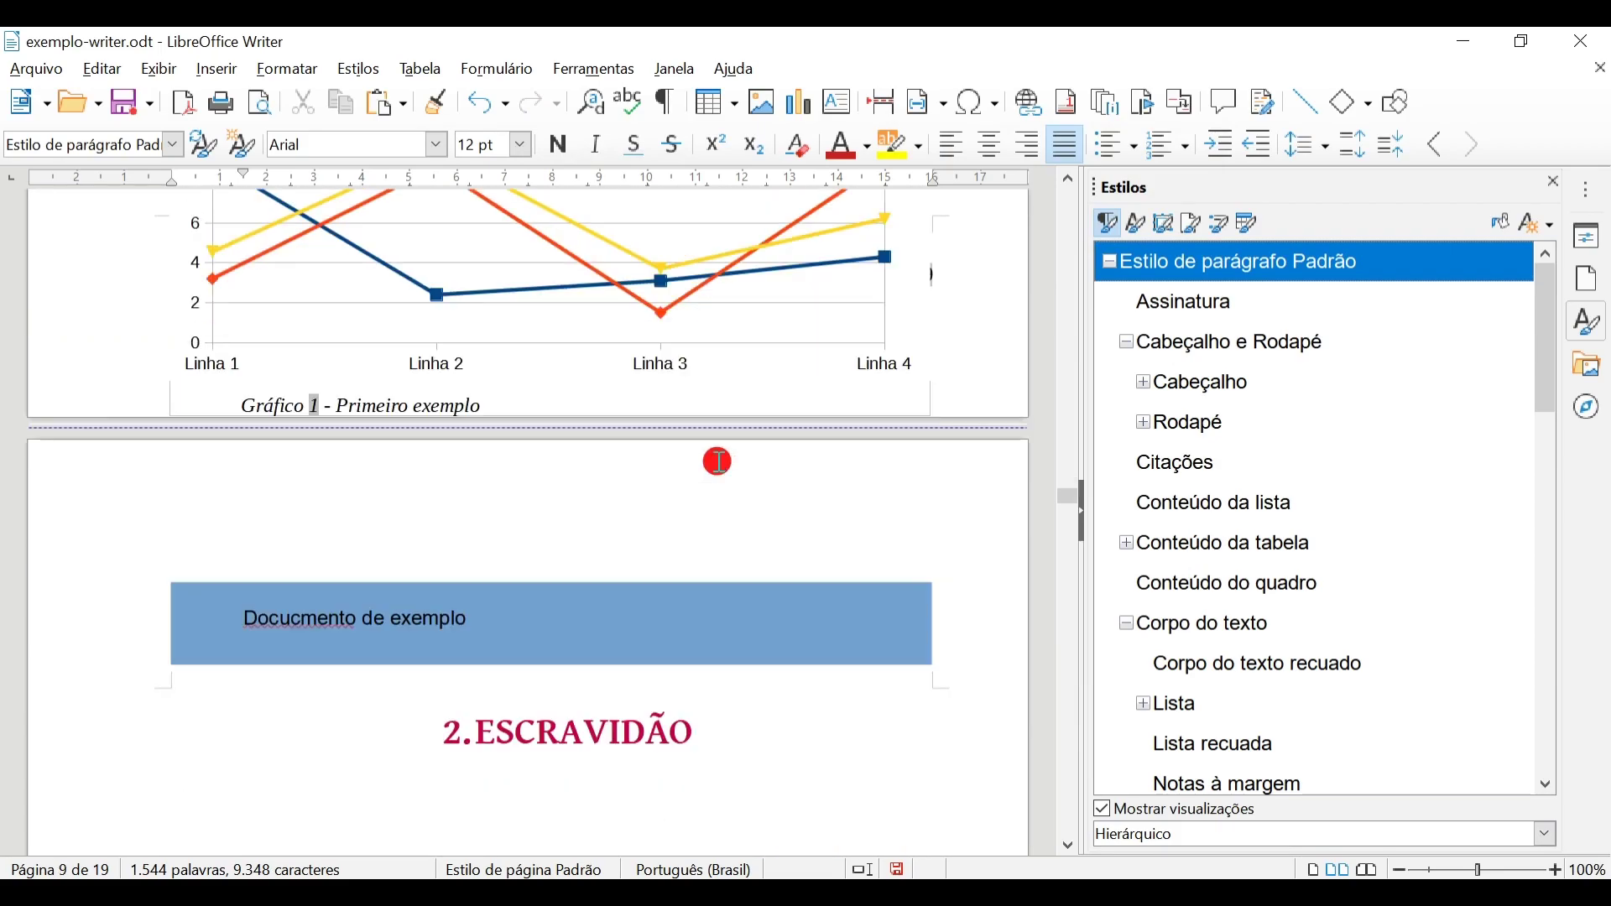
scroll(713, 474, down, 2)
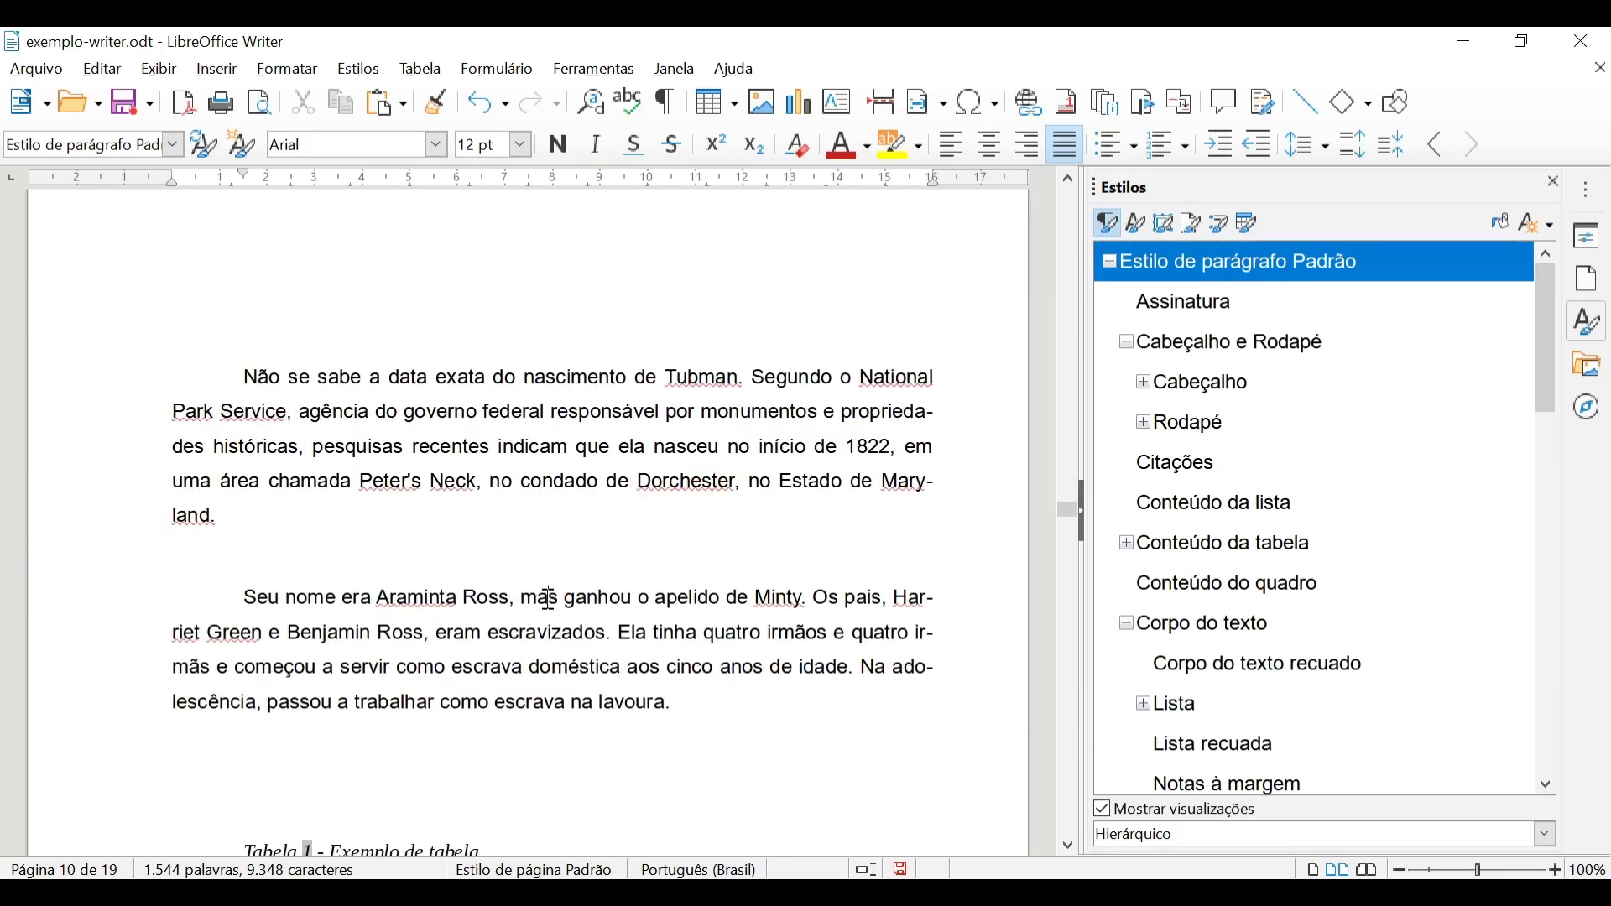
click(1429, 869)
click(1403, 869)
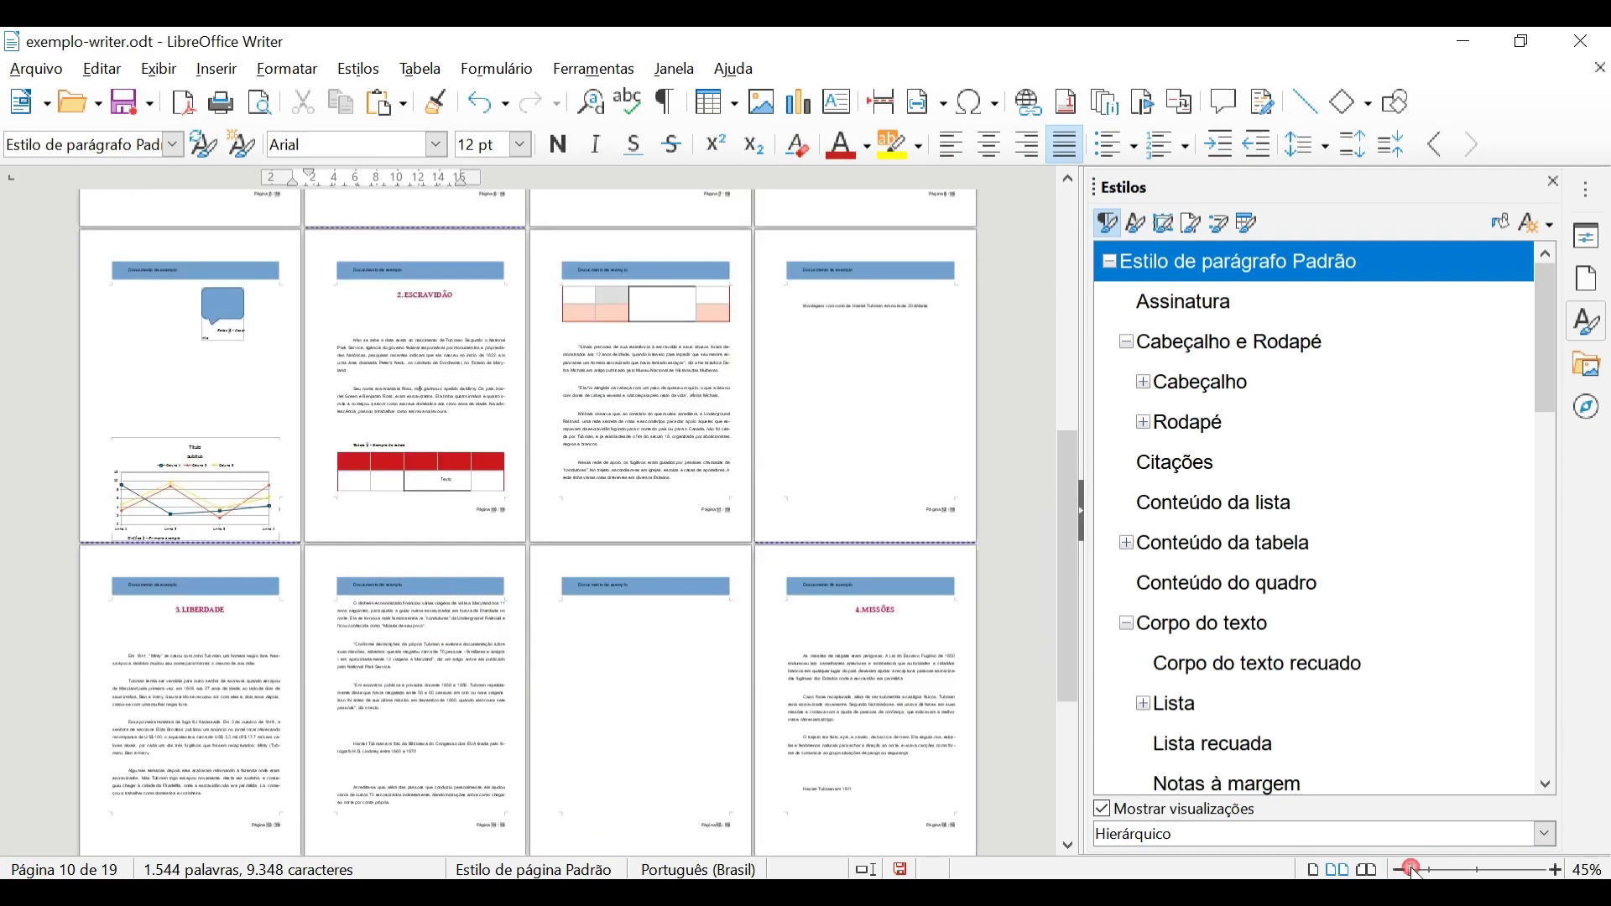
scroll(813, 619, up, 3)
scroll(813, 618, up, 8)
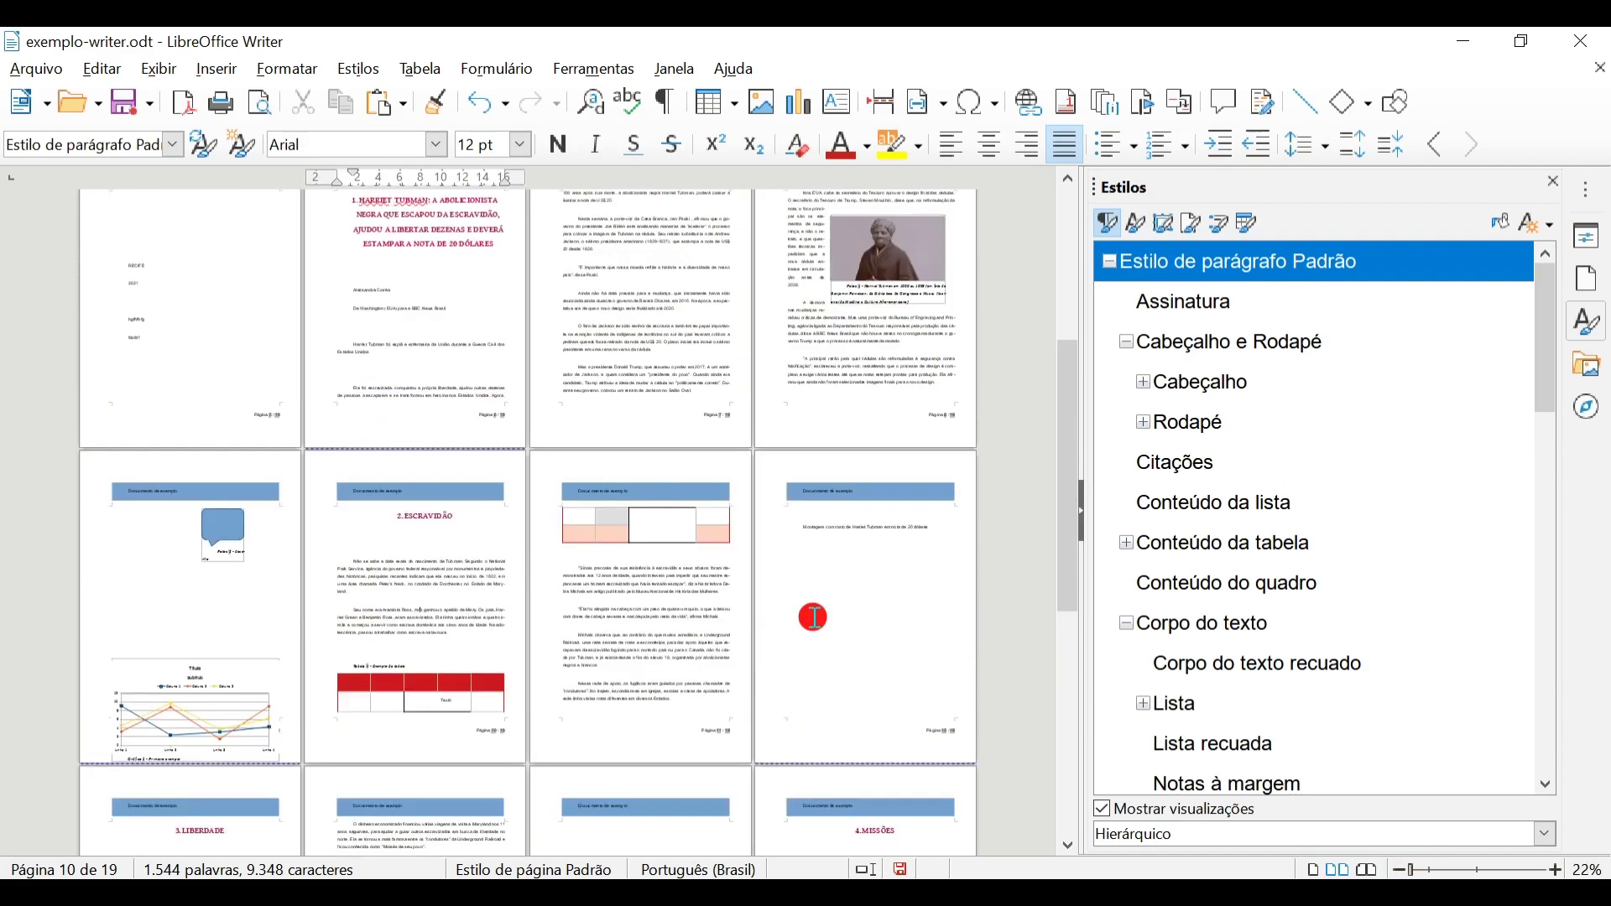
- Delete a block of empty paragraphs below the Aluno line on the cover page
scroll(814, 617, up, 6)
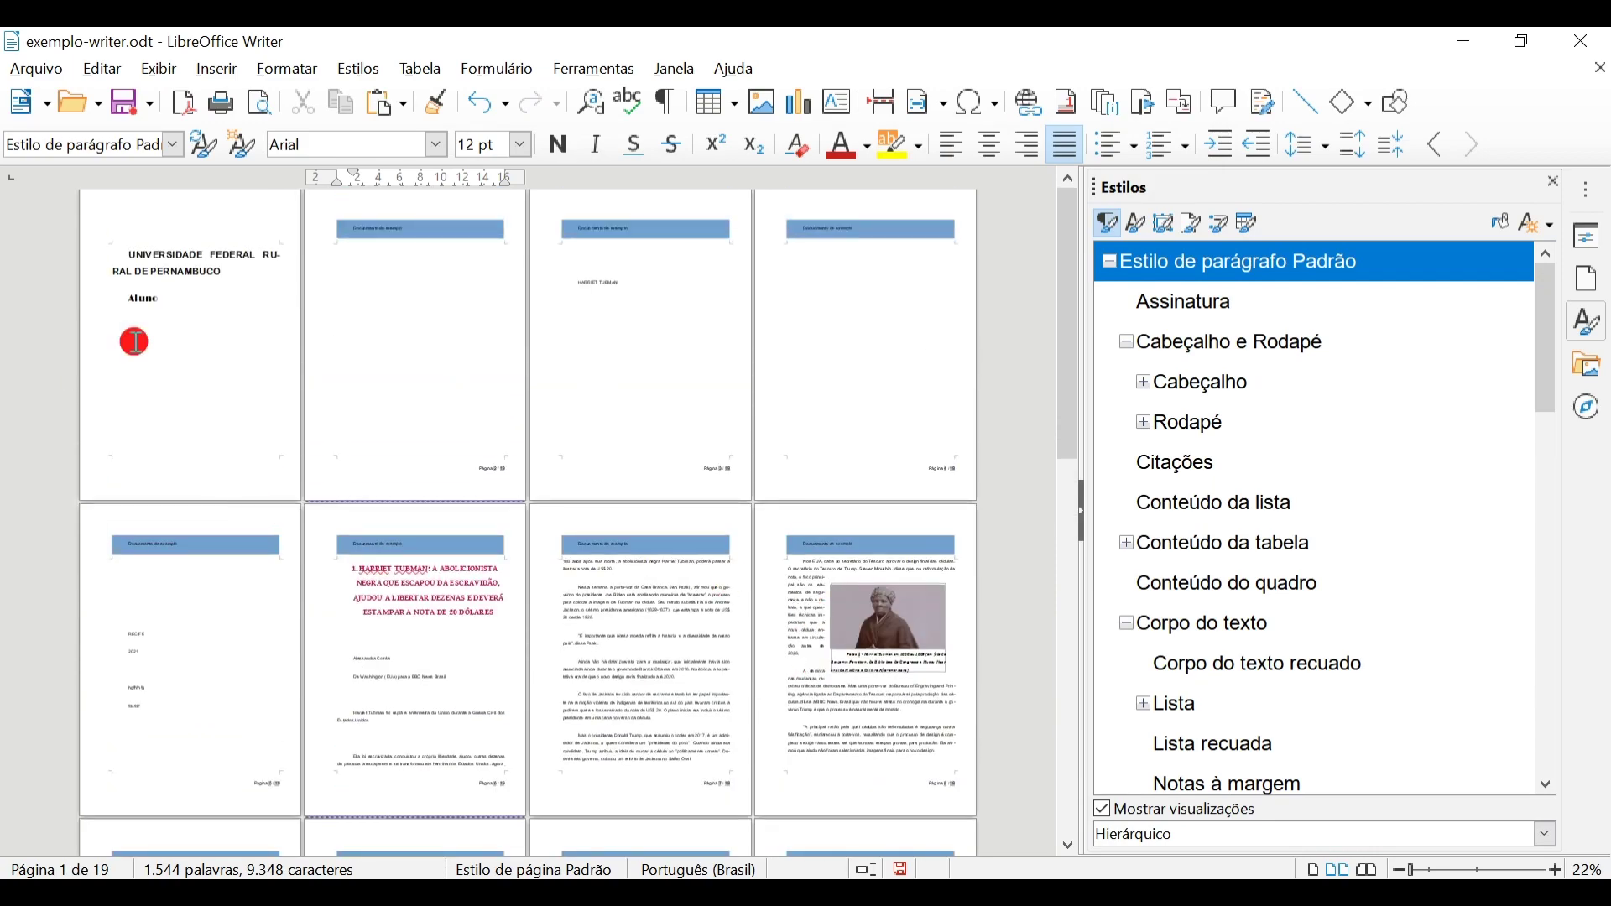
drag(130, 339, 165, 431)
key(Delete)
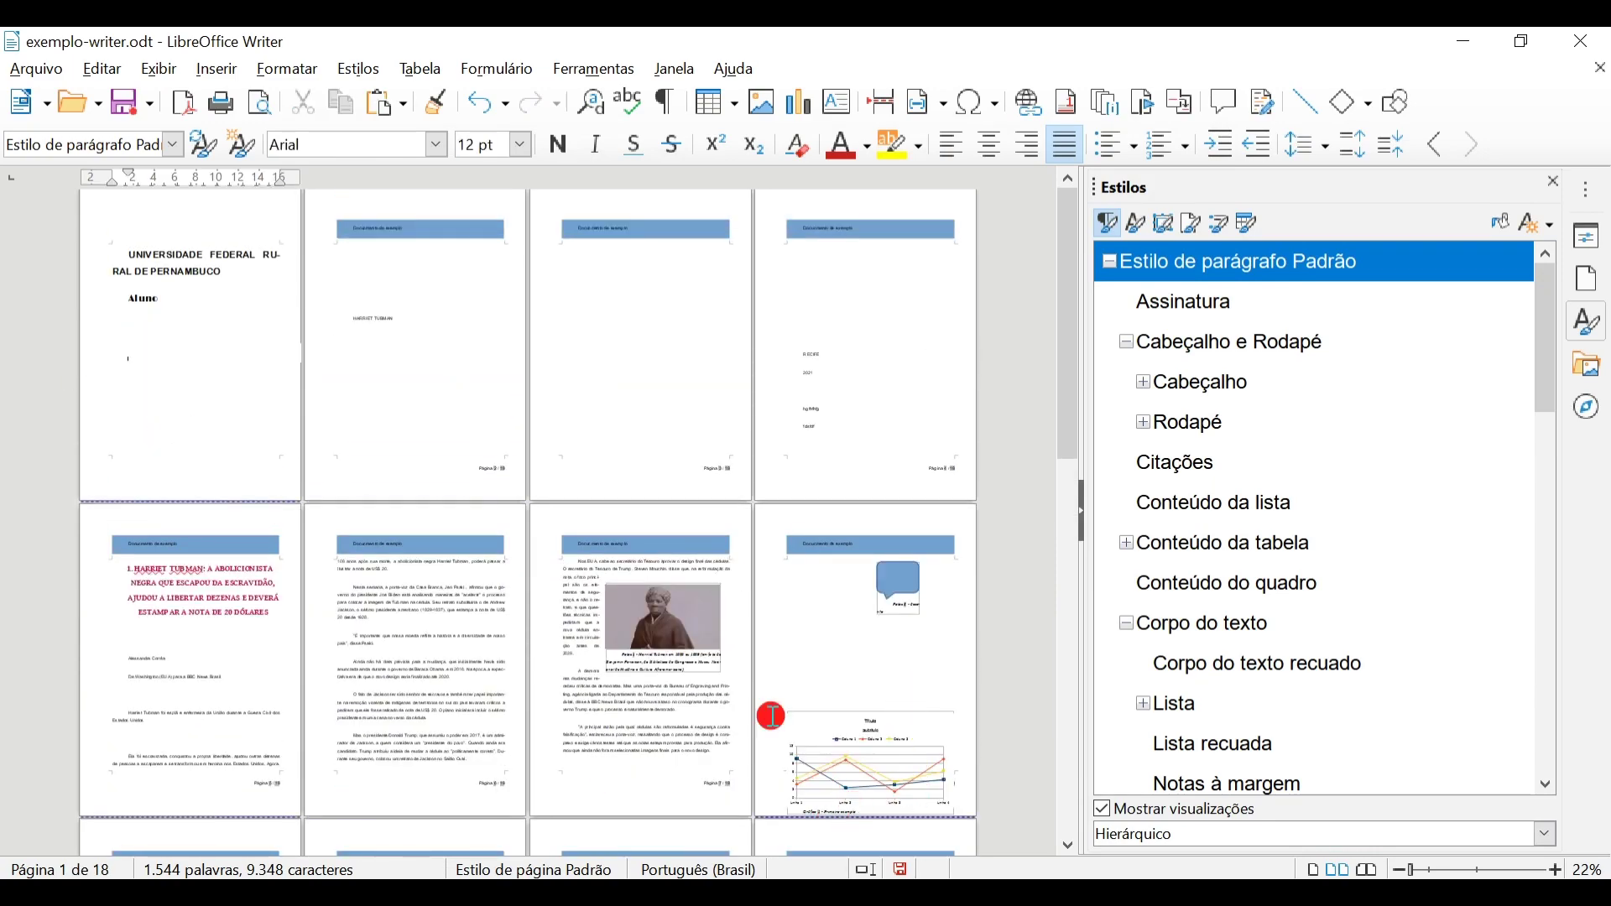
- Open the Figuras frame style for modification with the portrait photo on page 7 selected
click(1494, 869)
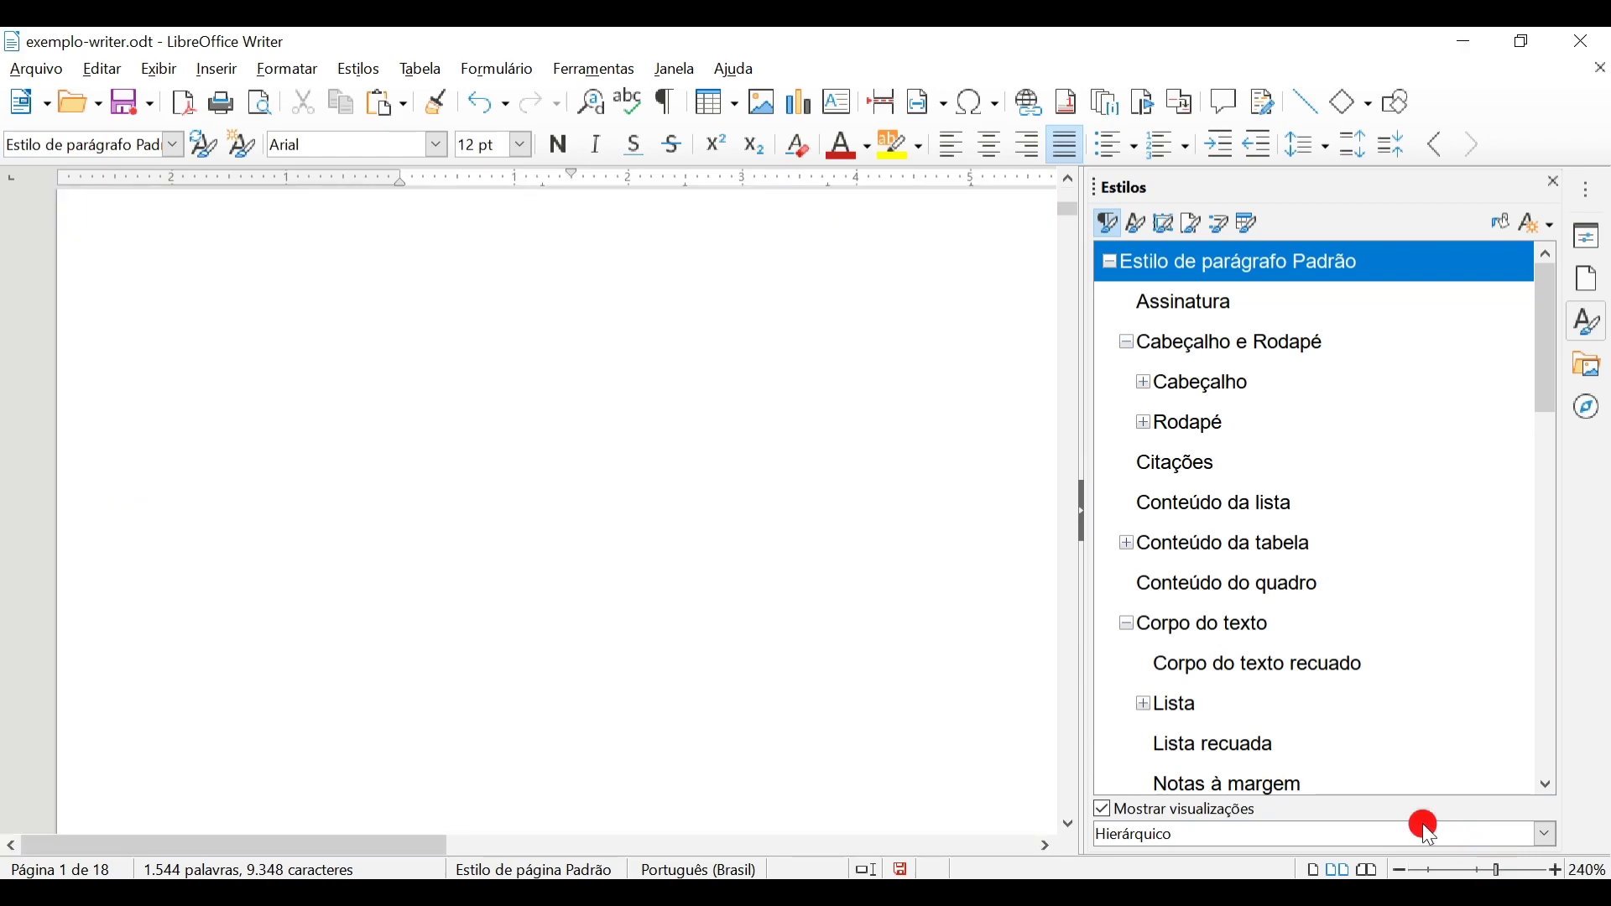
click(1475, 870)
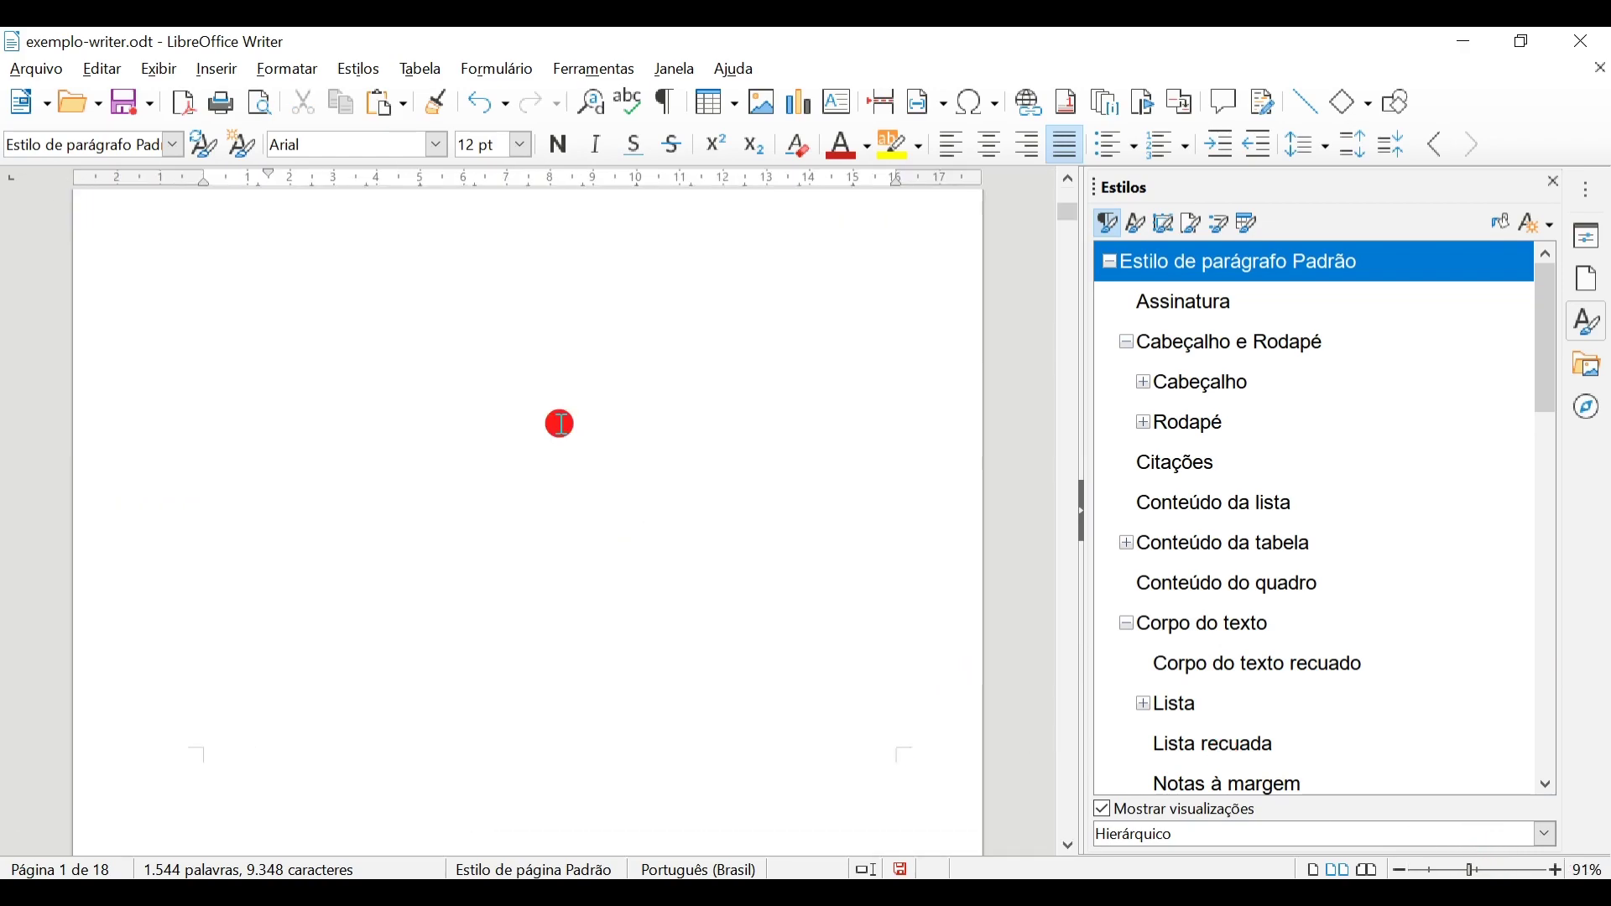
scroll(554, 436, down, 5)
scroll(571, 495, down, 15)
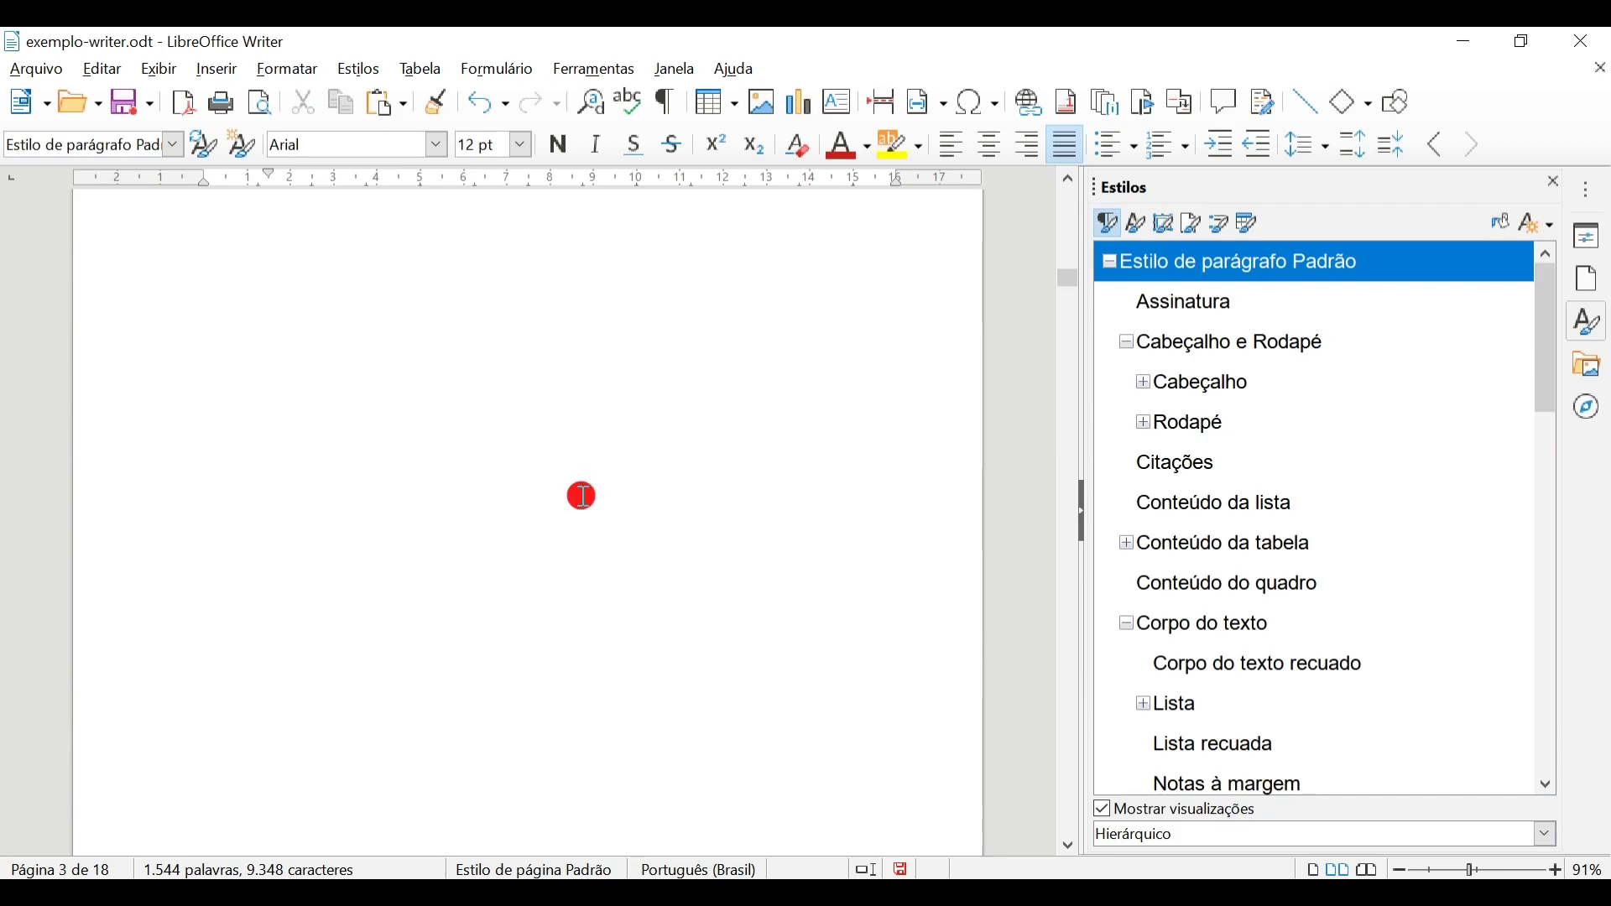
scroll(635, 516, down, 15)
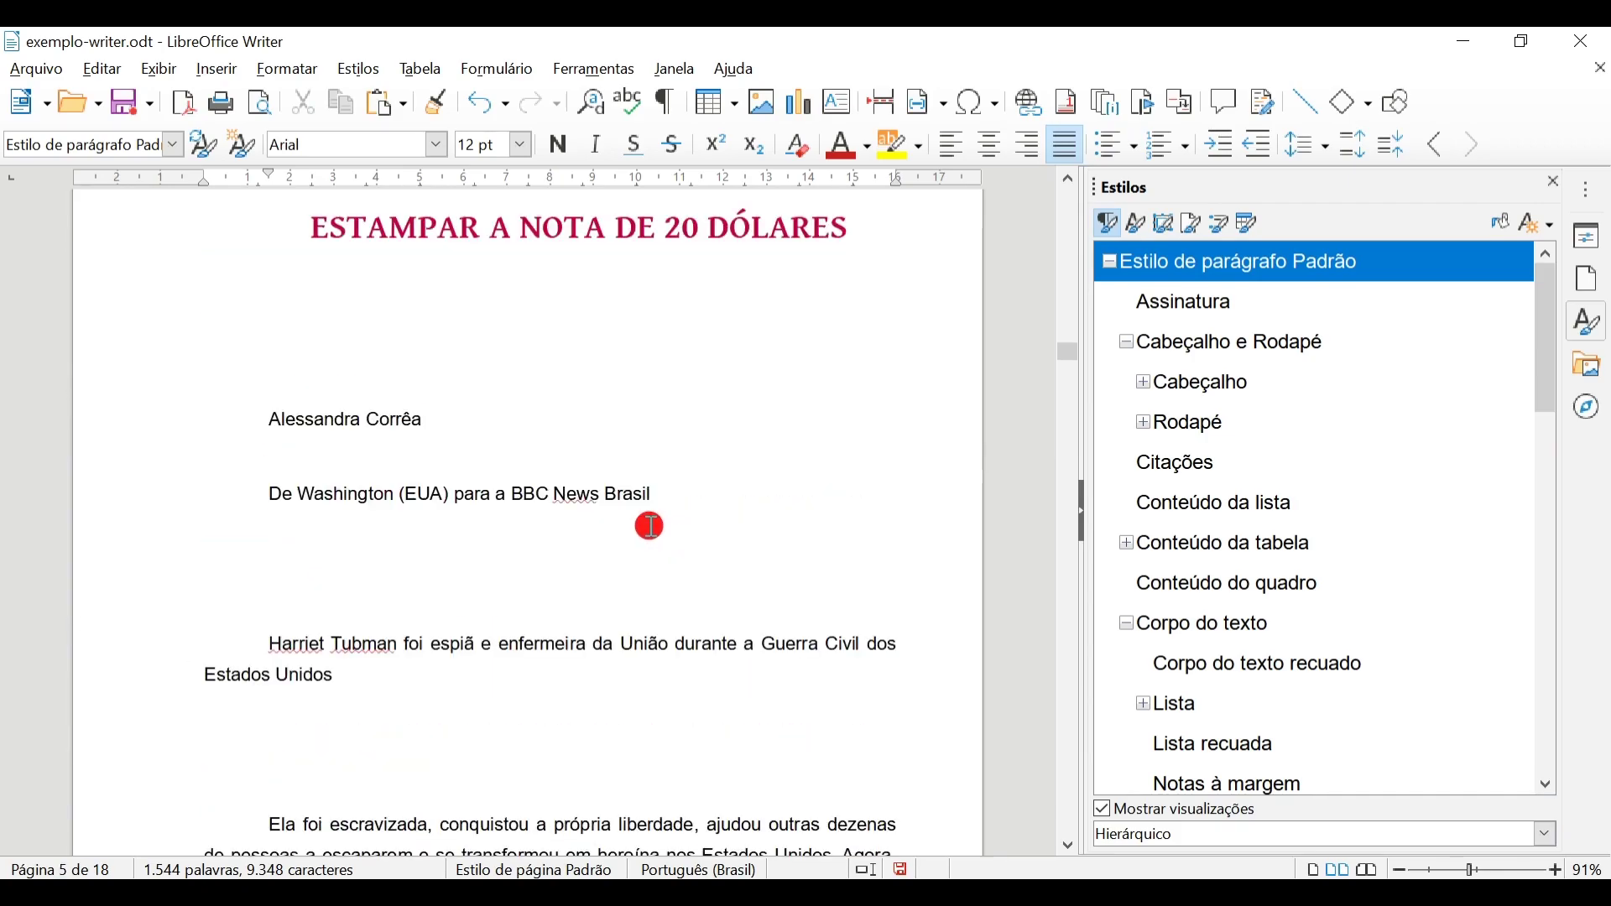
scroll(652, 527, down, 10)
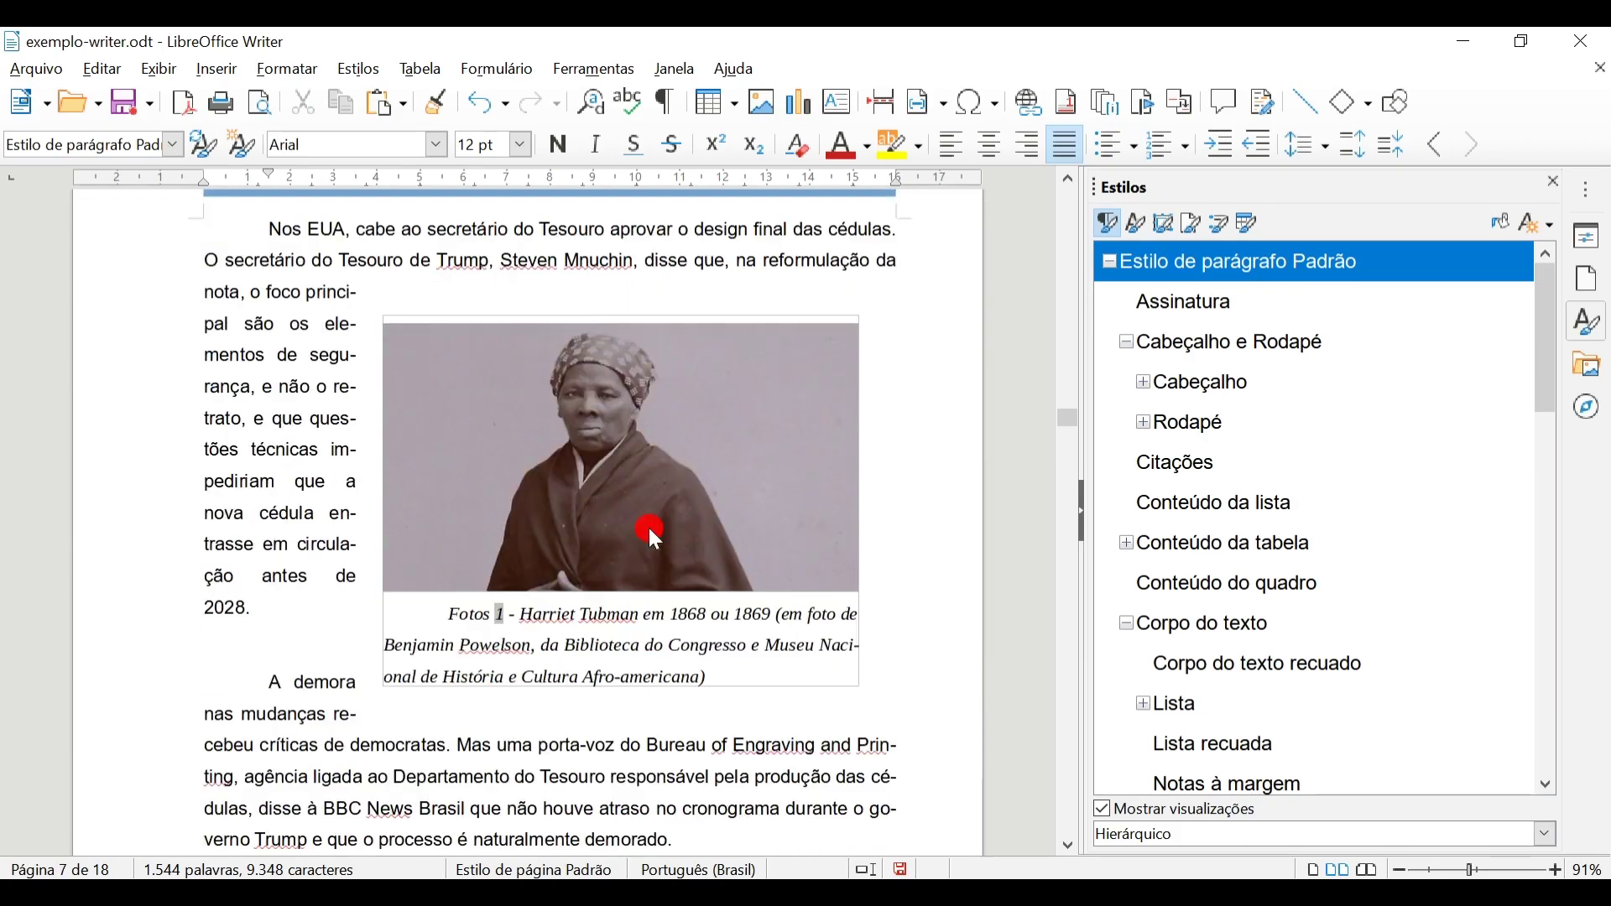
click(629, 453)
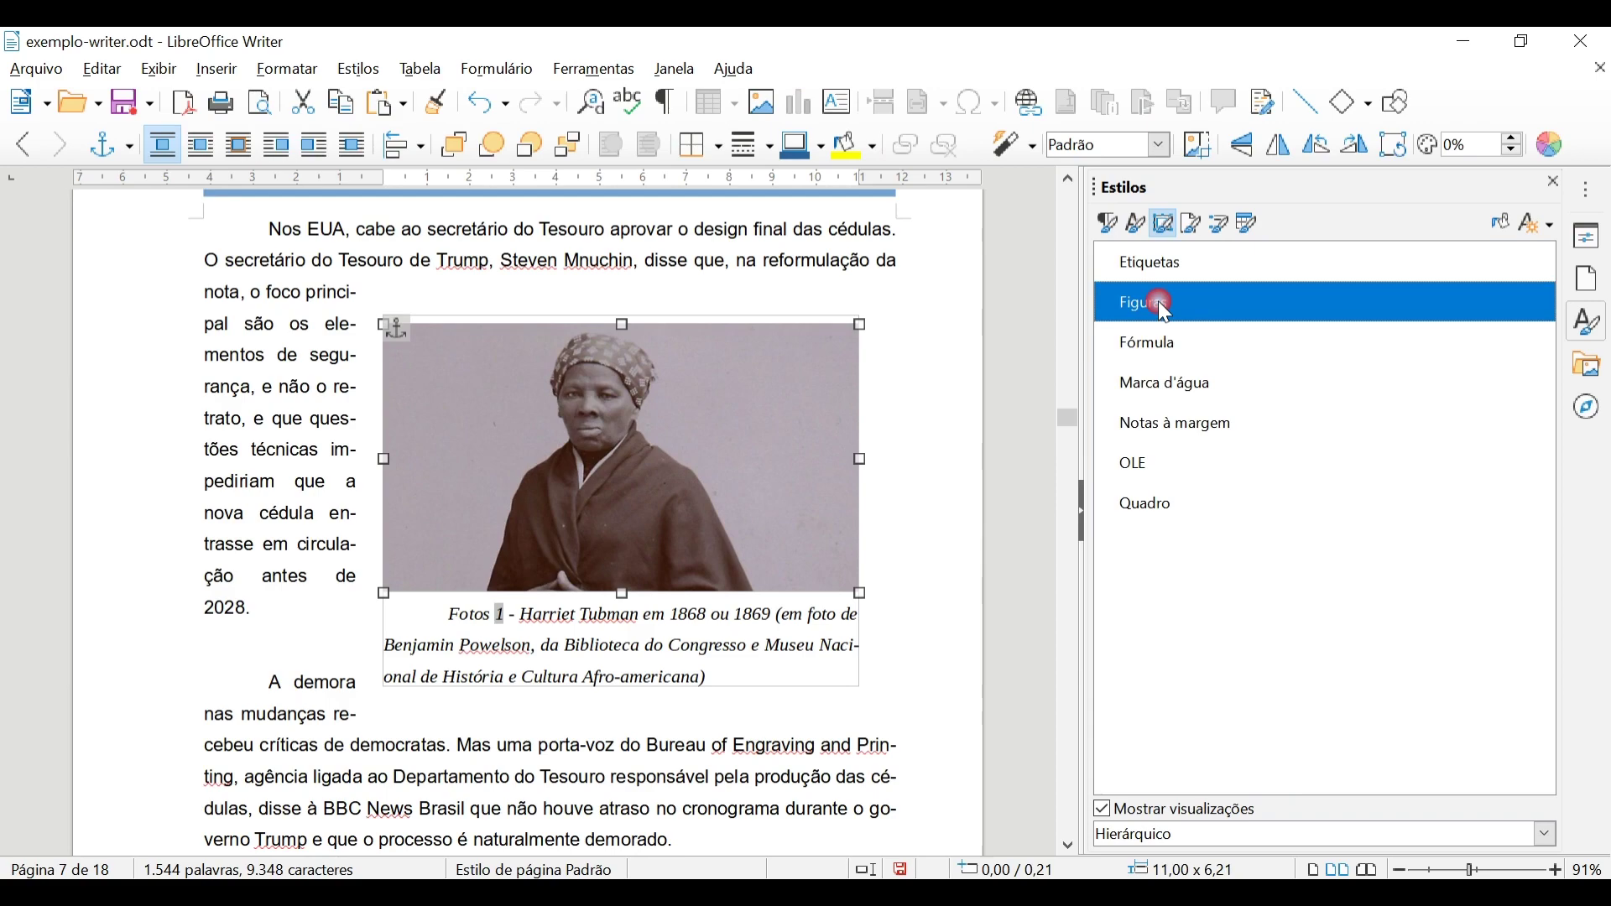
right_click(1159, 303)
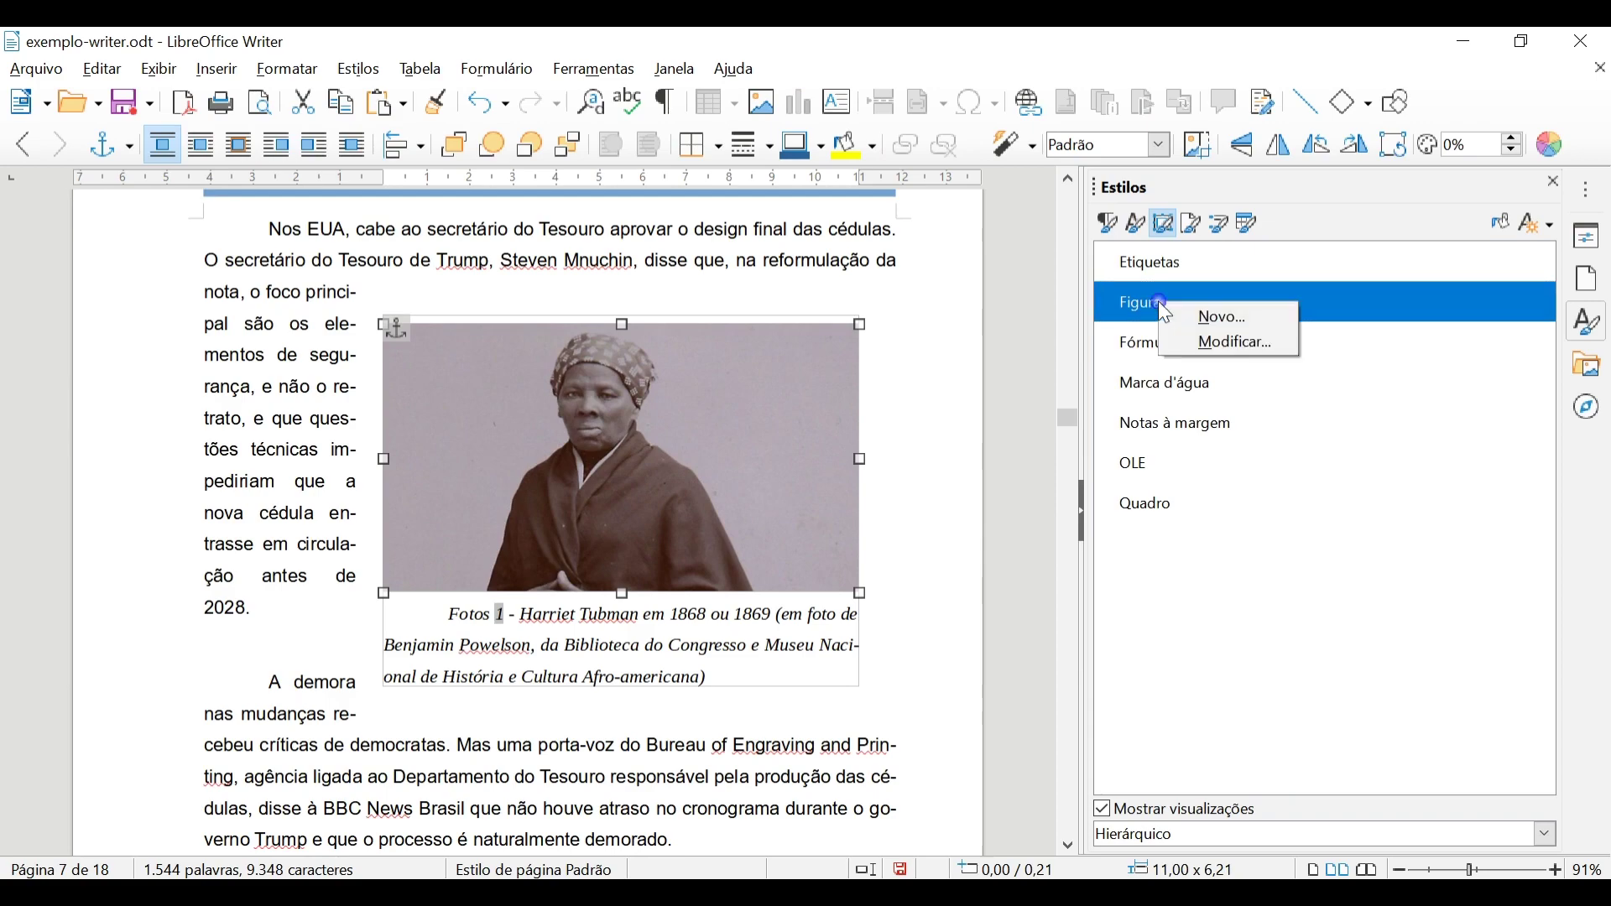
click(1234, 344)
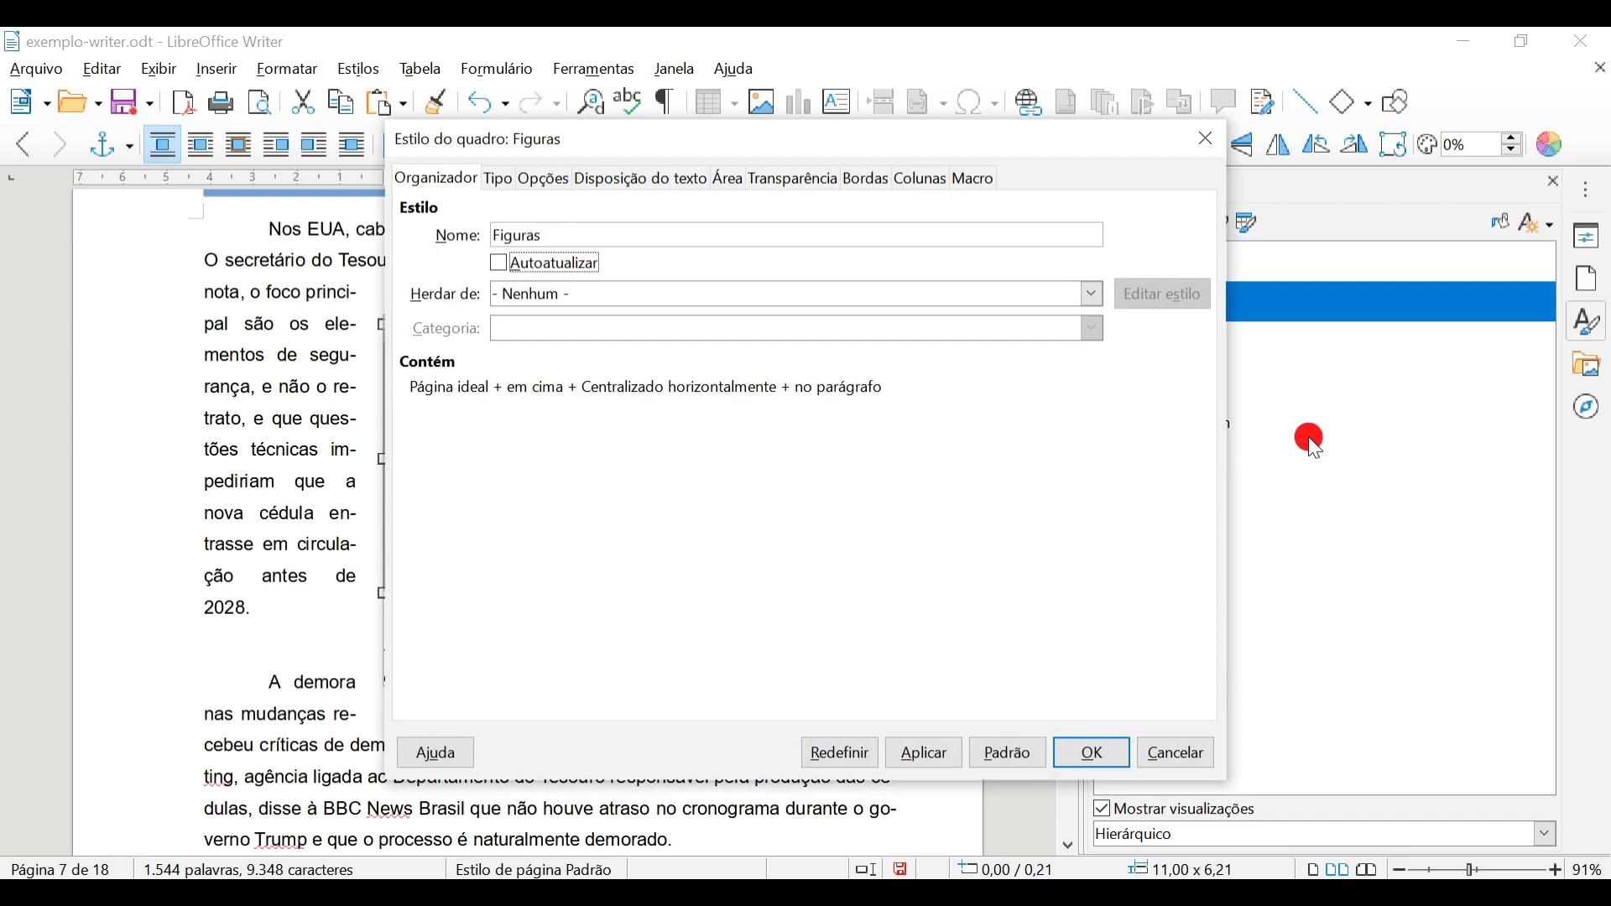
- Examine the Figuras style's size and position, protection, text wrap, area, transparency and border settings
click(497, 178)
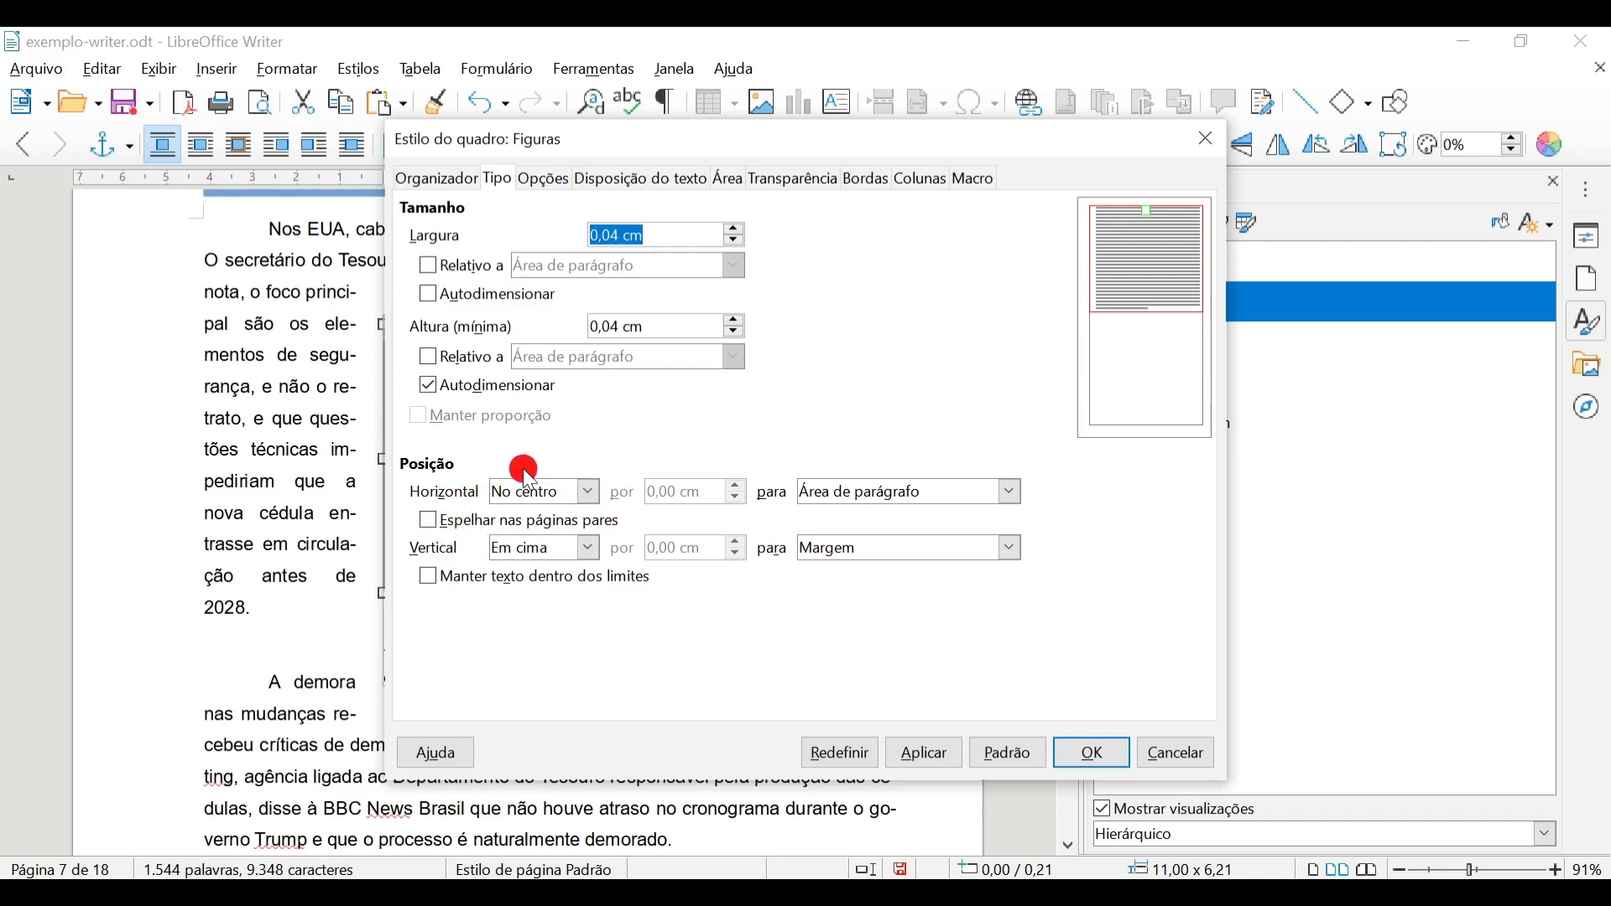
click(894, 495)
click(902, 503)
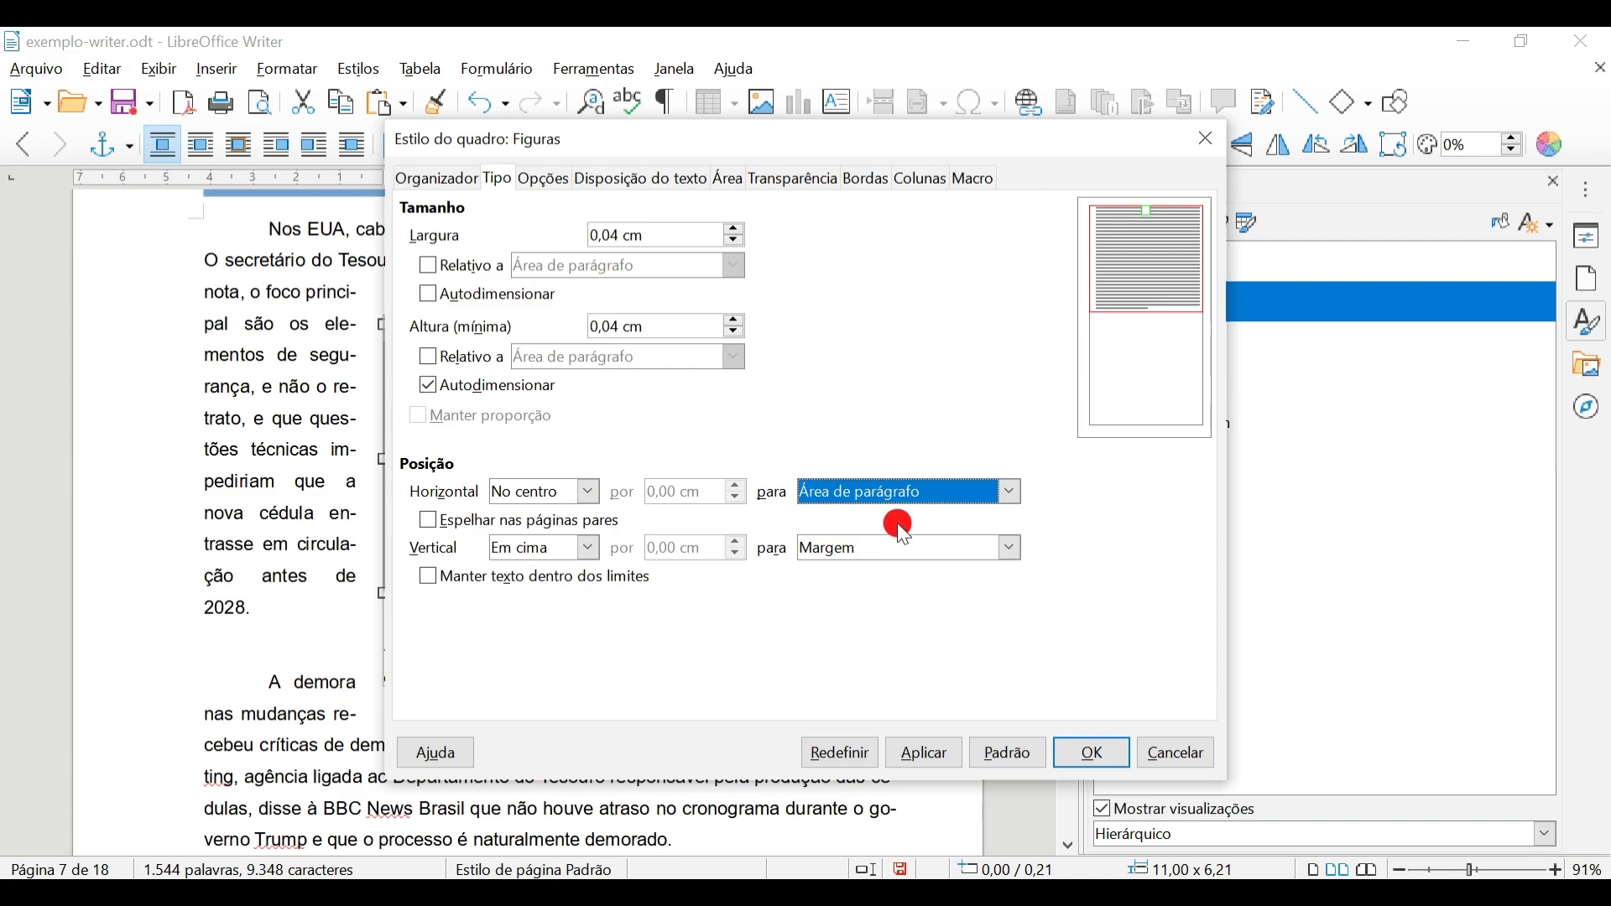
click(547, 180)
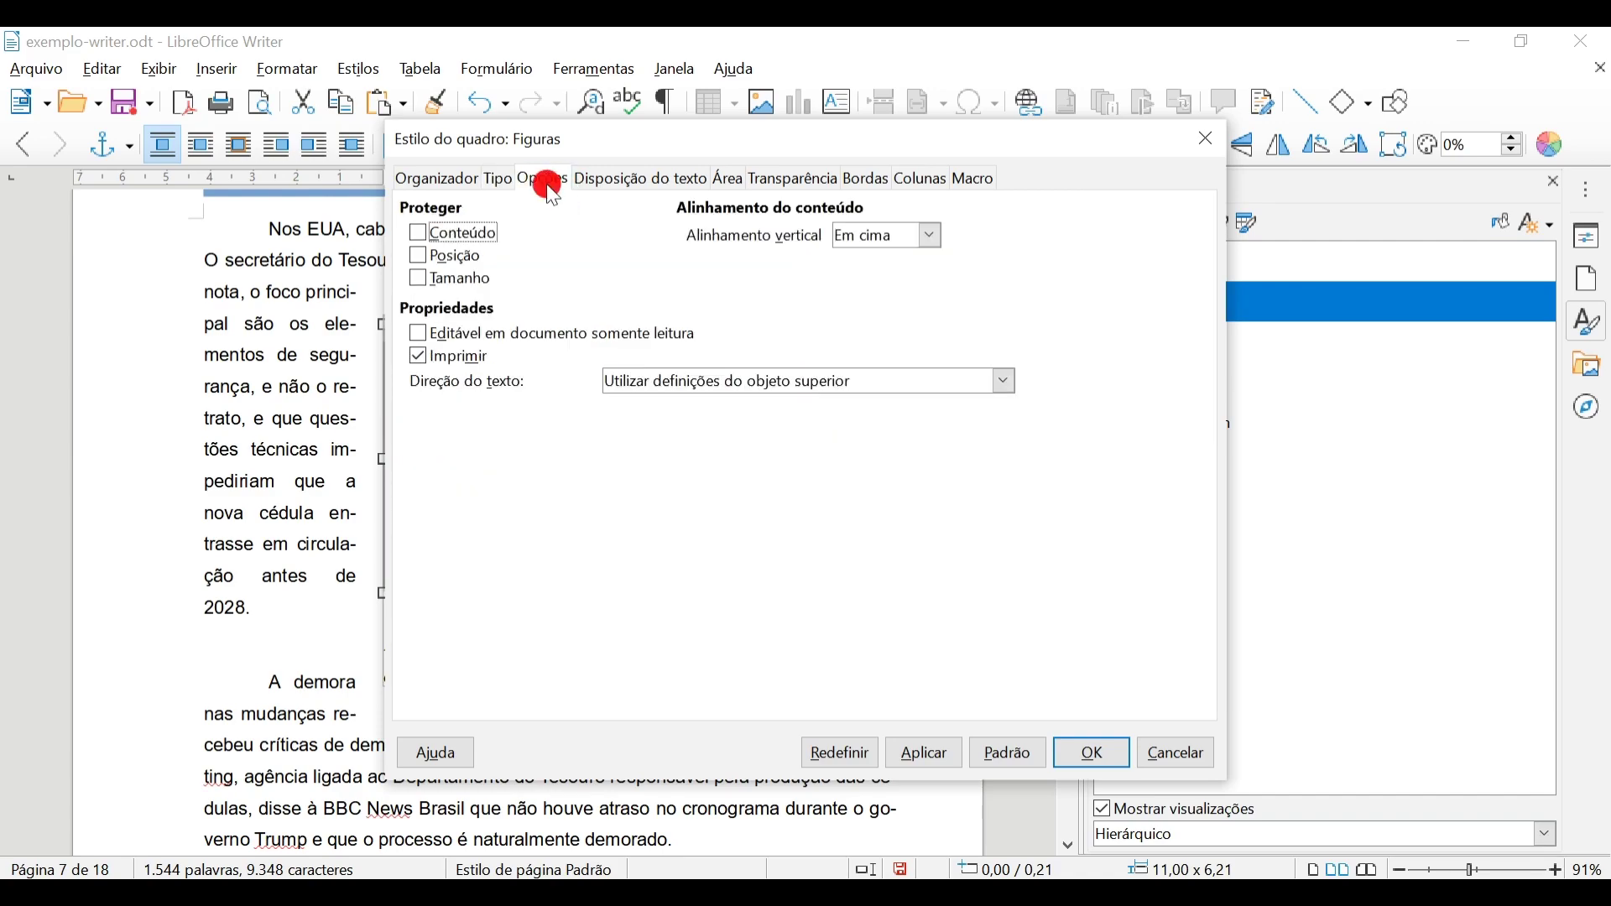
click(423, 283)
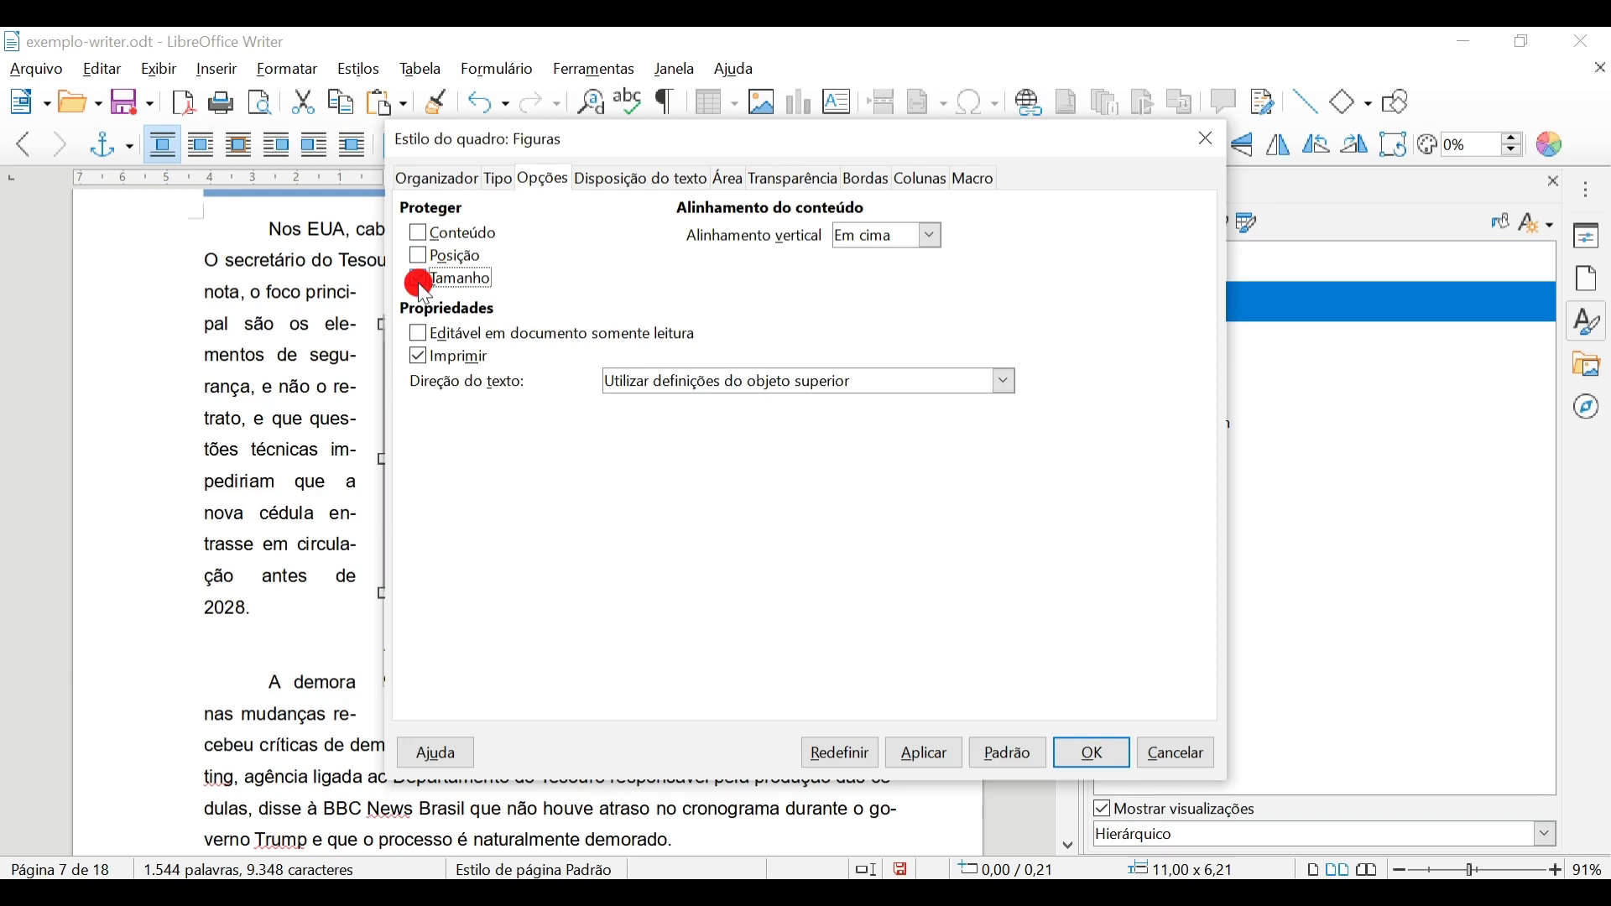
click(422, 283)
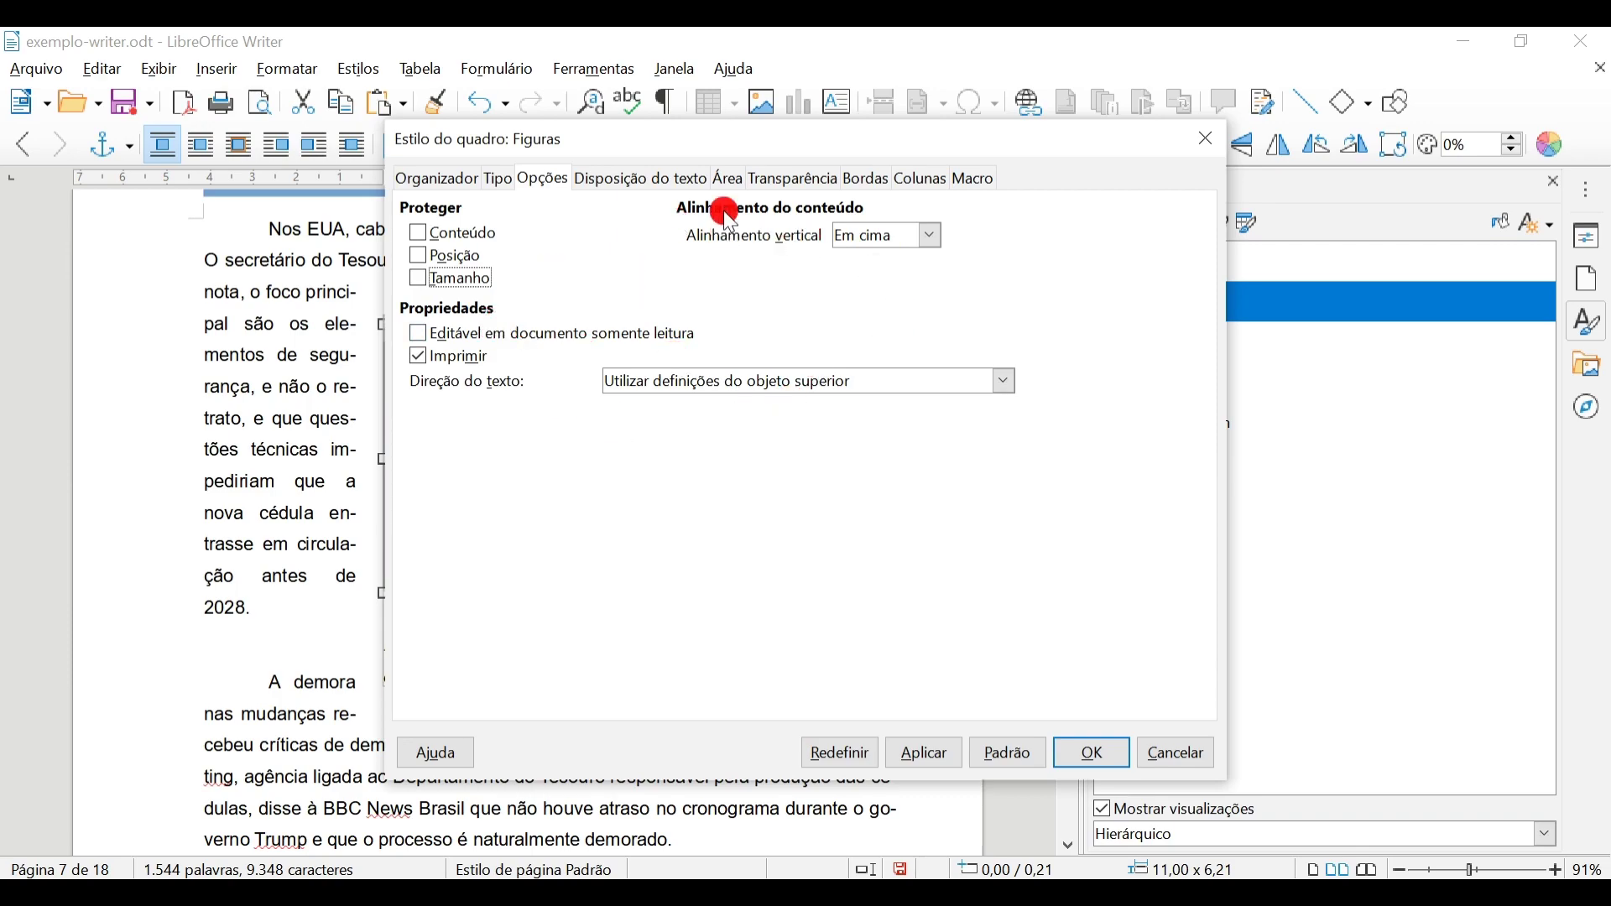
click(631, 182)
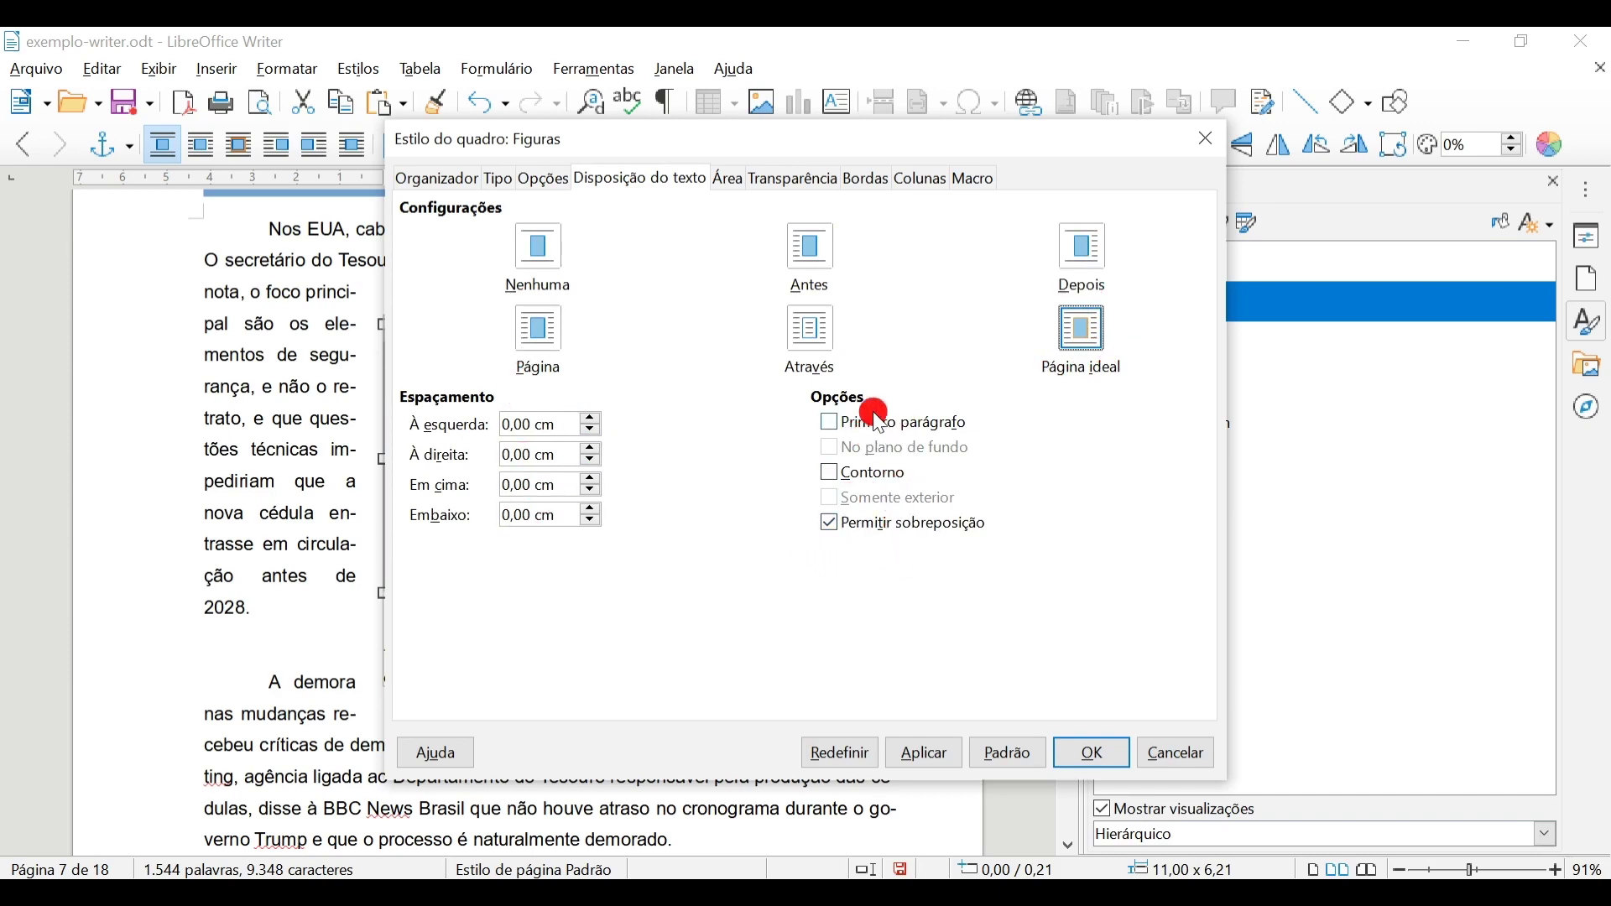
click(733, 179)
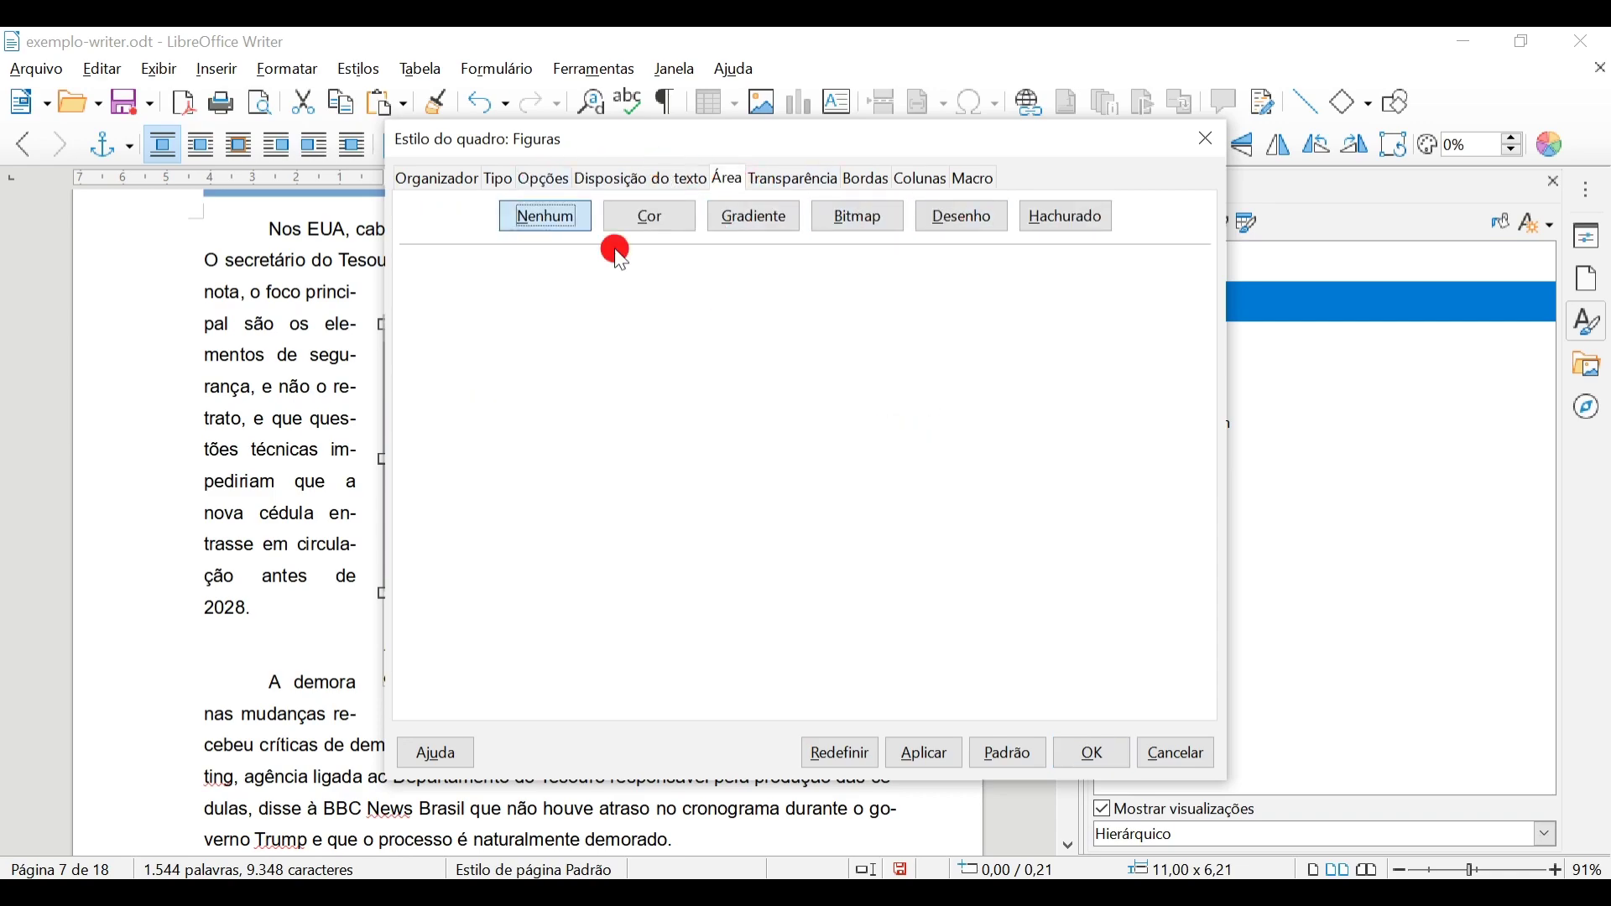
click(792, 180)
click(849, 178)
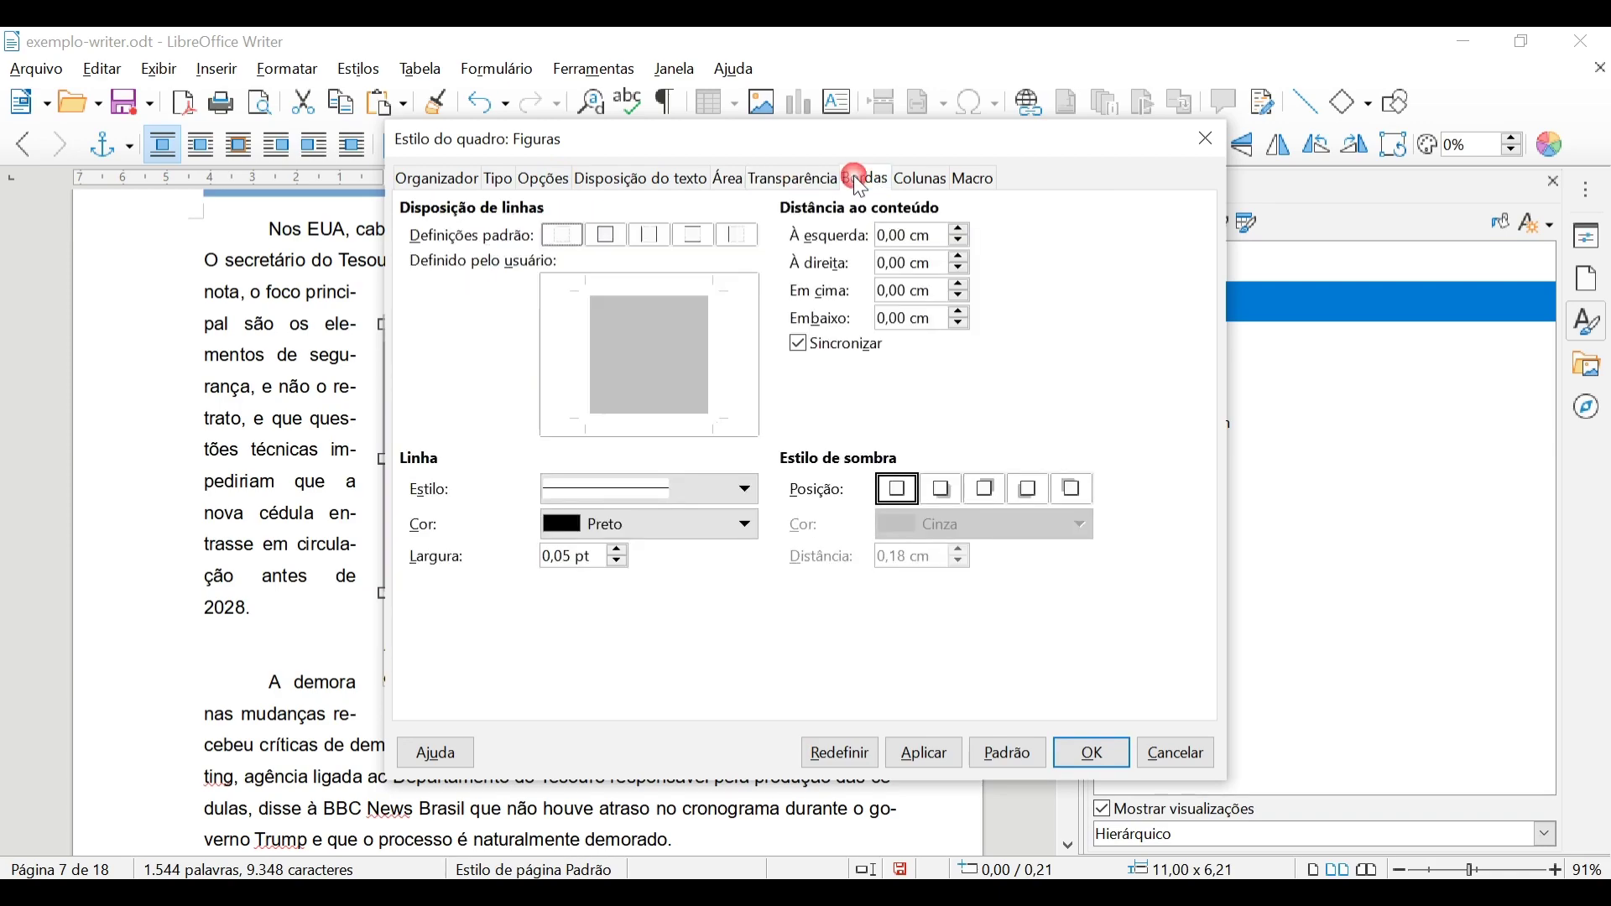
- Give the Figuras frame style a full box border and contour text wrapping with 0,40 cm spacing on all sides
click(607, 237)
click(644, 180)
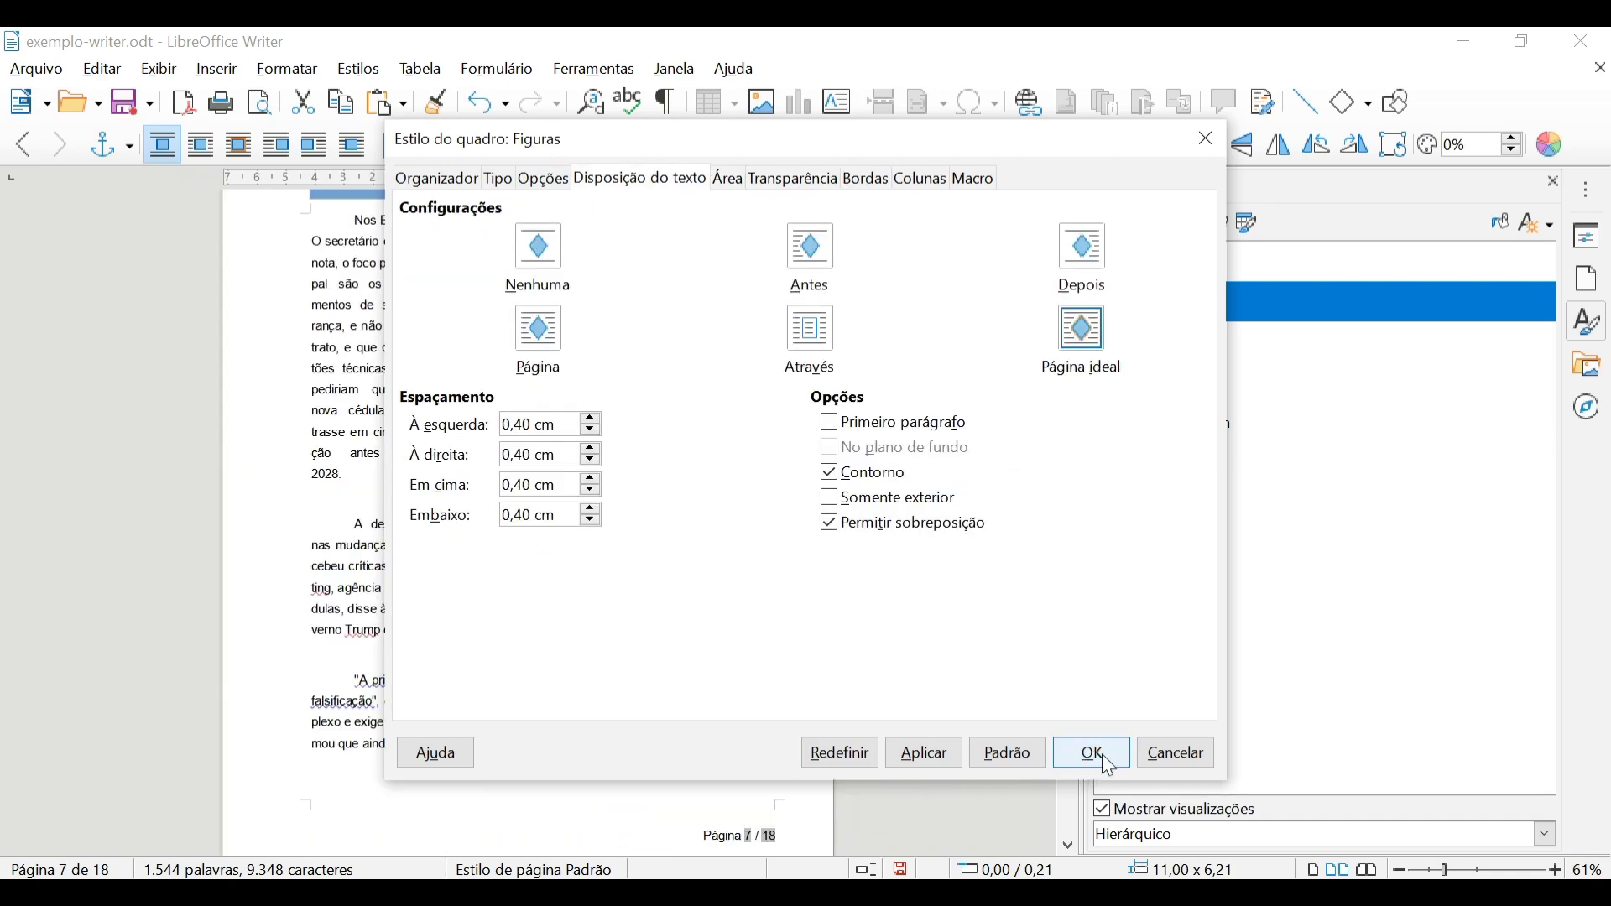
click(1093, 752)
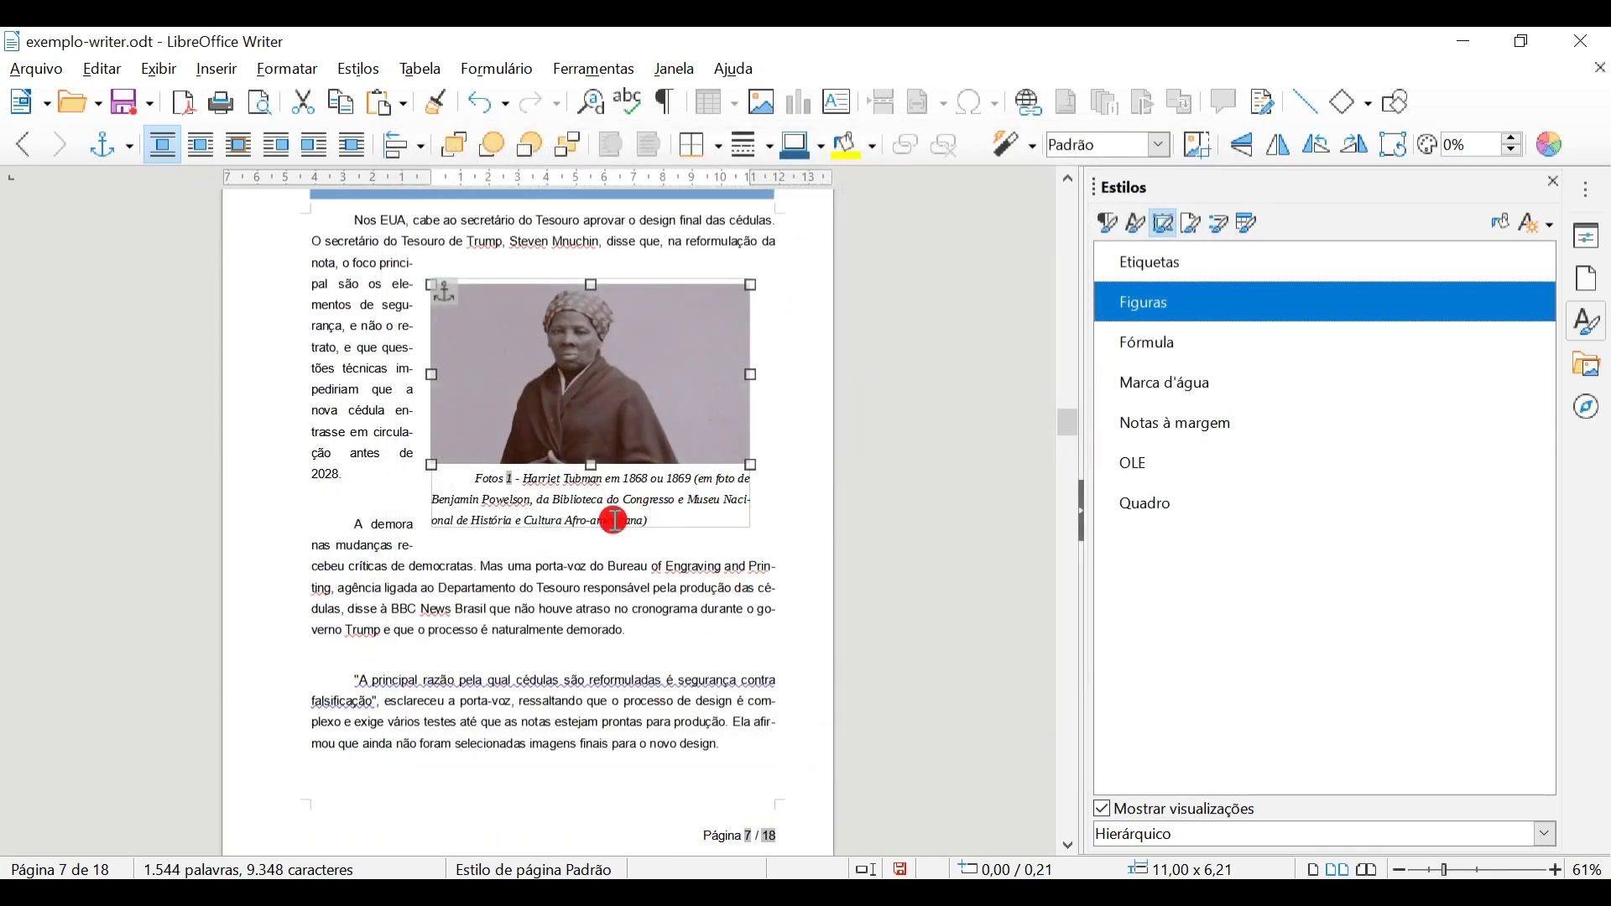
- Set the font size of the Fotos paragraph style, used by the portrait photo's caption, to 11 pt
scroll(673, 565, down, 8)
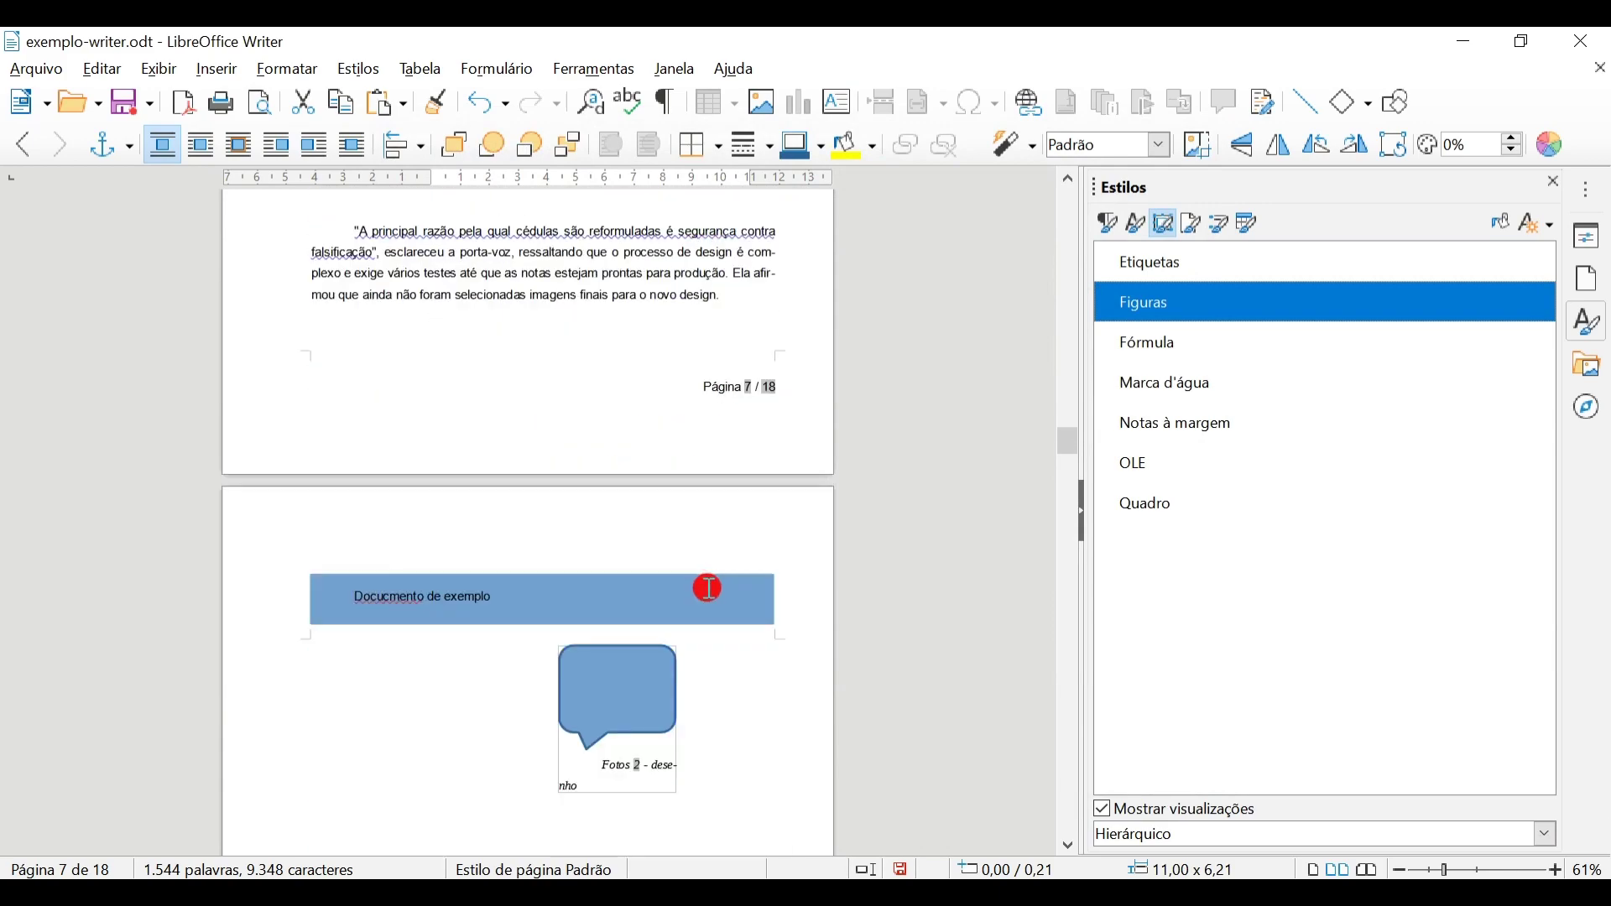
scroll(712, 590, up, 8)
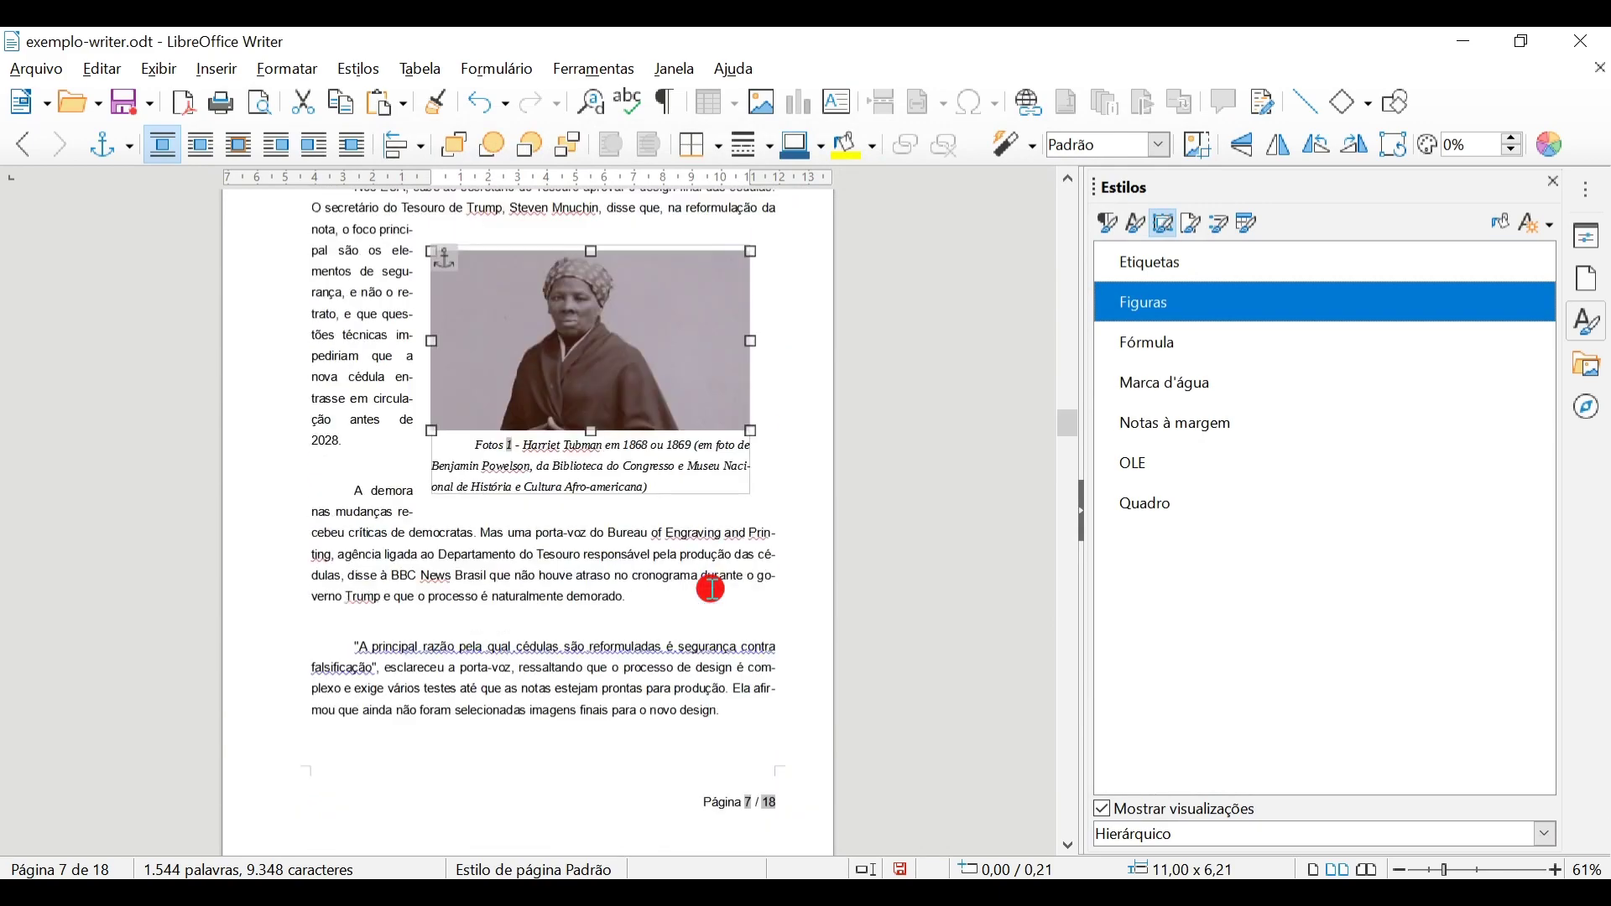
drag(651, 488, 537, 453)
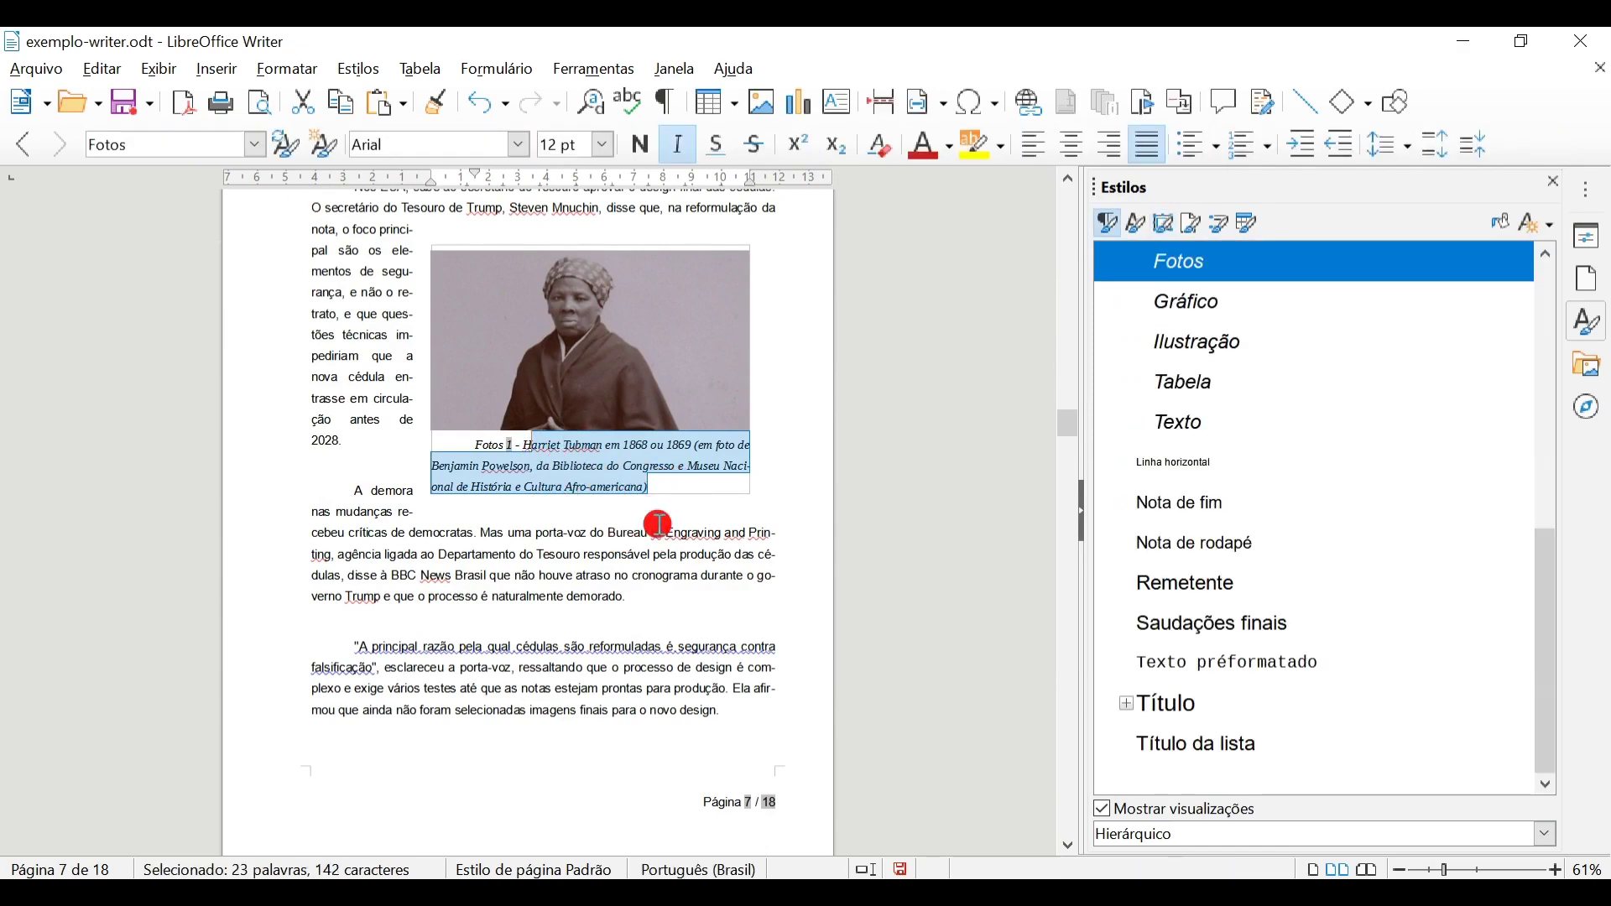
right_click(1215, 260)
click(1293, 300)
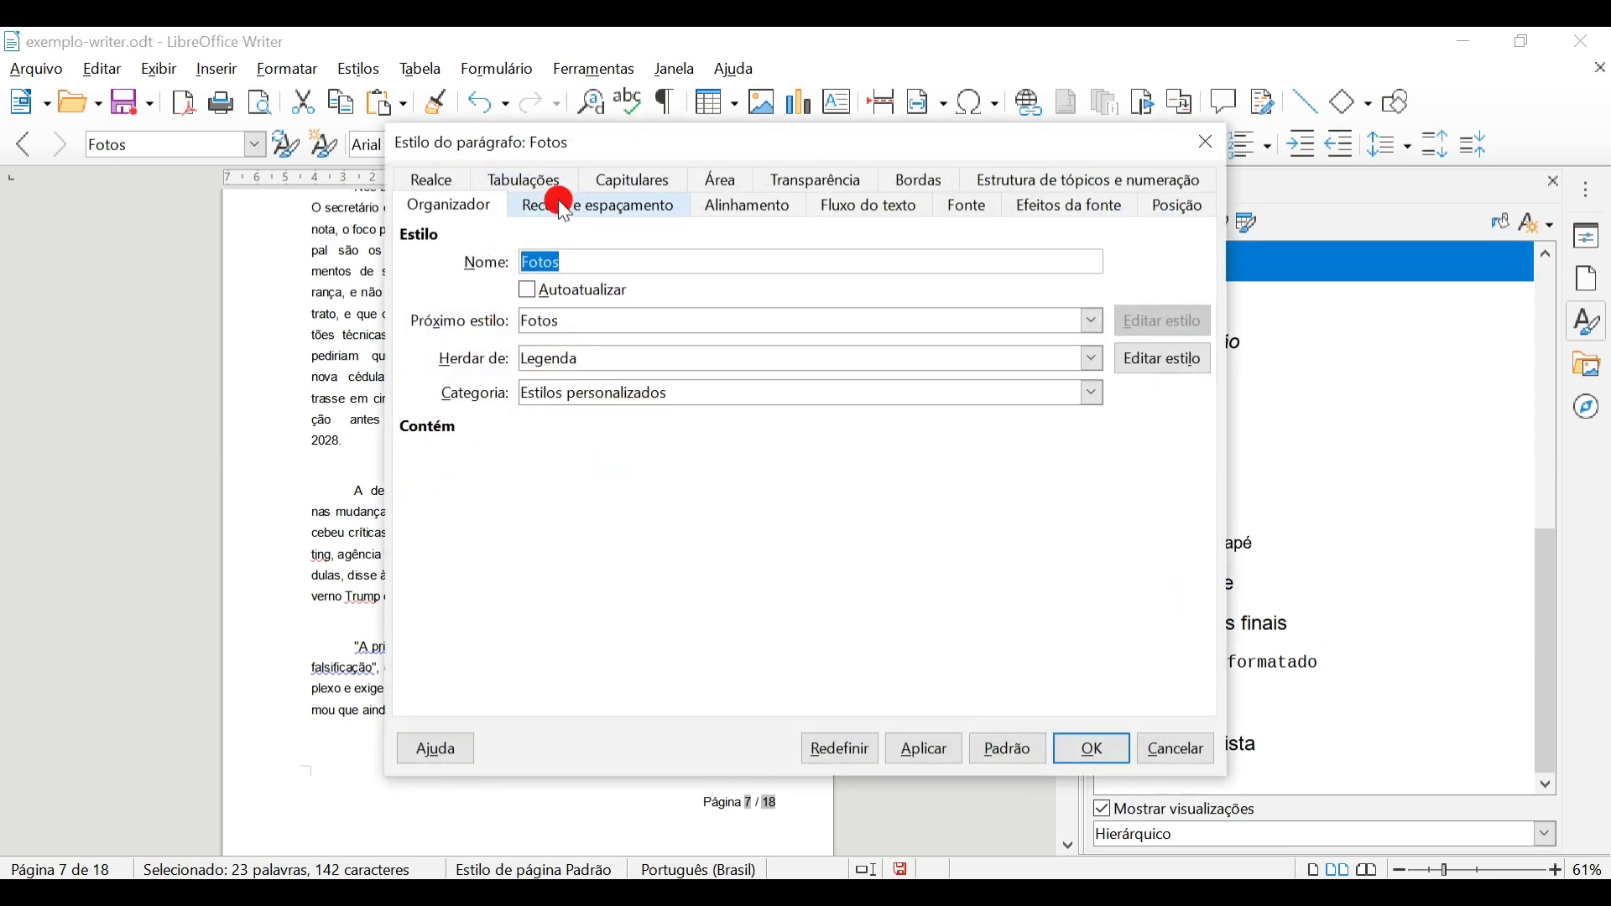
click(989, 207)
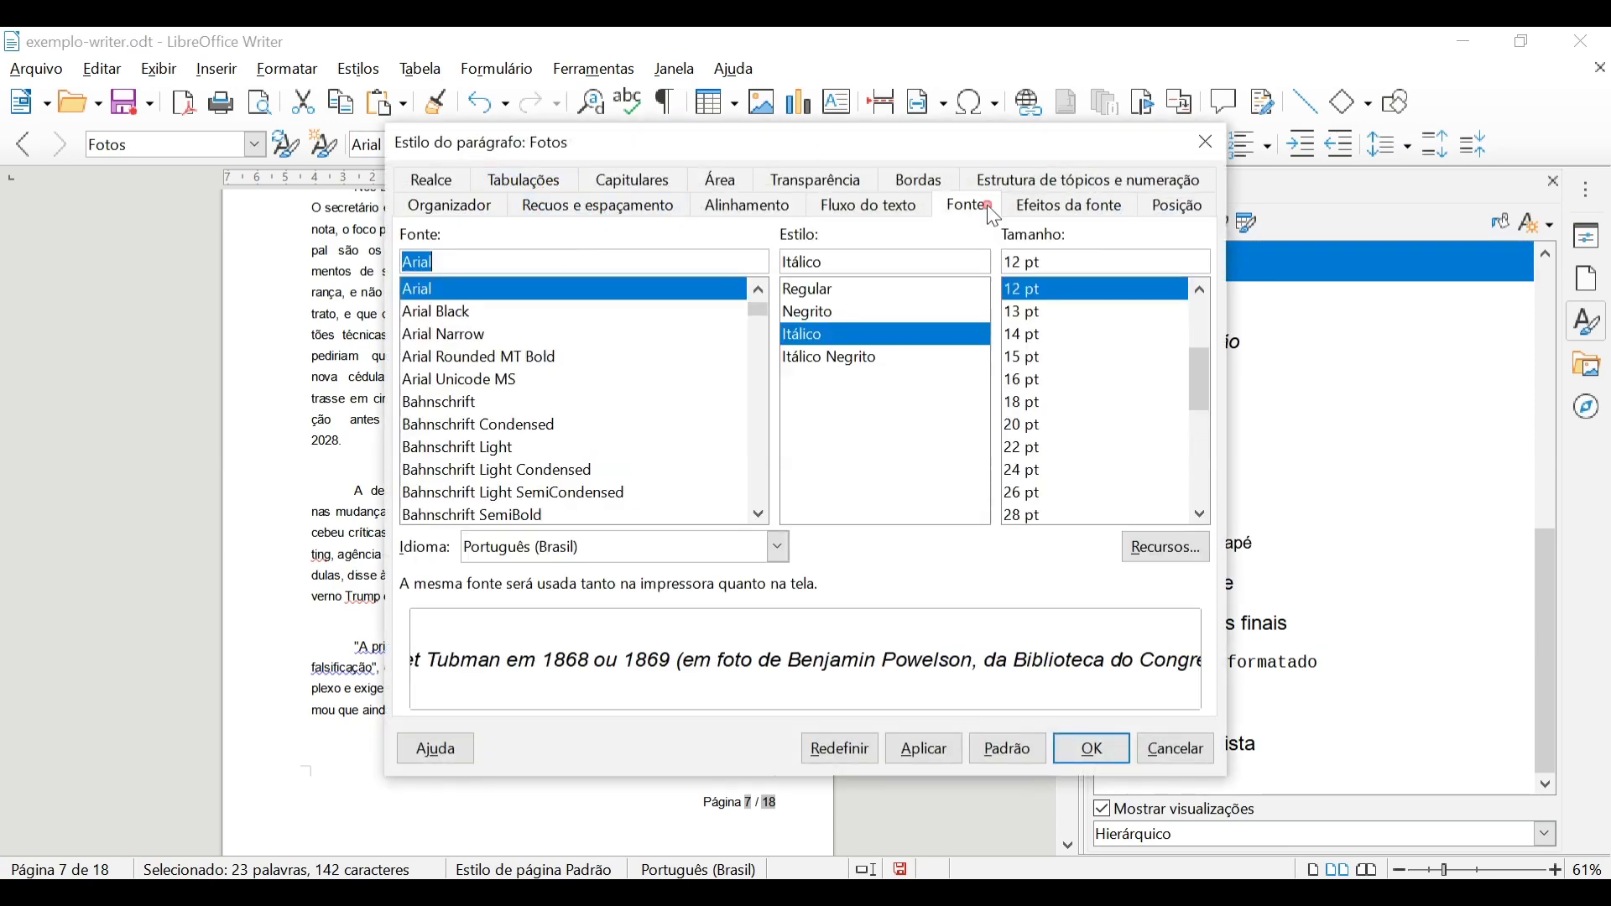
click(1048, 335)
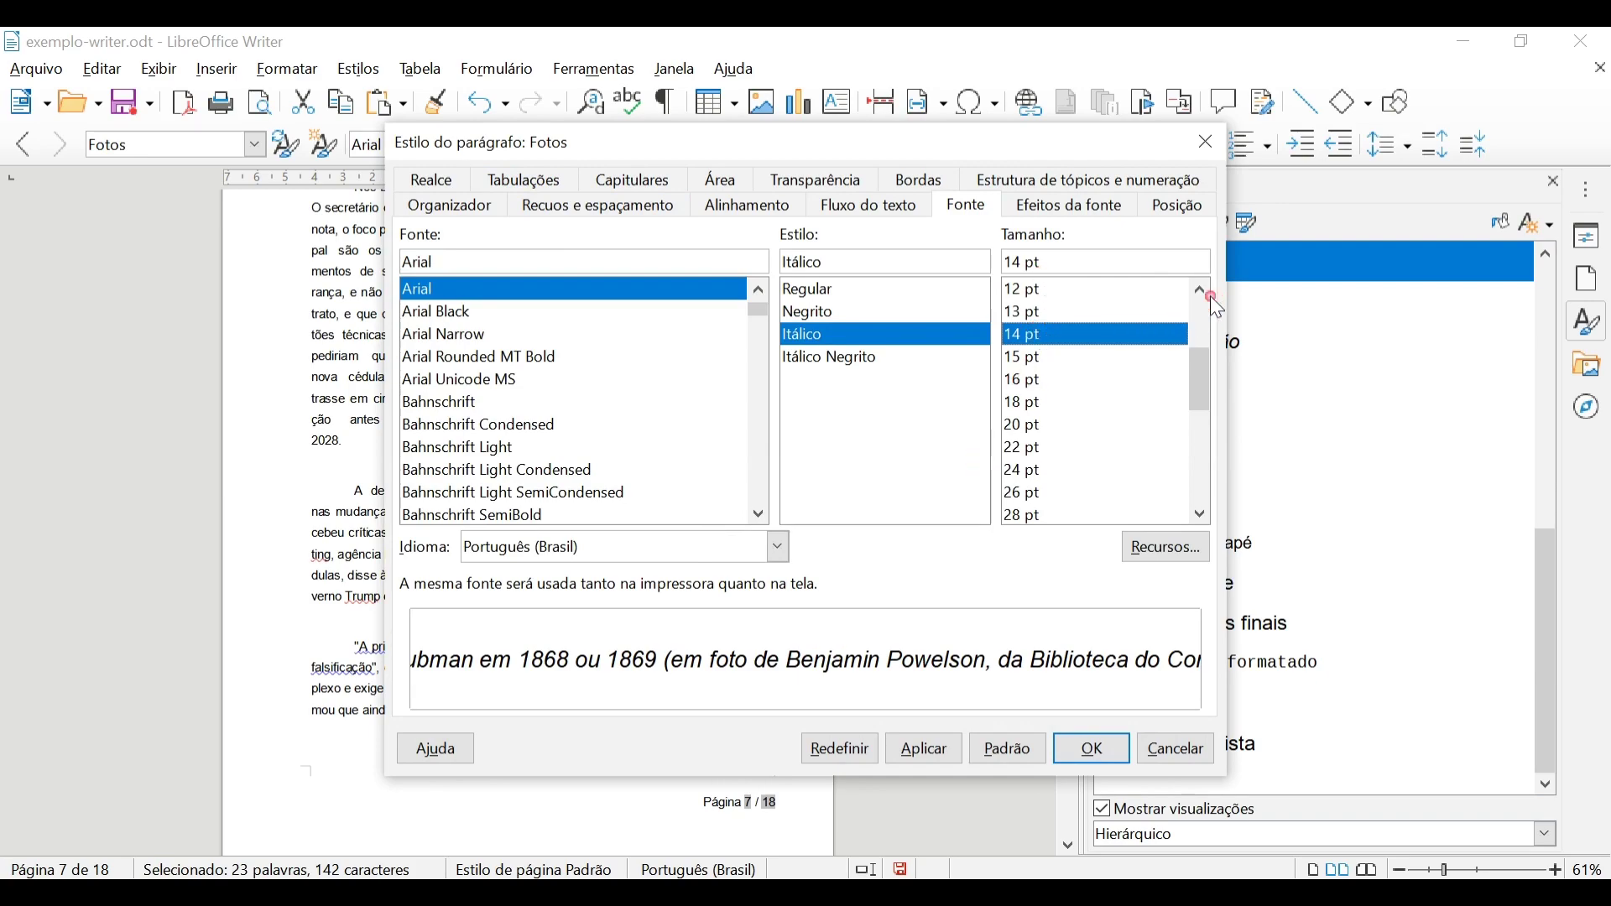
scroll(1214, 309, up, 1)
click(1120, 294)
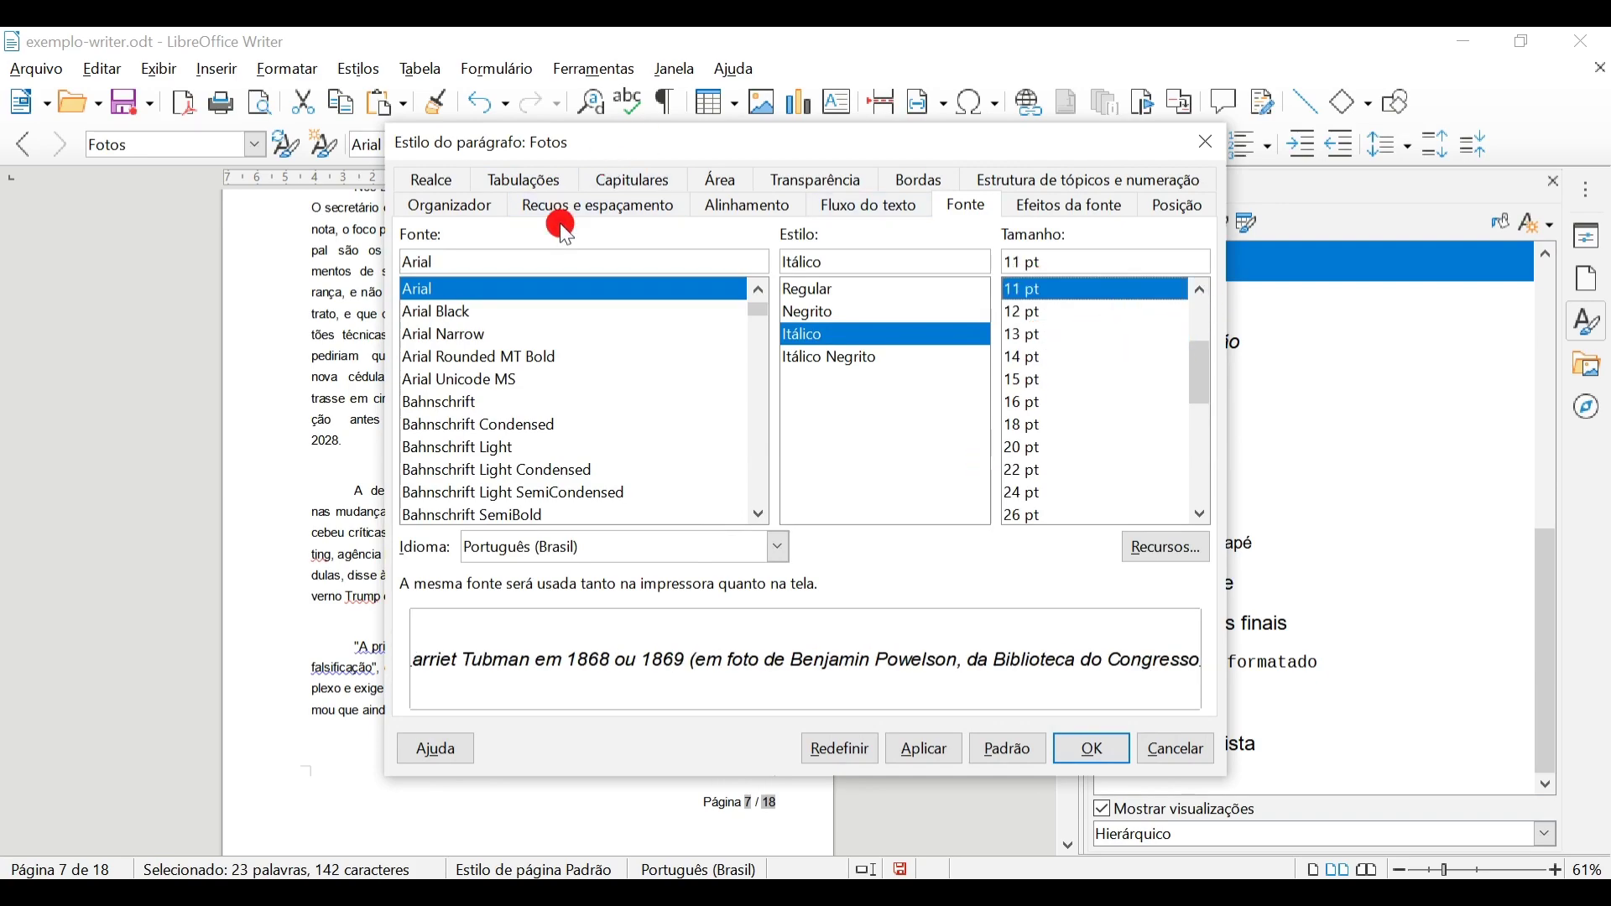
- Set the Fotos style's font colour to dark red and save the style changes
click(1059, 206)
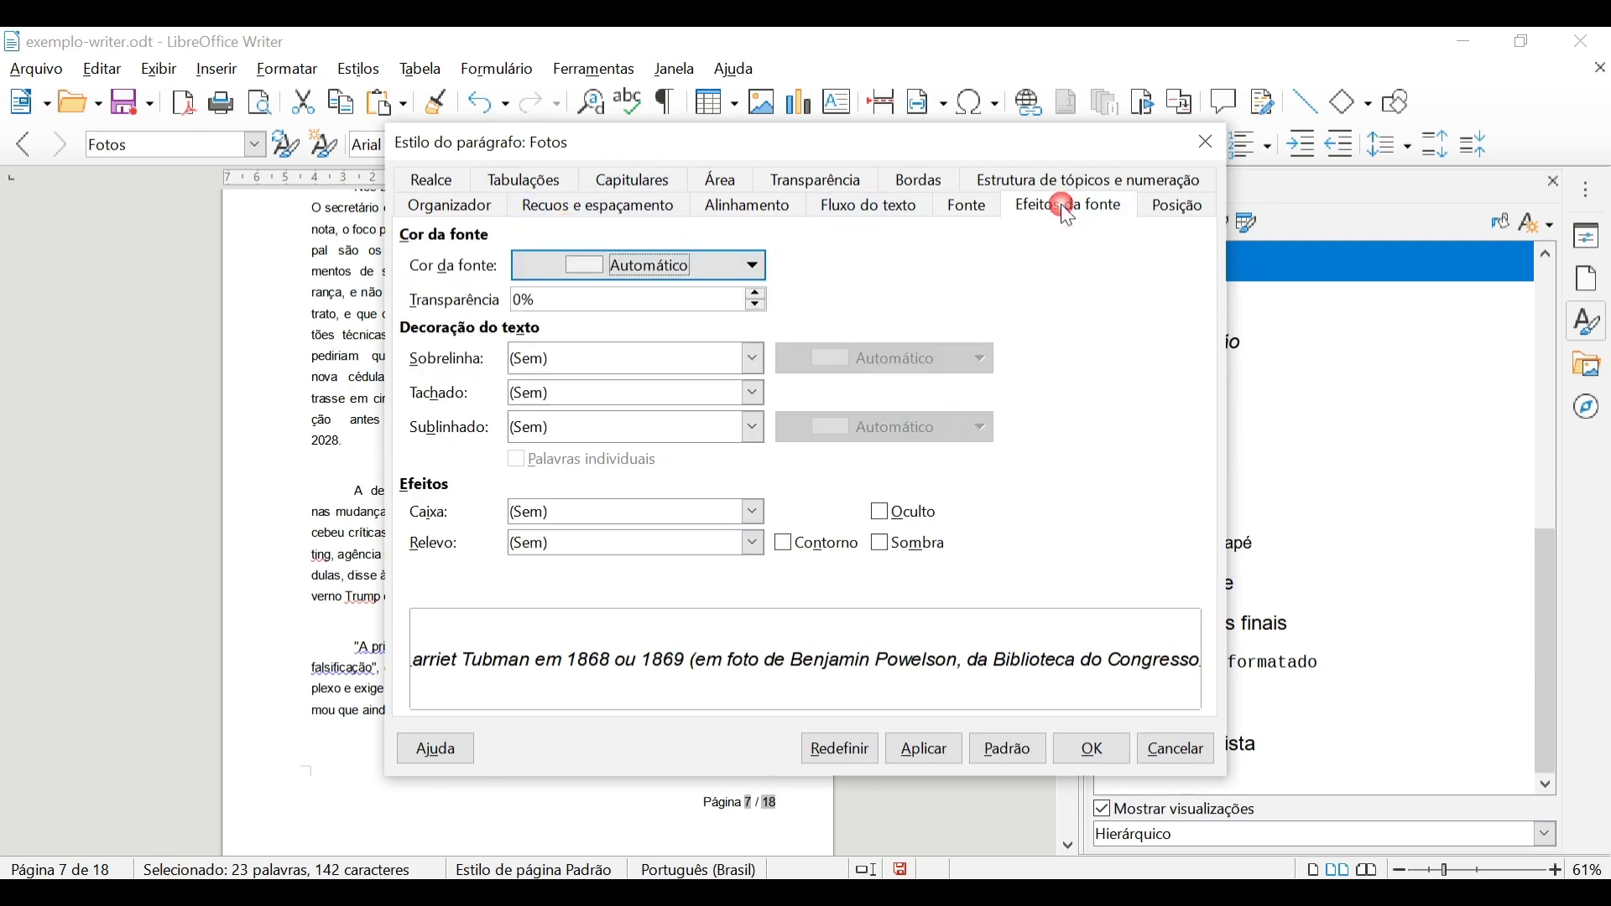
click(750, 259)
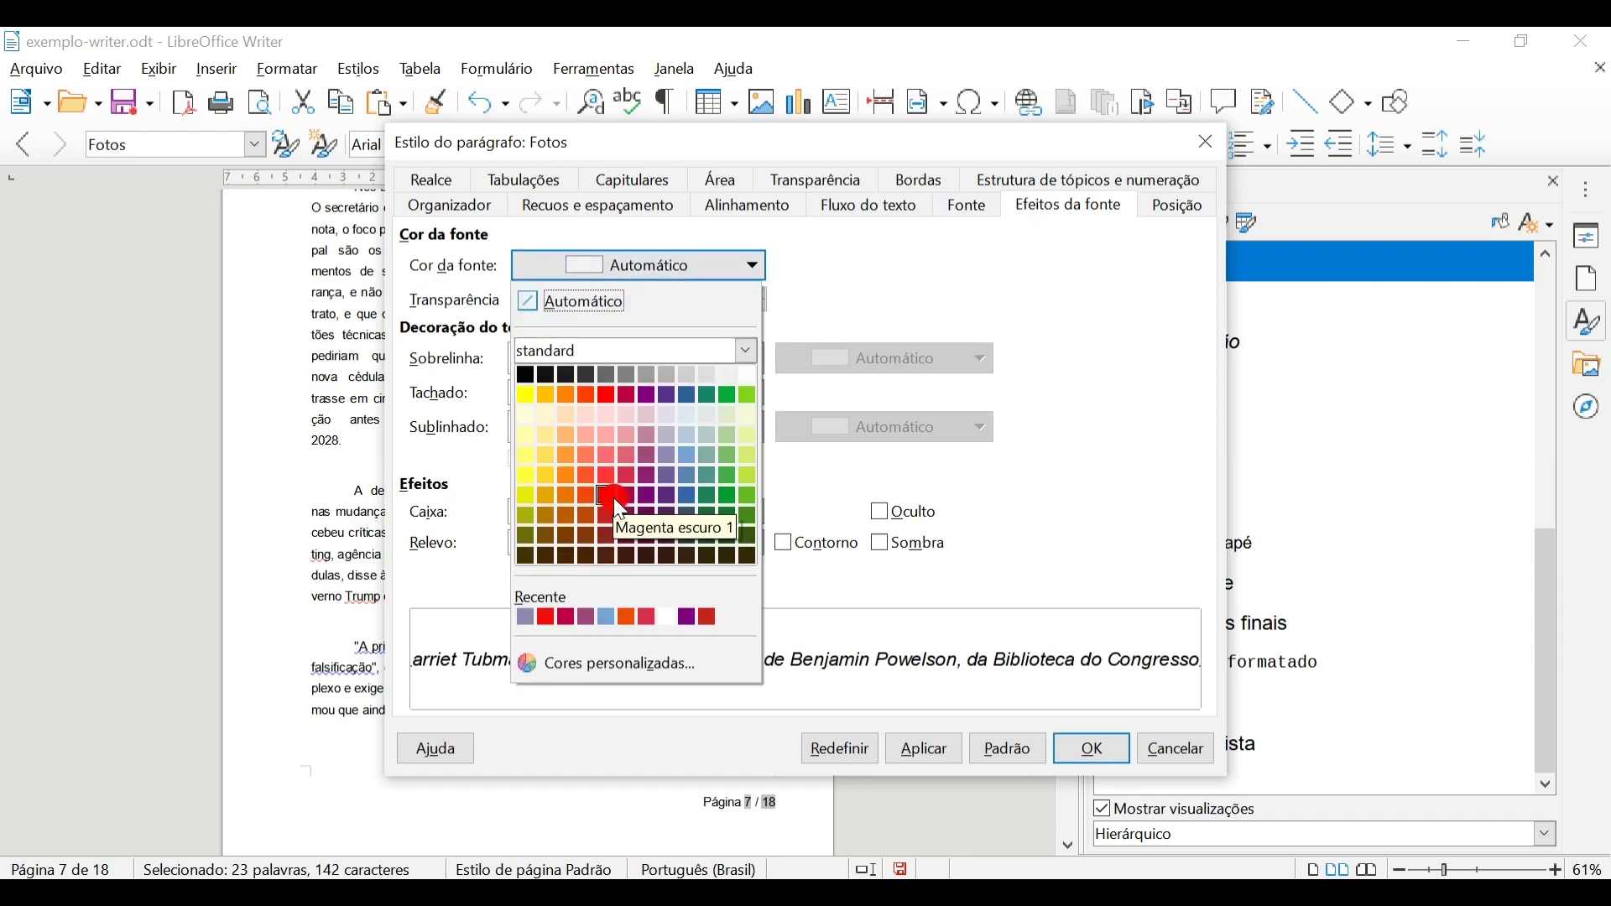
click(609, 499)
click(1089, 749)
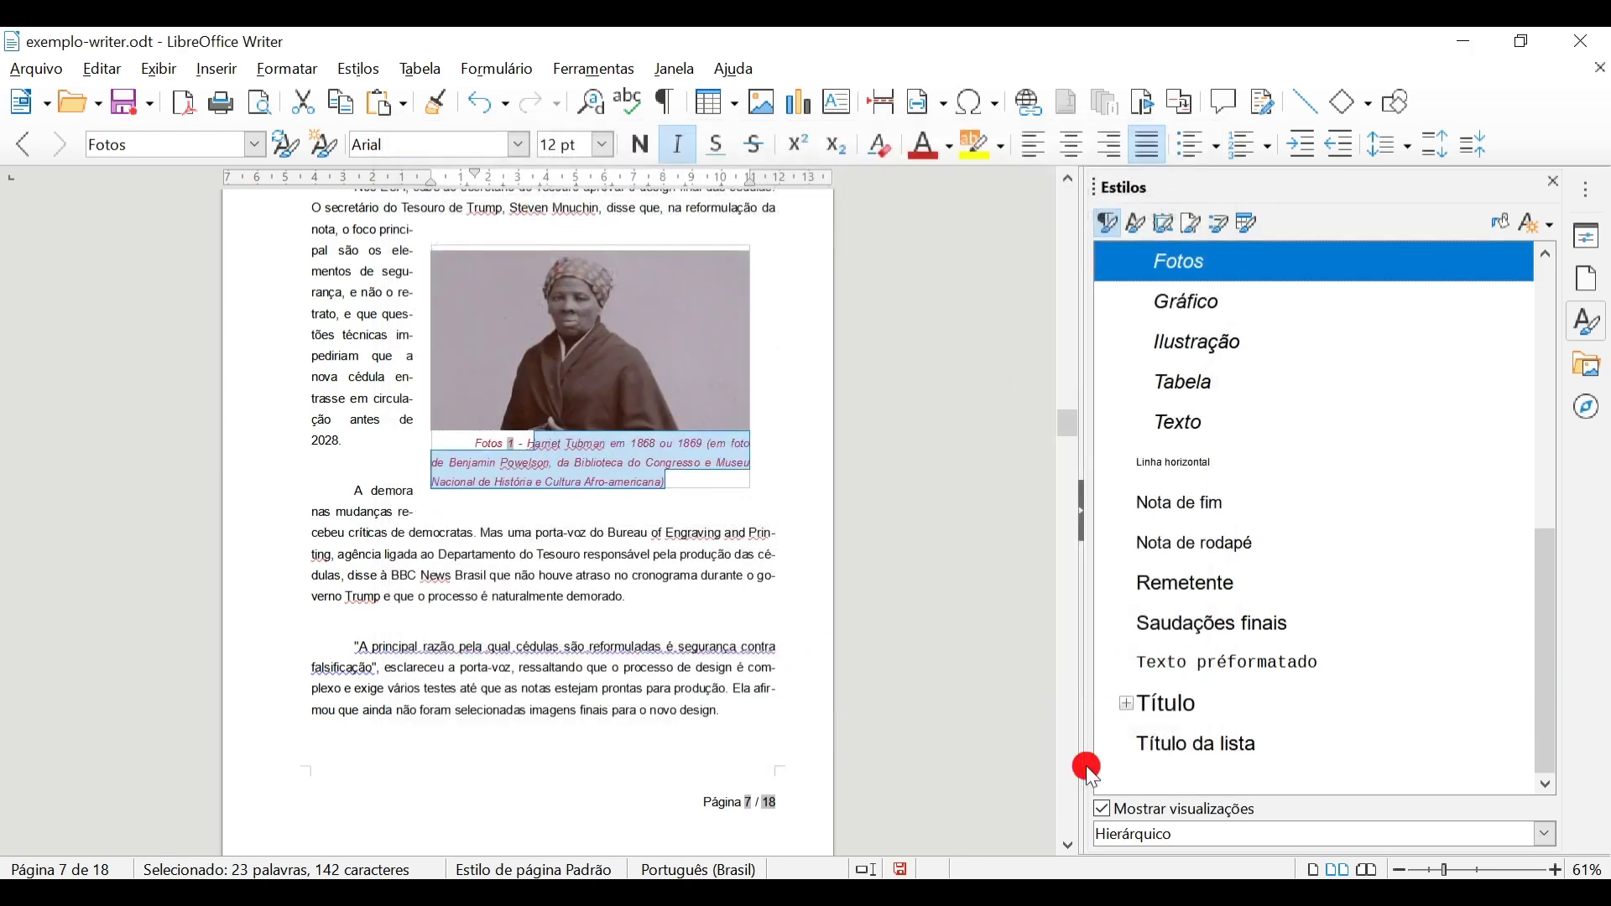
- Examine how the photo captions, chart, table and headings look across the pages with the modified Fotos style
click(777, 531)
scroll(777, 542, down, 15)
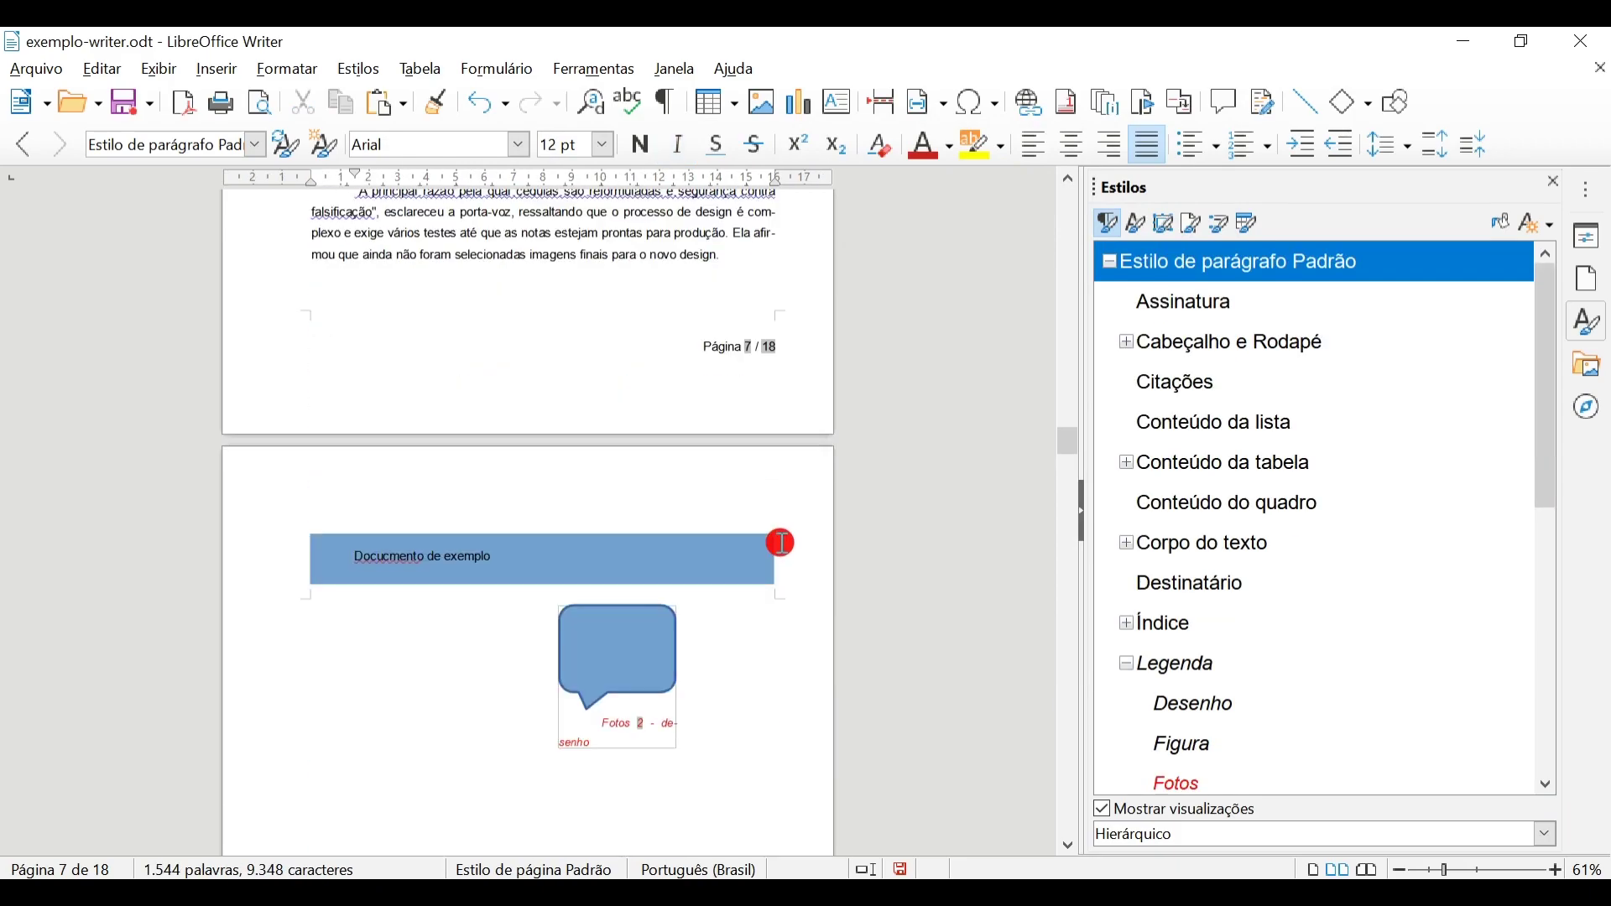
scroll(777, 579, down, 15)
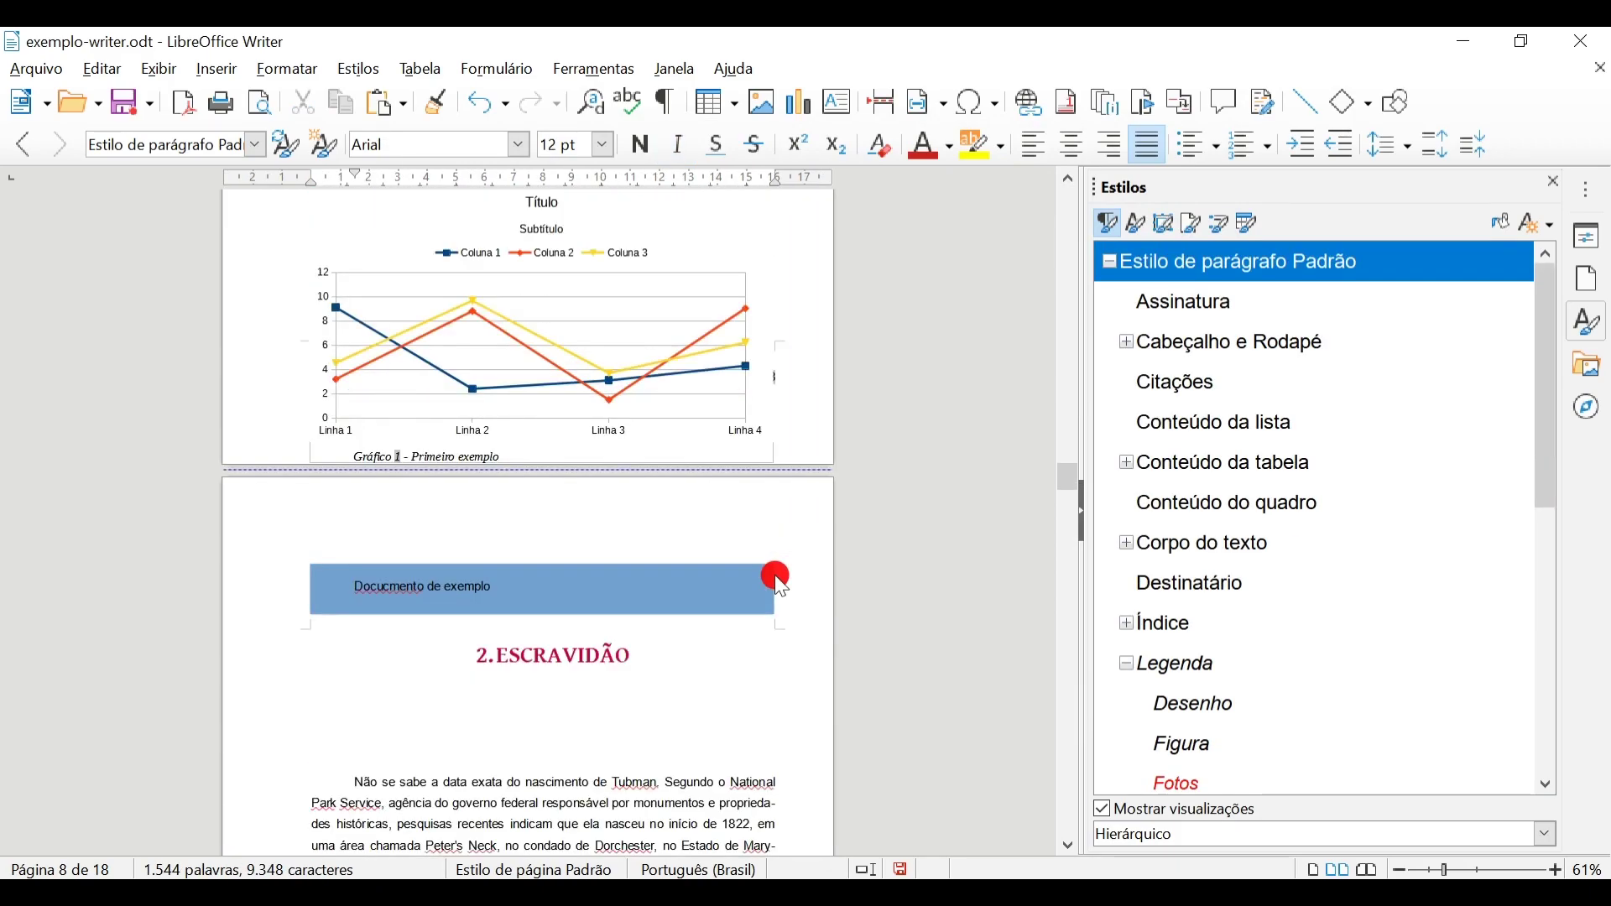
scroll(768, 589, down, 10)
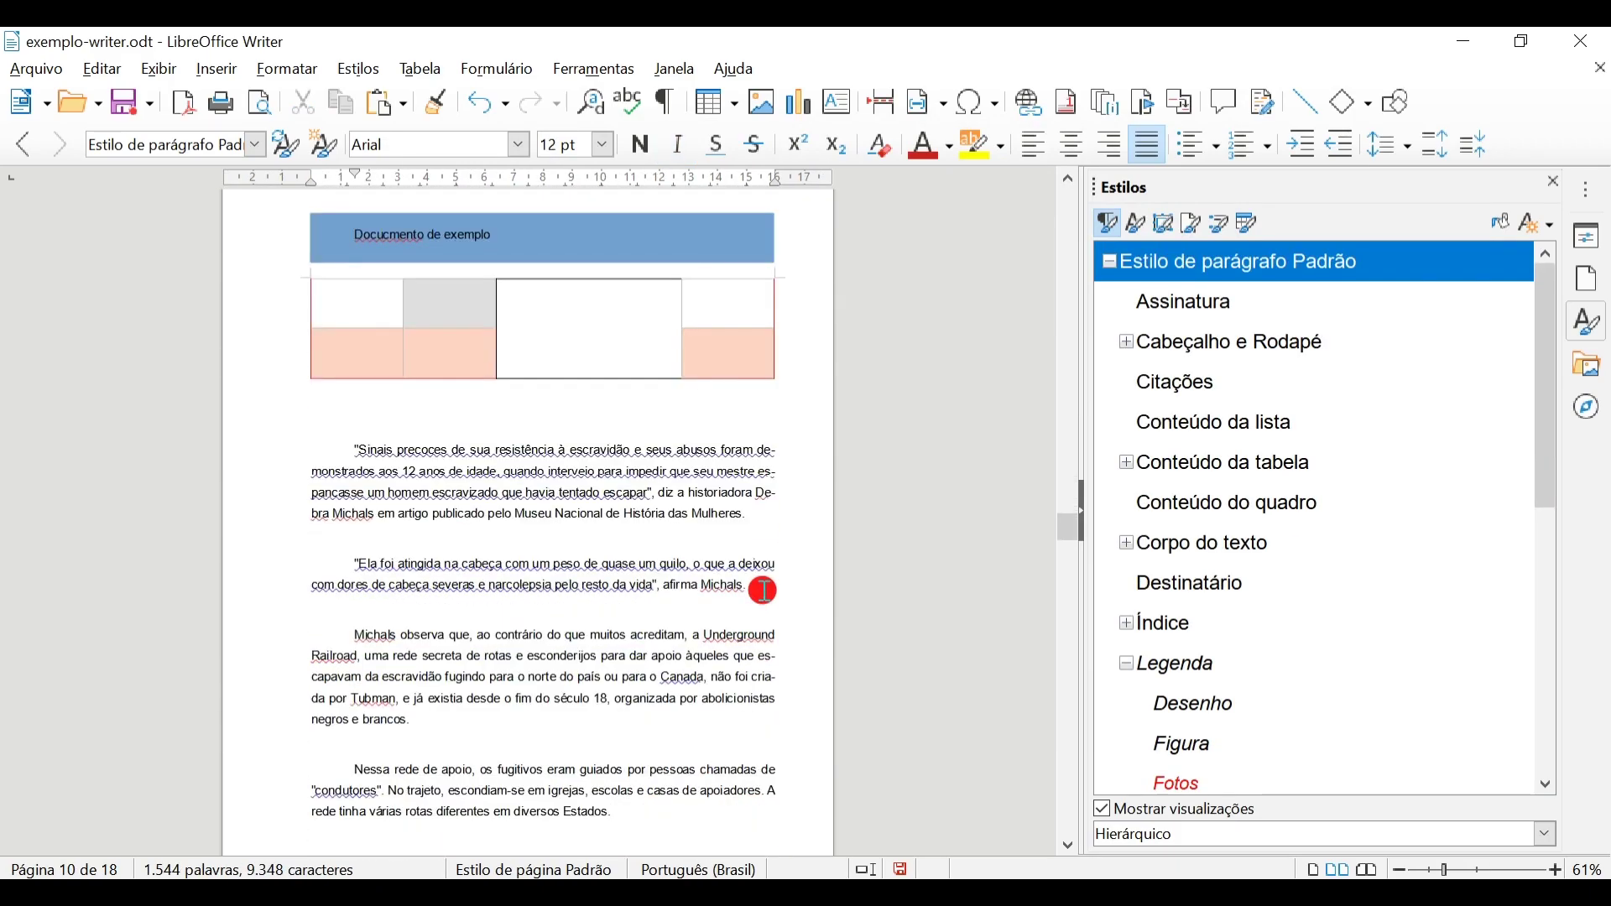
scroll(764, 591, down, 15)
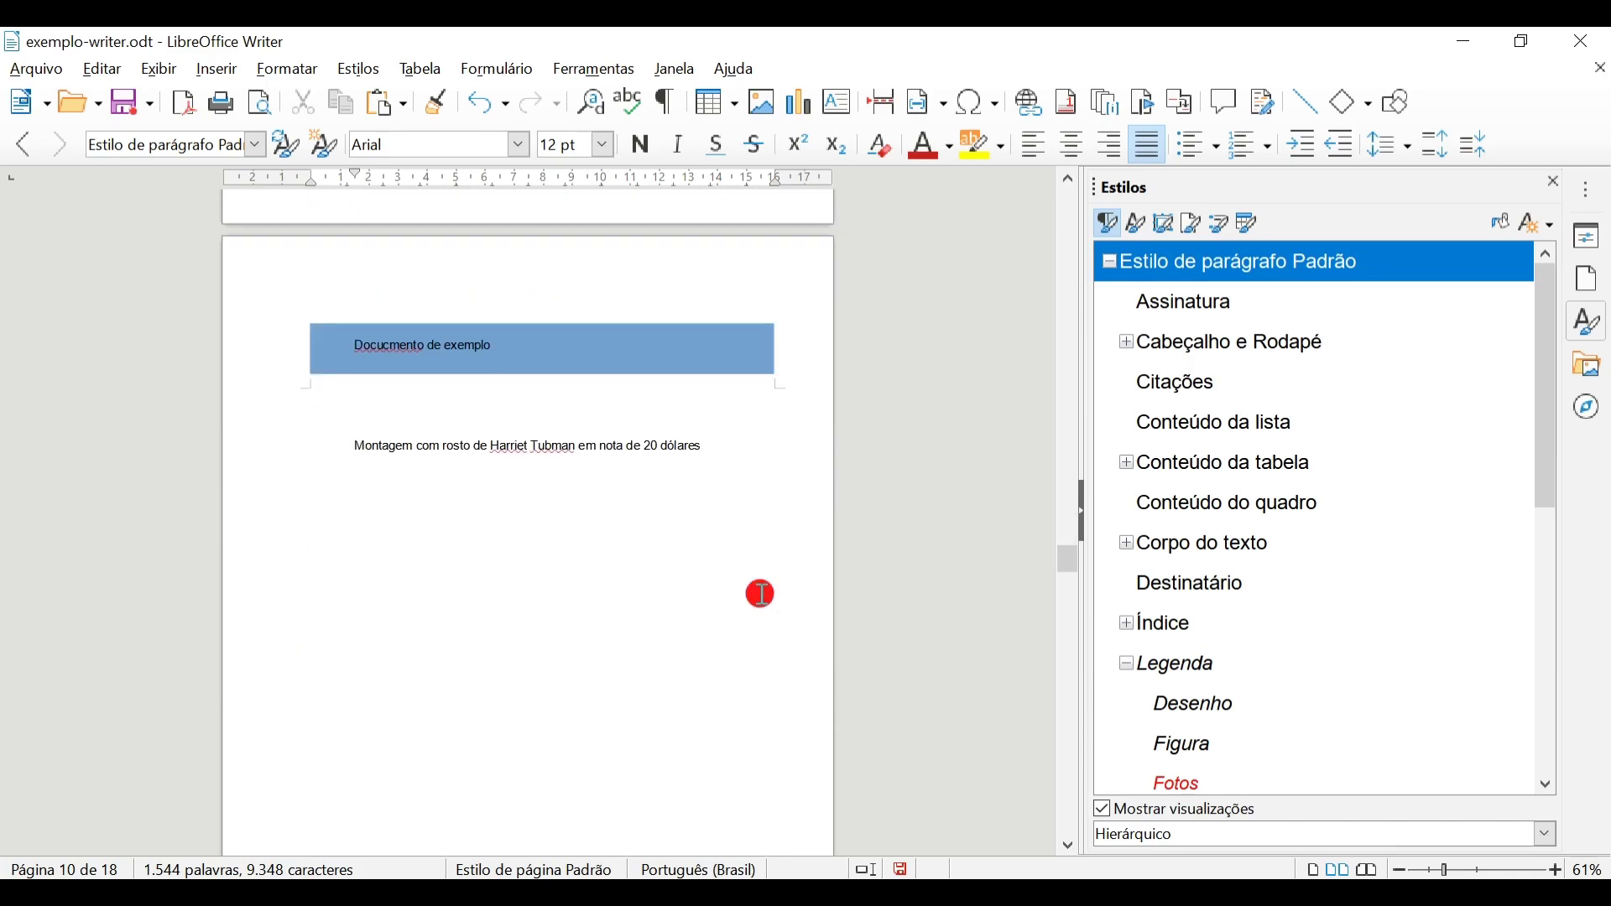
scroll(764, 591, up, 7)
drag(1080, 623, 1088, 472)
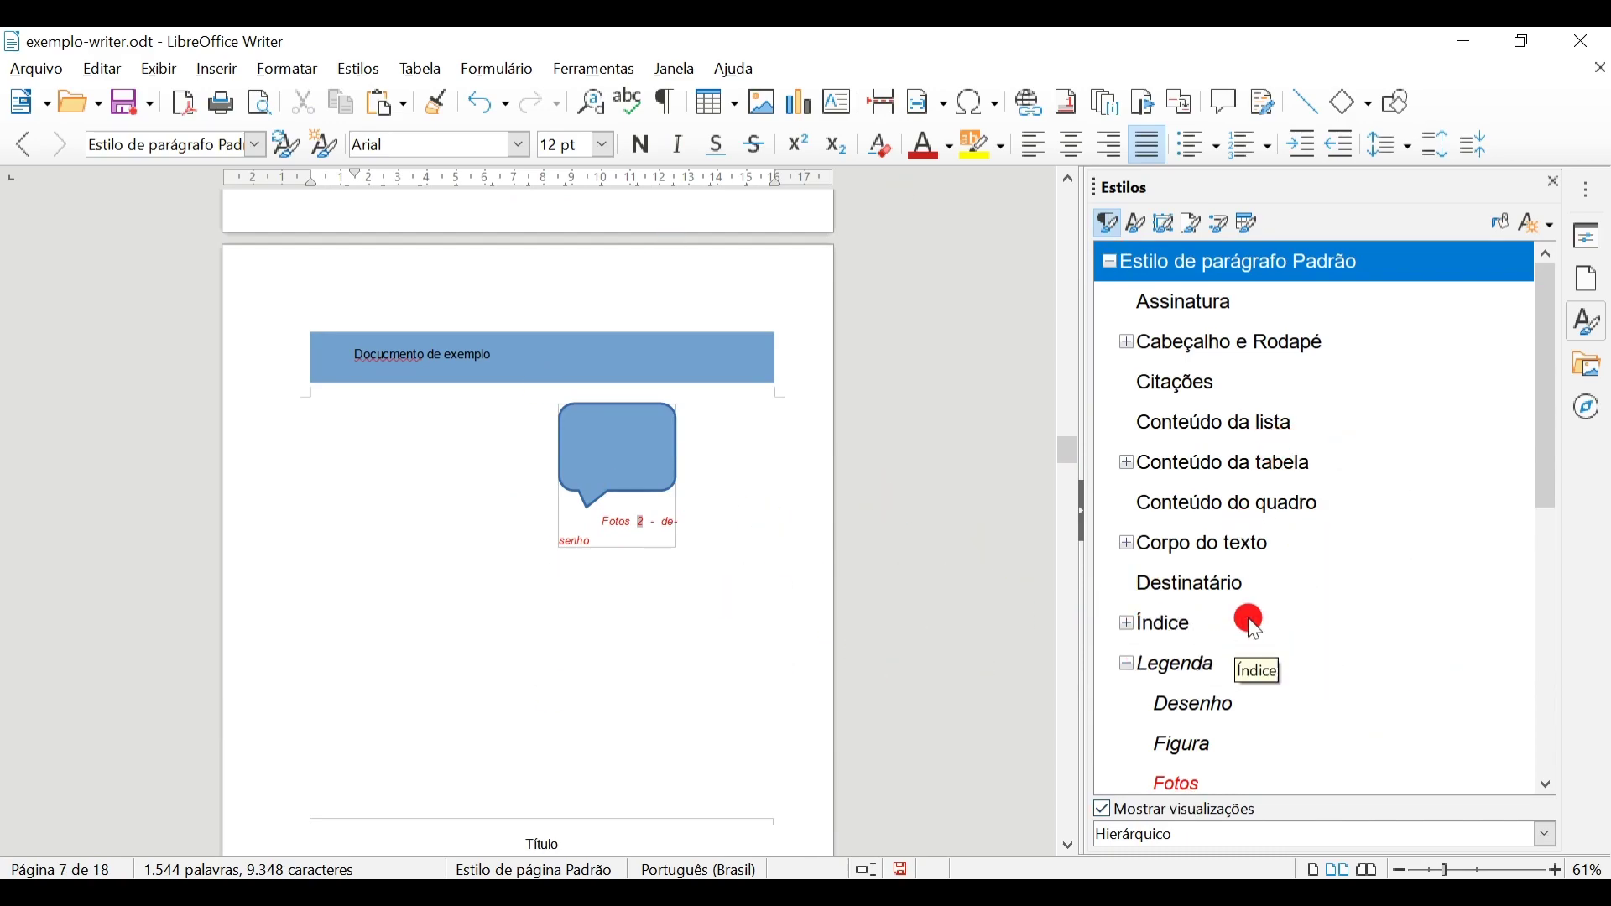
scroll(948, 466, up, 5)
scroll(945, 463, up, 10)
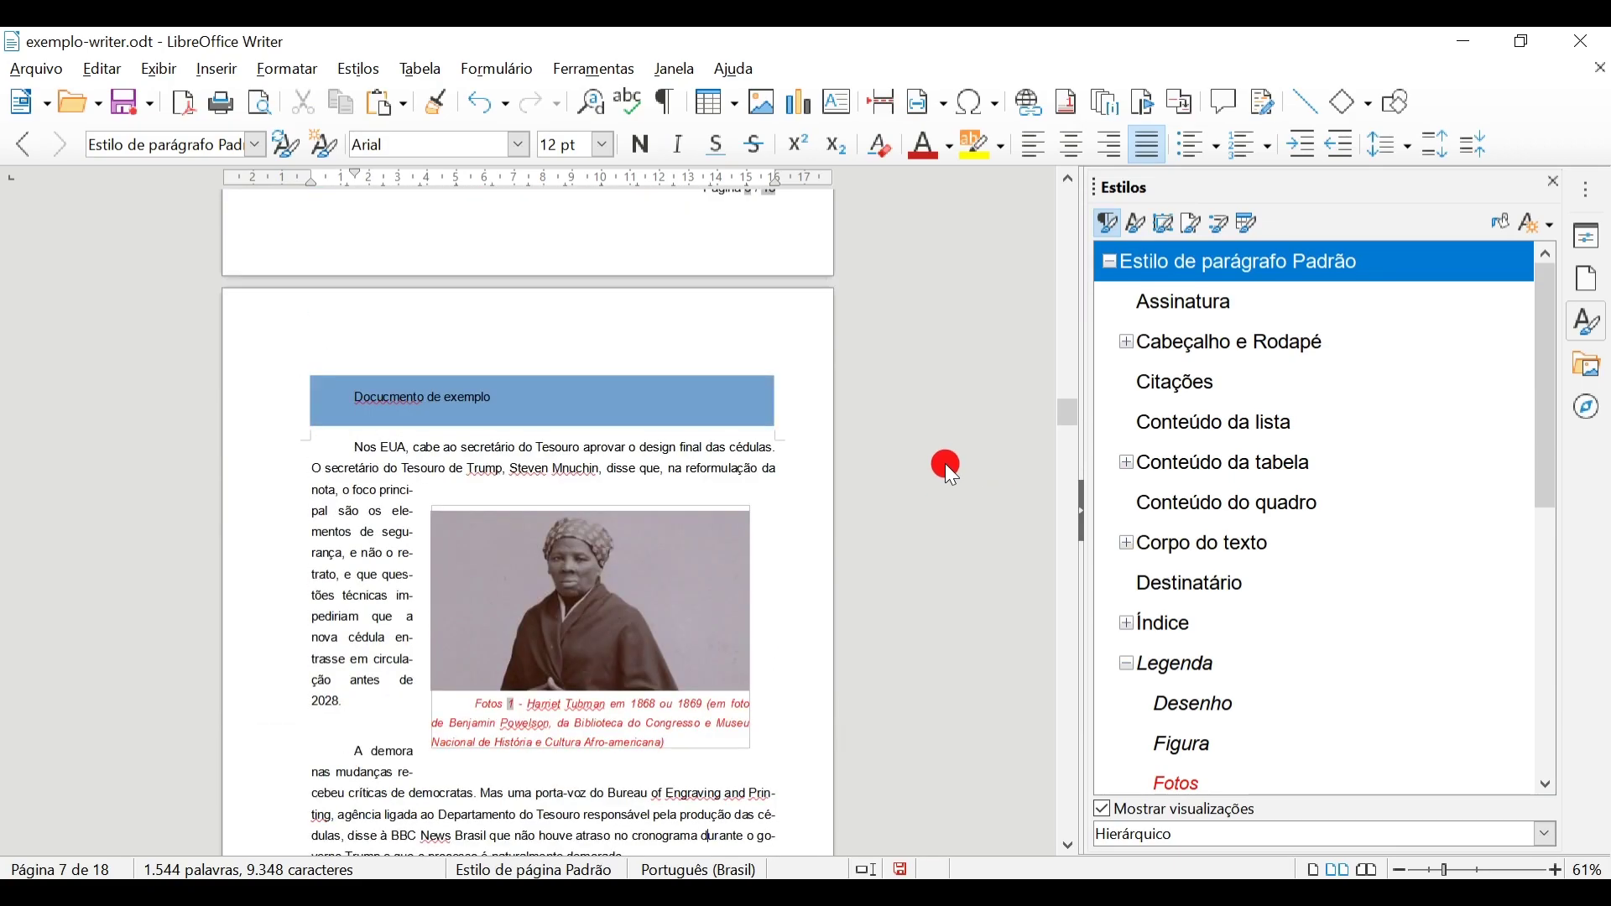
drag(1063, 422, 1061, 336)
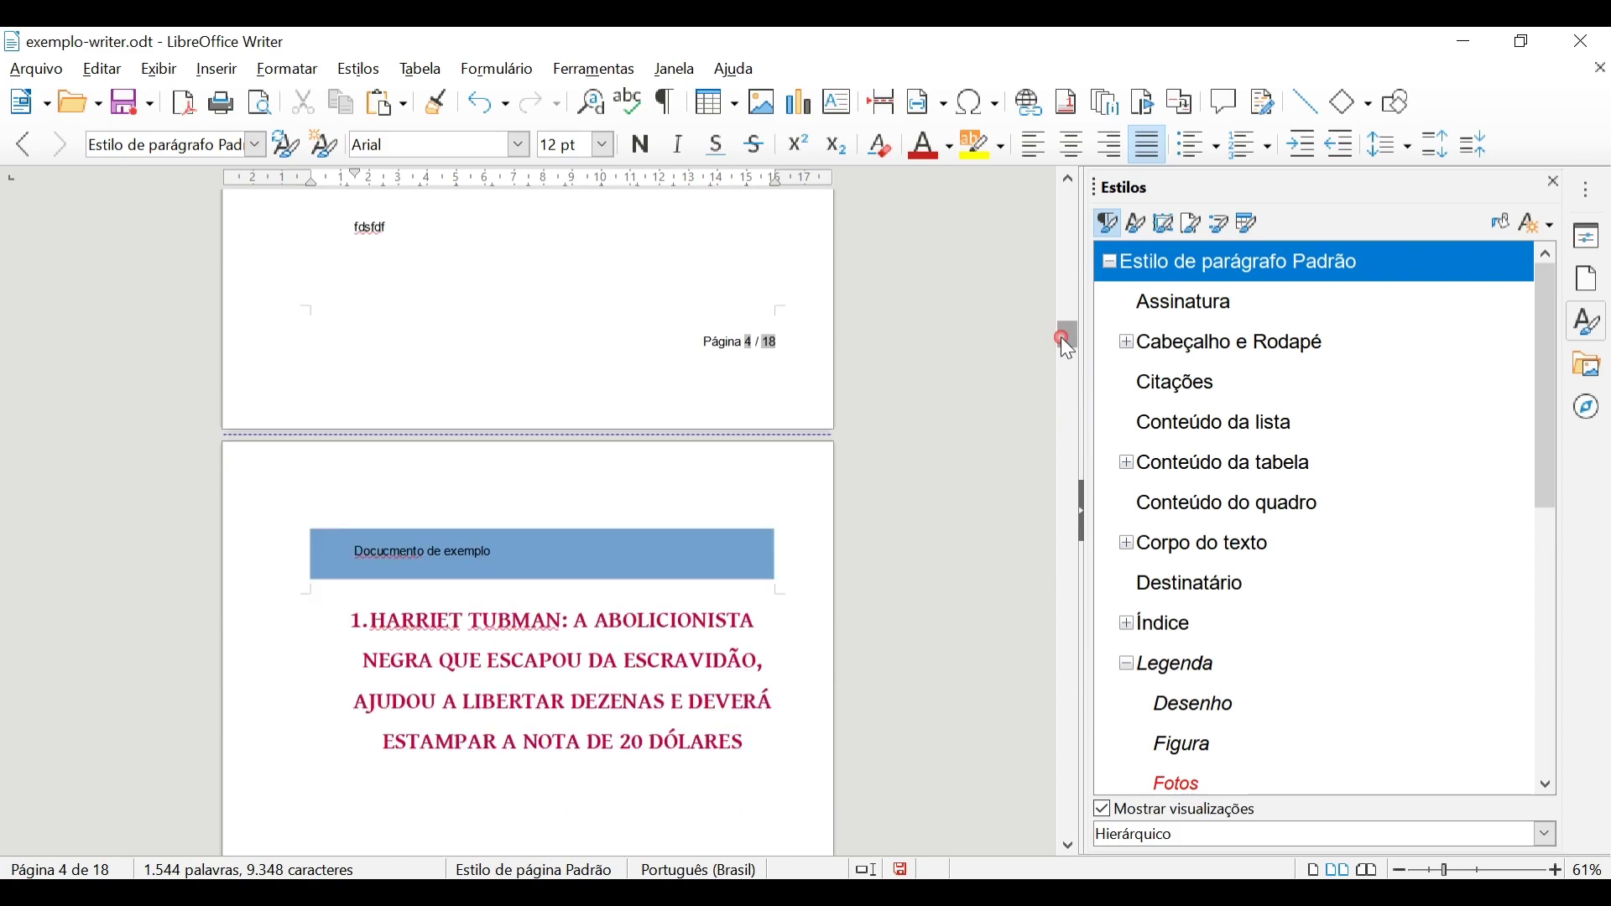
- Insert page breaks before the Harriet Tubman heading to leave two blank pages ahead of it
click(421, 318)
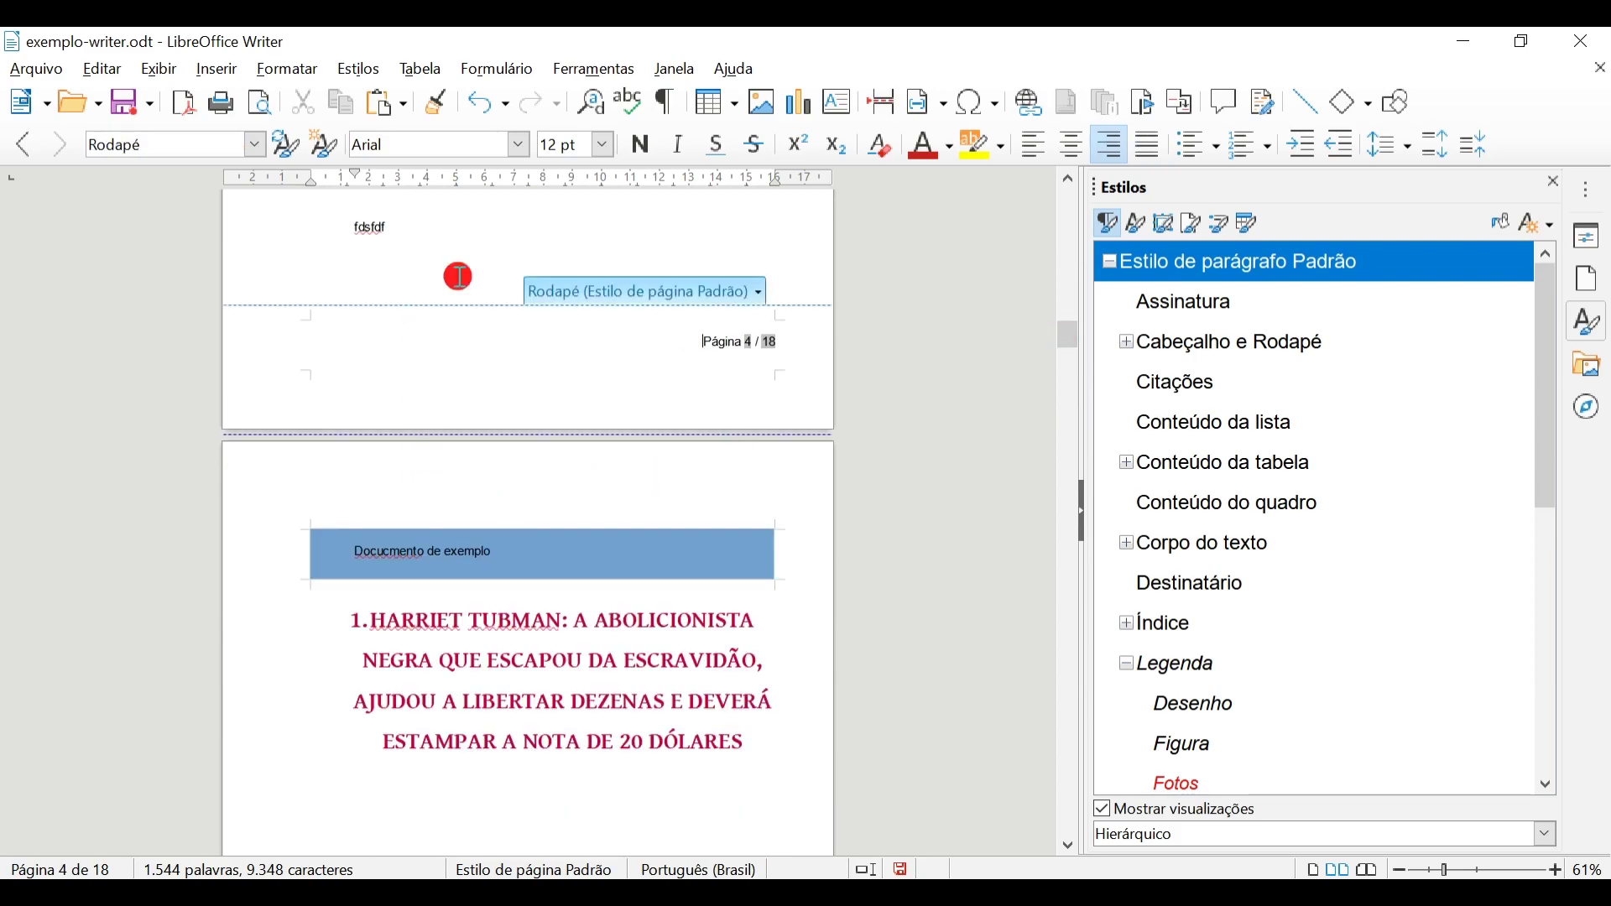
click(458, 275)
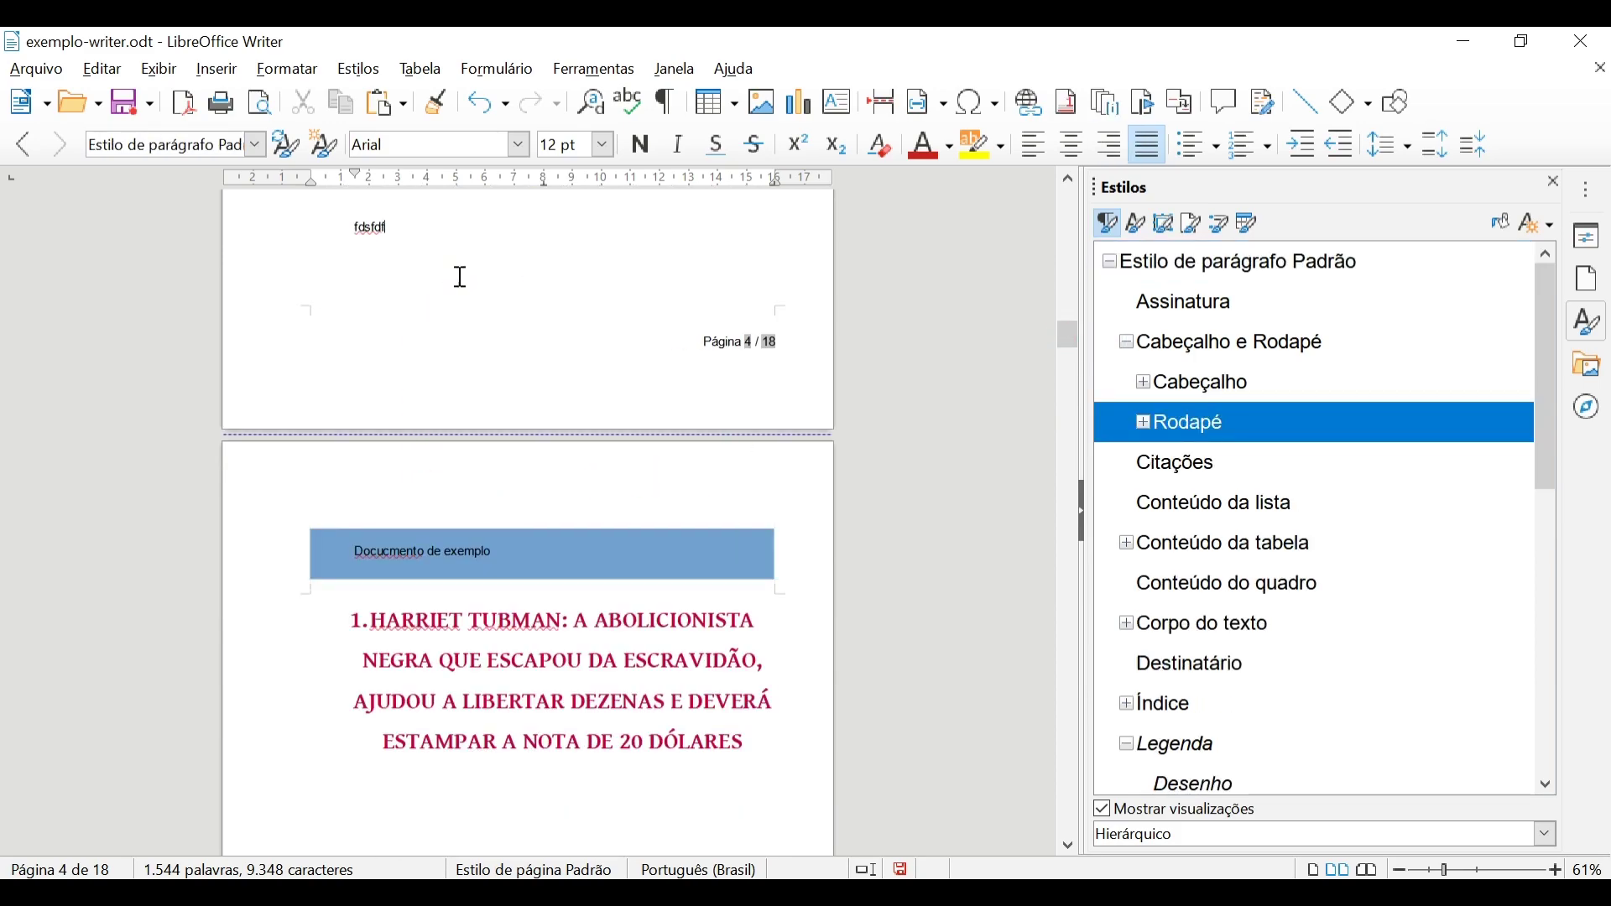
click(342, 502)
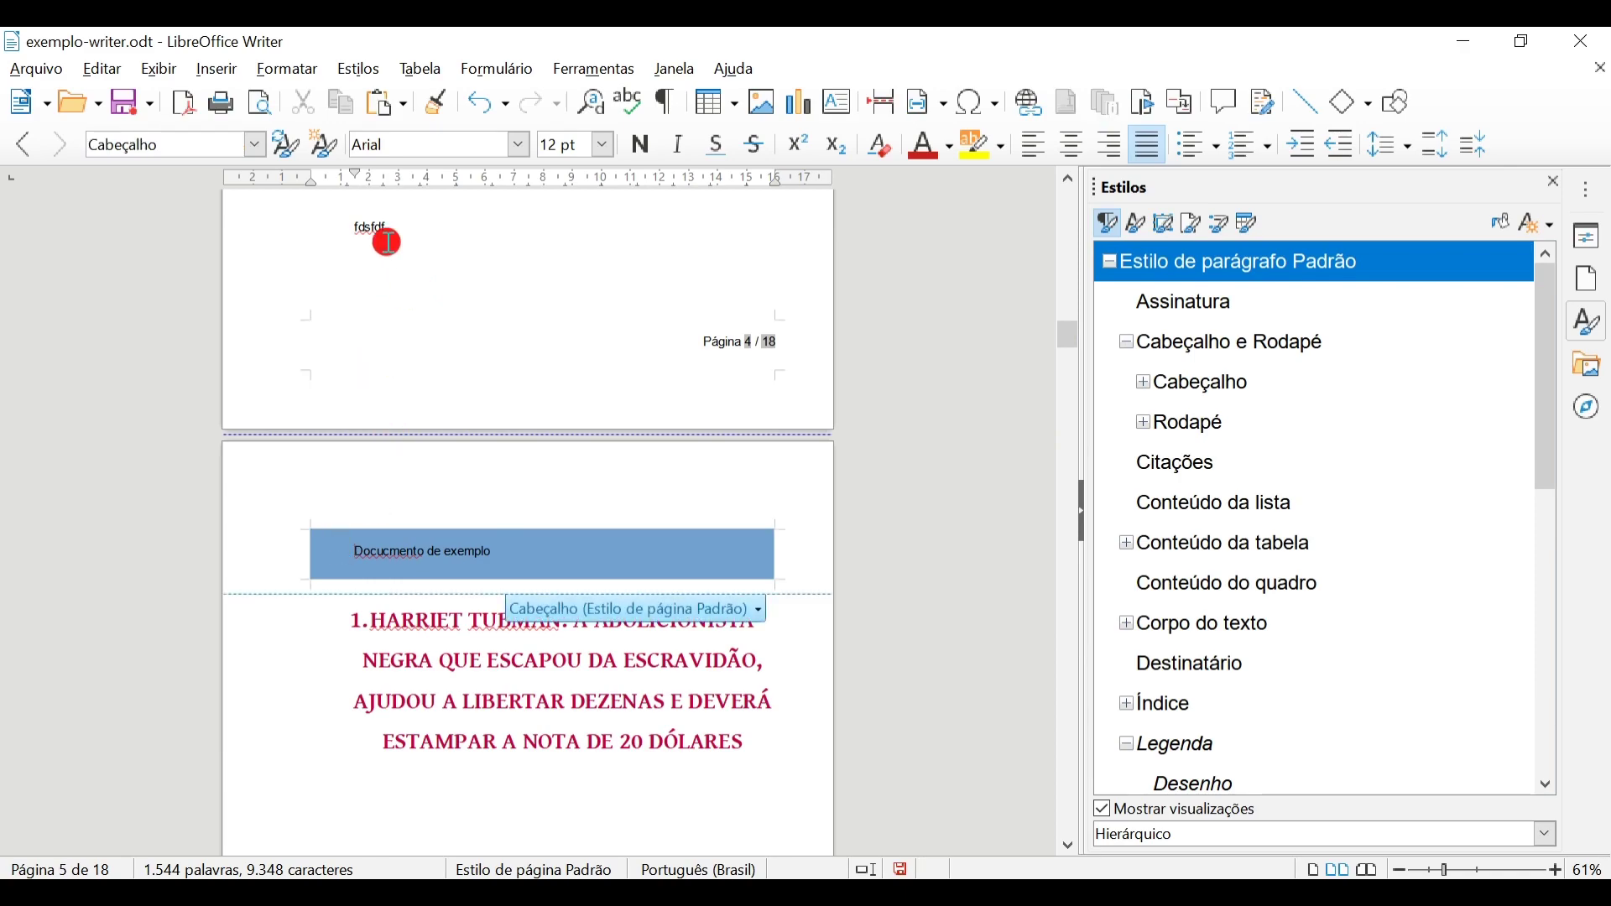
click(342, 630)
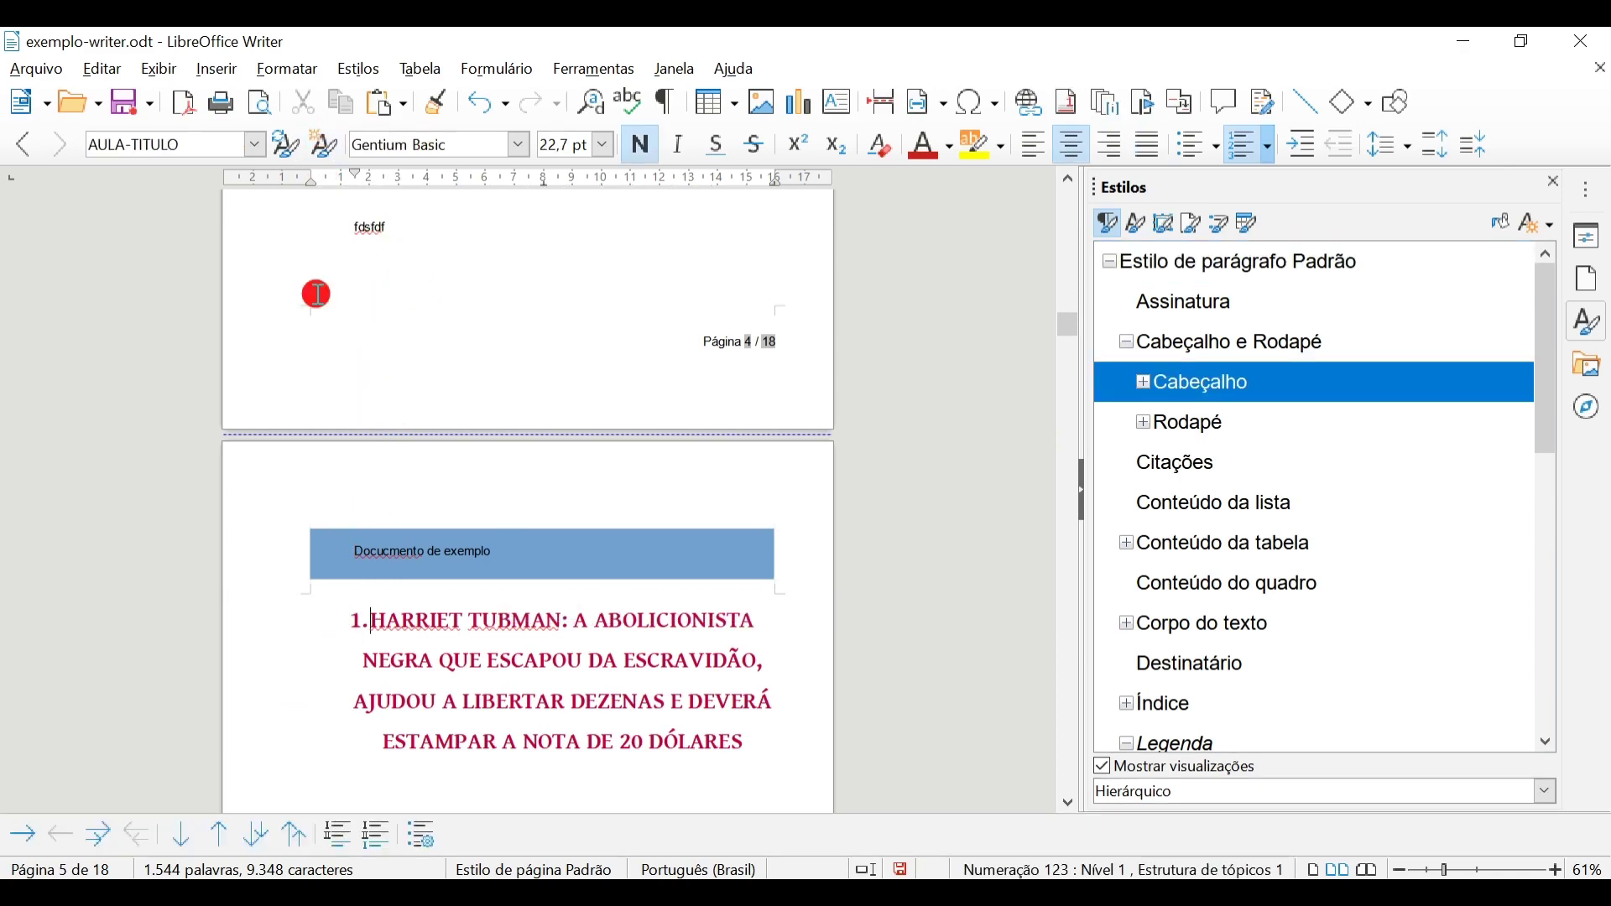
click(216, 69)
click(287, 69)
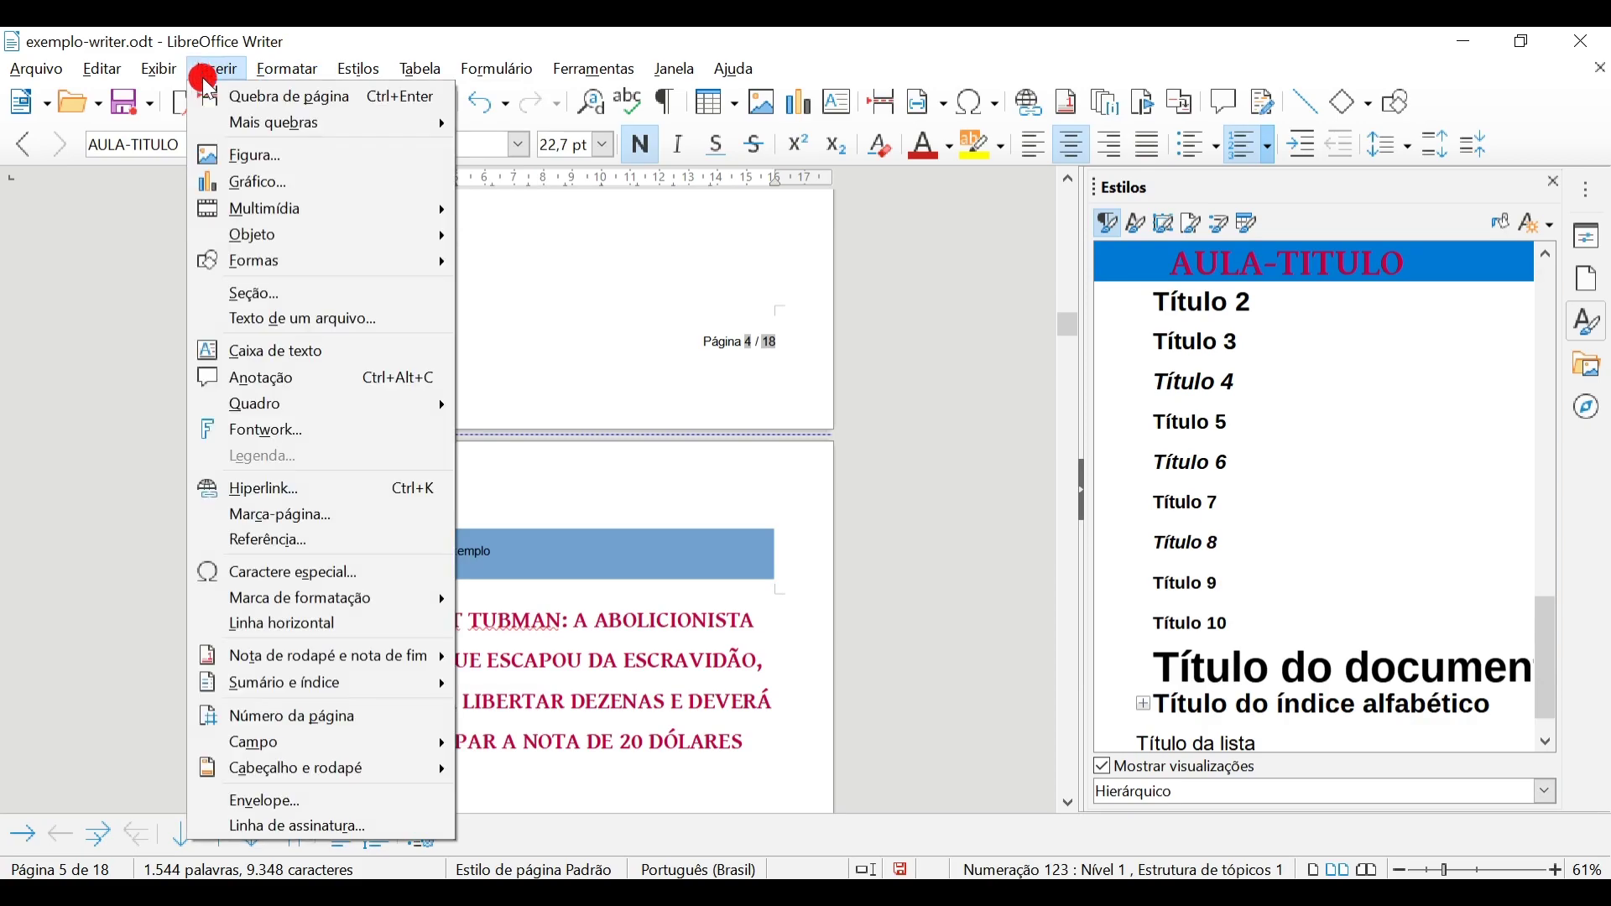
click(220, 97)
scroll(487, 504, up, 10)
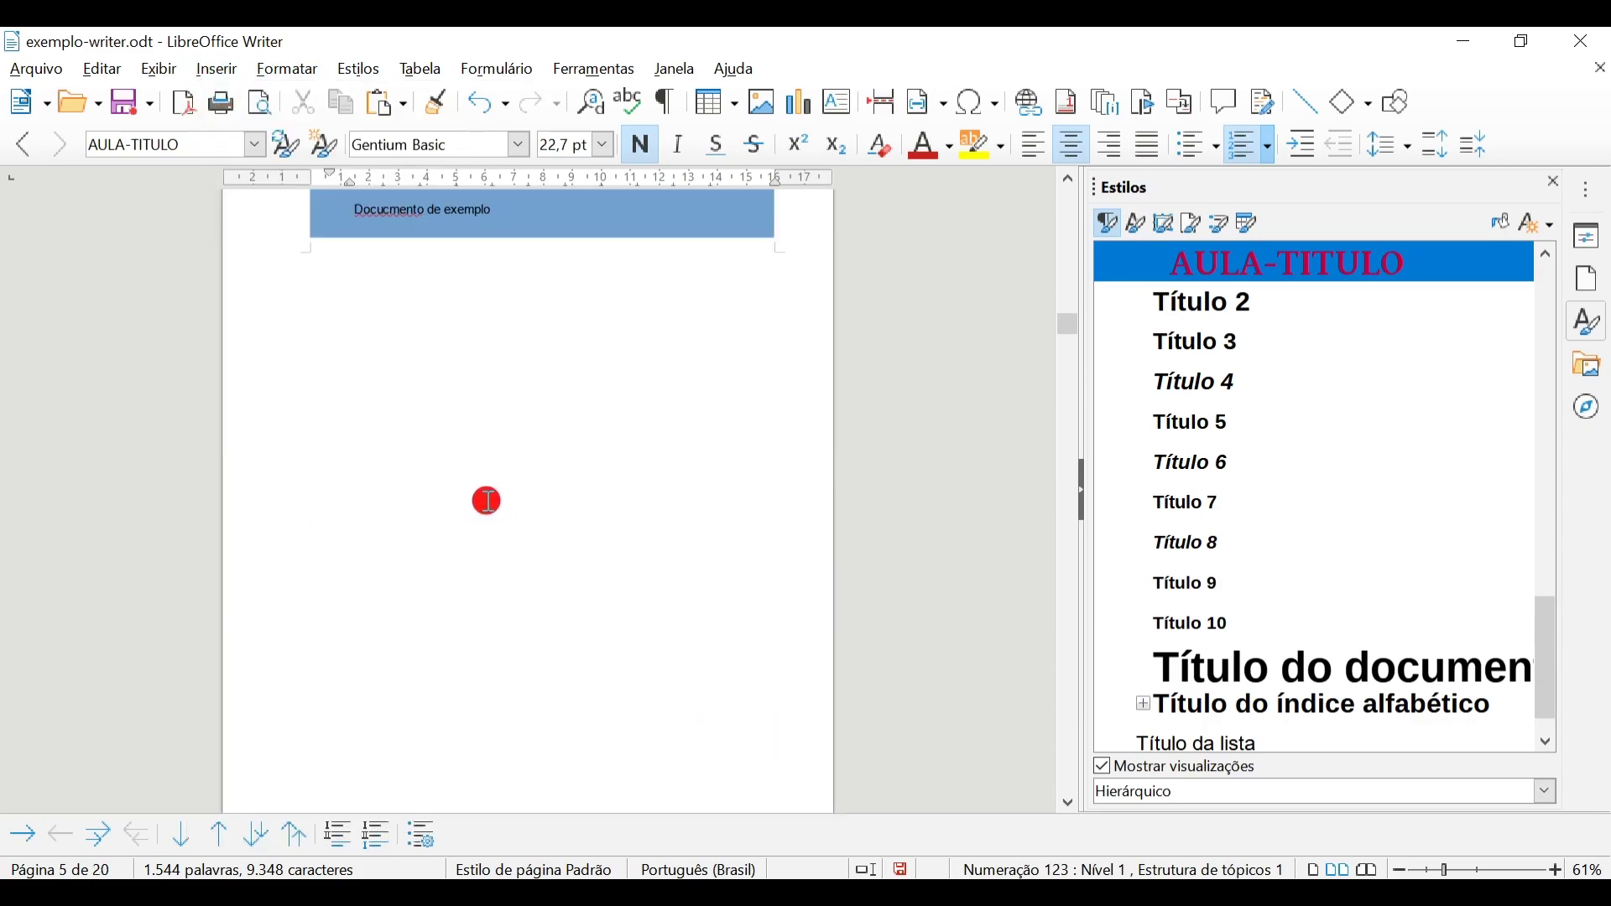
- Start a table of contents of type Sumário on the first blank page and title it SUMÁRIO
click(461, 429)
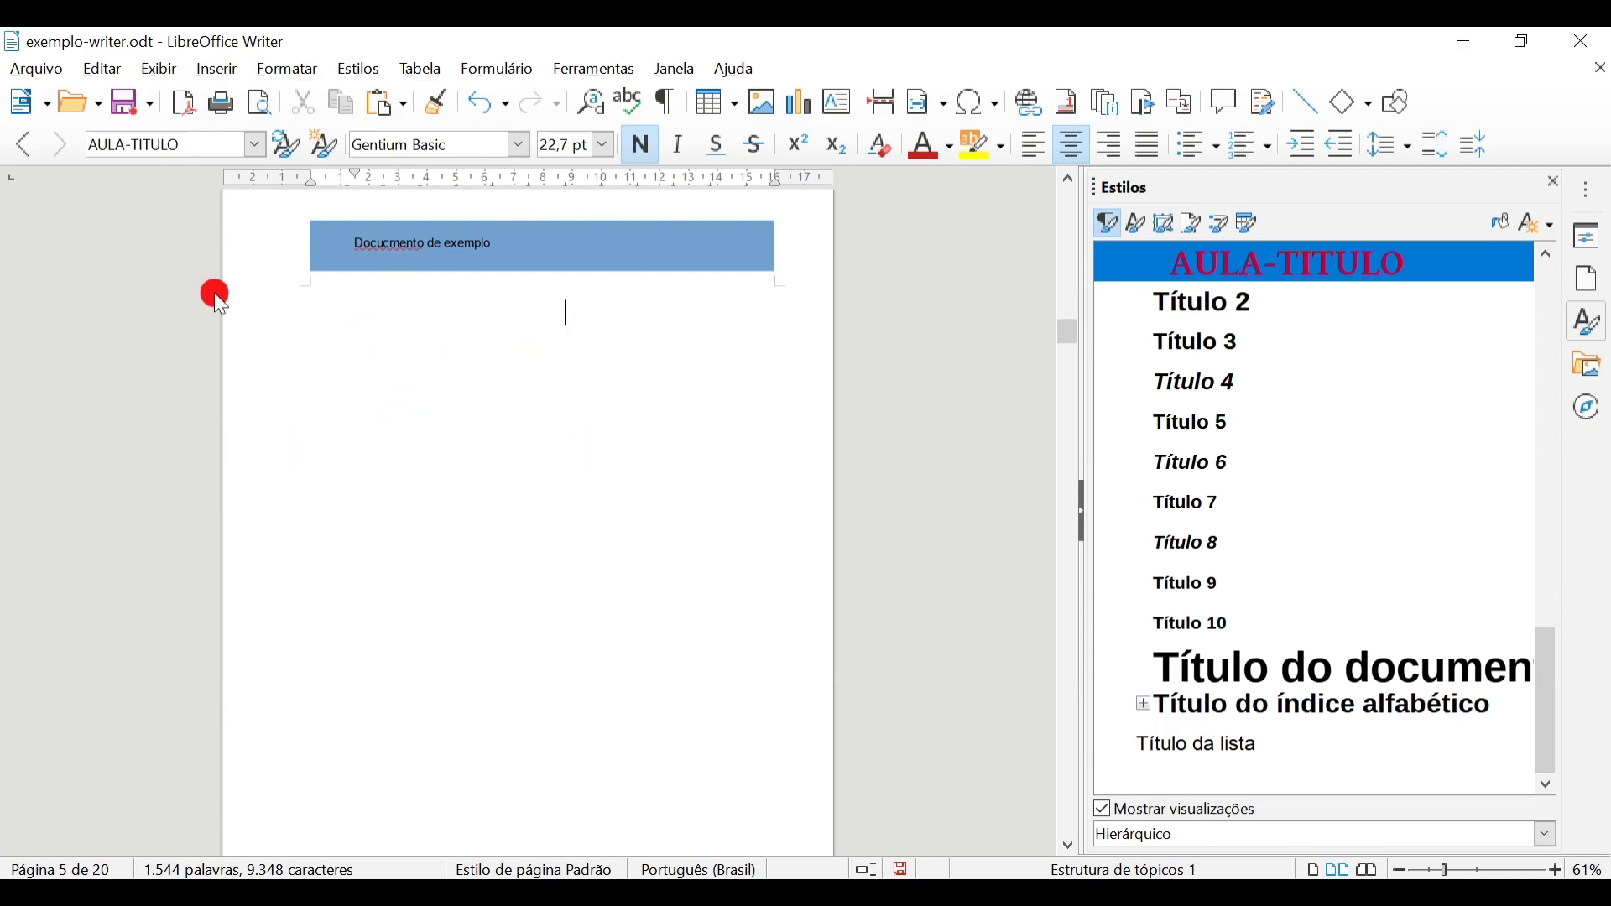
click(221, 74)
mouse_move(394, 689)
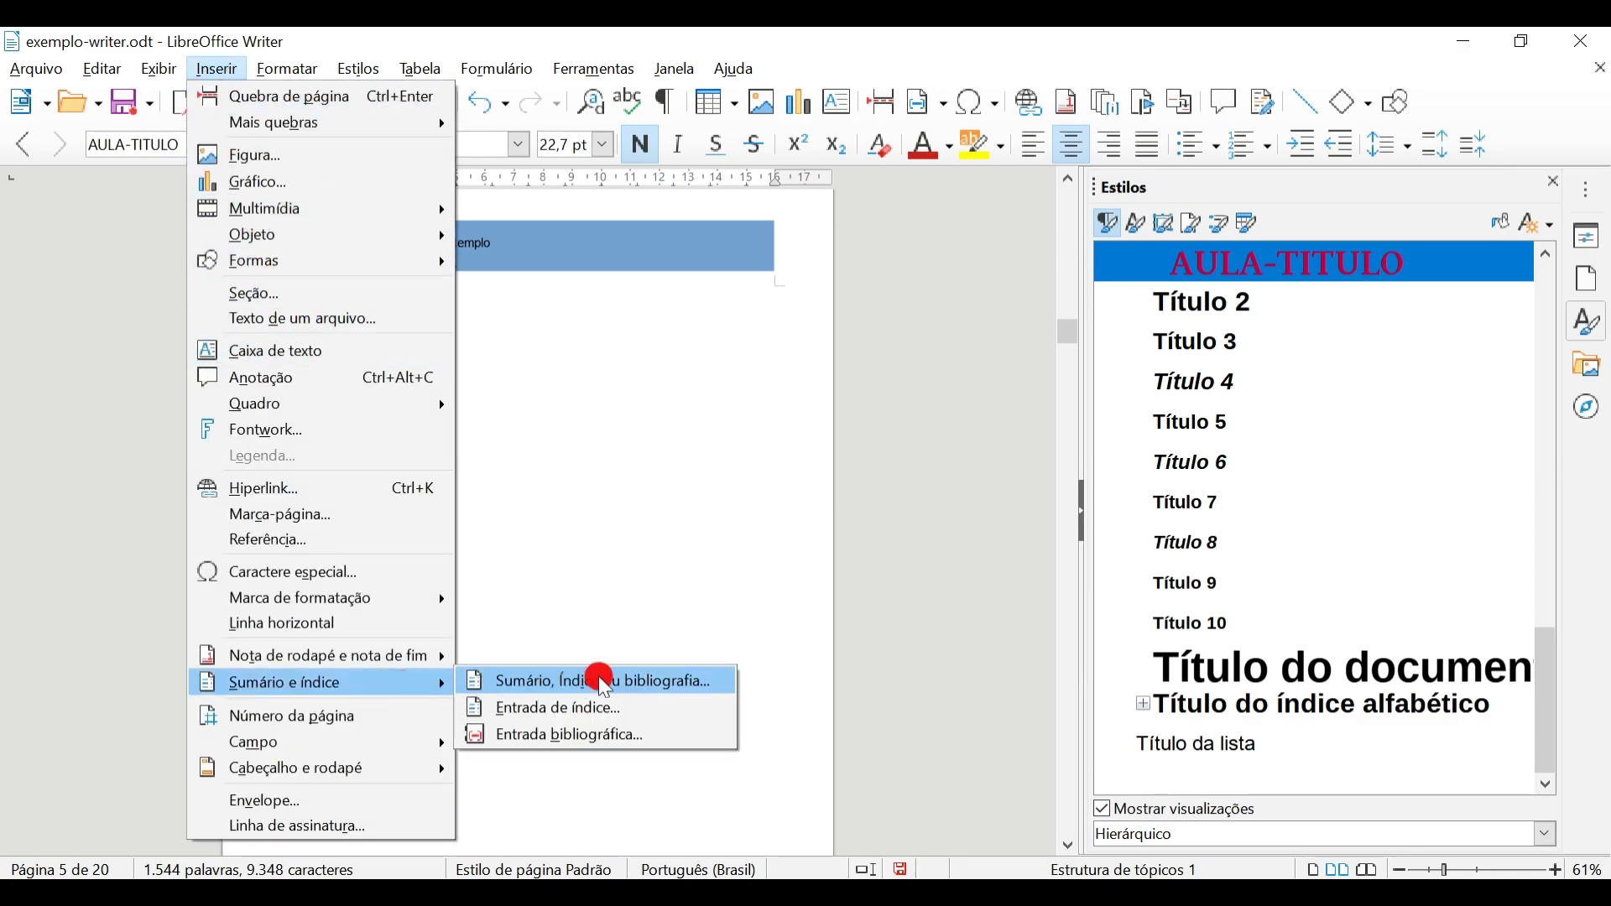
click(704, 680)
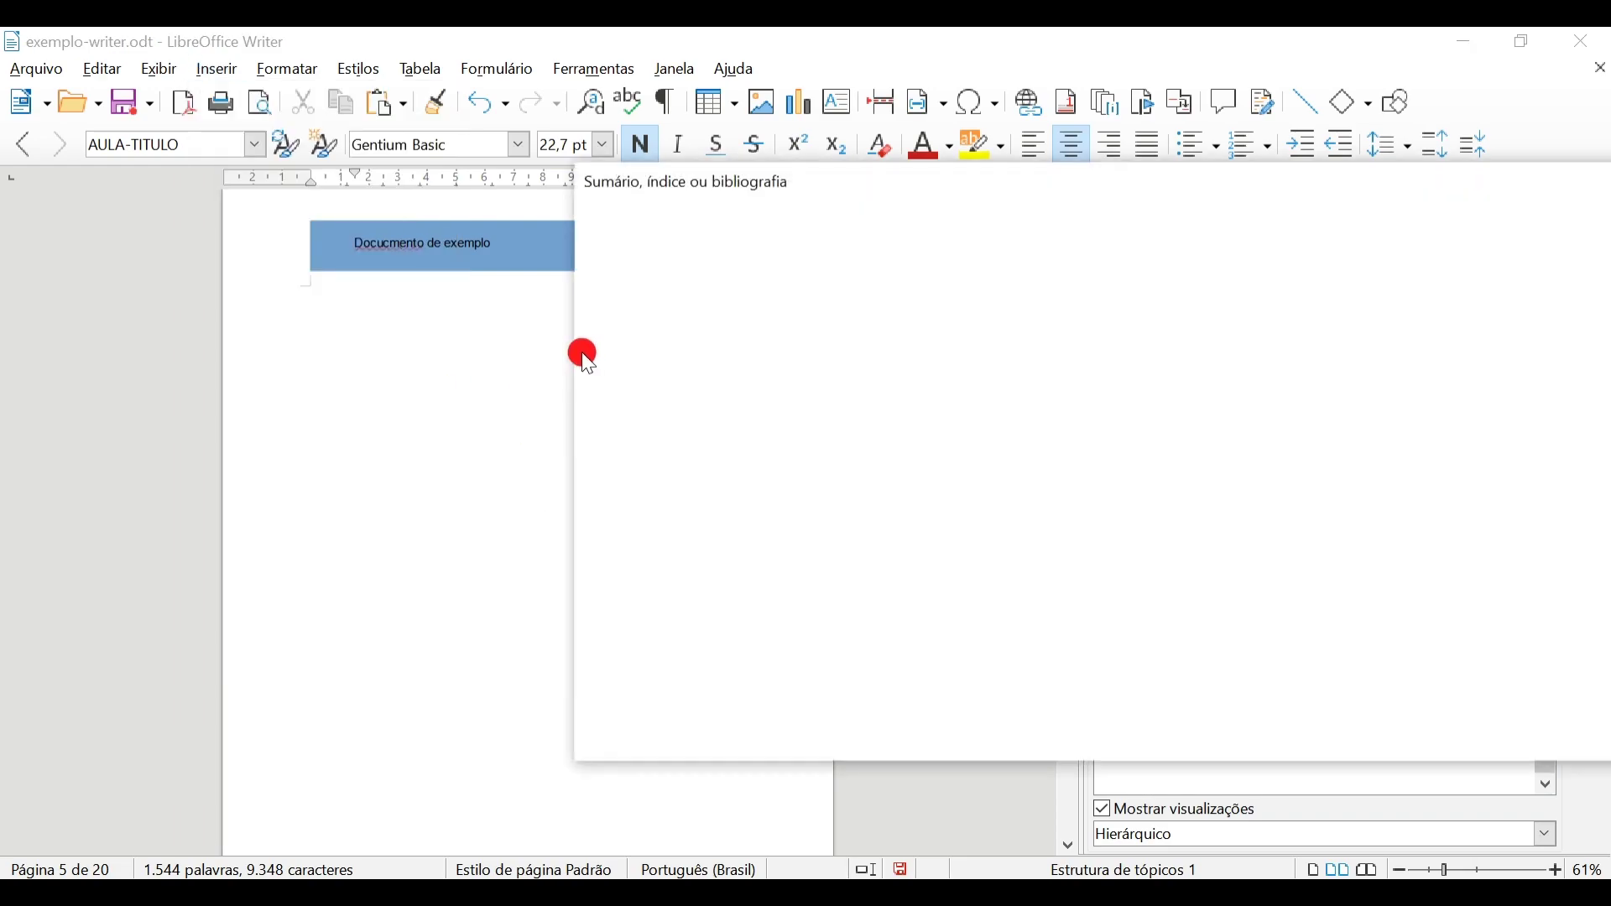
drag(814, 182, 440, 144)
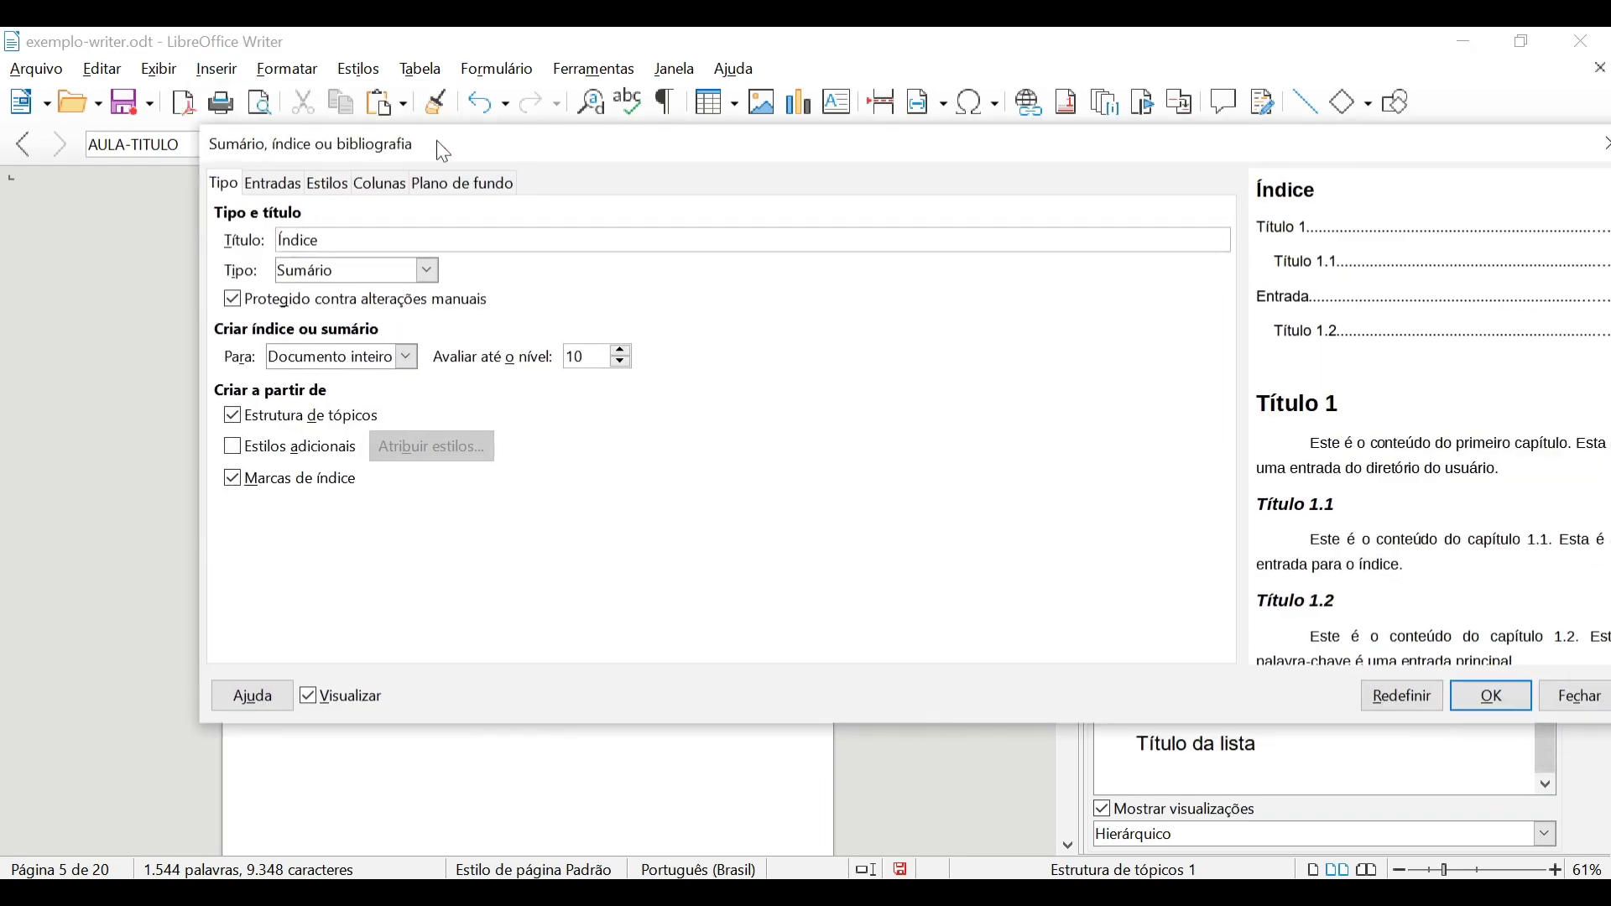
click(344, 241)
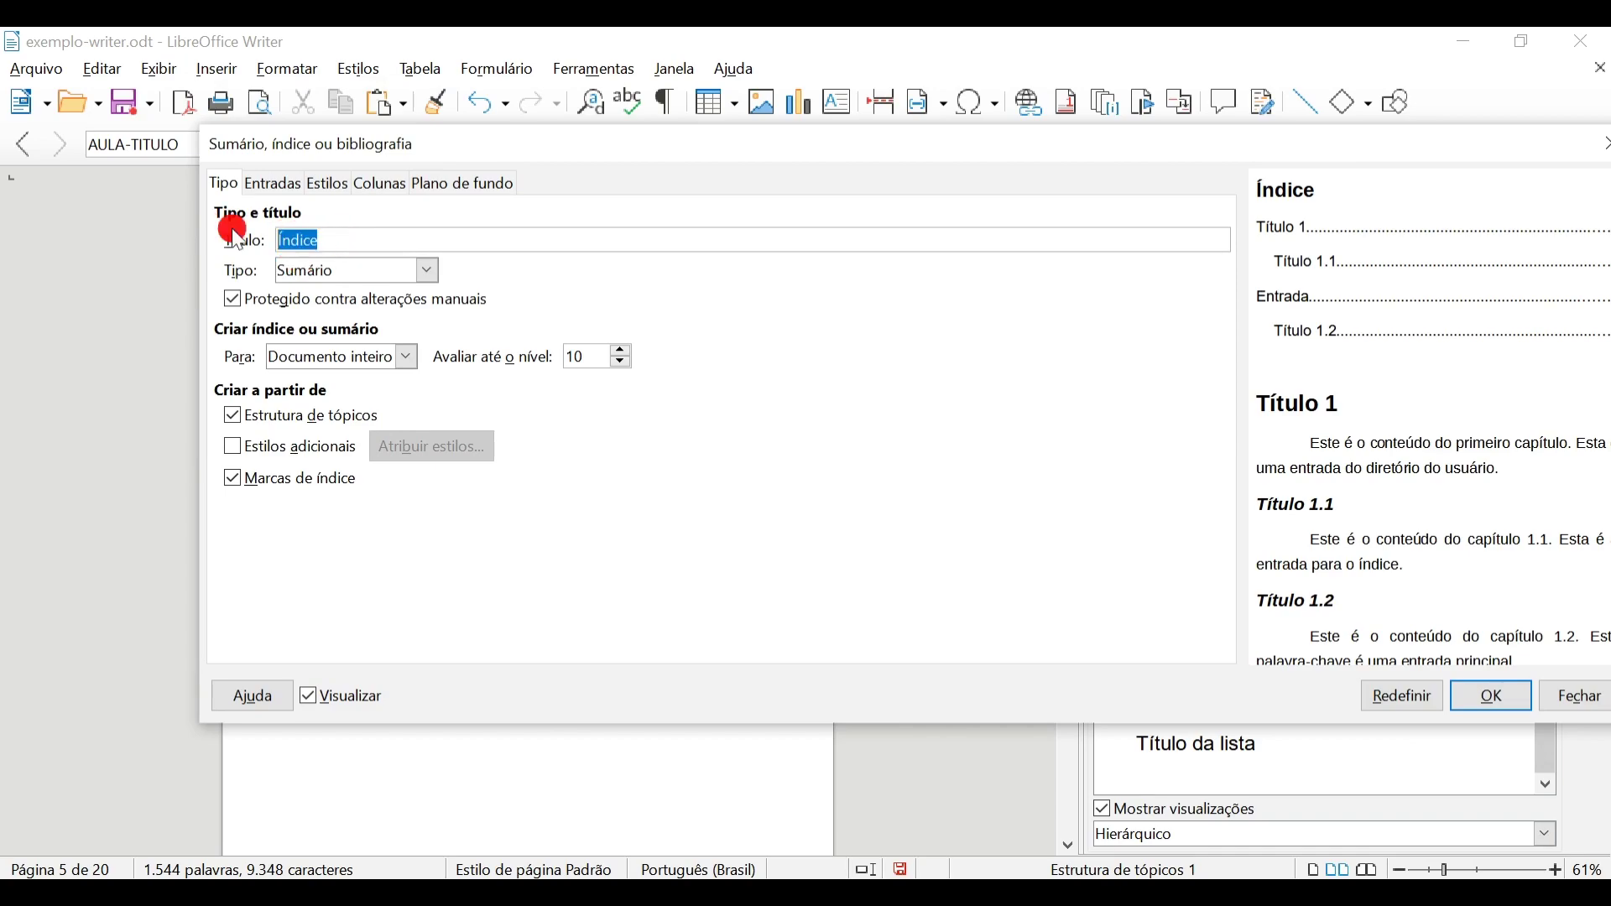
text(s)
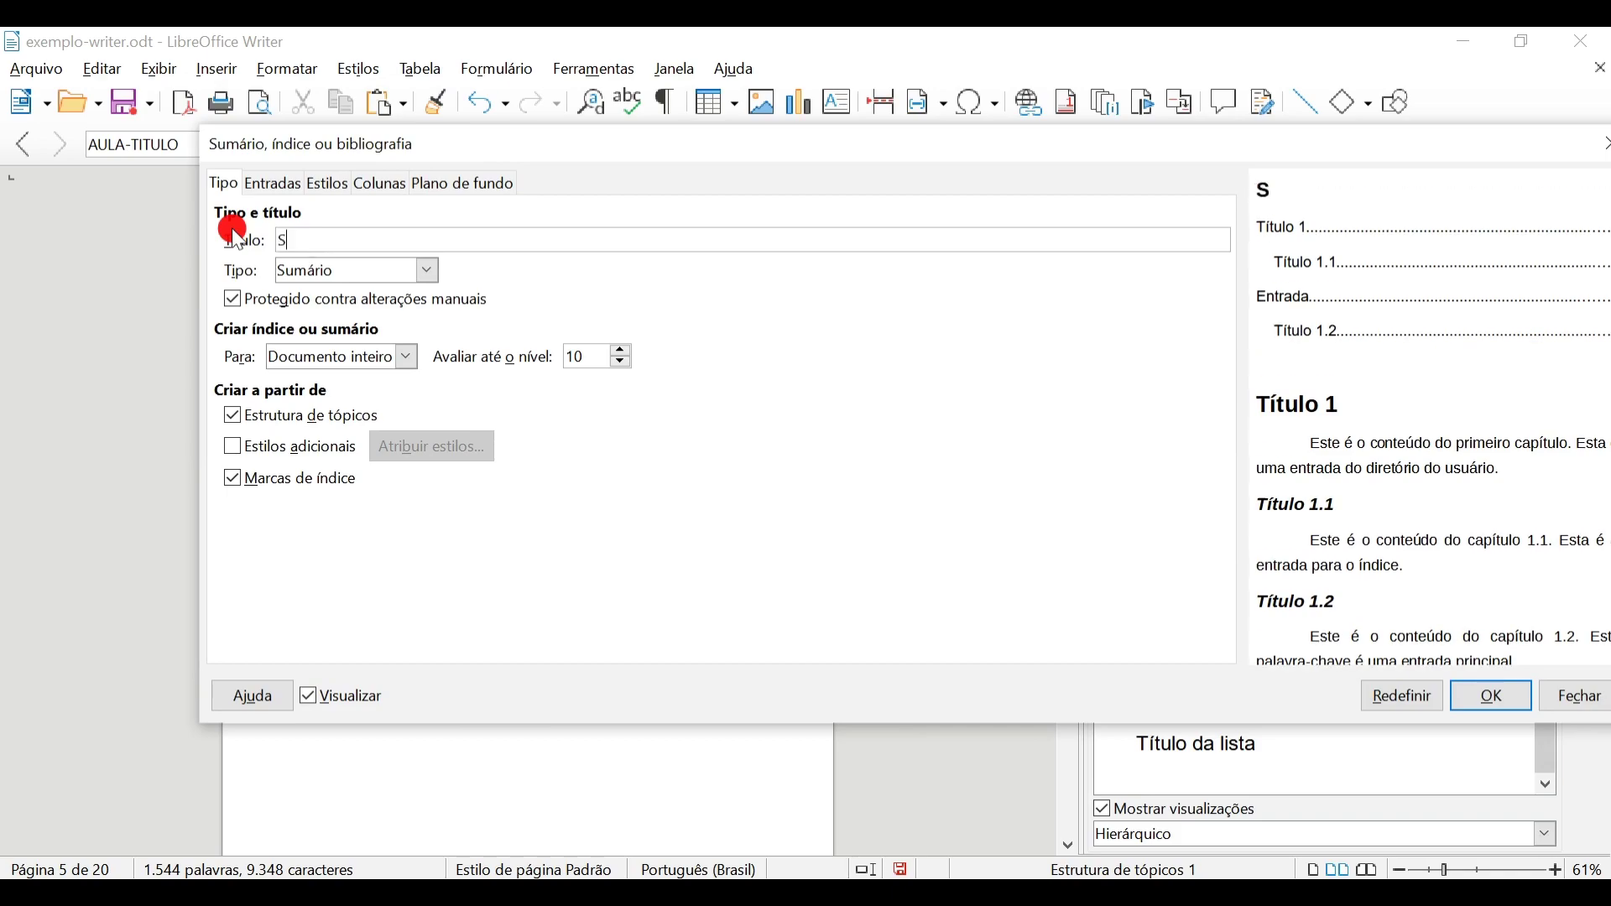
text(UMÁRIO)
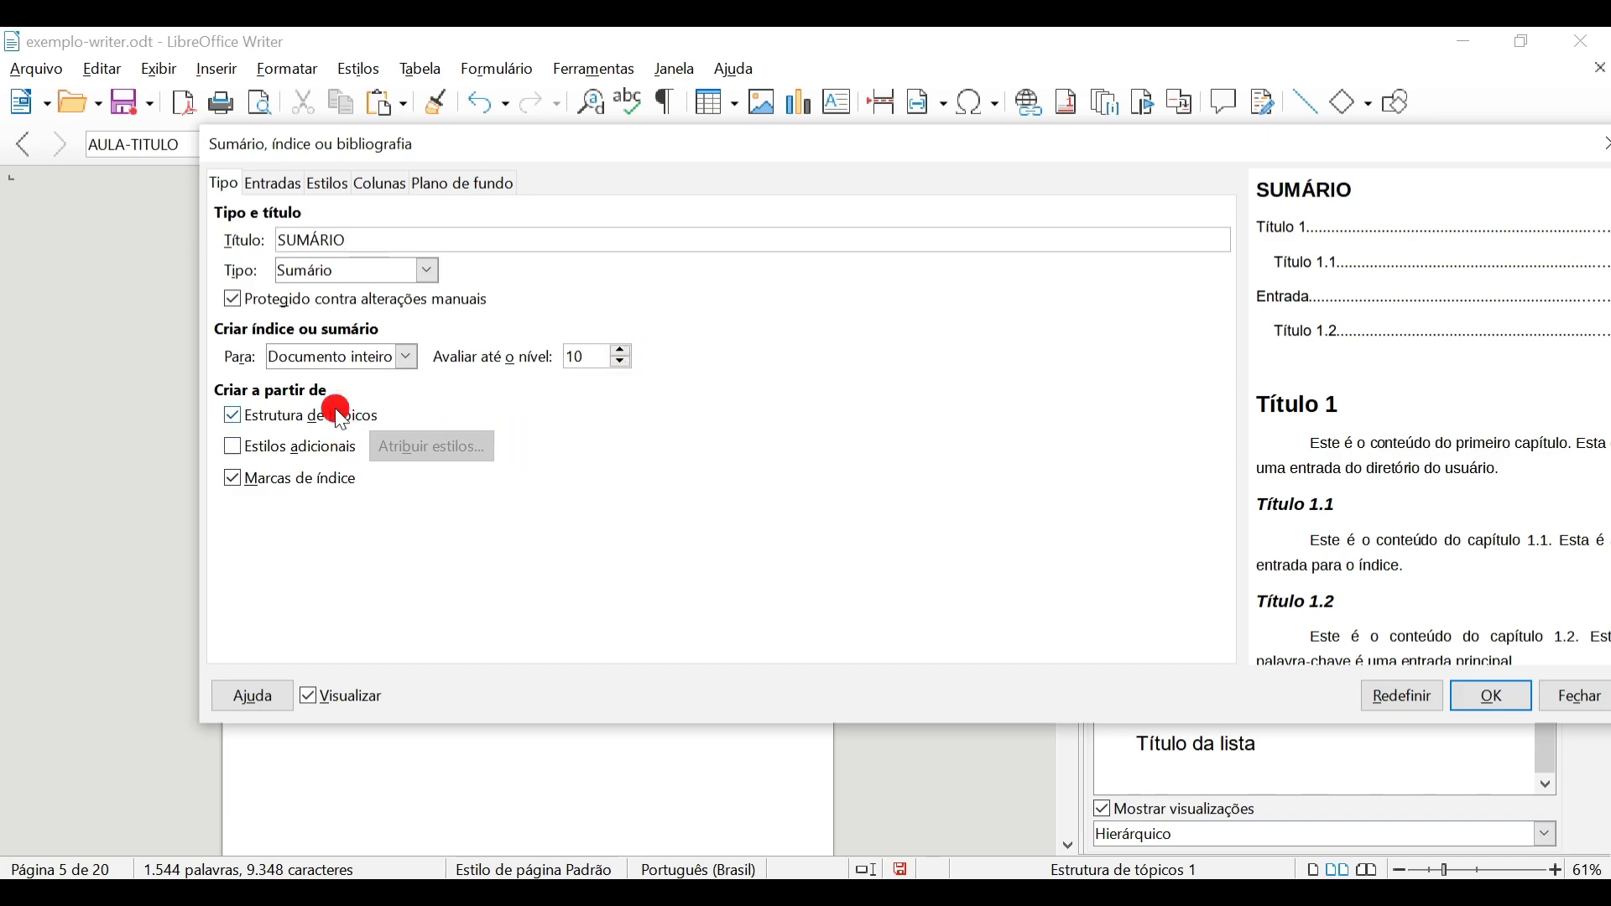
- Examine the entry structure, level styles, column and background options for the table of contents
click(281, 189)
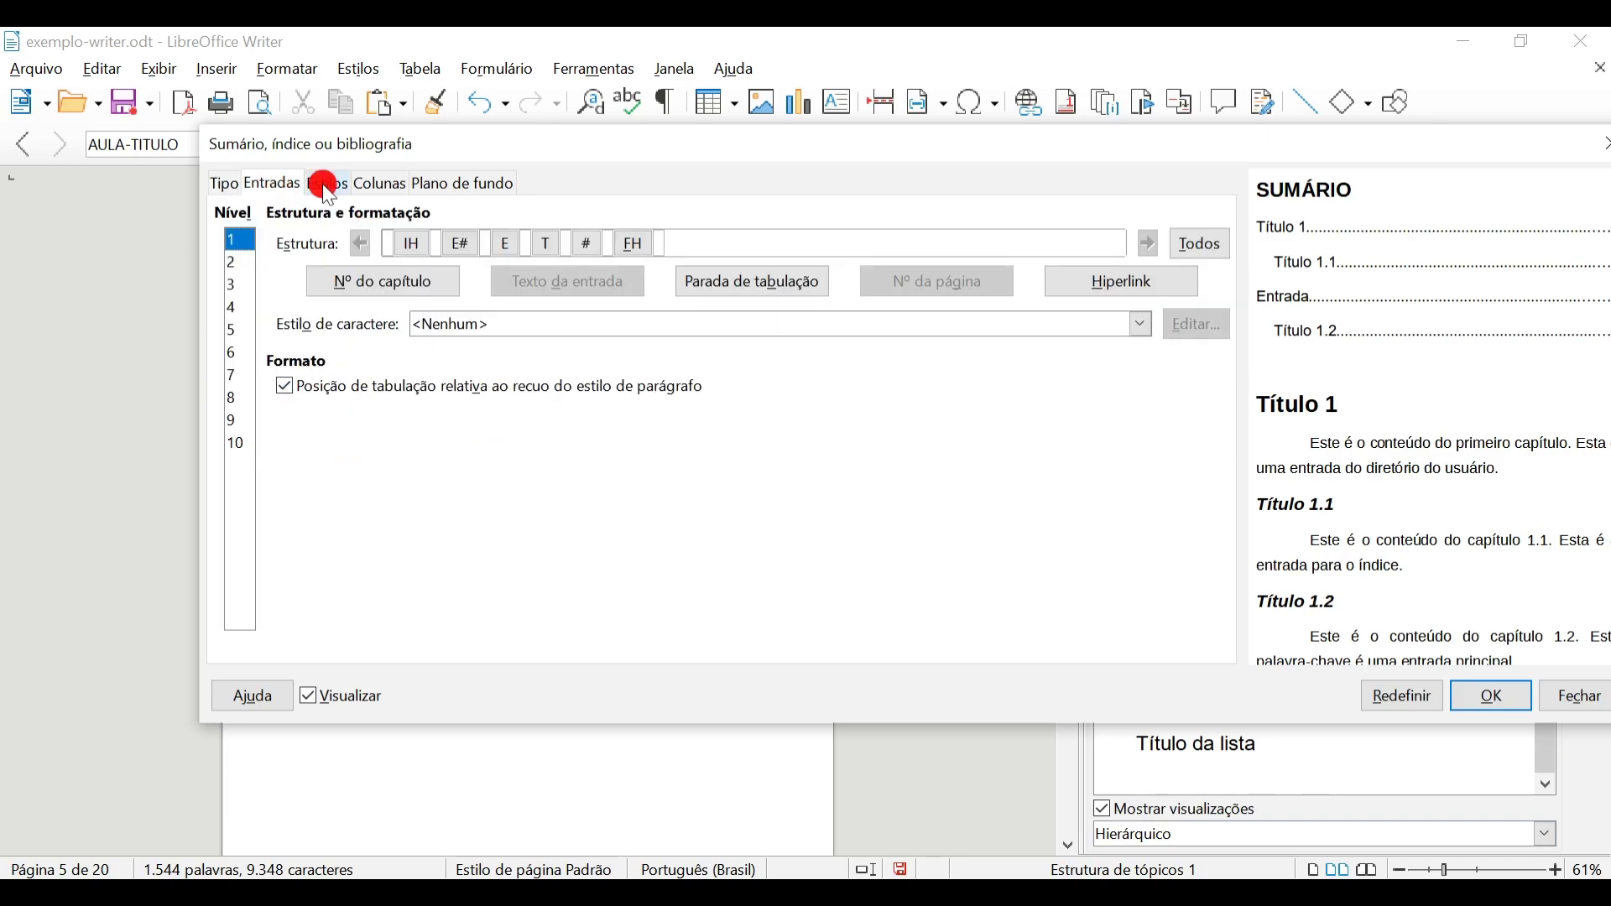
click(328, 188)
click(375, 188)
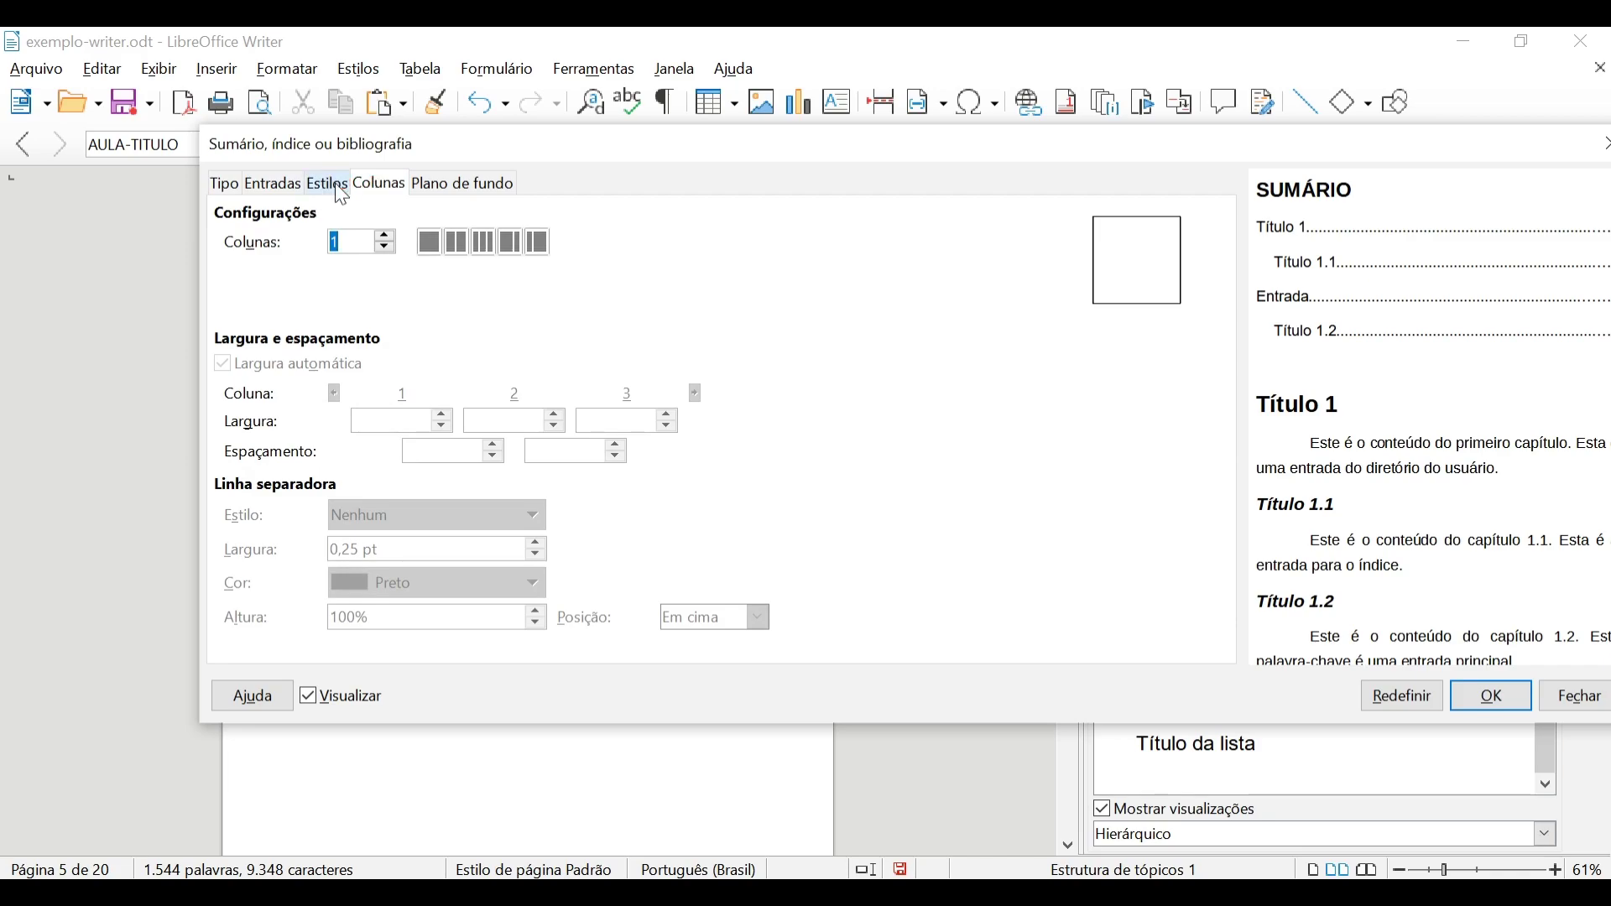
click(305, 188)
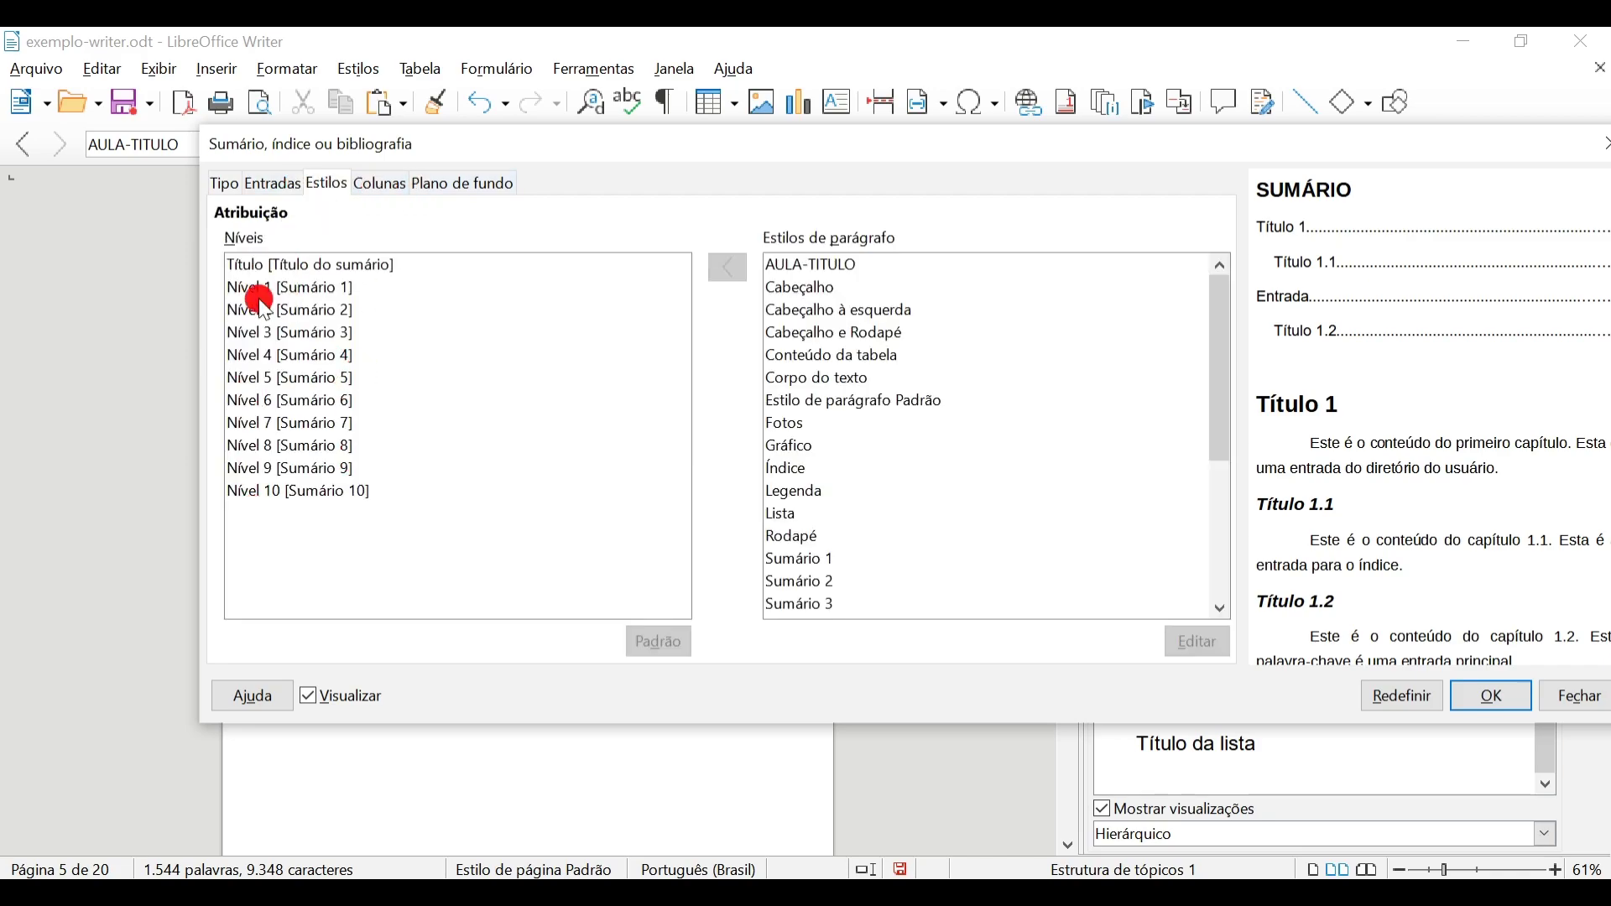
click(807, 262)
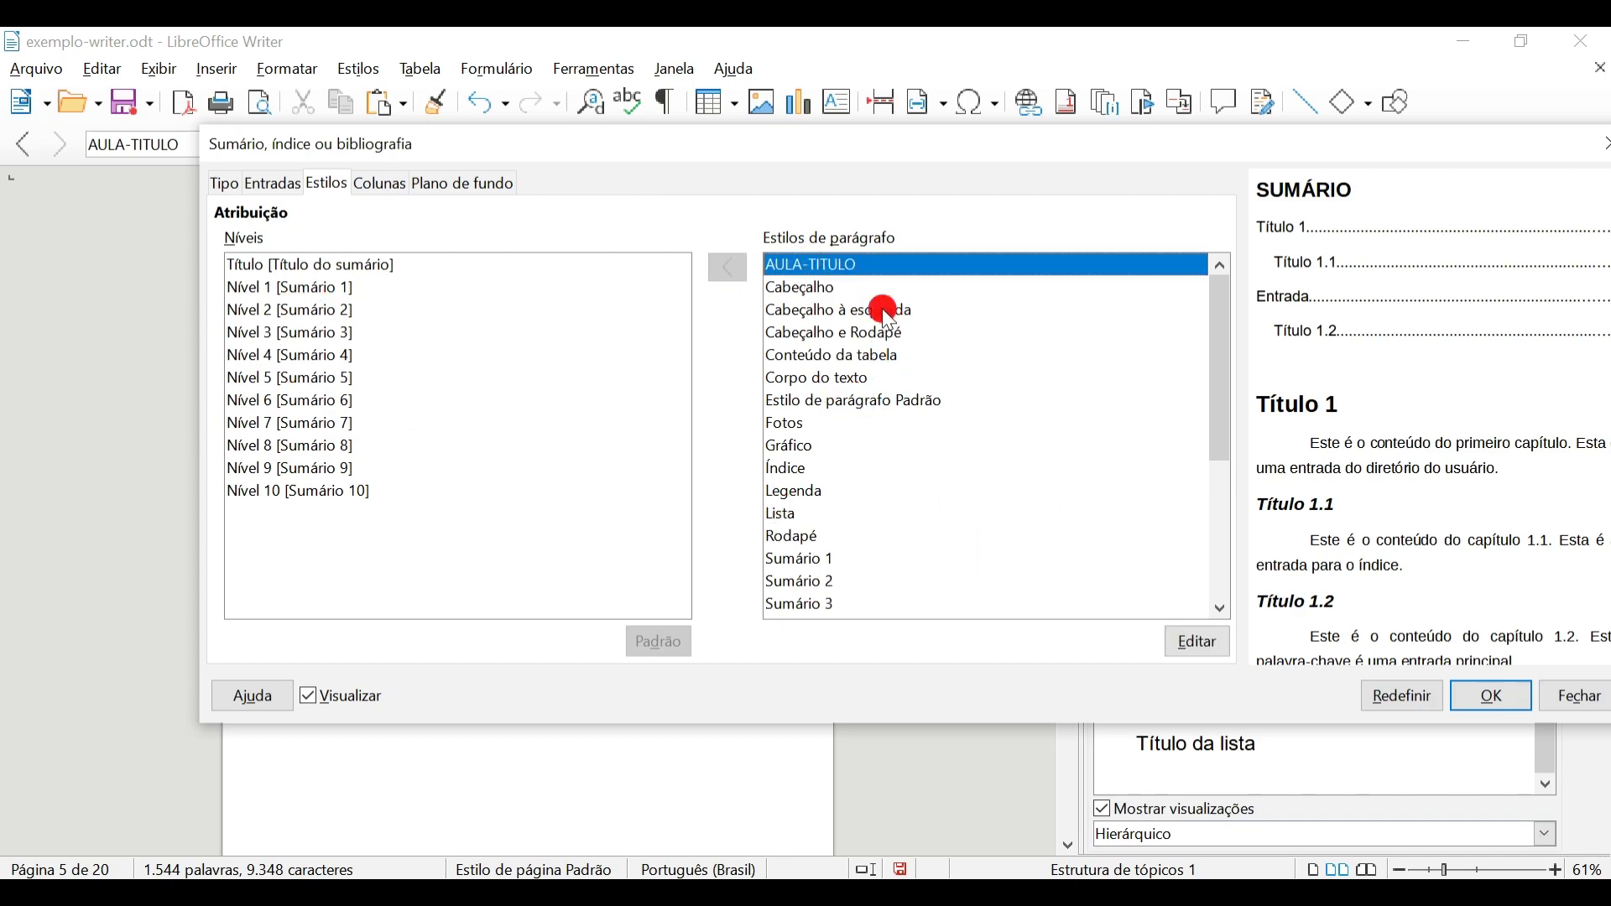
click(276, 269)
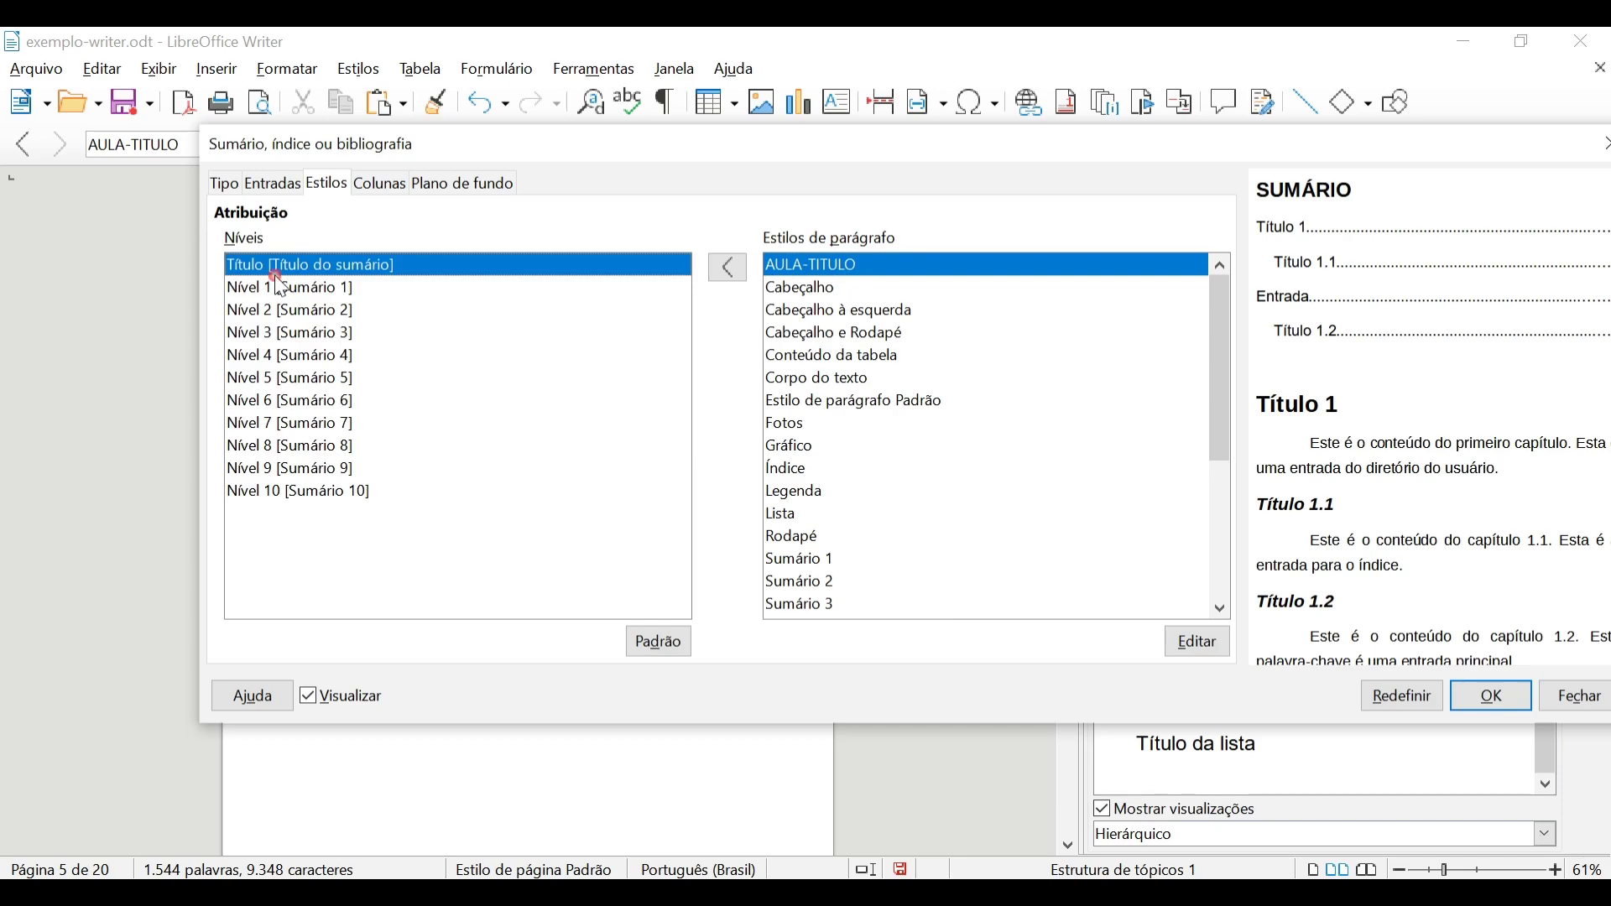
click(281, 287)
click(403, 183)
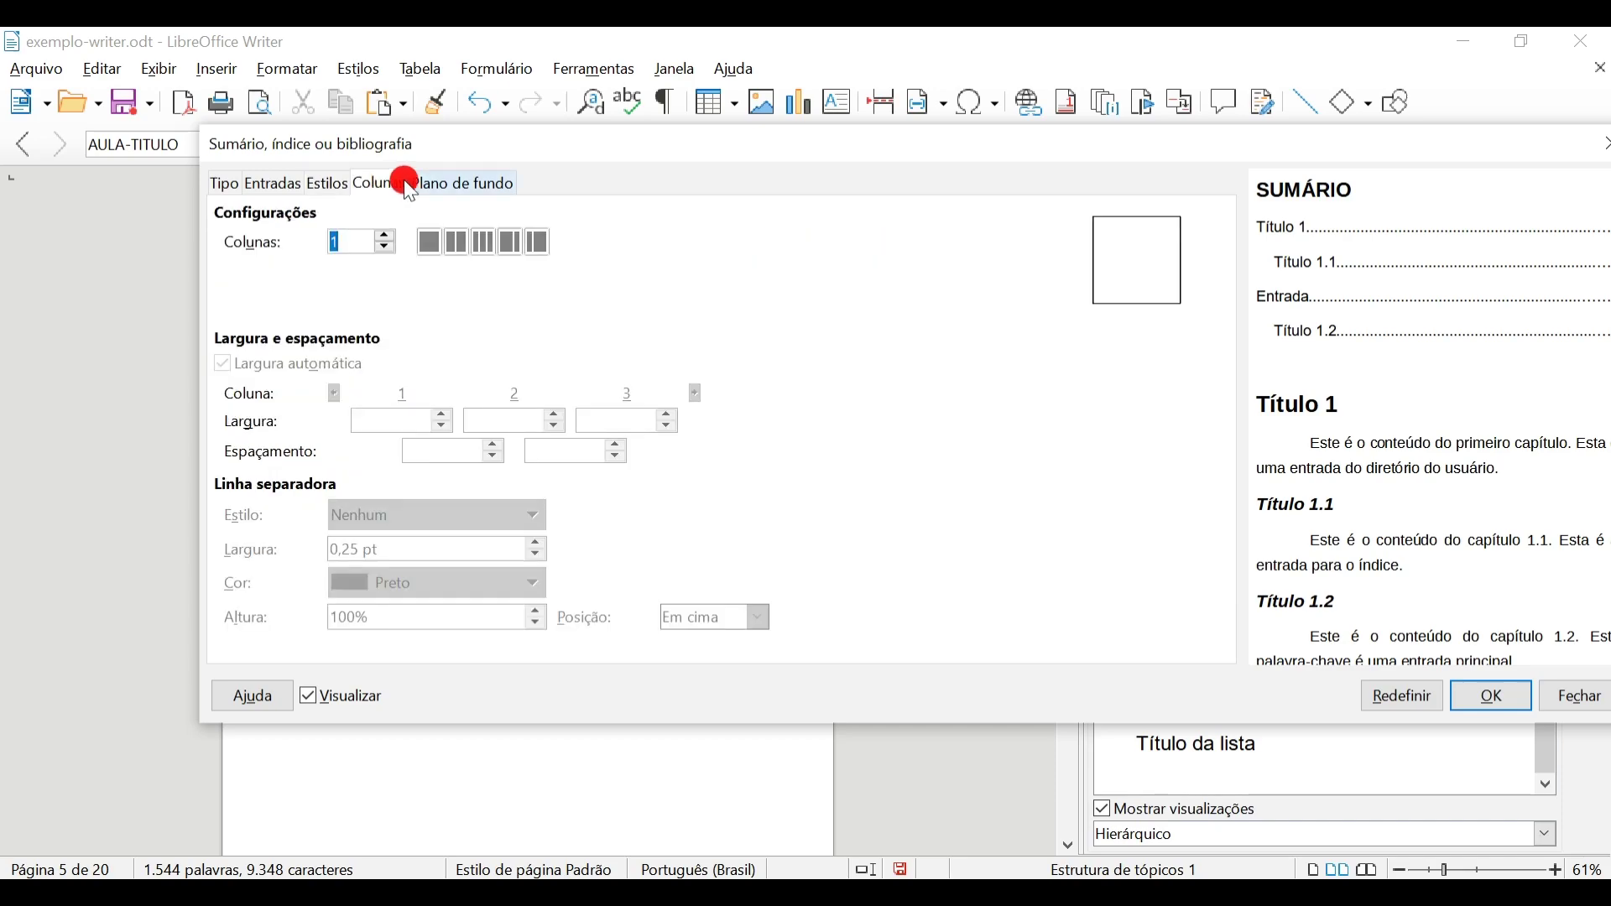
click(443, 186)
click(223, 182)
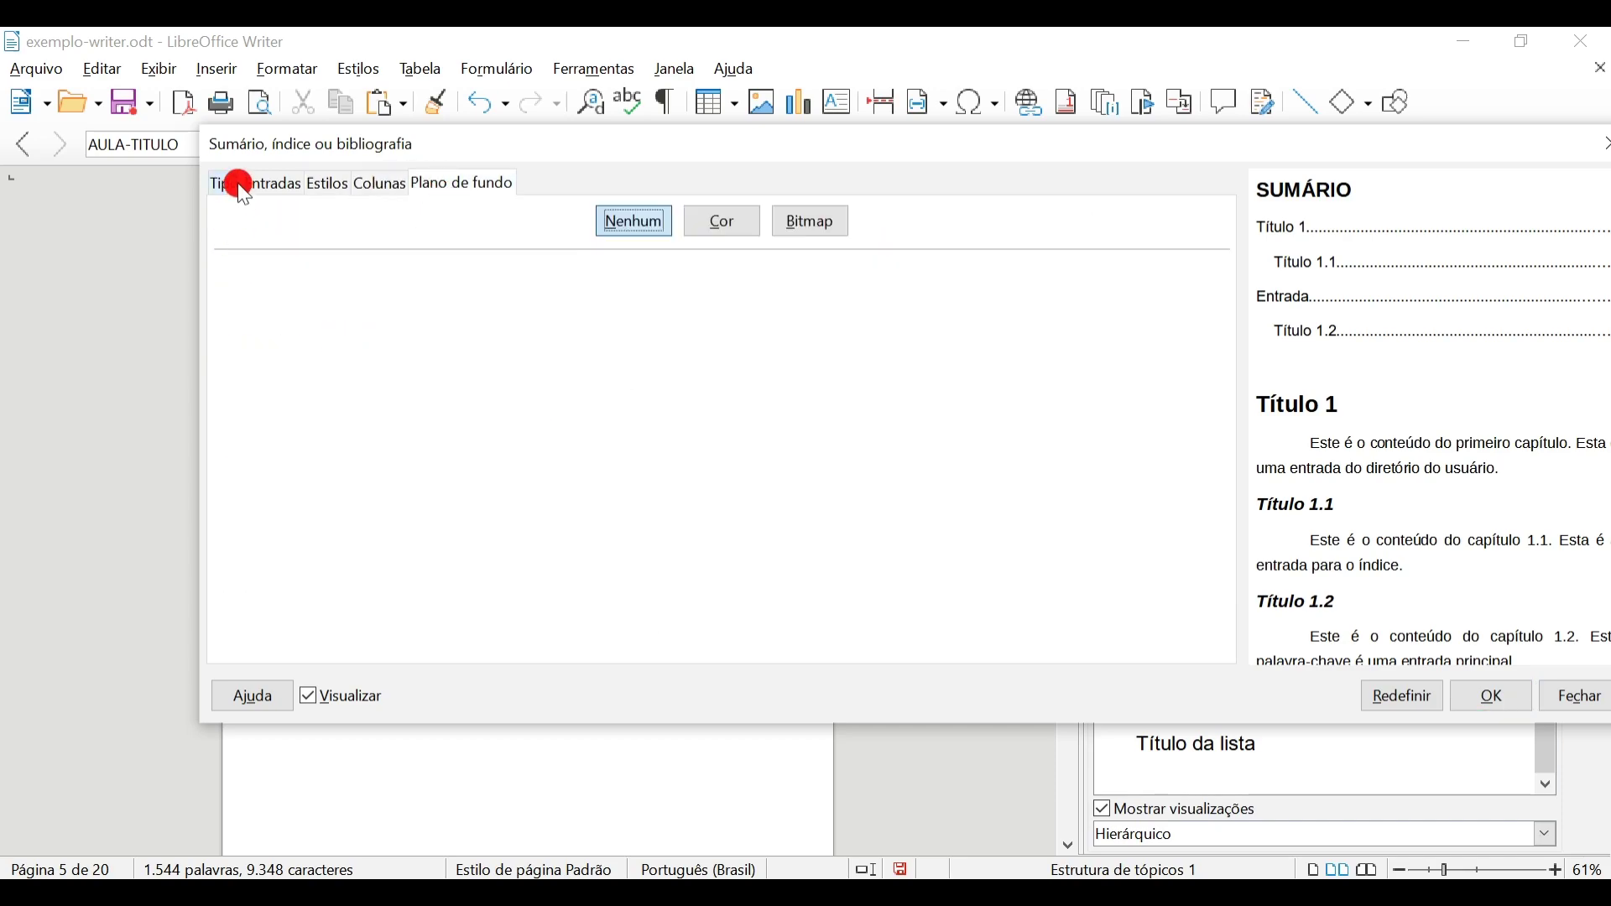
- Insert the SUMÁRIO table of contents with these settings and update it
click(1491, 695)
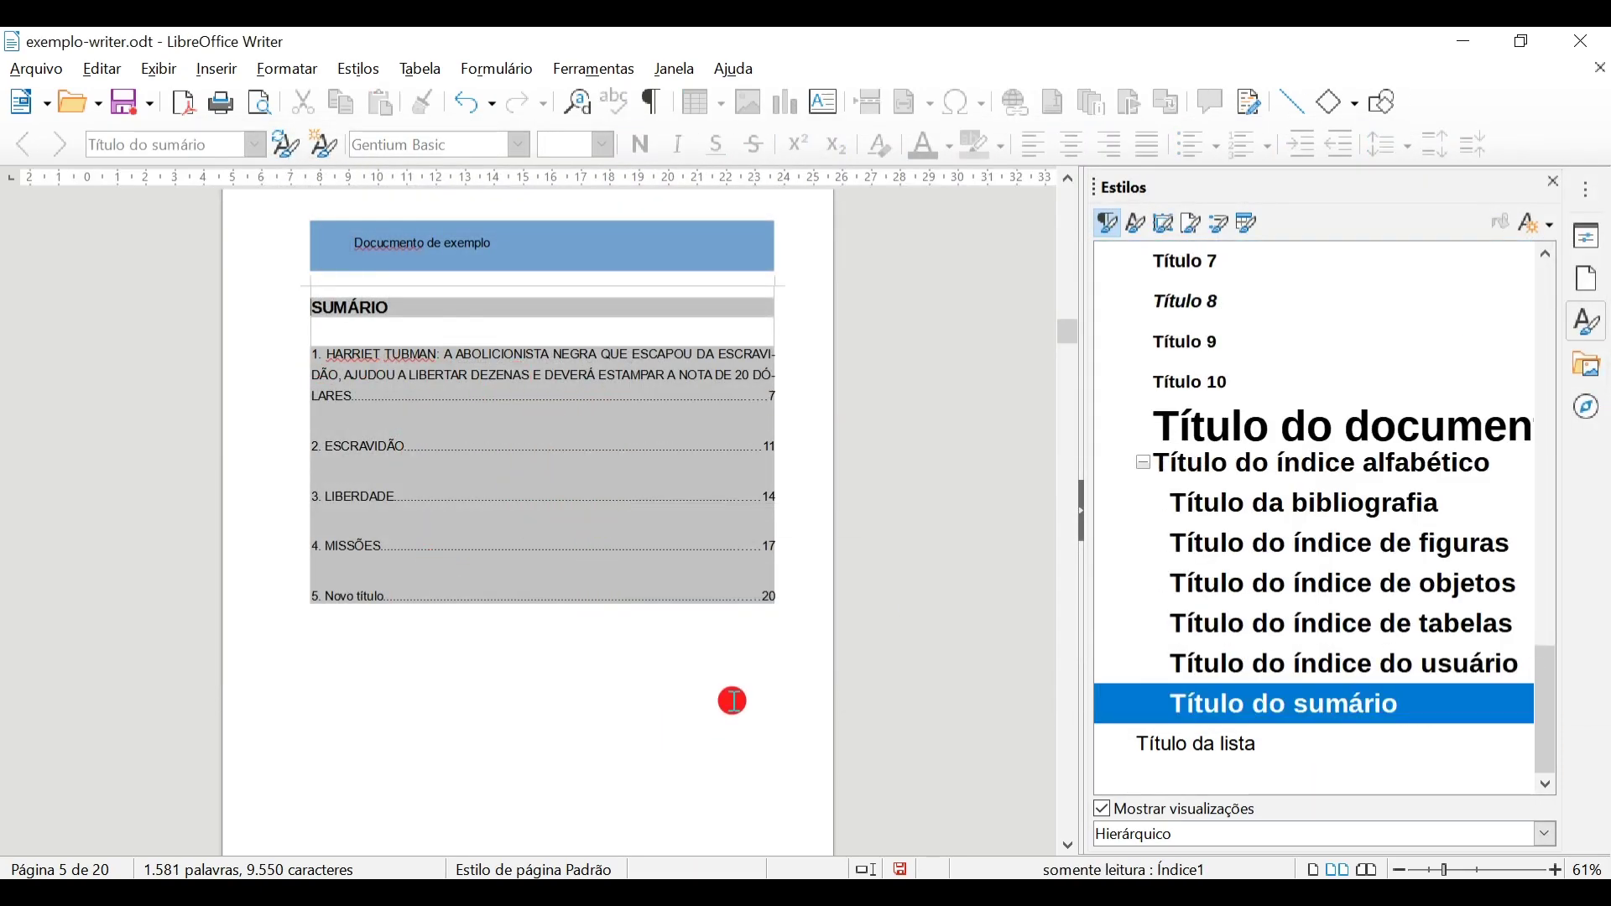
right_click(504, 382)
click(259, 795)
right_click(536, 480)
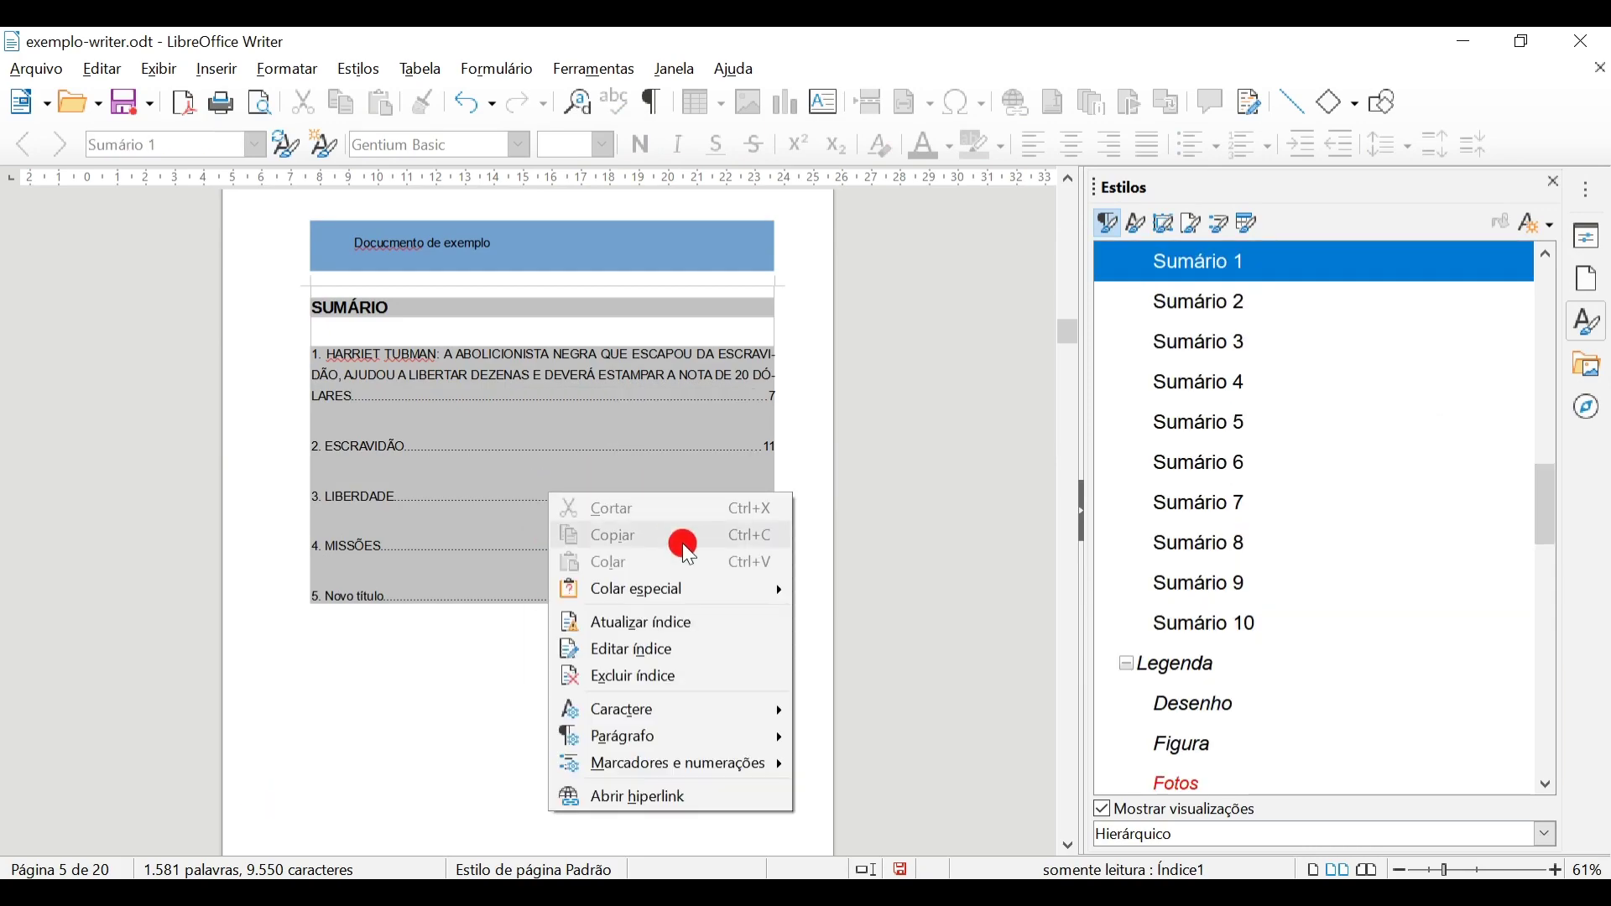
click(720, 624)
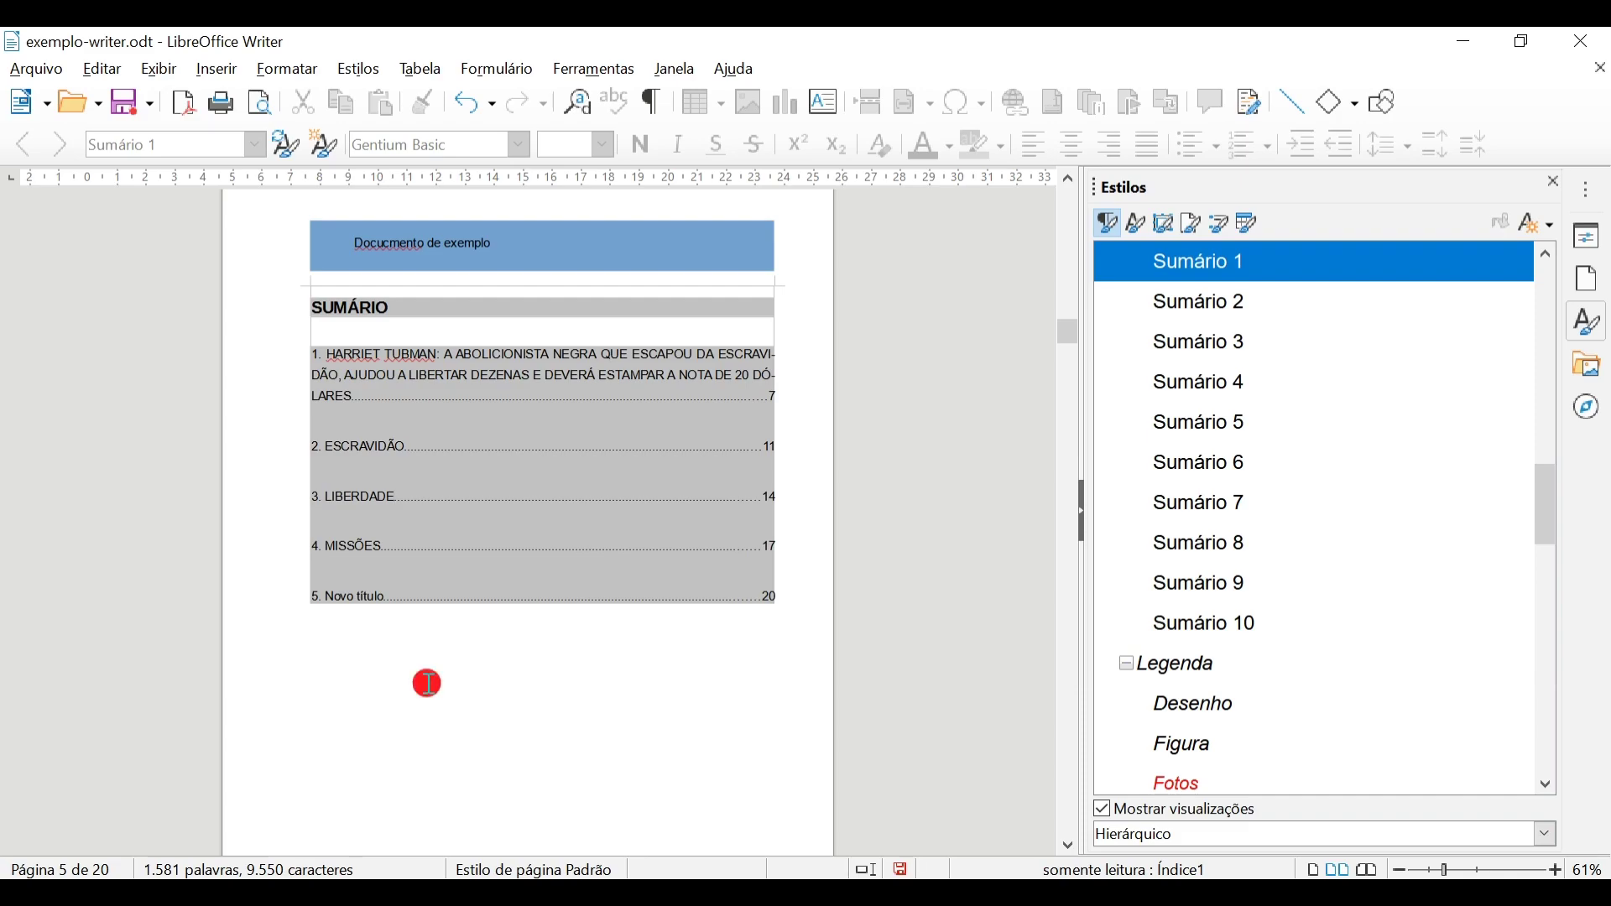
- Place the text cursor in the empty body of page 6, after the table of contents page
scroll(436, 683, down, 10)
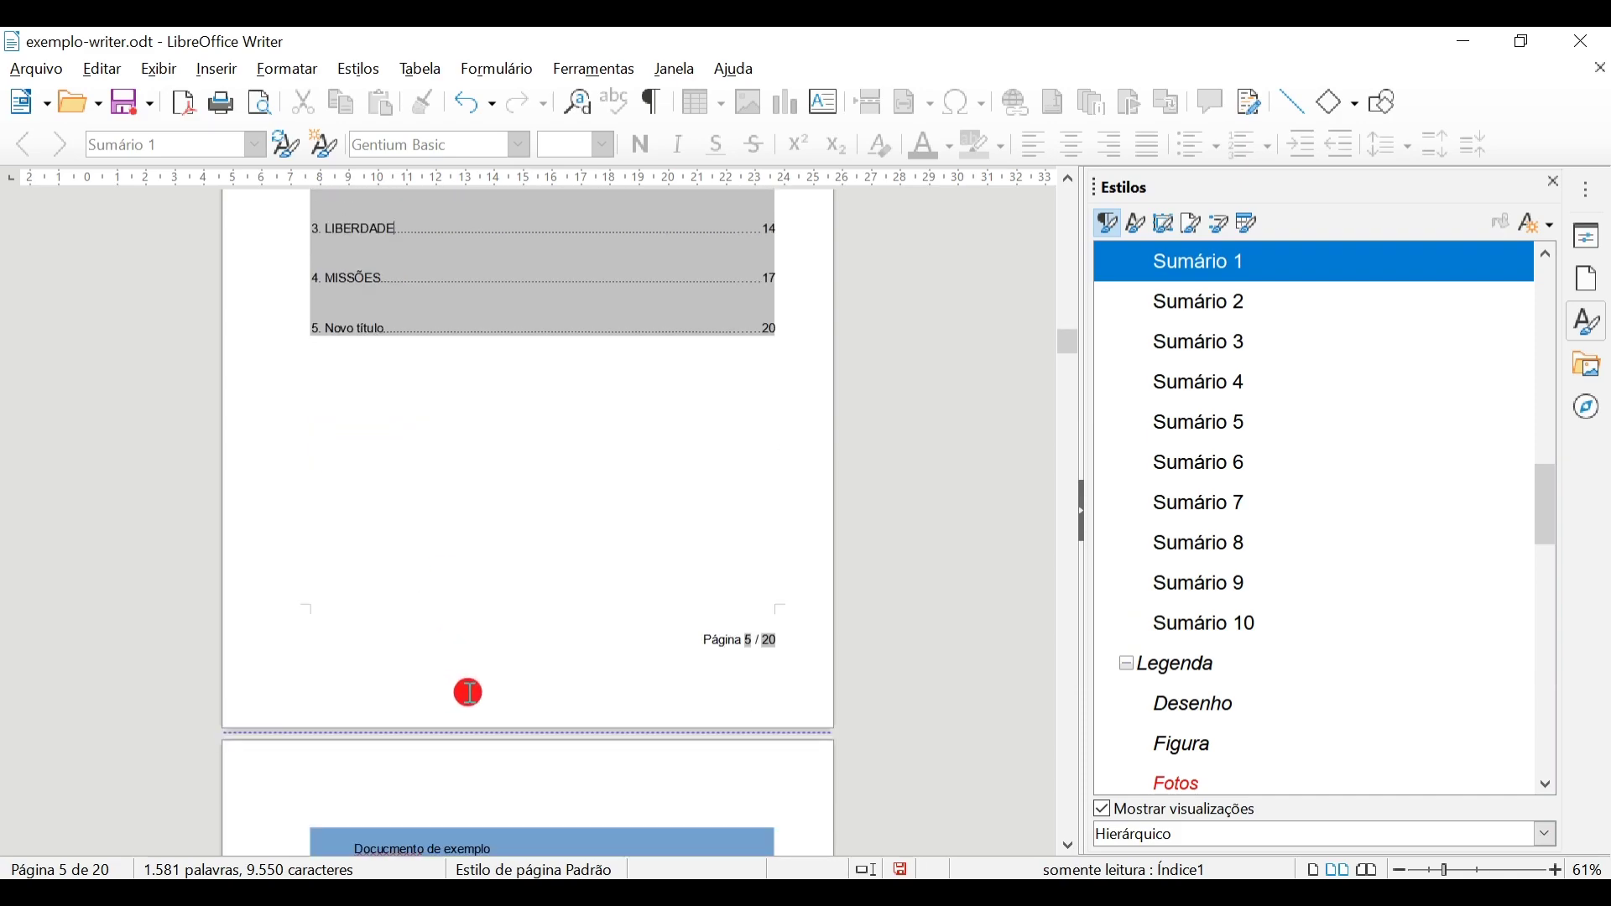
scroll(478, 629, up, 5)
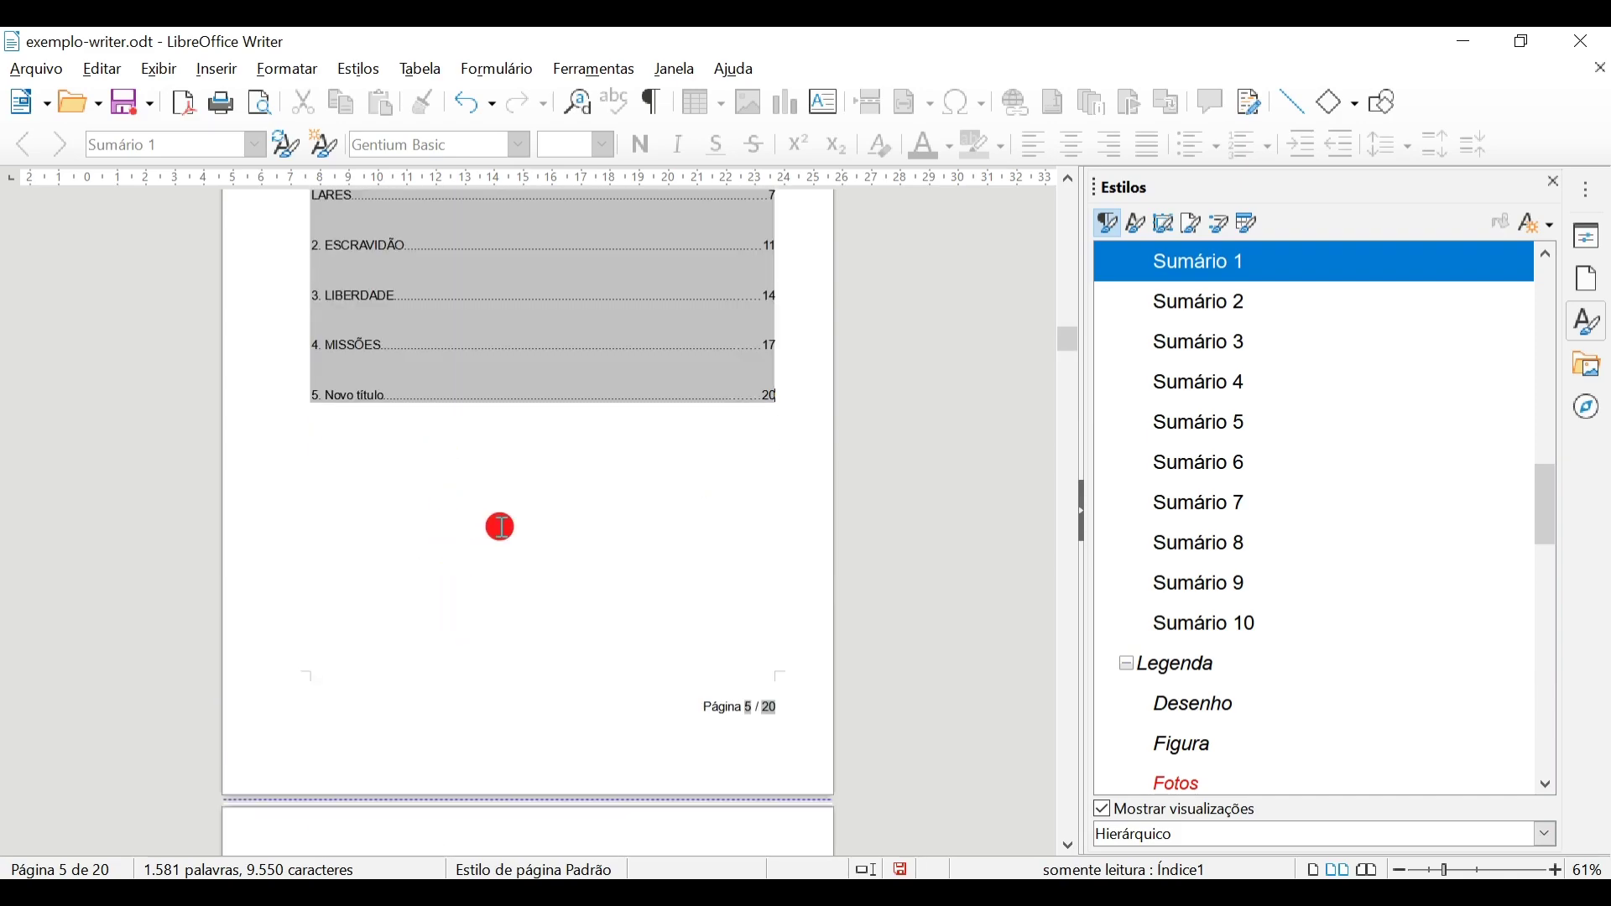
scroll(467, 702, down, 3)
click(411, 764)
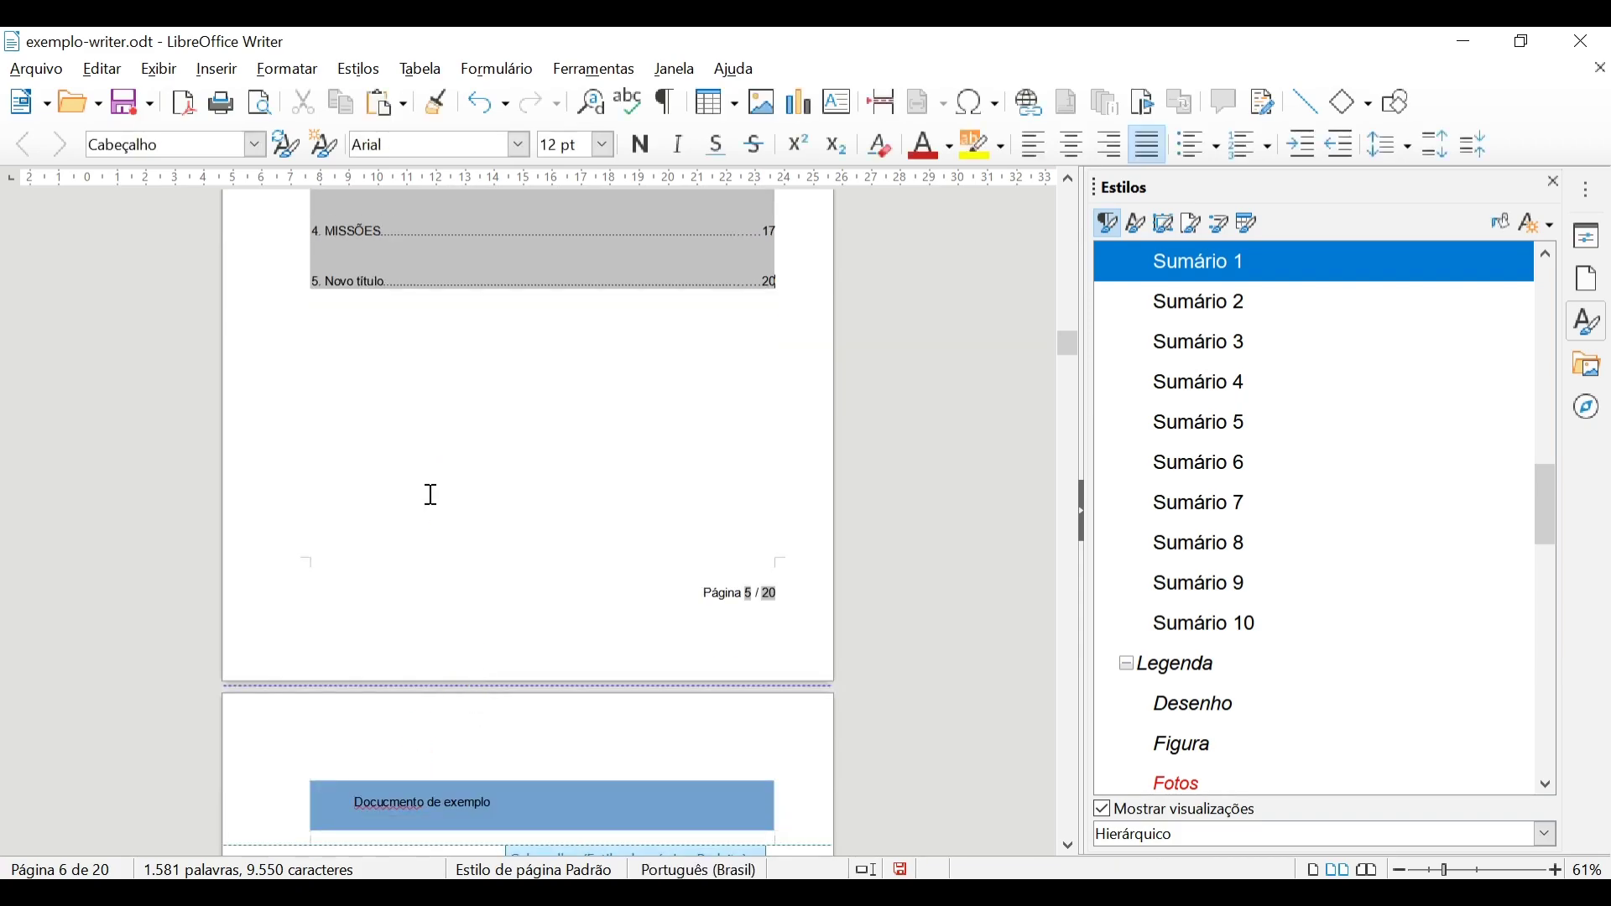
click(433, 490)
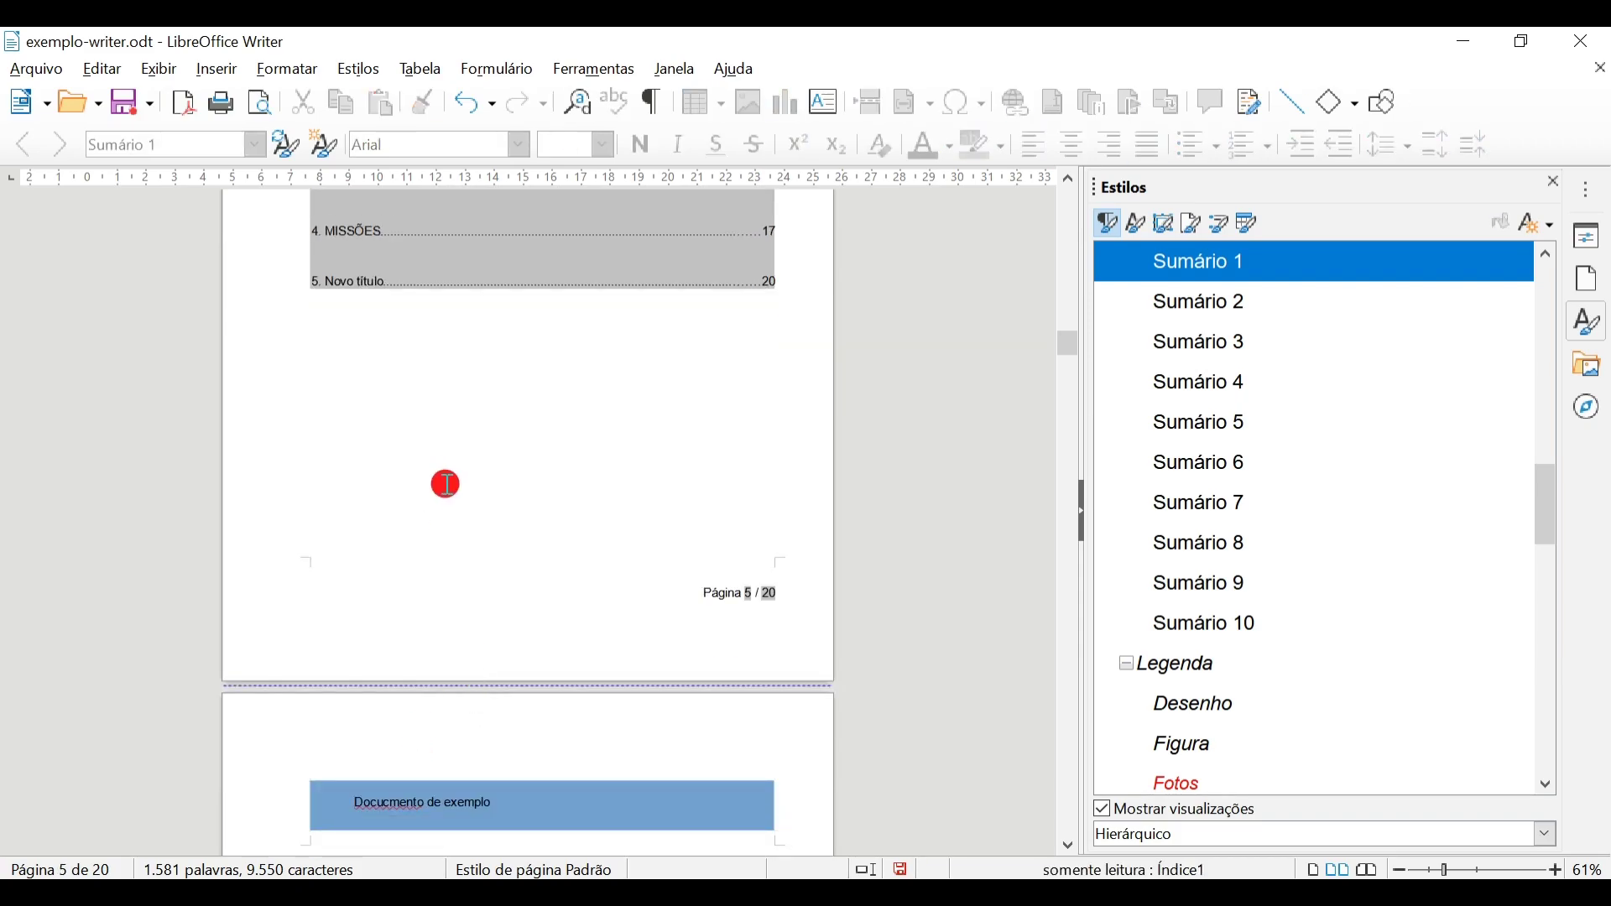
click(413, 727)
scroll(424, 638, down, 5)
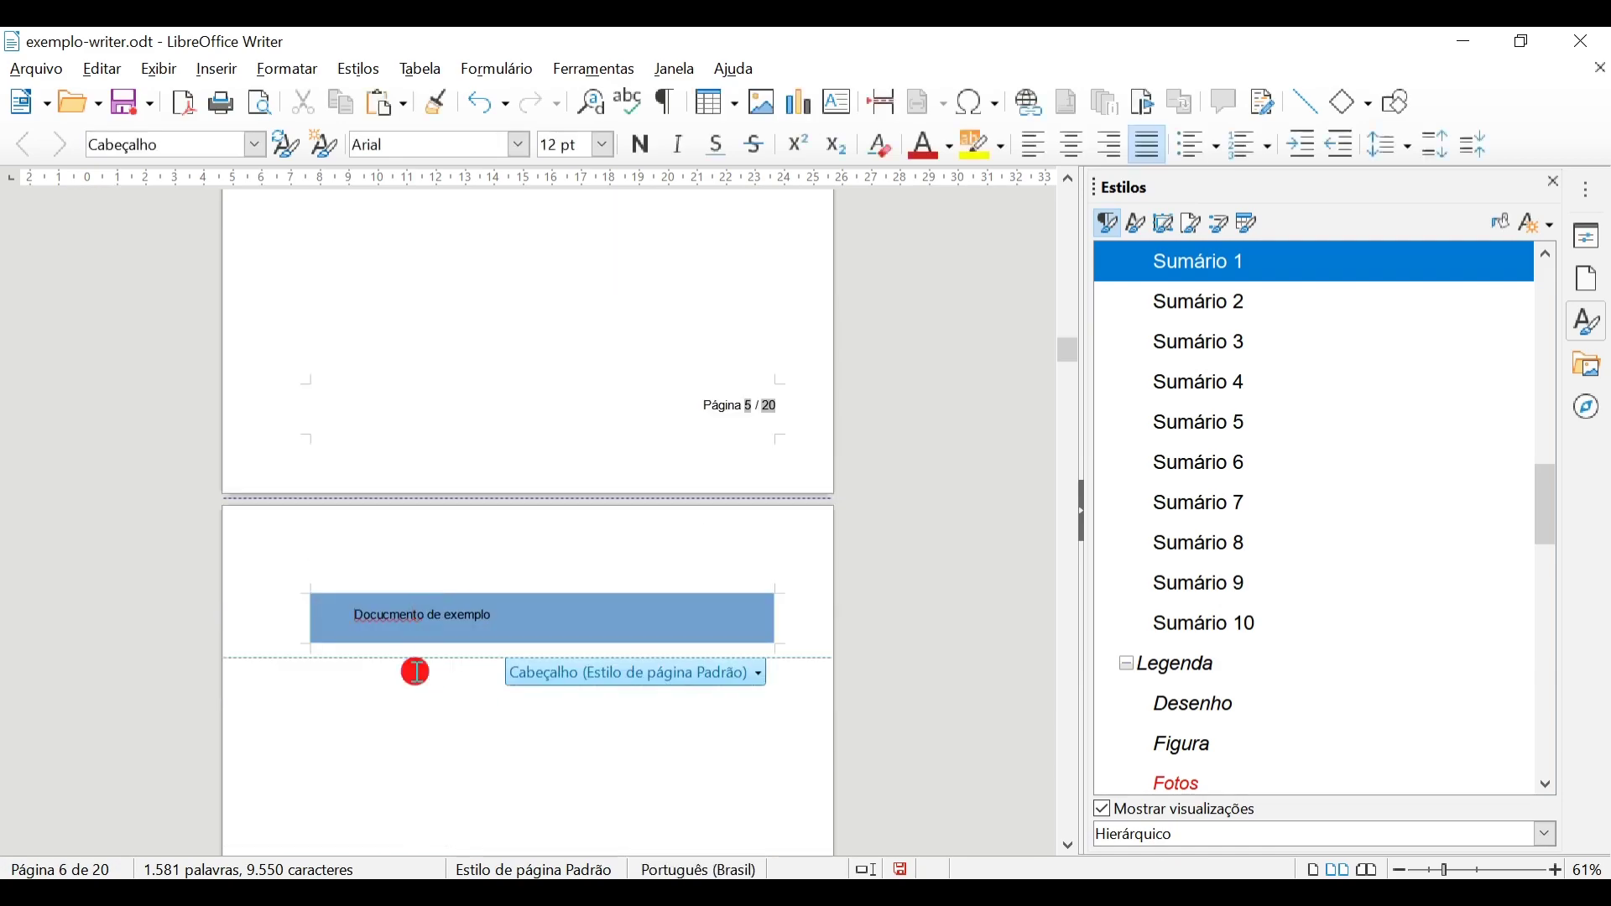
click(457, 612)
click(258, 44)
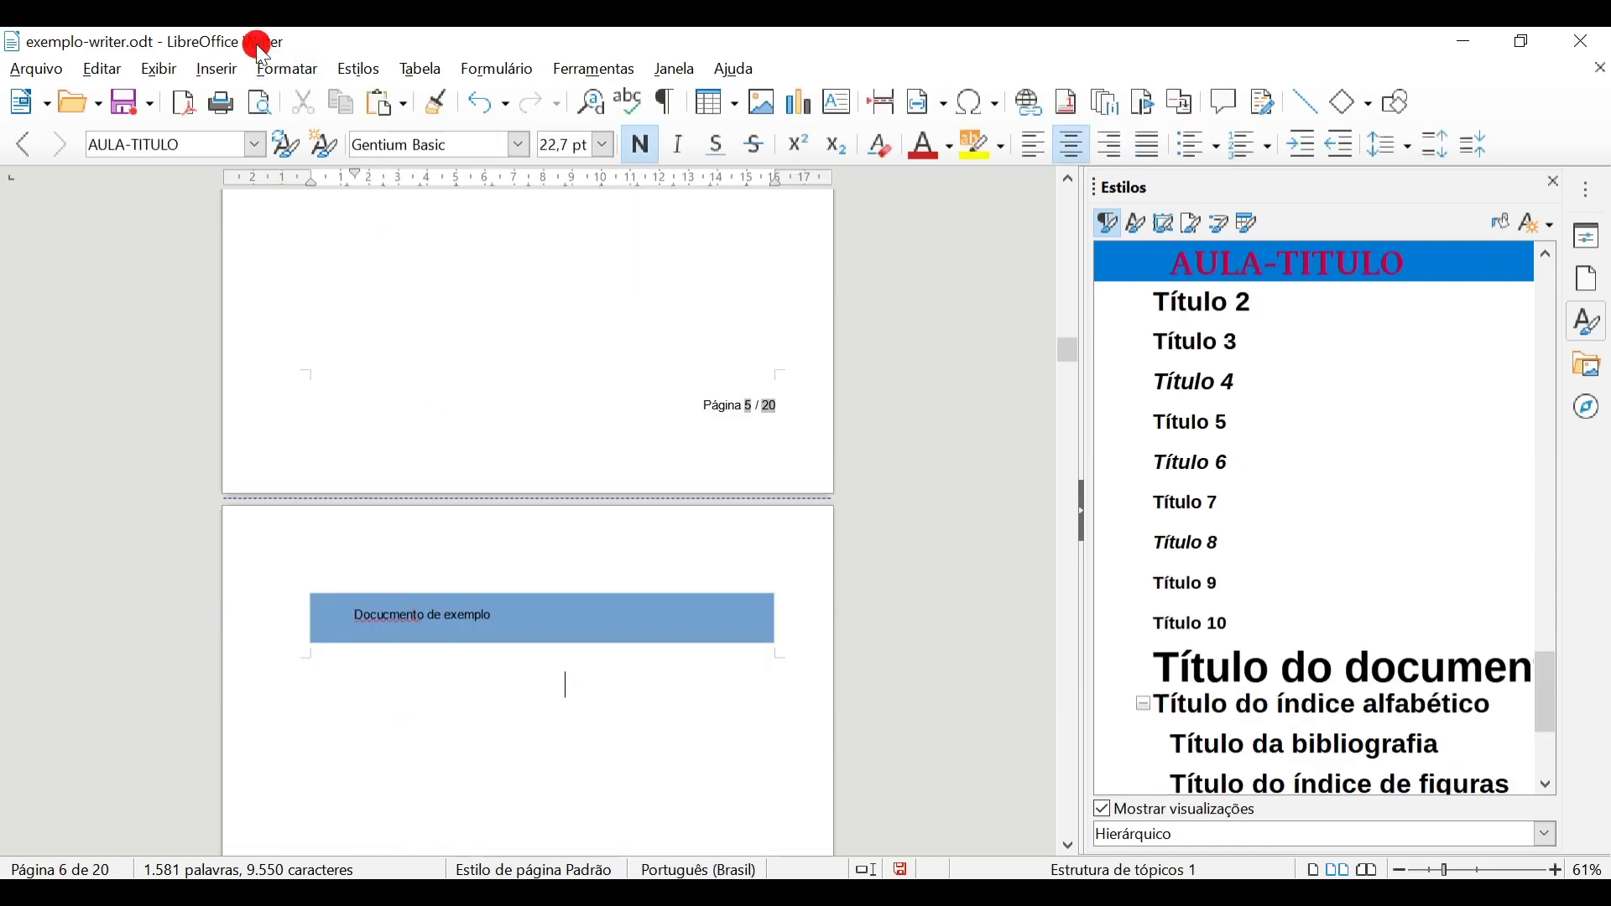
- Start a new index at the text cursor with type Índice de figuras, built from the captions of category Fotos
click(217, 75)
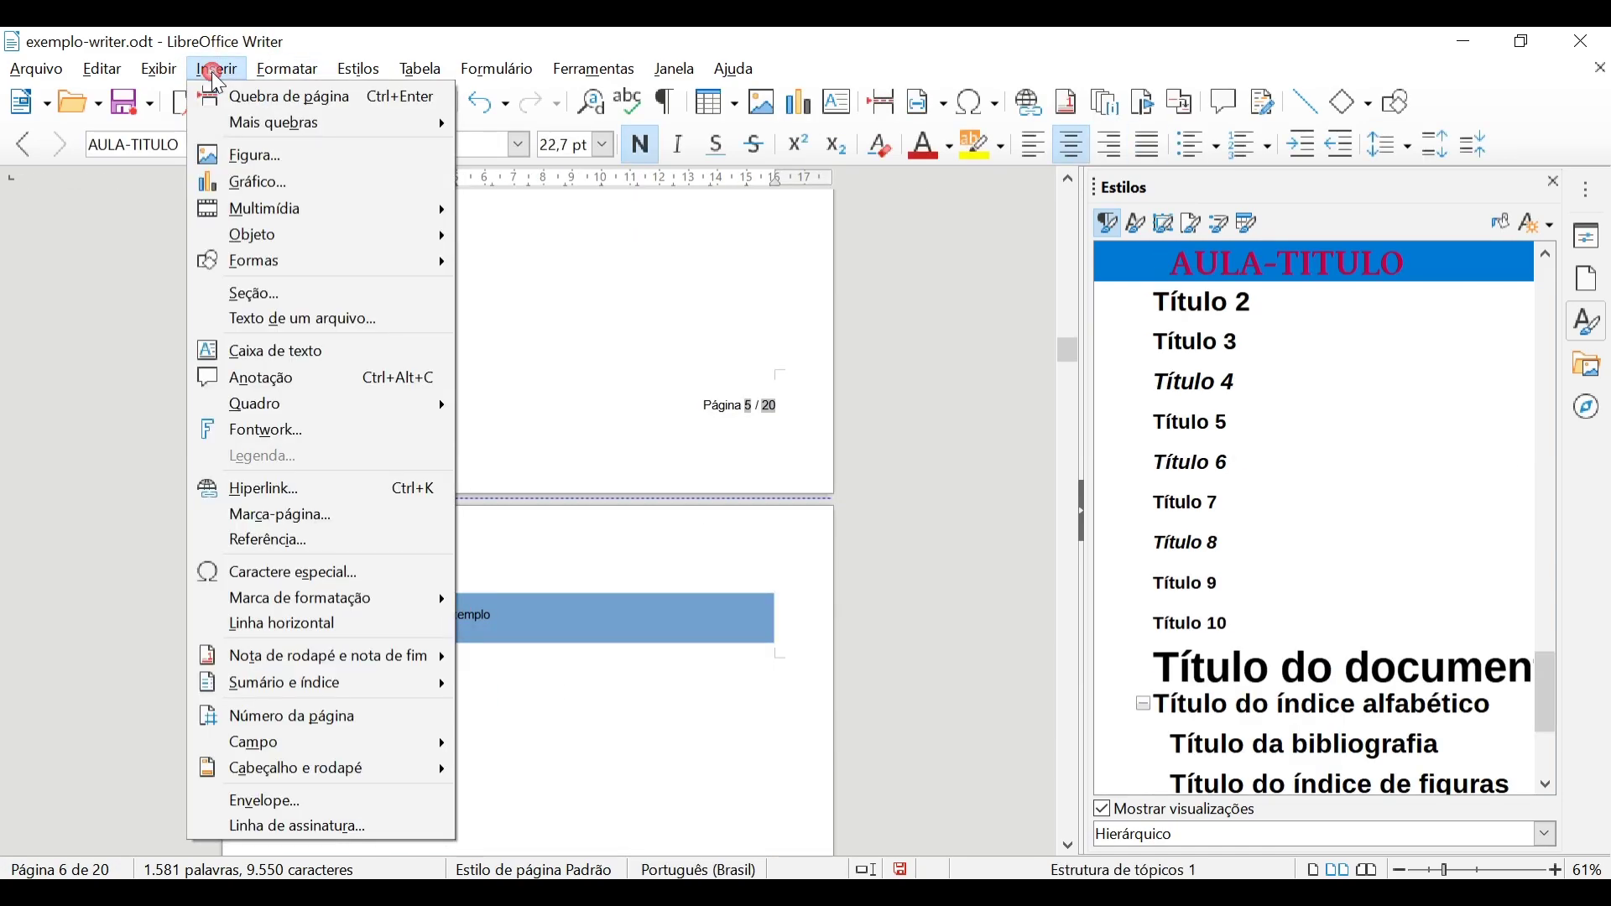
click(384, 690)
click(537, 677)
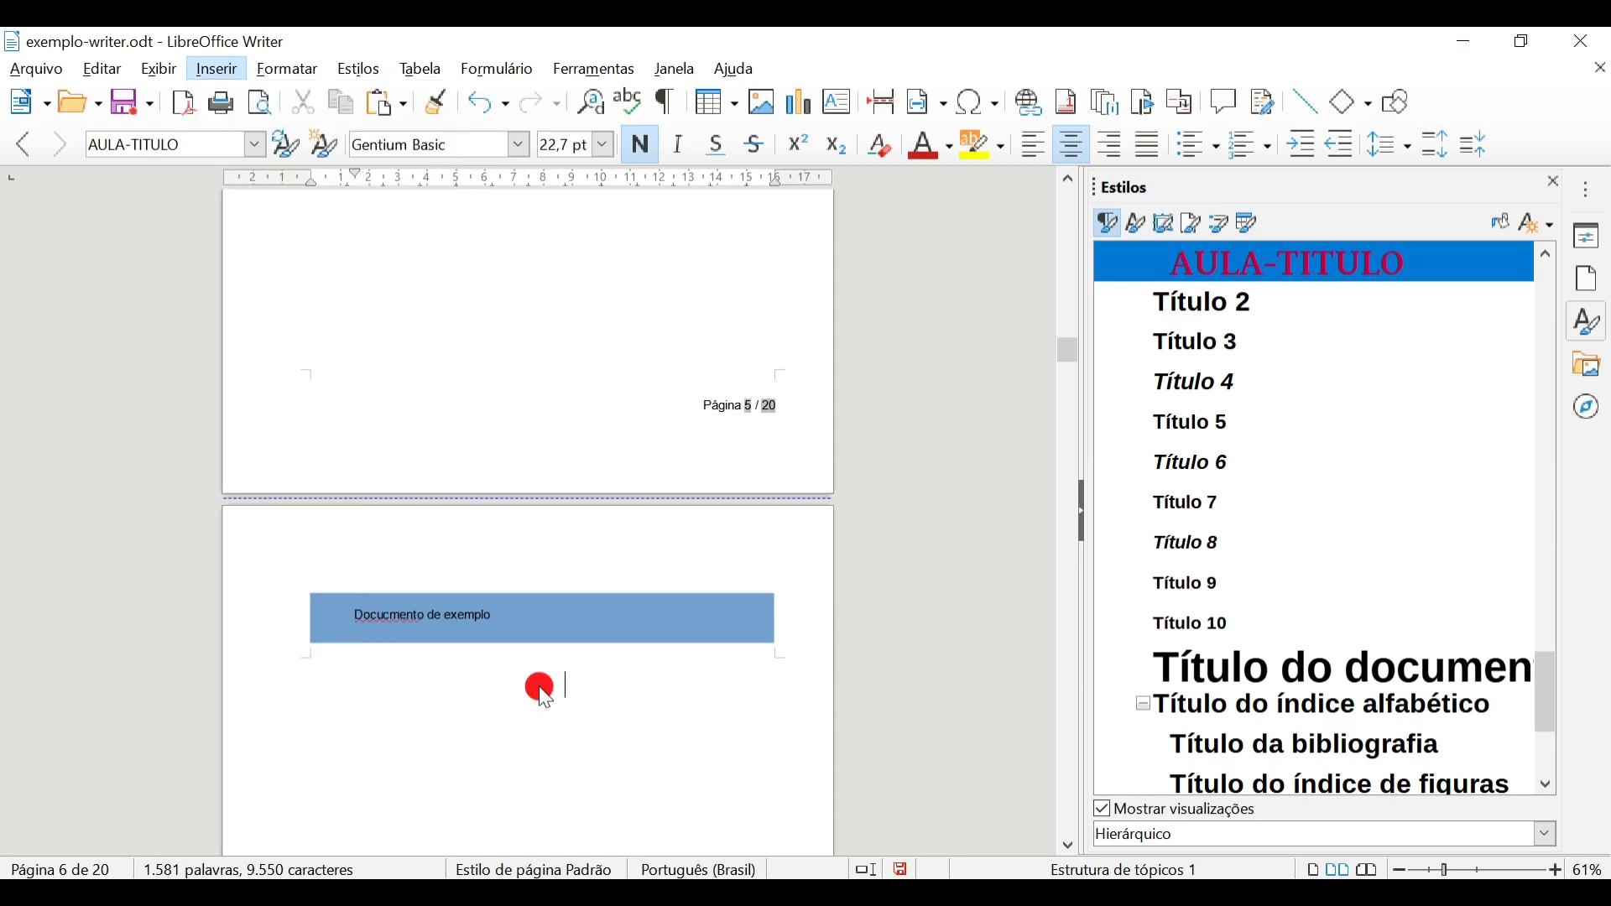
drag(863, 169, 489, 156)
click(343, 278)
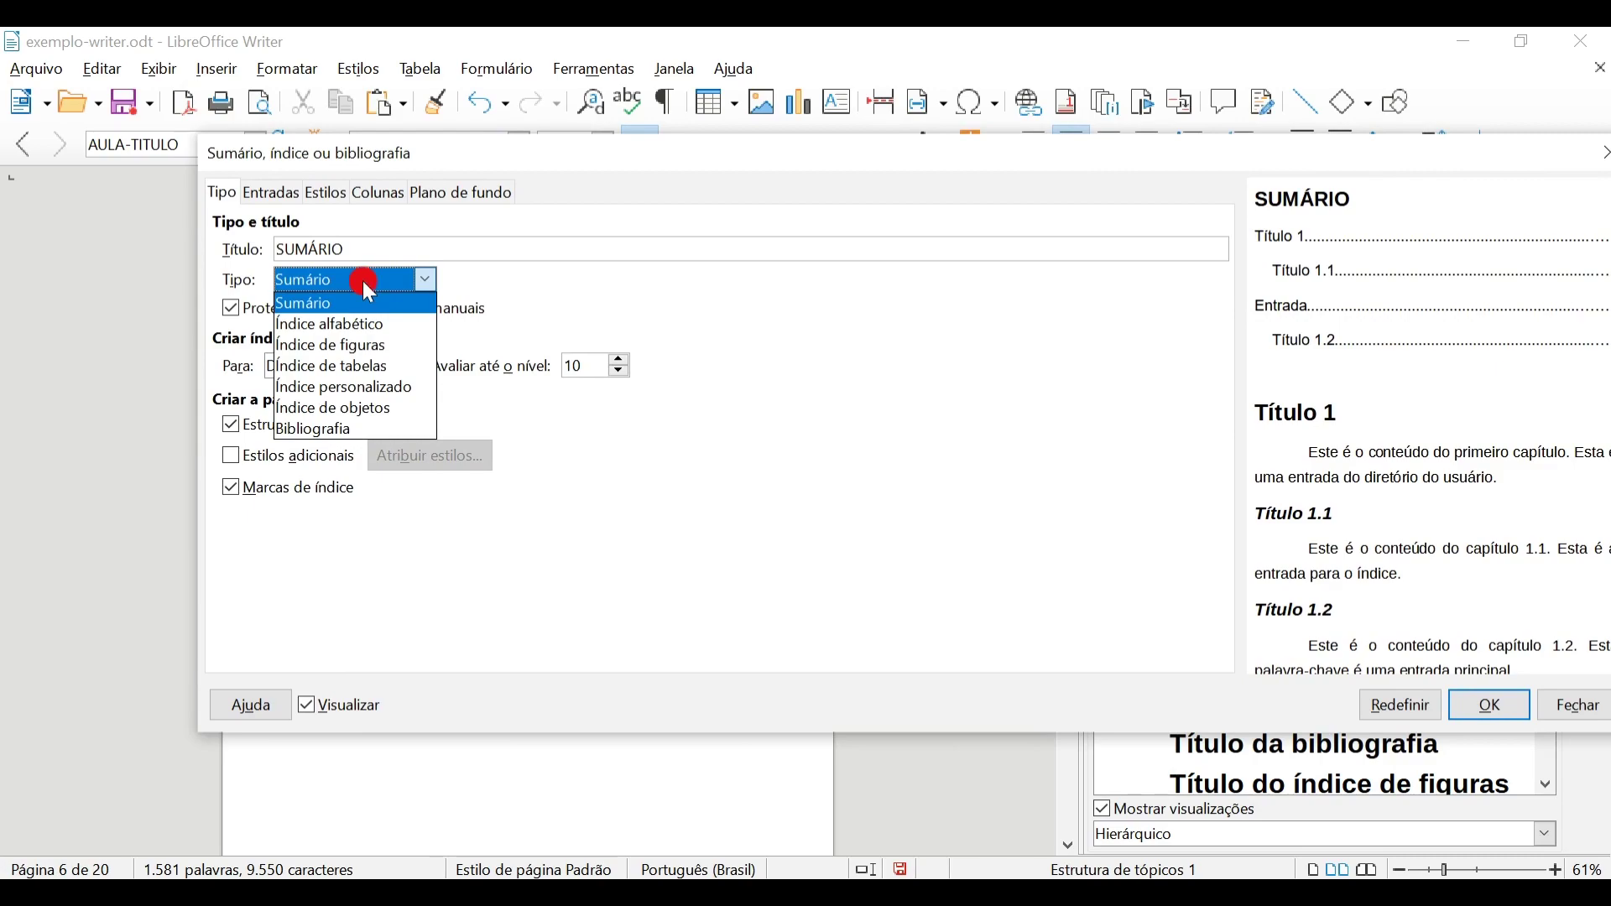
click(396, 348)
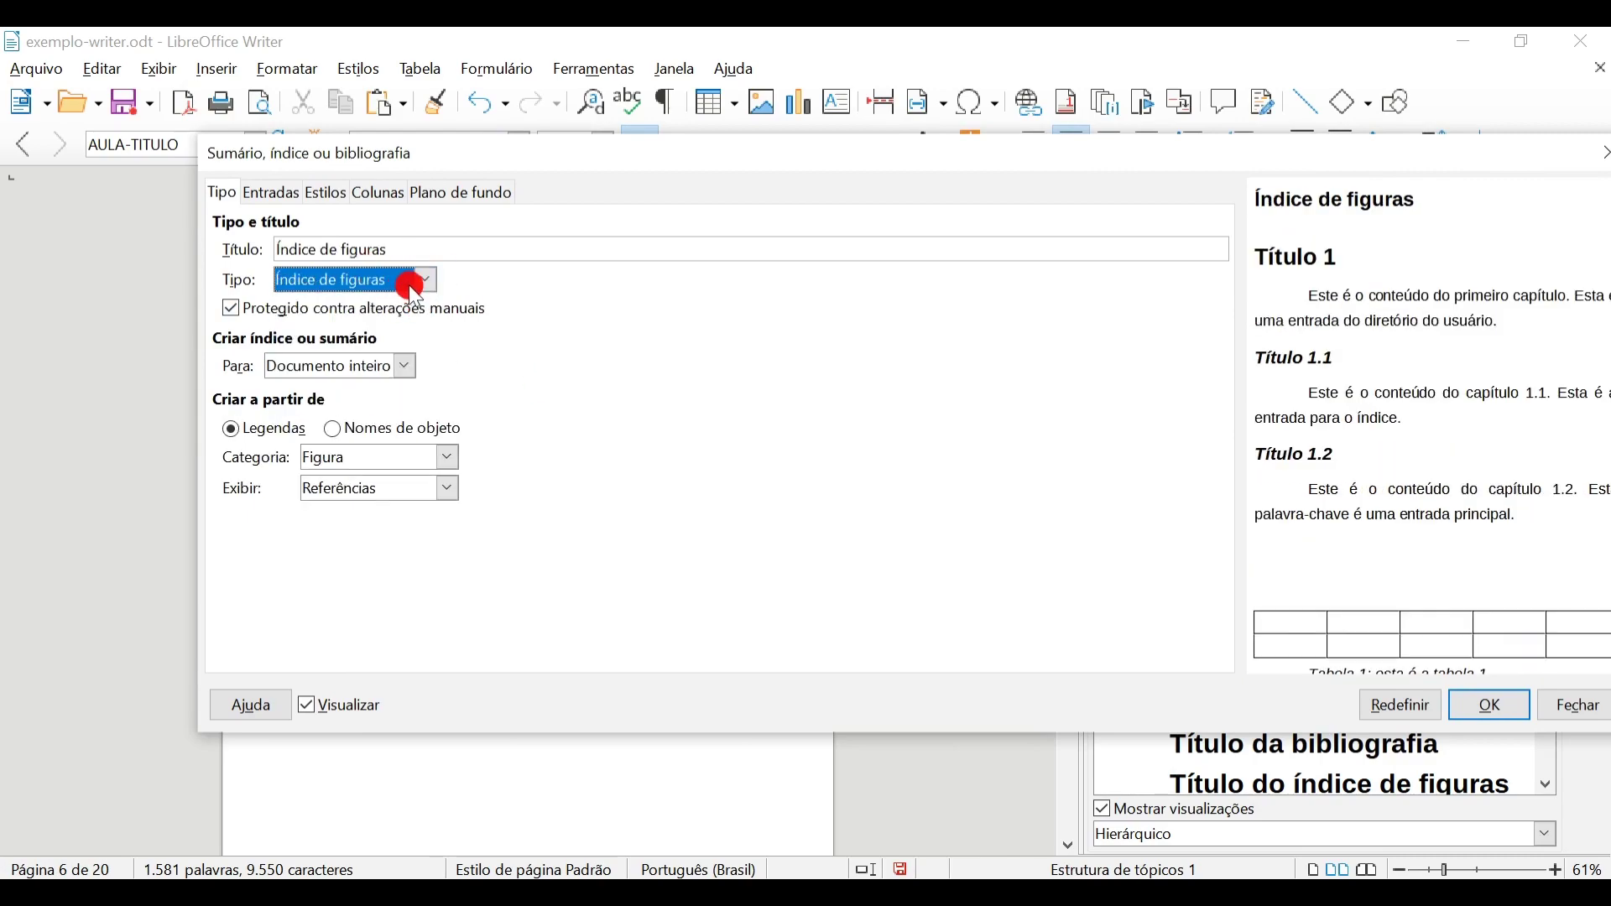
click(446, 461)
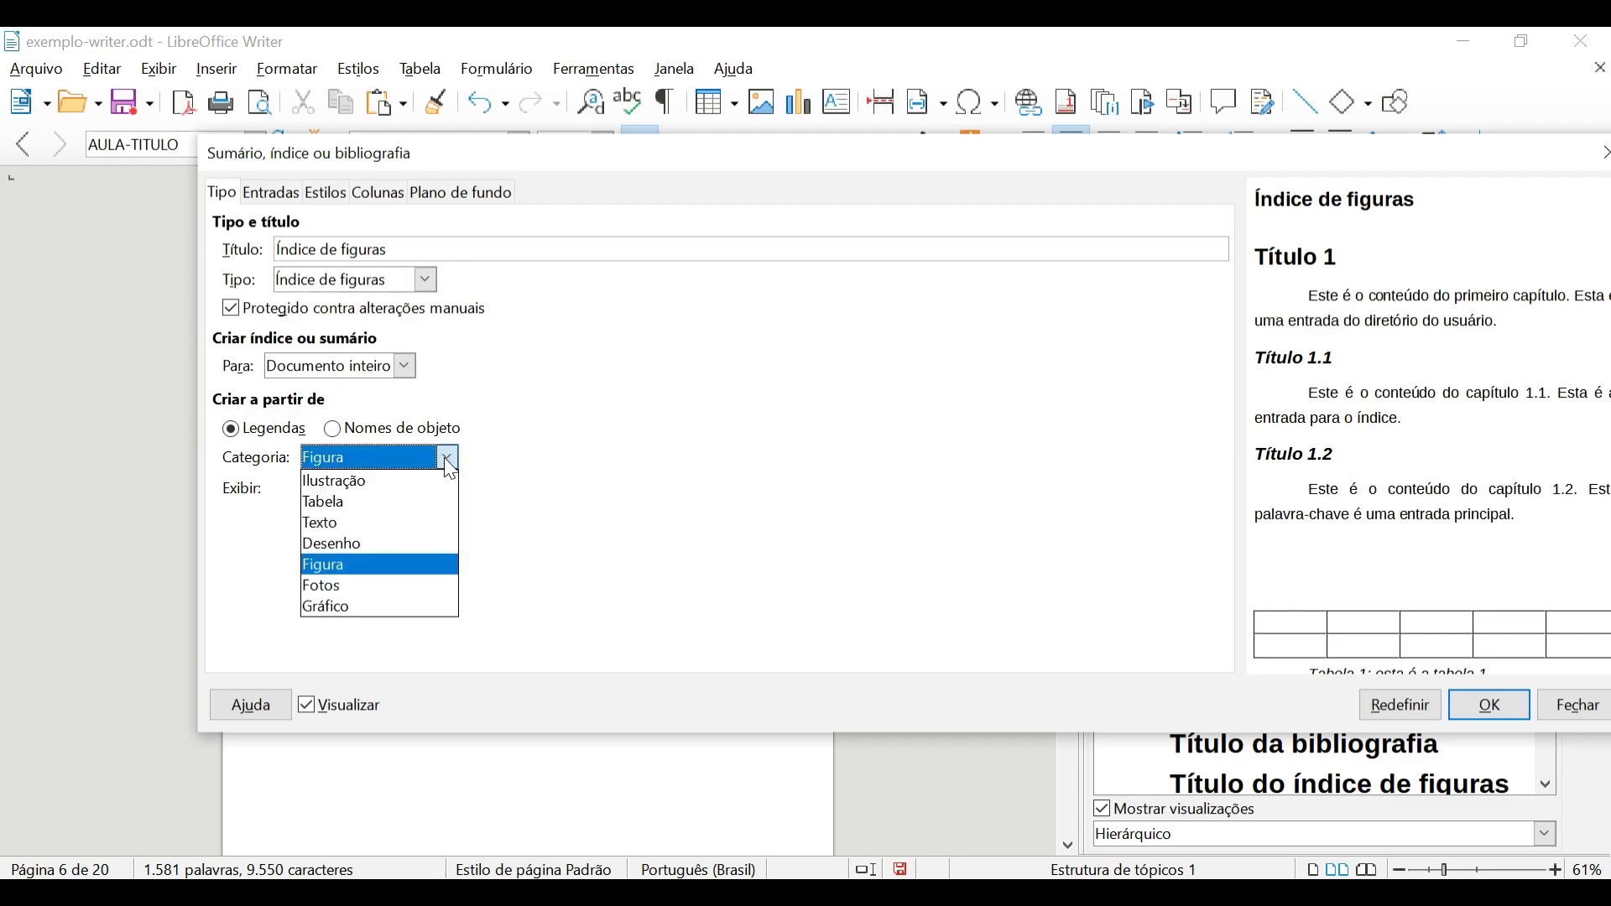
click(412, 586)
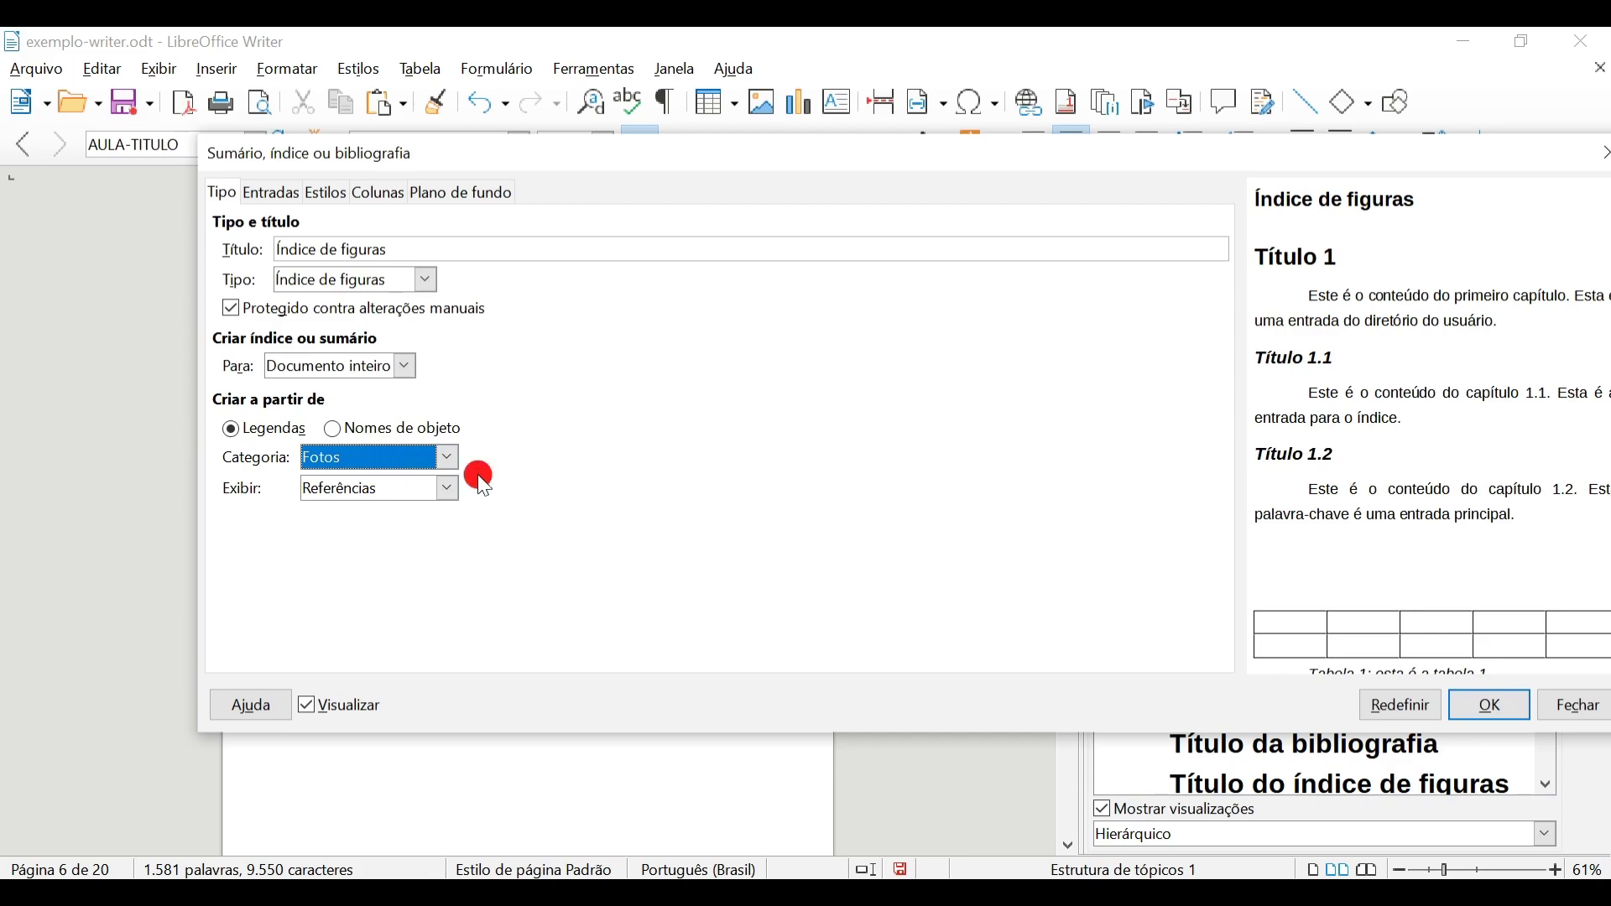
- Examine the options offered by the index types Índice de tabelas and Índice de objetos
click(424, 282)
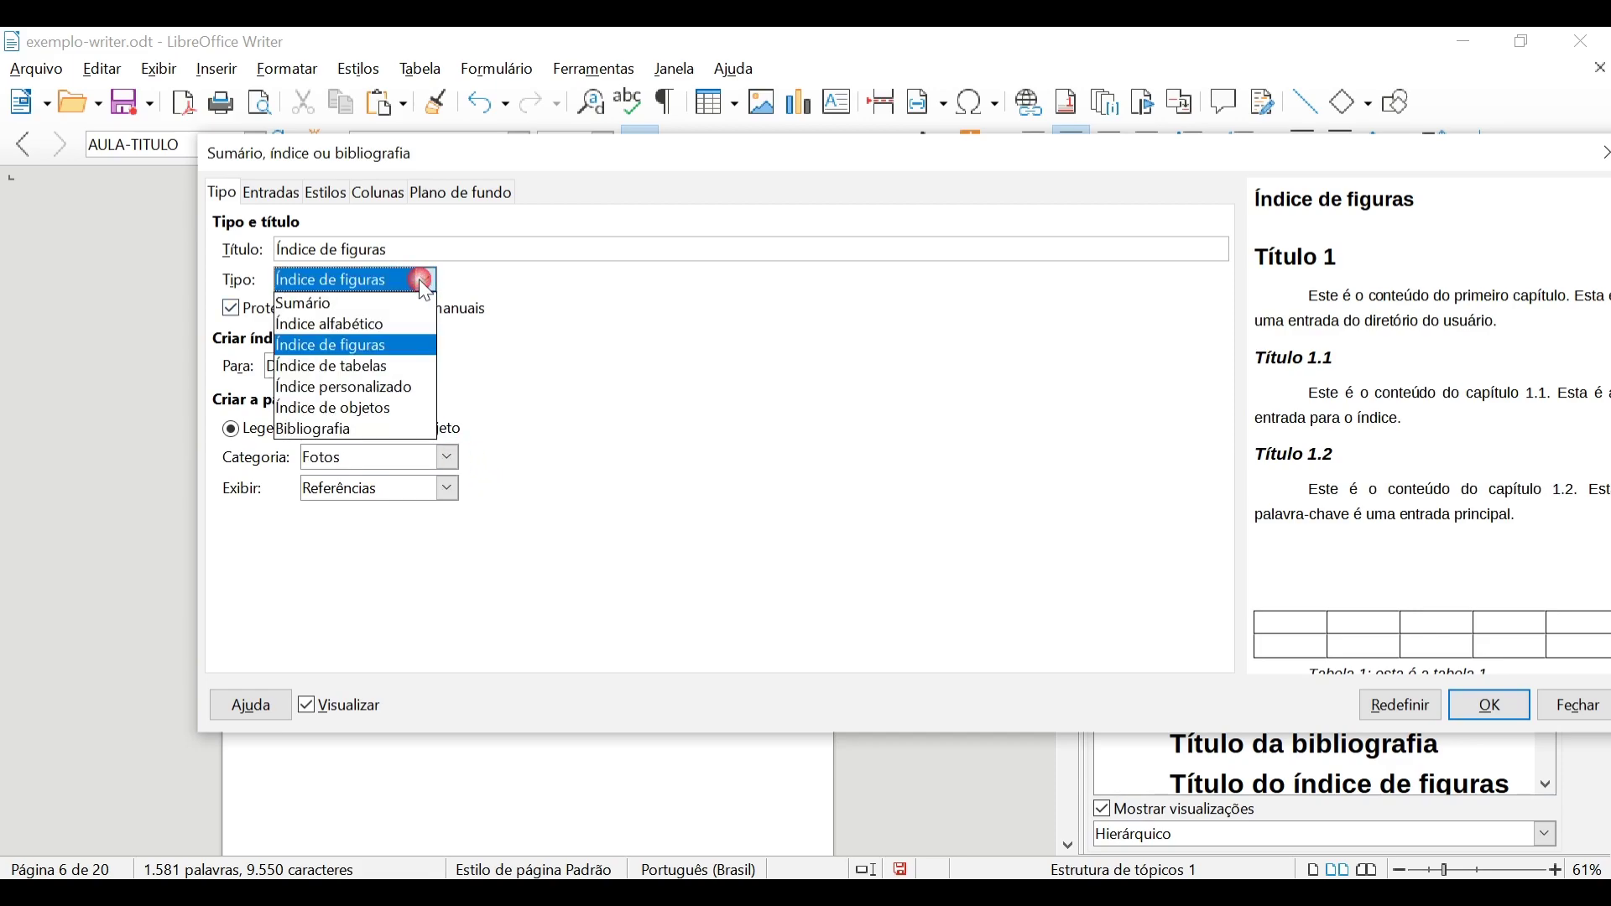
click(381, 366)
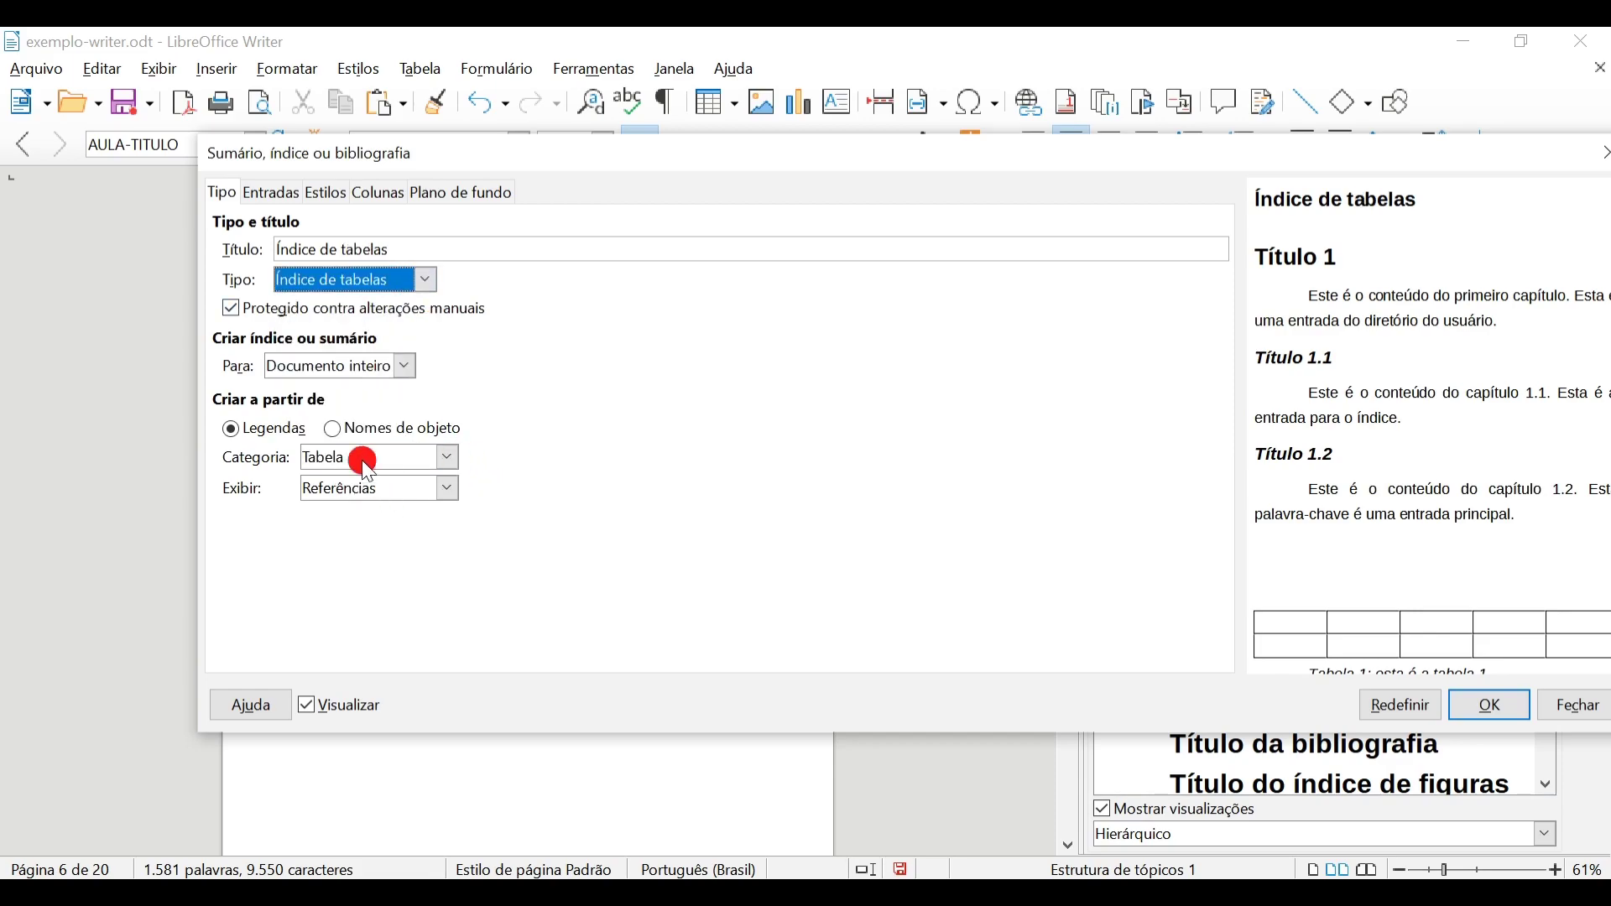
click(407, 280)
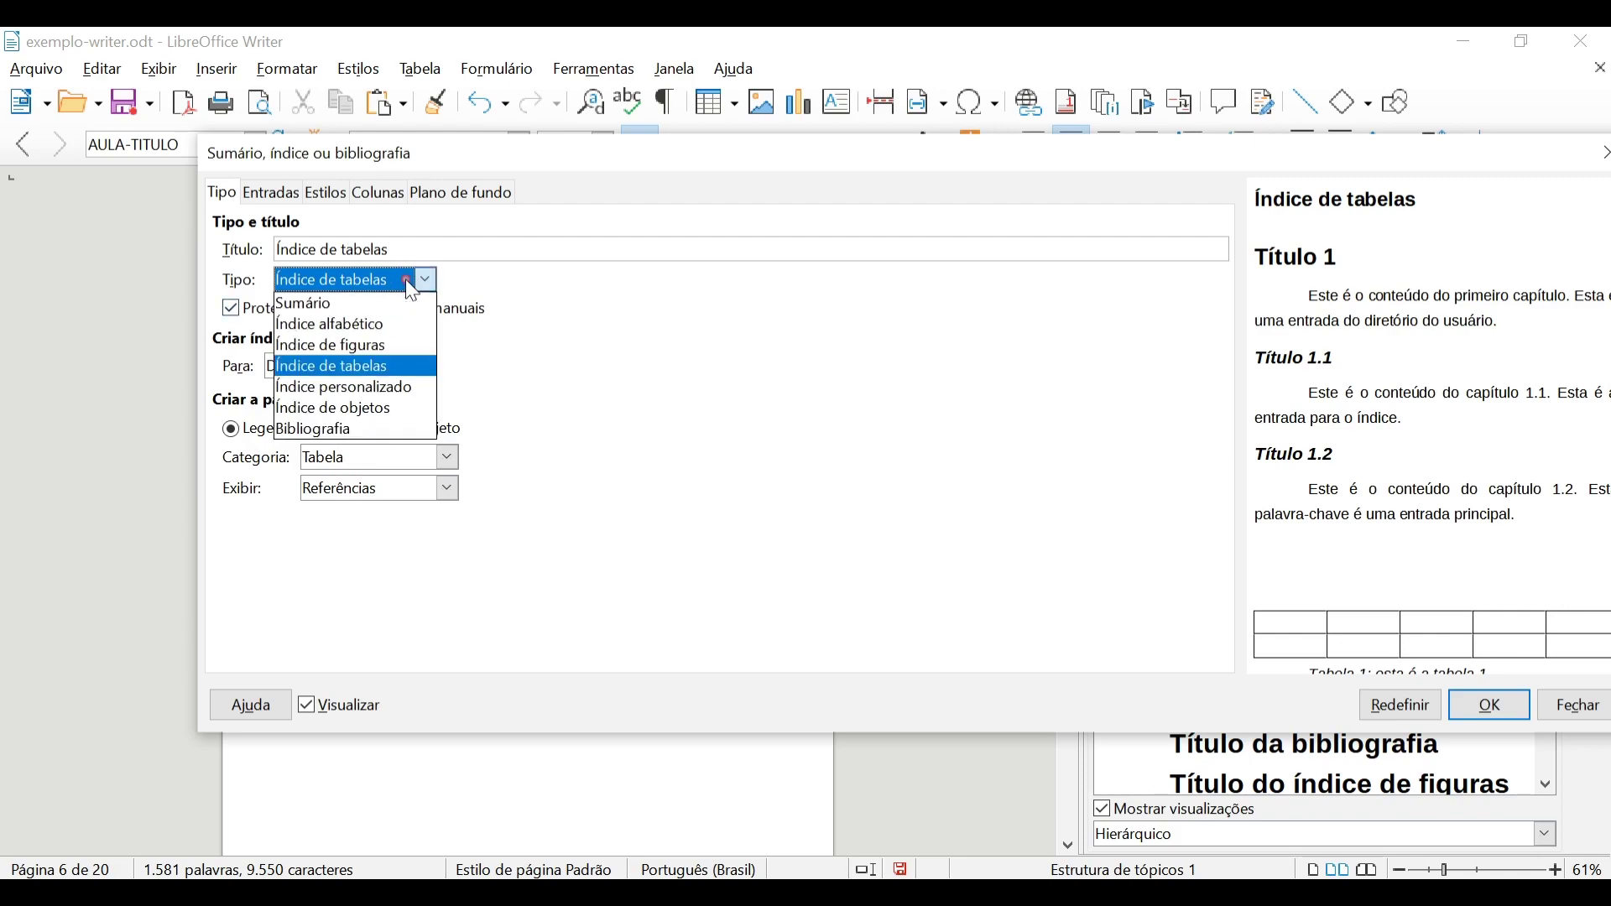
click(390, 408)
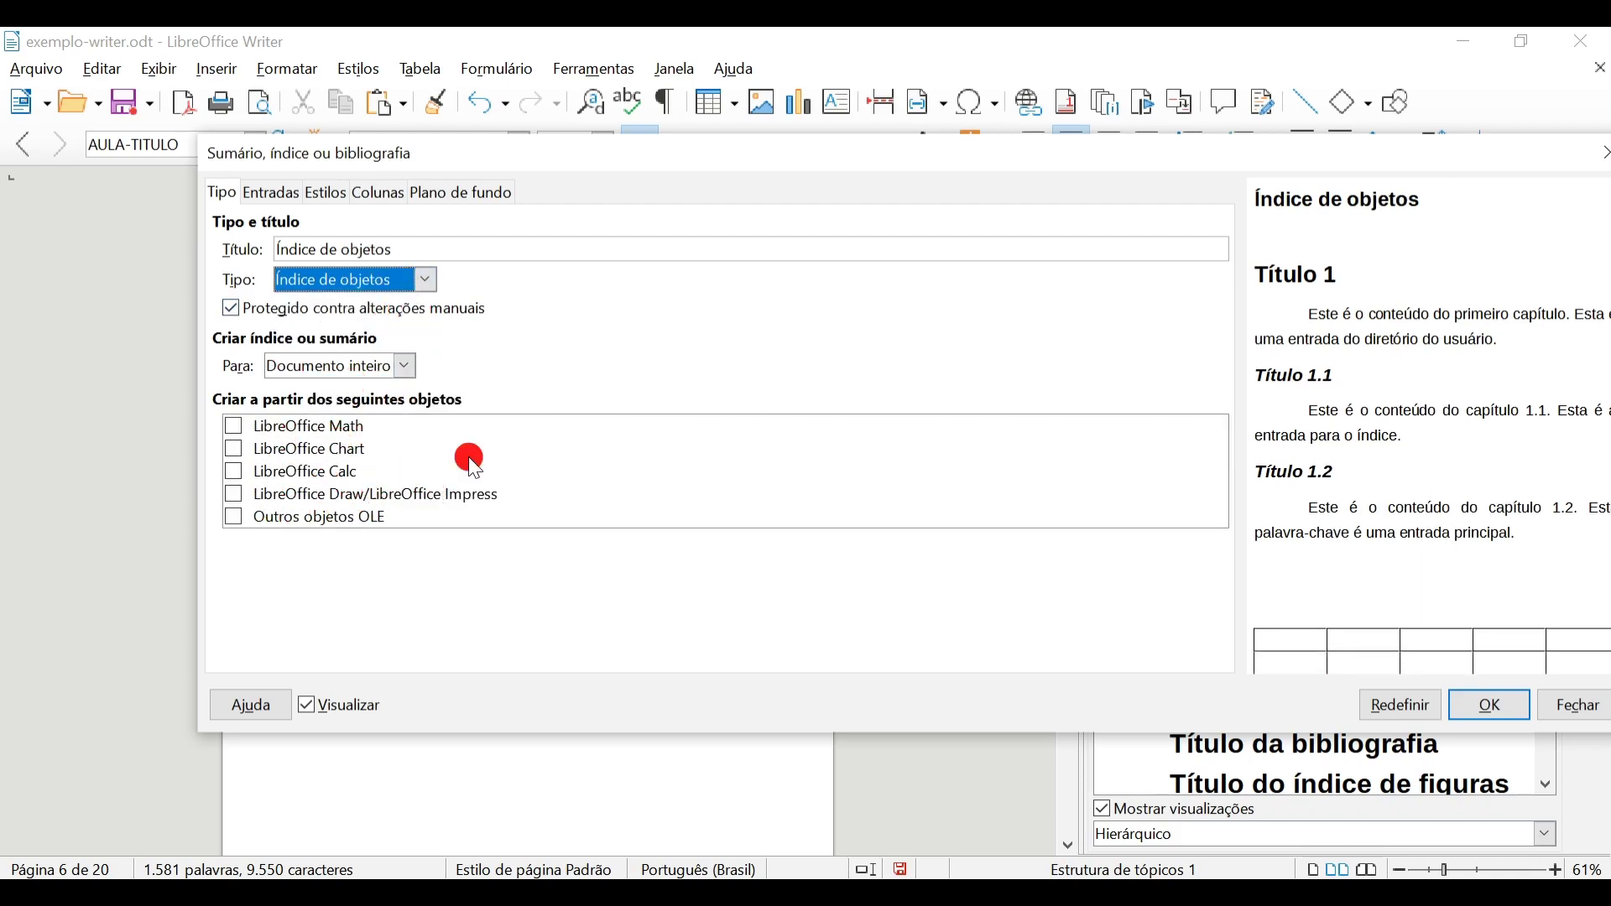
- Choose type Índice de figuras with caption category Fotos again and insert the index into the document
click(426, 281)
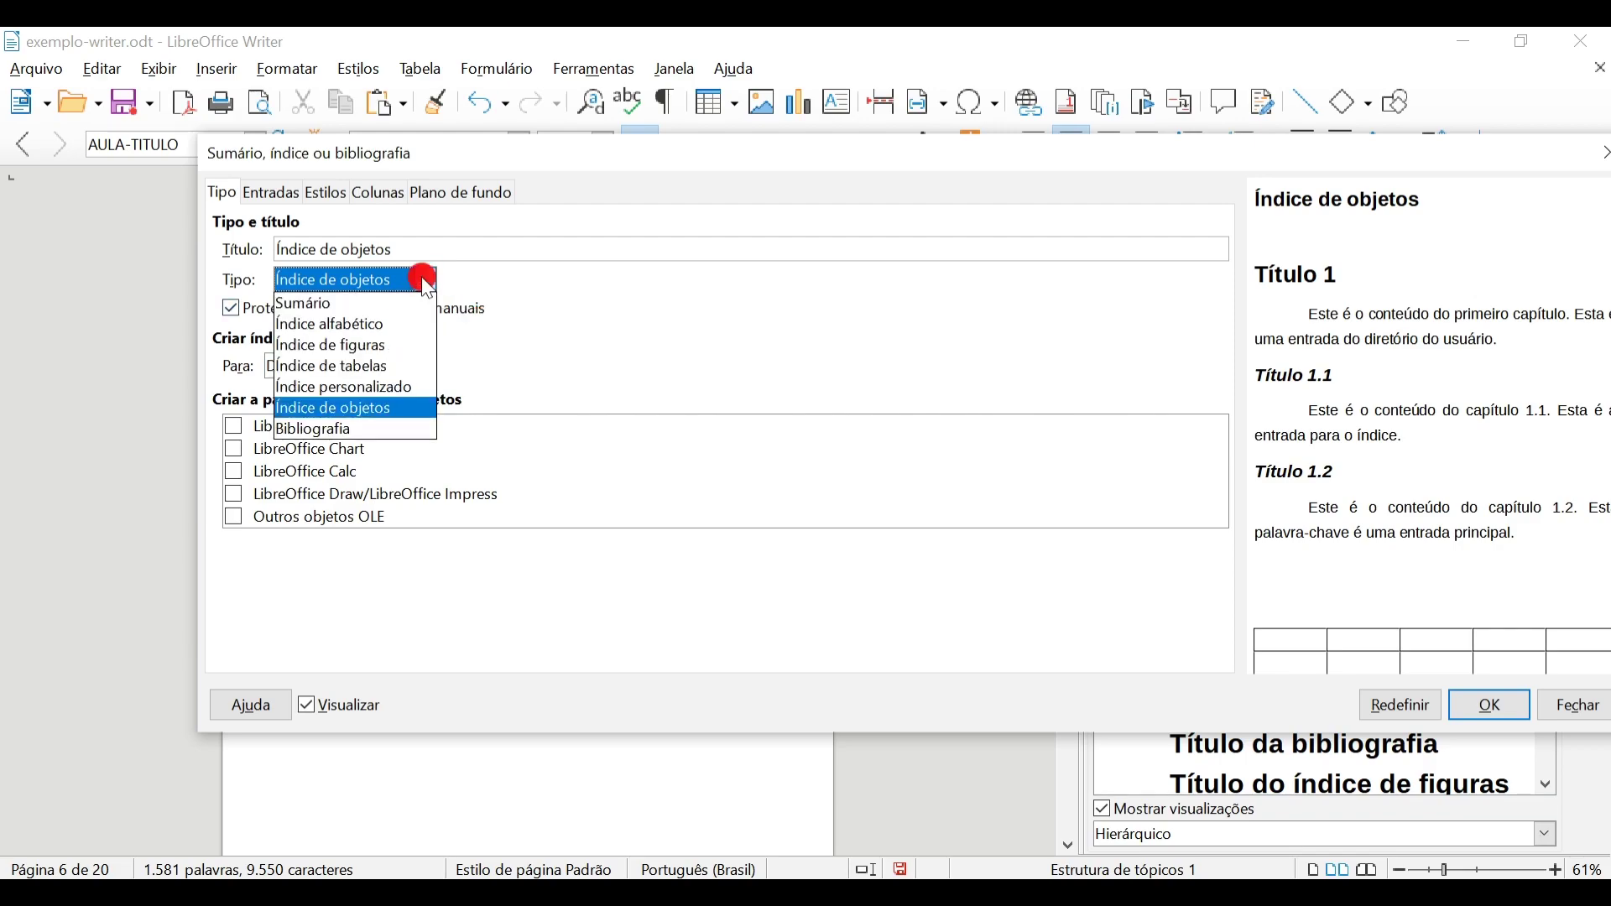
click(393, 346)
click(449, 457)
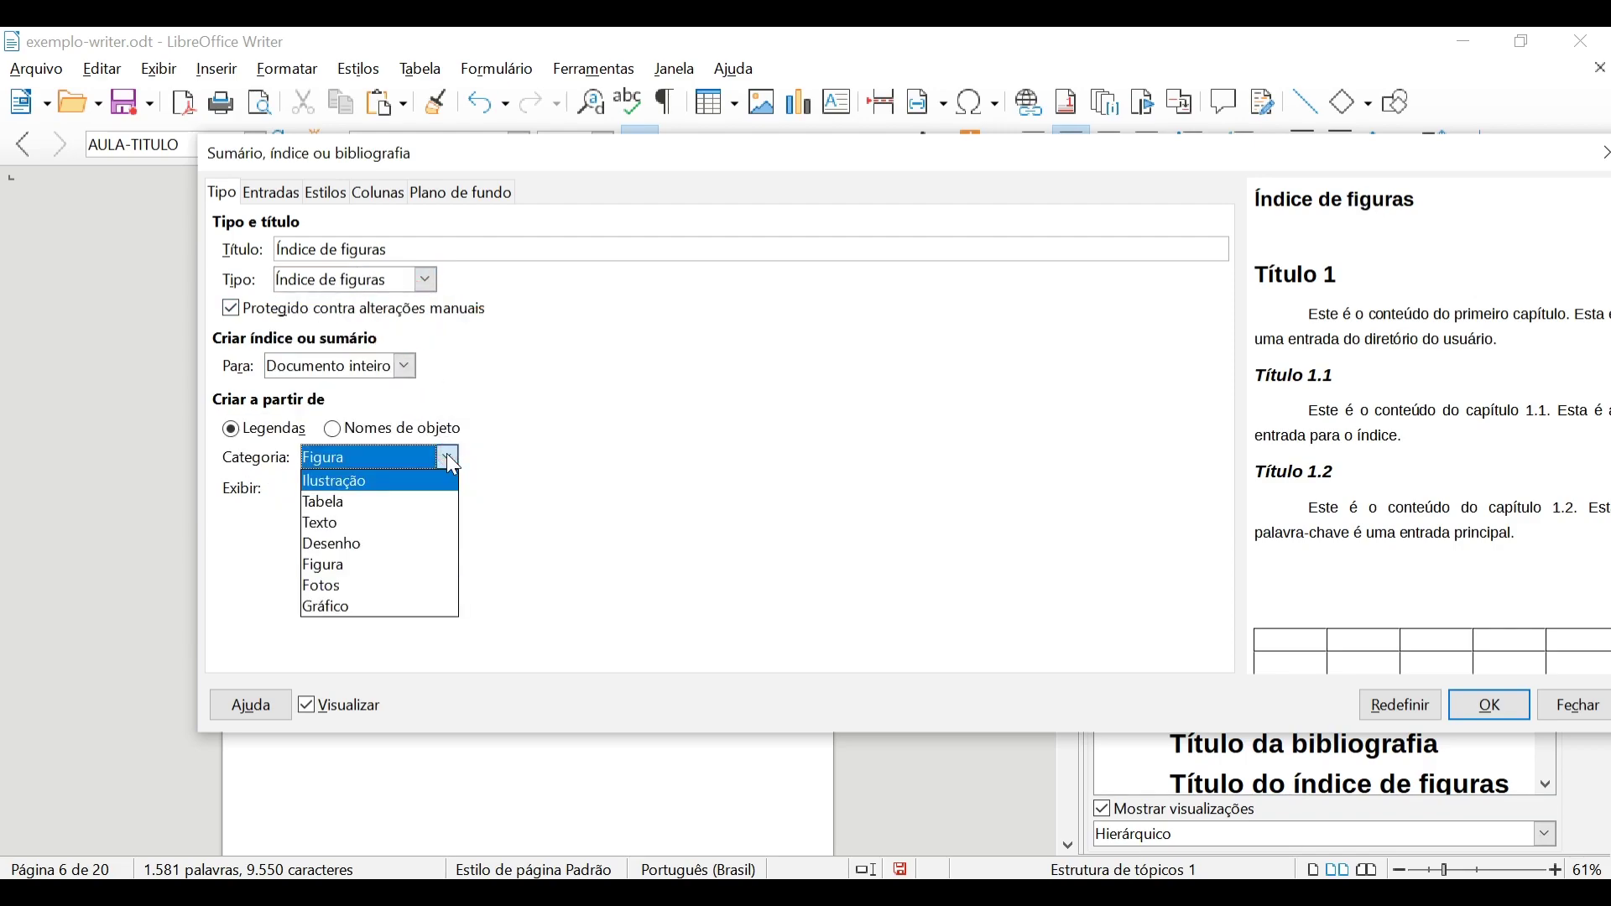
click(380, 582)
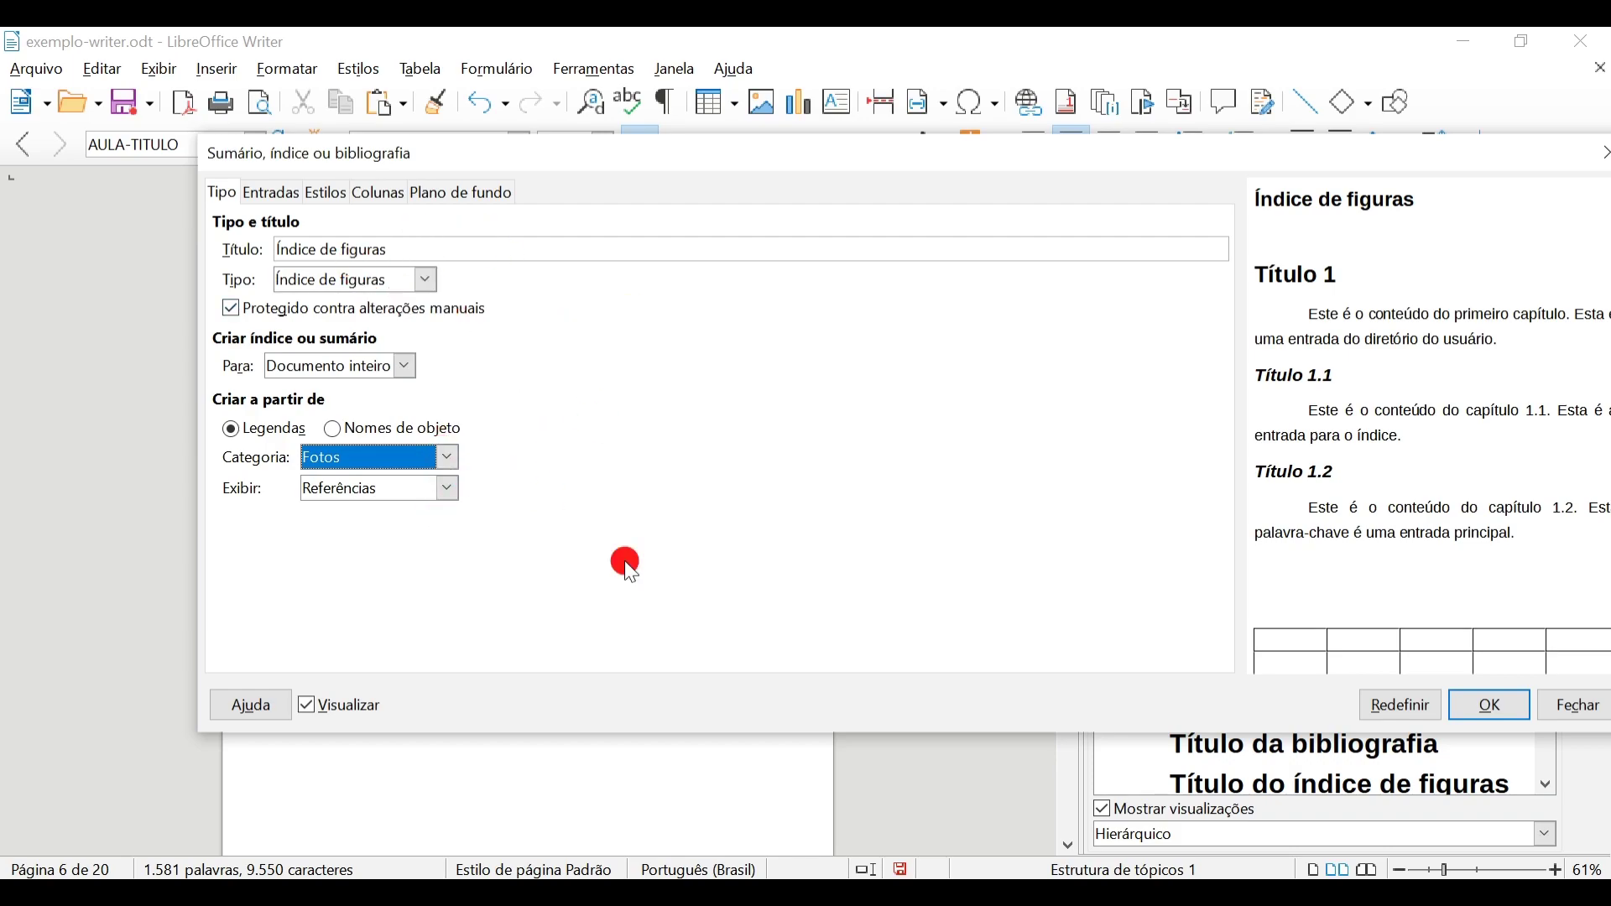
click(1491, 706)
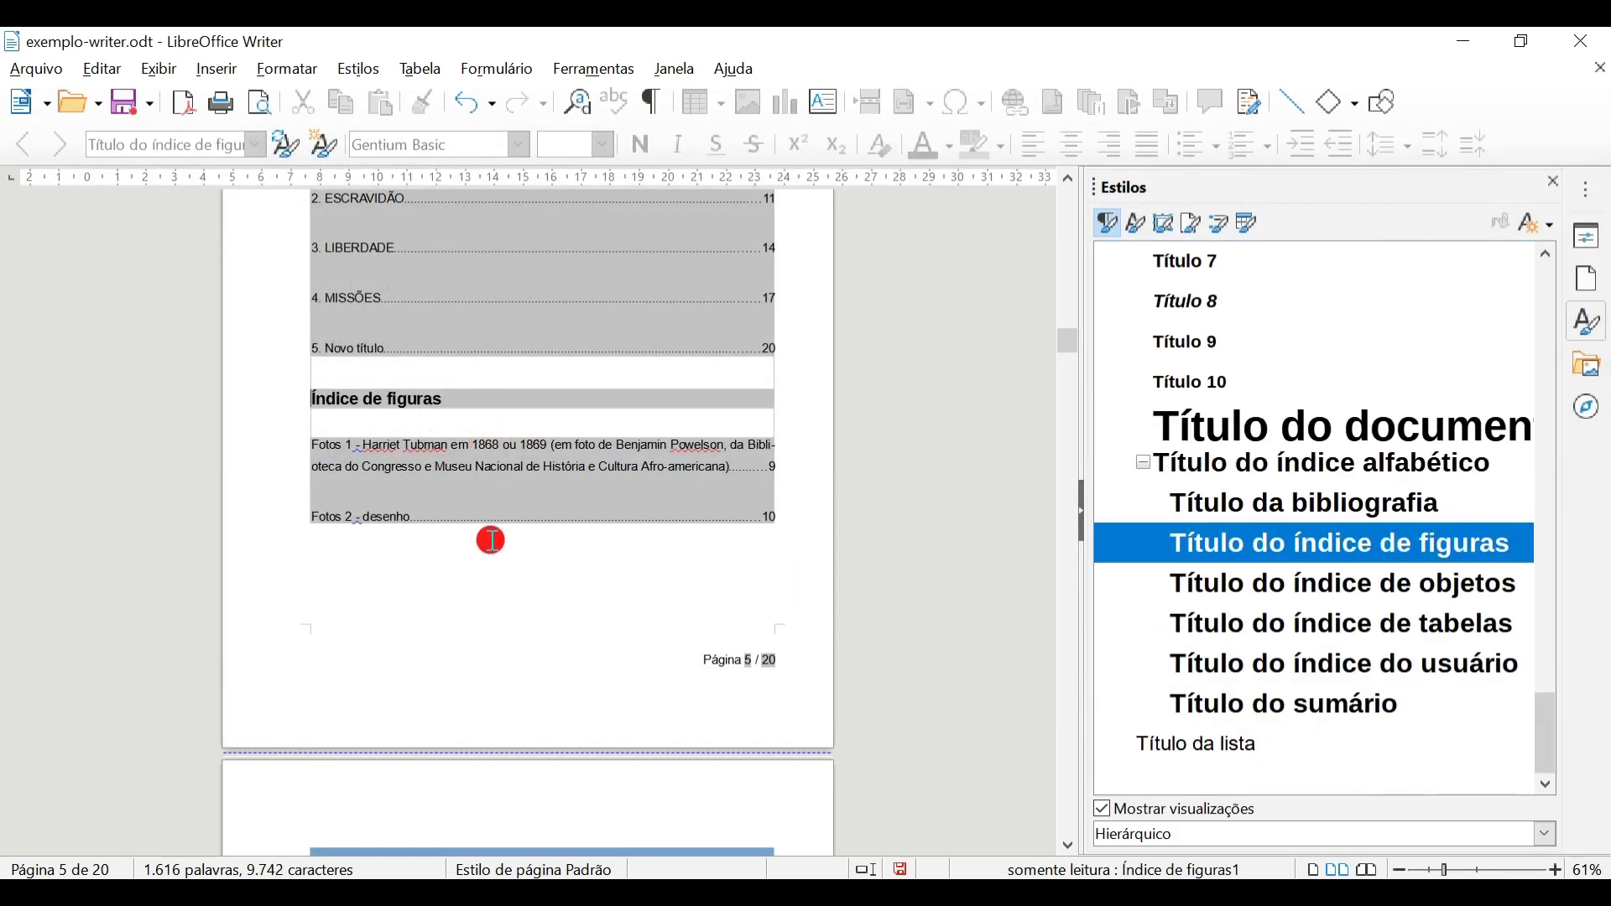
scroll(492, 541, down, 1)
scroll(489, 503, down, 15)
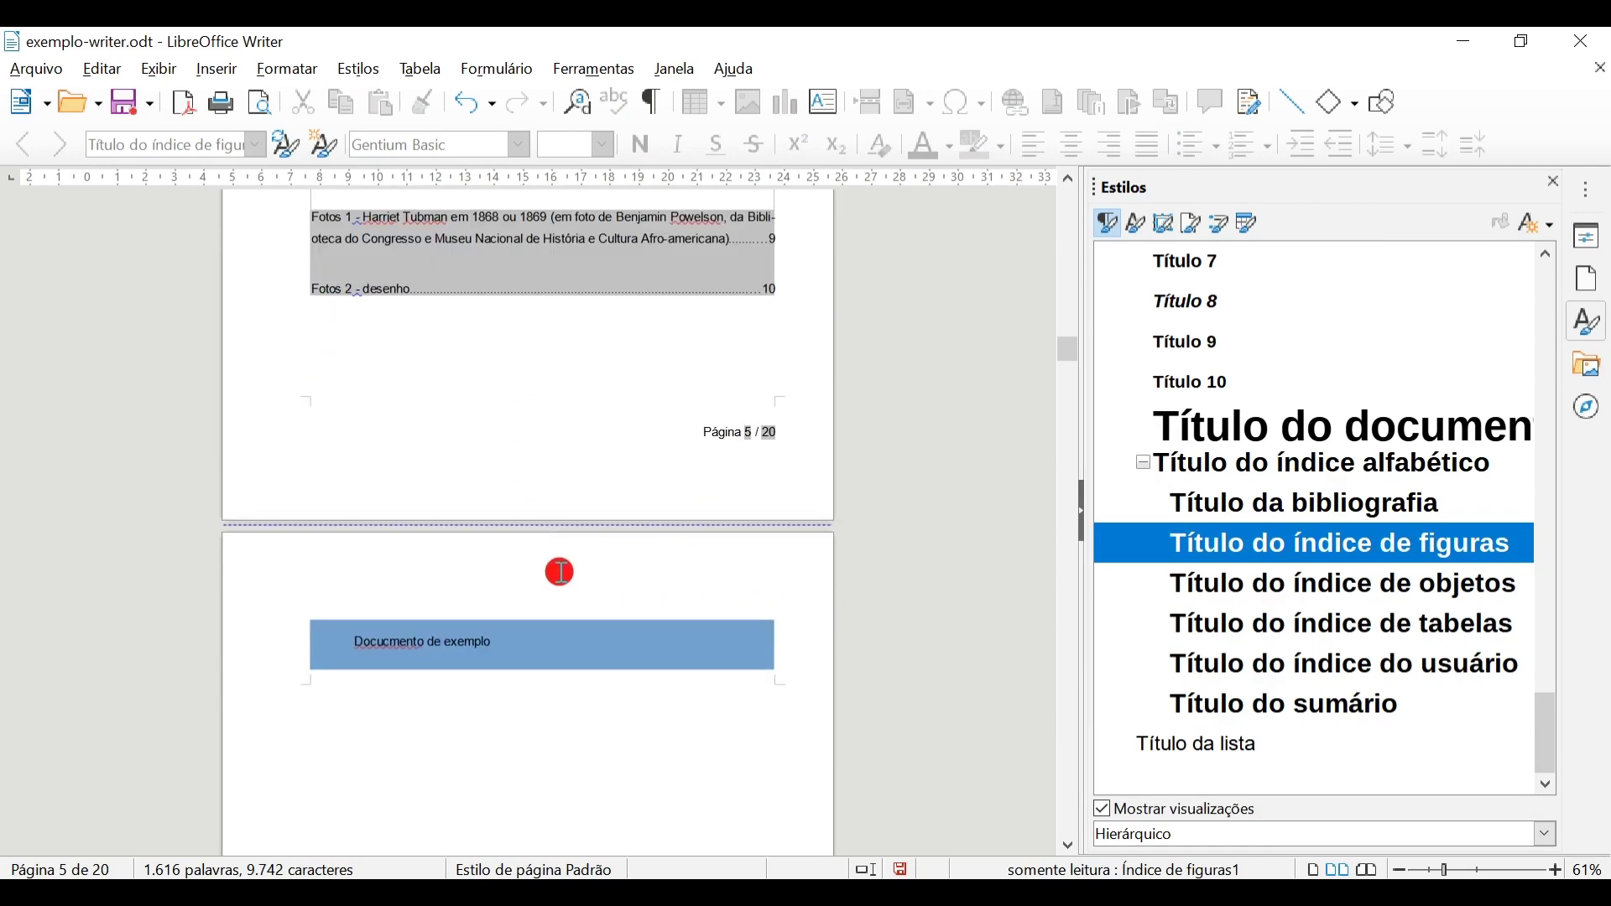